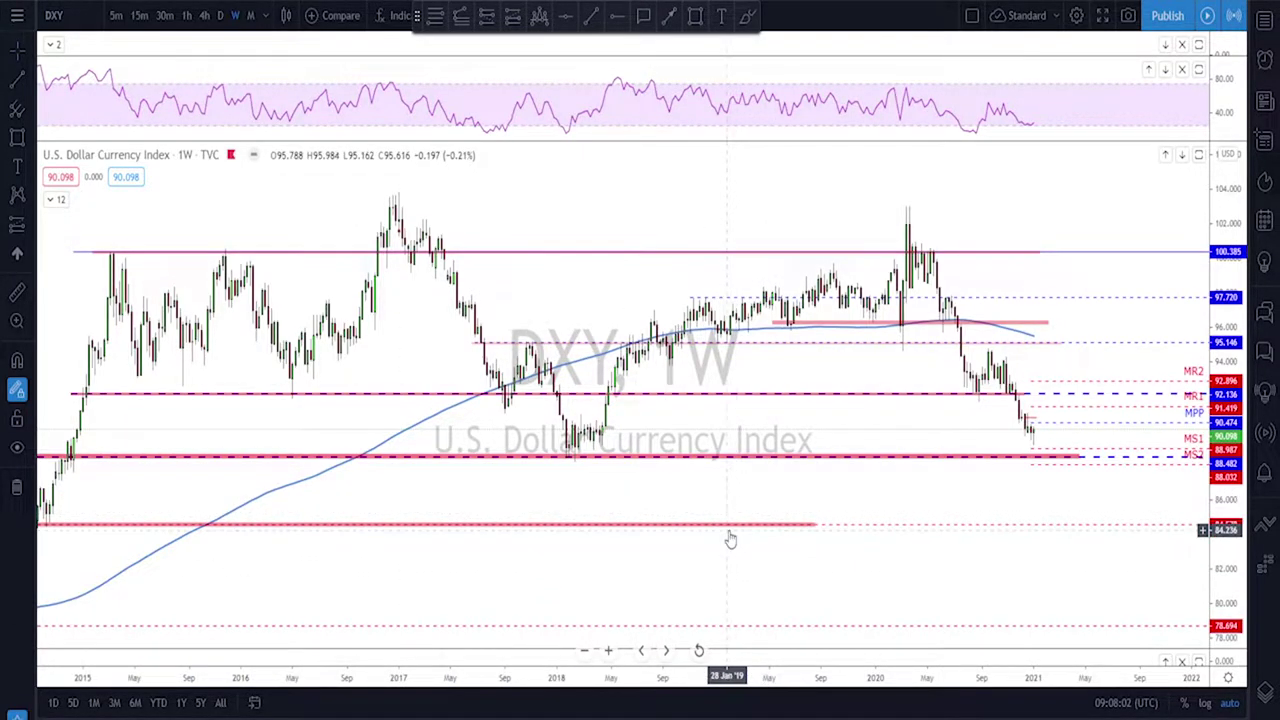
- Draw a thin rectangle from the early-2018 lows to late March 2021 at about 89.2 on the weekly chart, and delete it
scroll(731, 532, "up", 1)
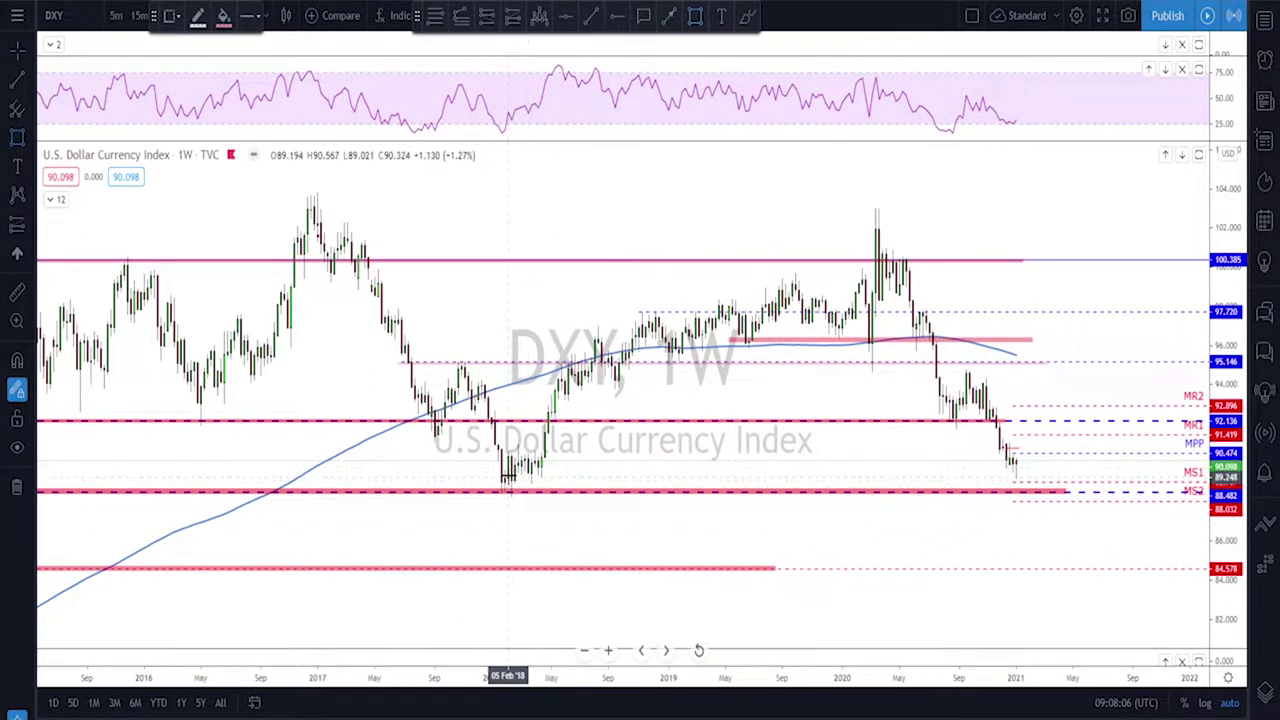
left_click(505, 468)
left_click(922, 490)
left_click_drag(922, 489, 1056, 476)
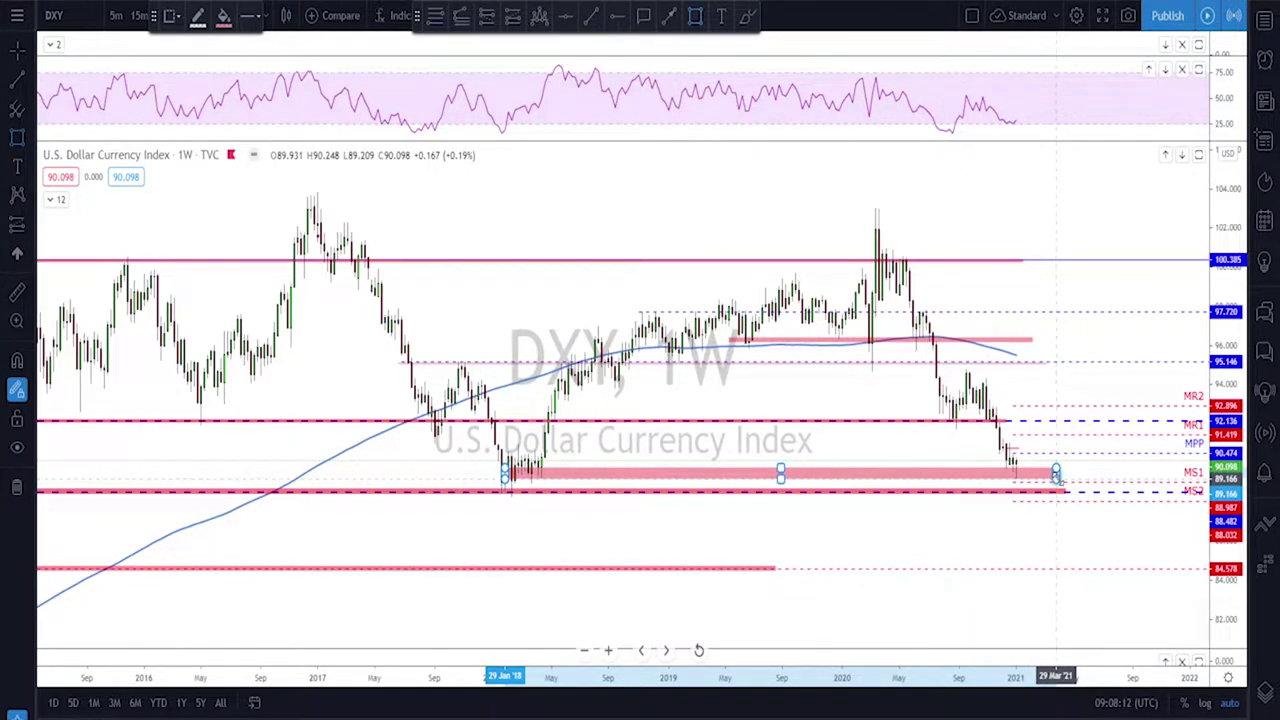
key("Delete")
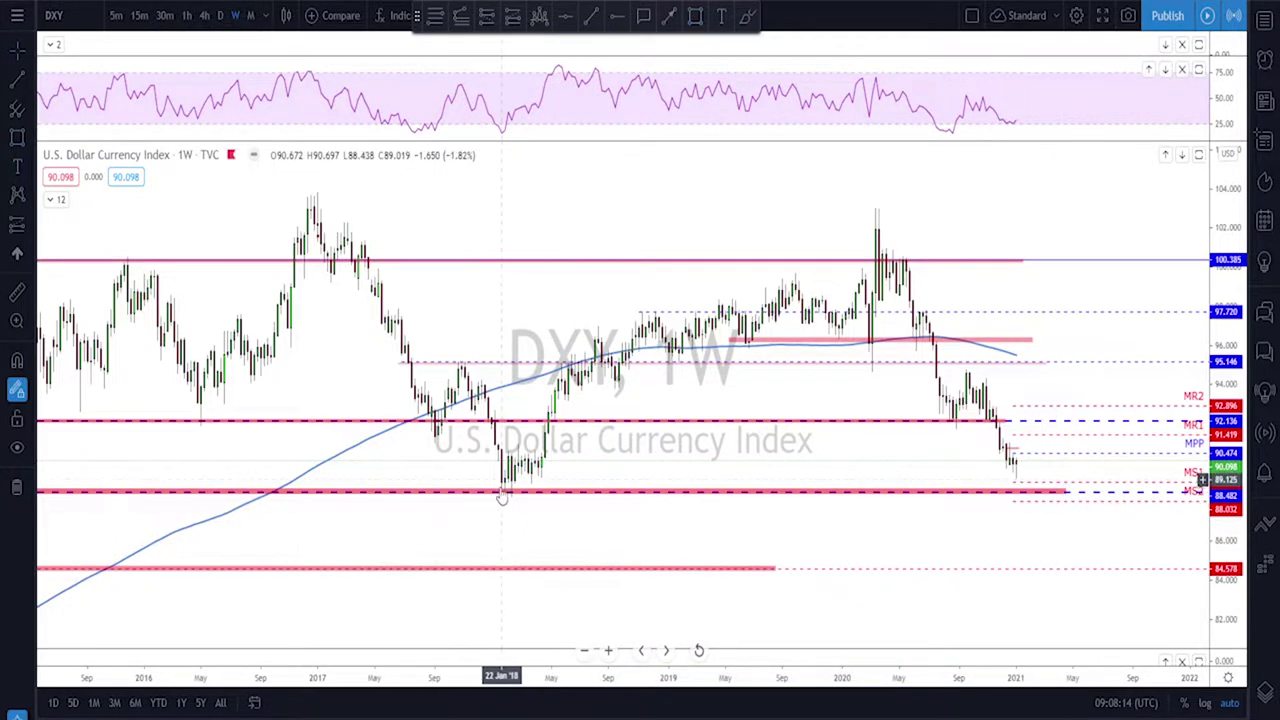
- Examine the weekly support zone around 88.48 back to its 2008 origin, including the 2018 lows and the latest candles above it
scroll(508, 497, "down", 1)
scroll(583, 466, "down", 1)
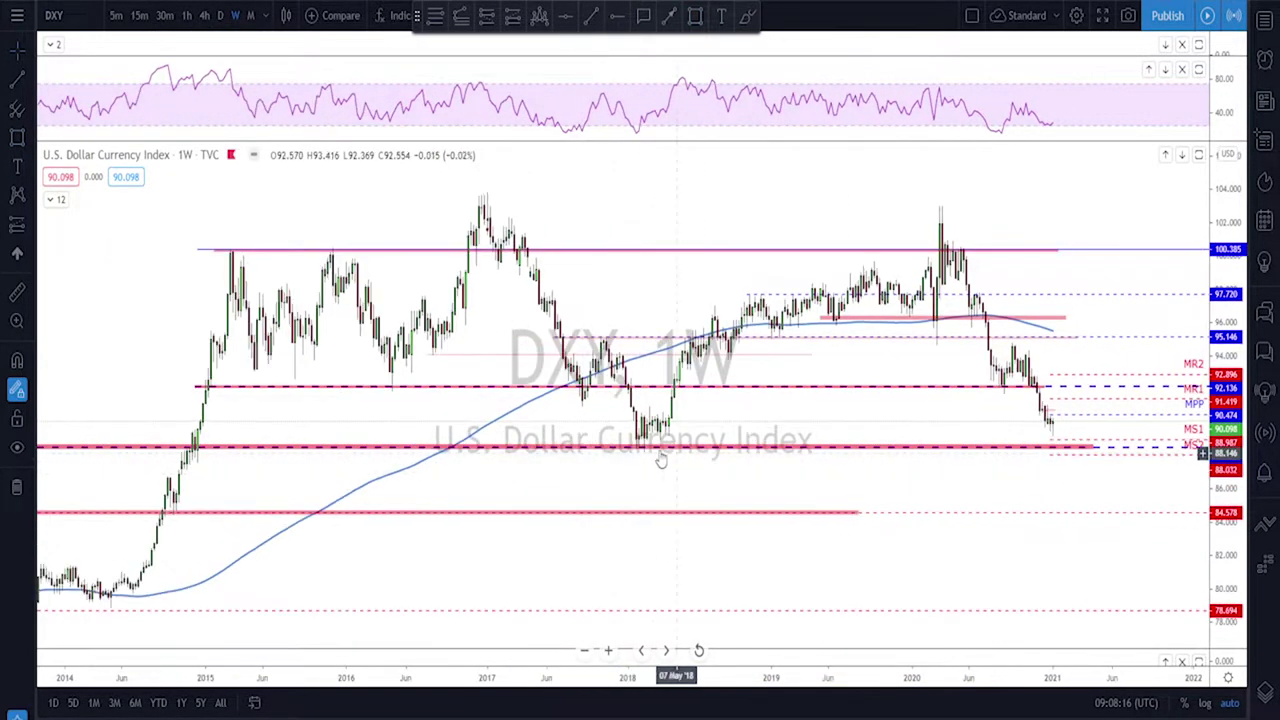
scroll(668, 450, "down", 1)
scroll(700, 455, "down", 1)
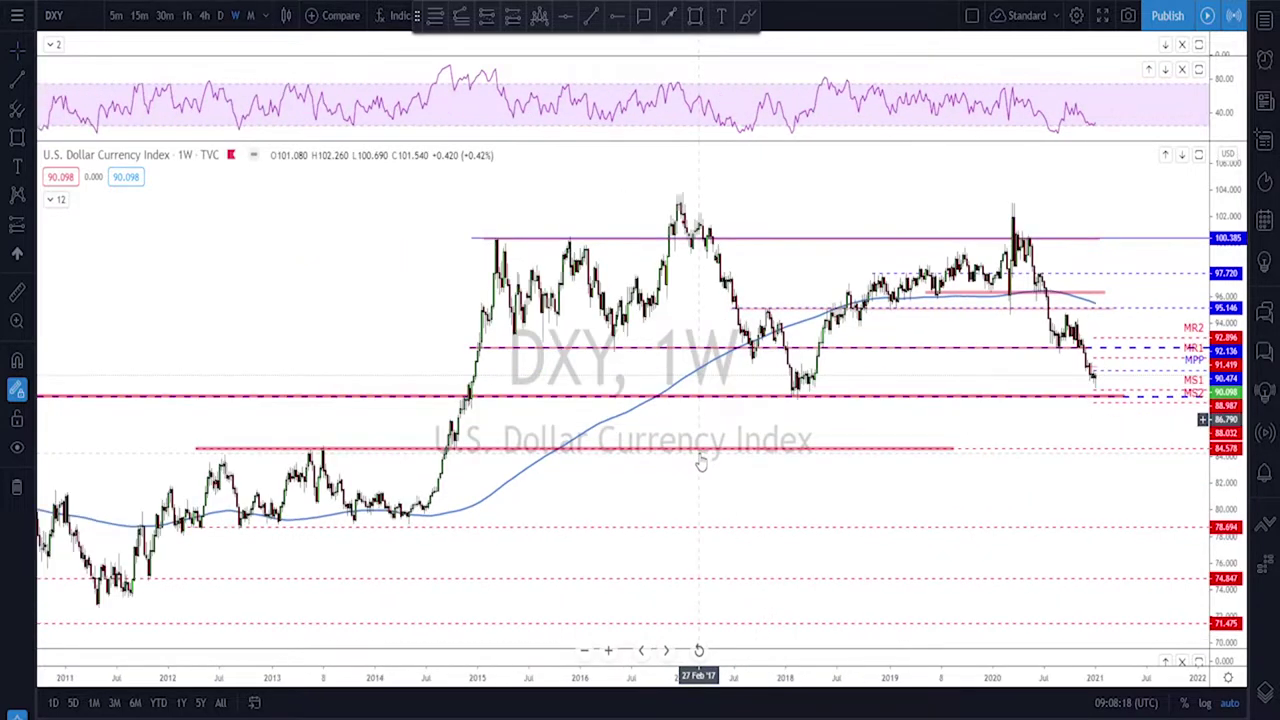
scroll(294, 391, "down", 1)
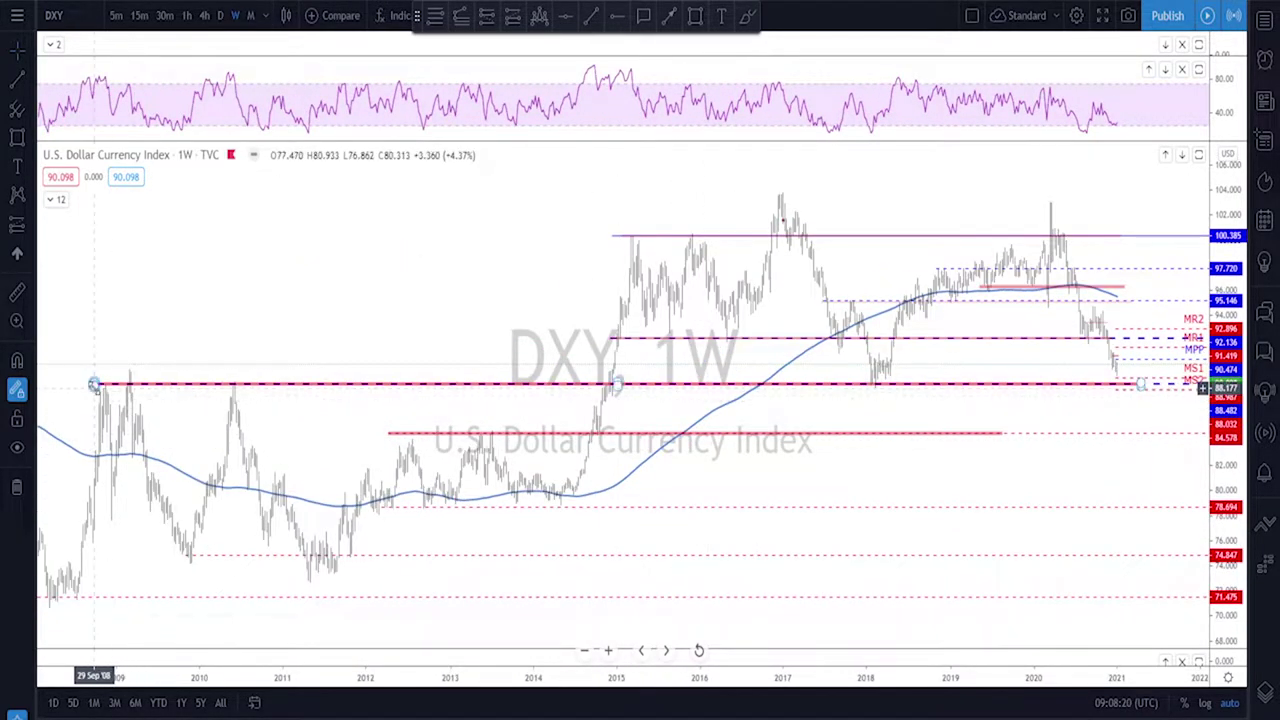
scroll(793, 426, "up", 1)
scroll(793, 426, "up", 1)
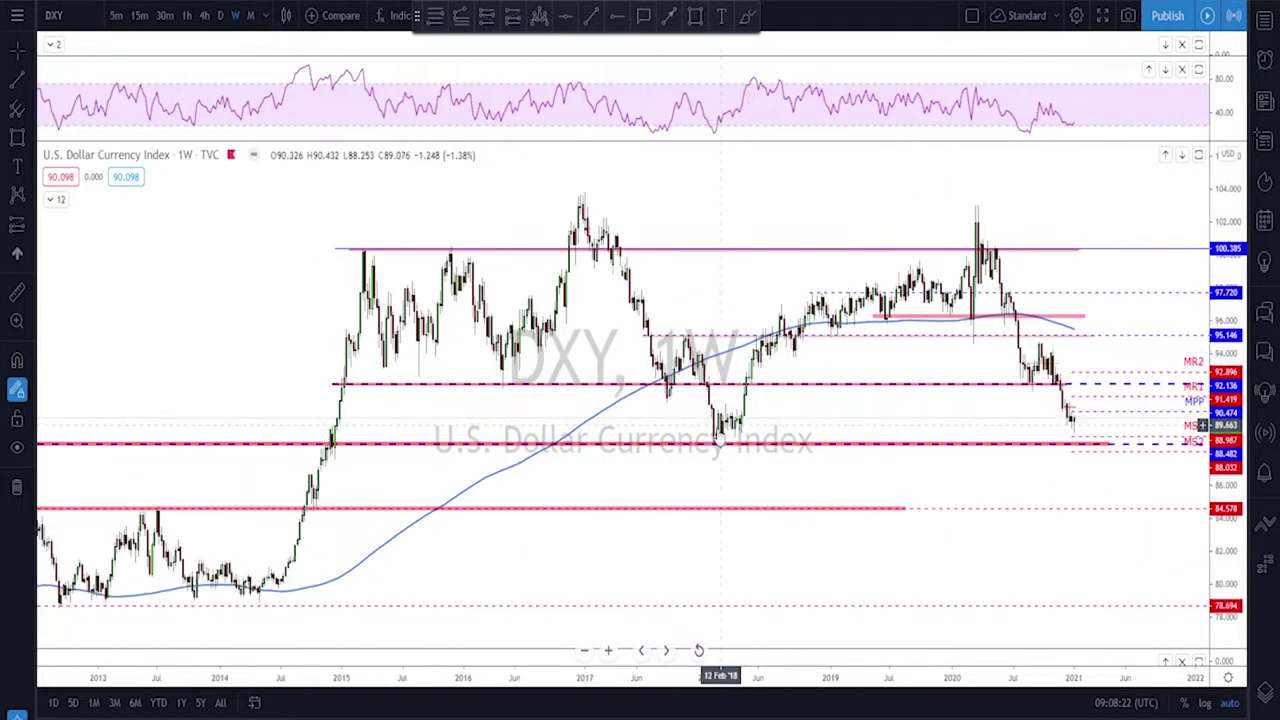
scroll(673, 454, "up", 1)
scroll(846, 467, "up", 1)
scroll(883, 491, "up", 2)
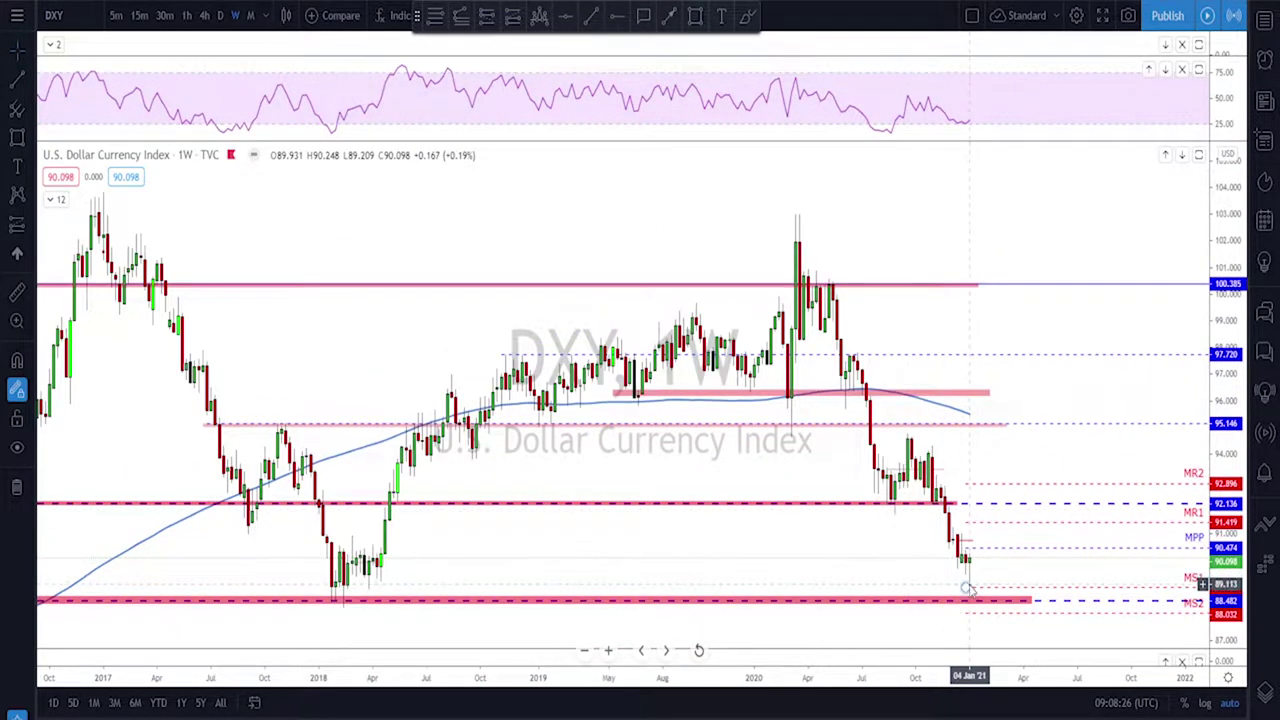
scroll(960, 580, "up", 1)
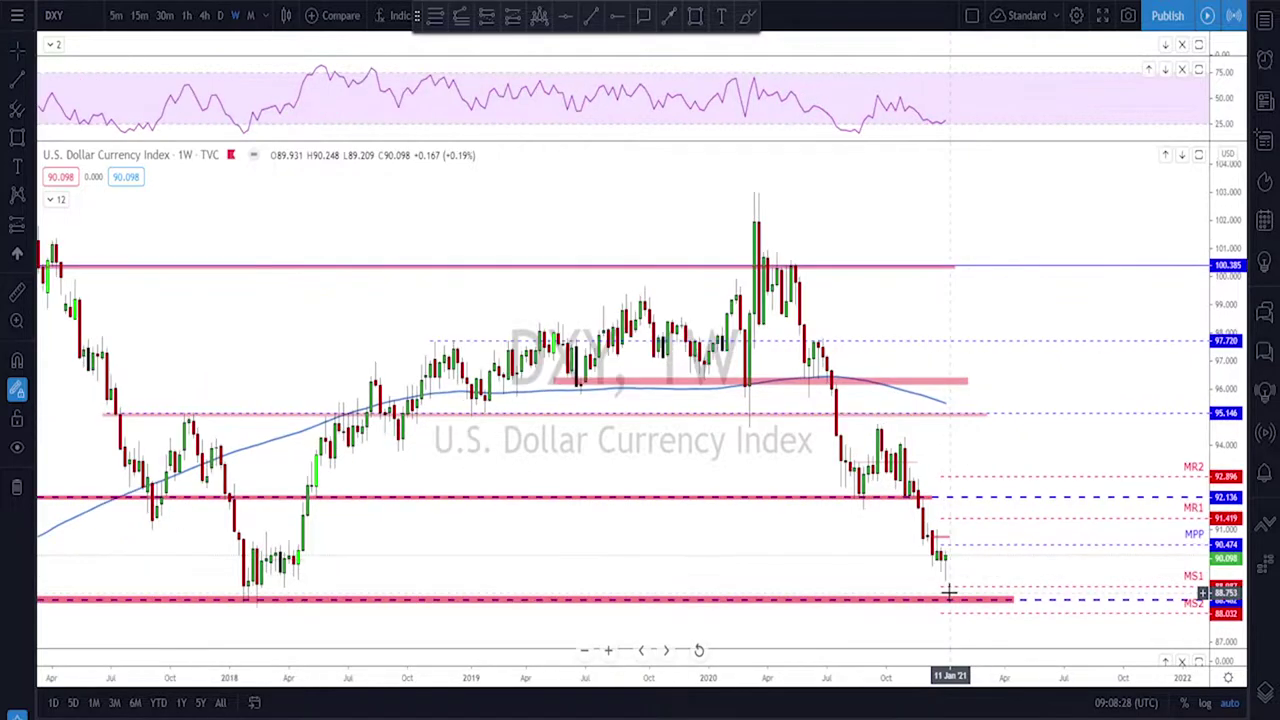
scroll(930, 589, "up", 1)
scroll(905, 585, "up", 1)
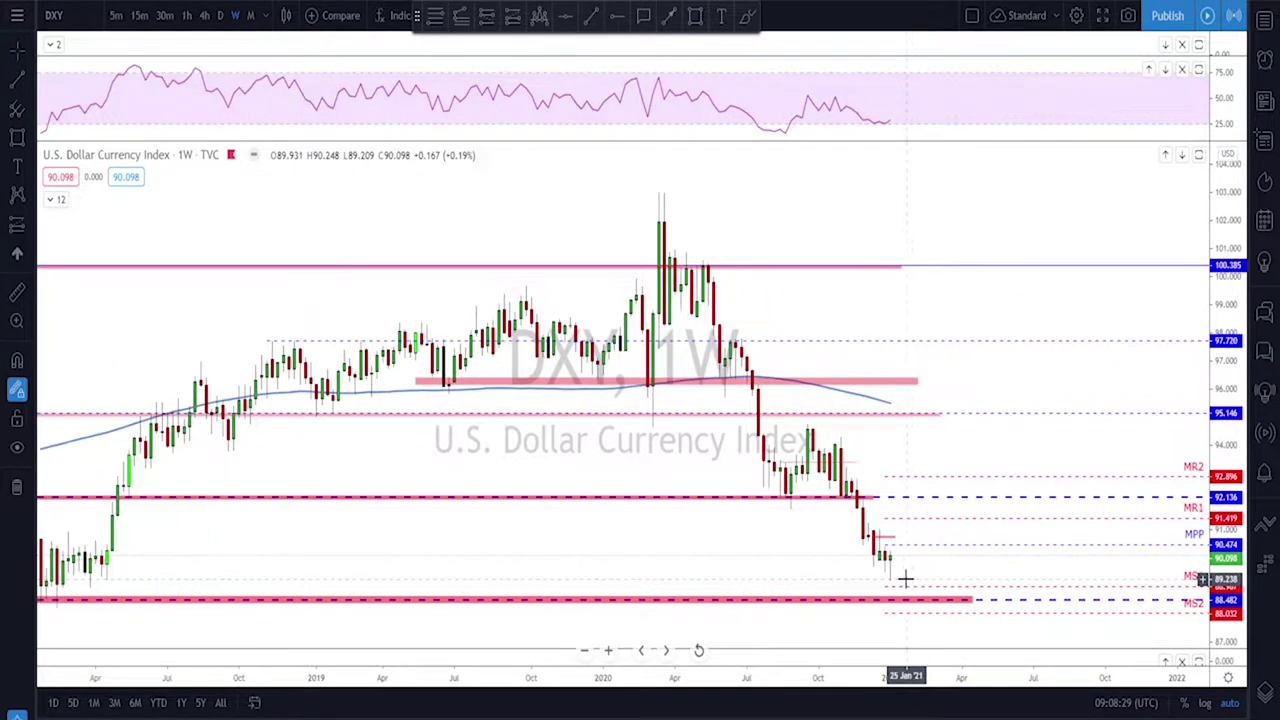
- Switch the chart to the daily timeframe and inspect the latest candles between the MS1 and MPP levels
left_click(219, 17)
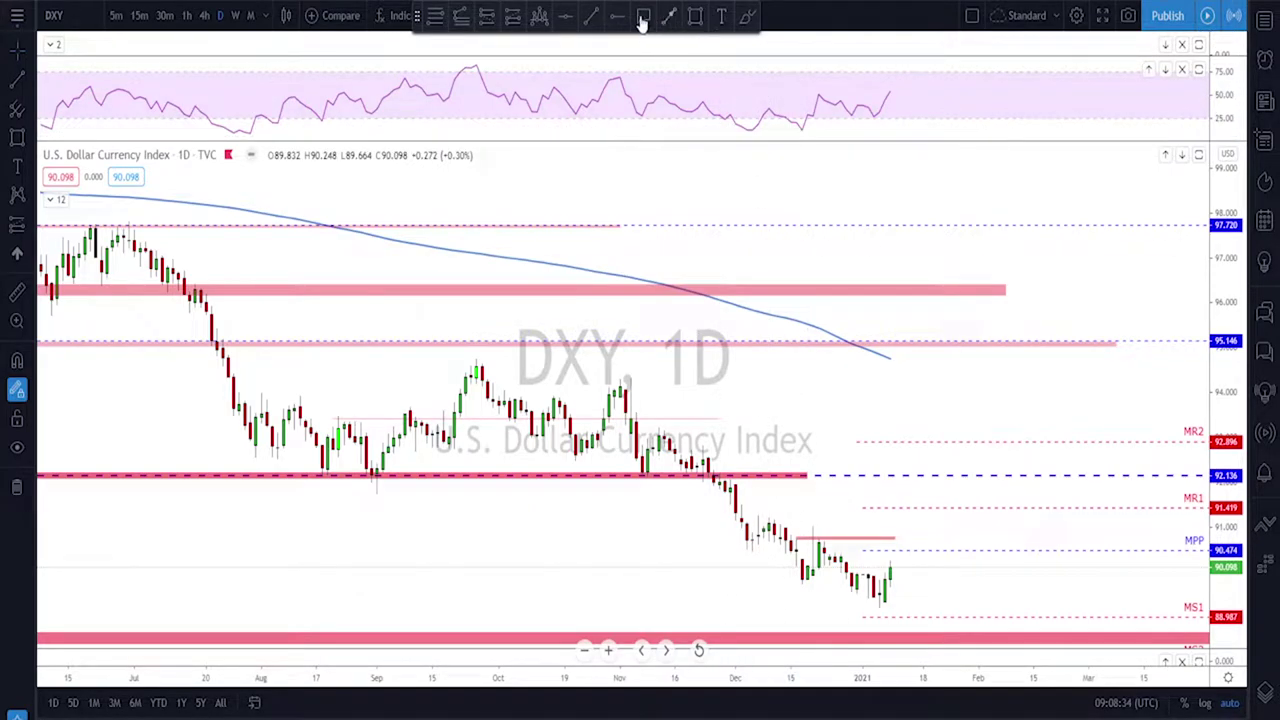
left_click(591, 17)
left_click(796, 131)
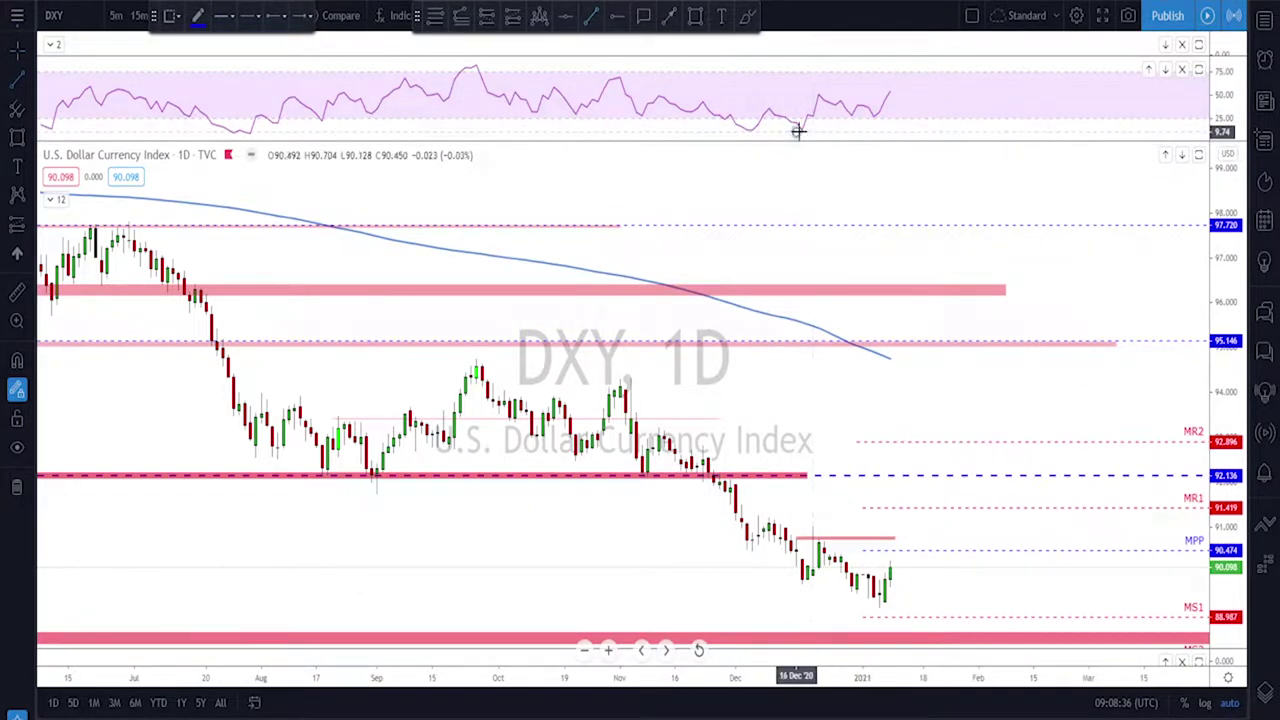
key("Escape")
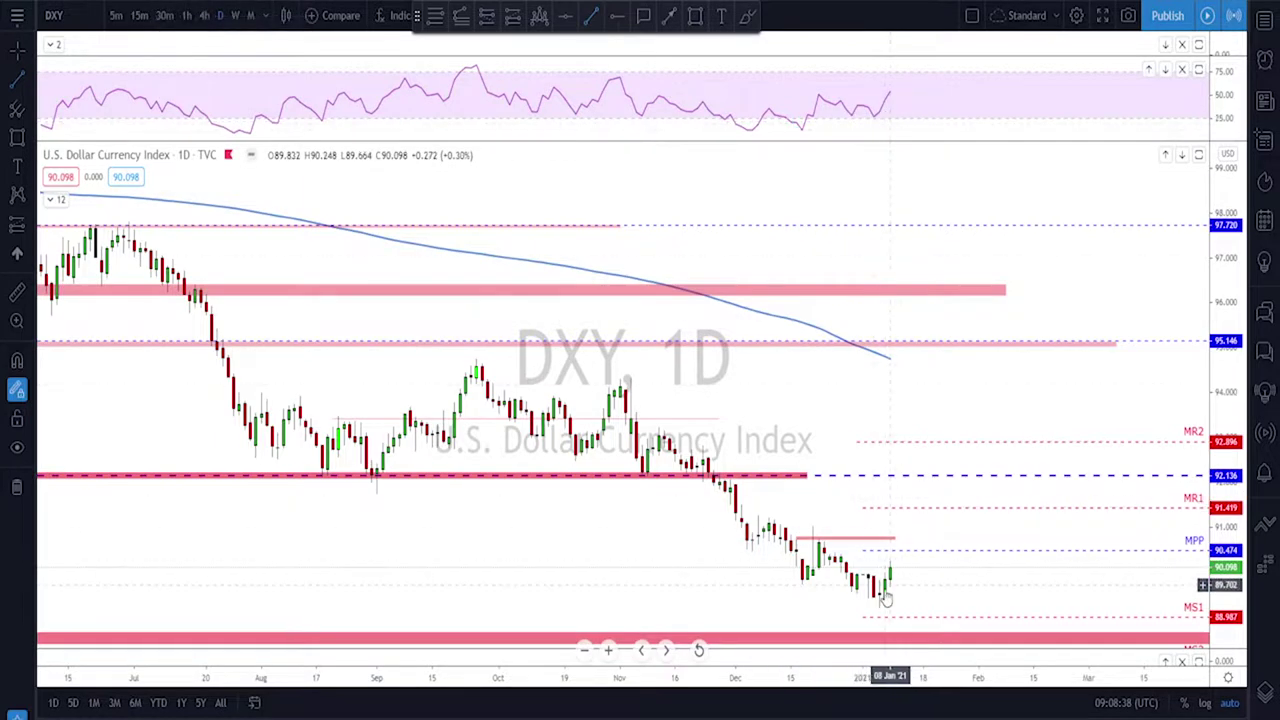
scroll(818, 588, "up", 2)
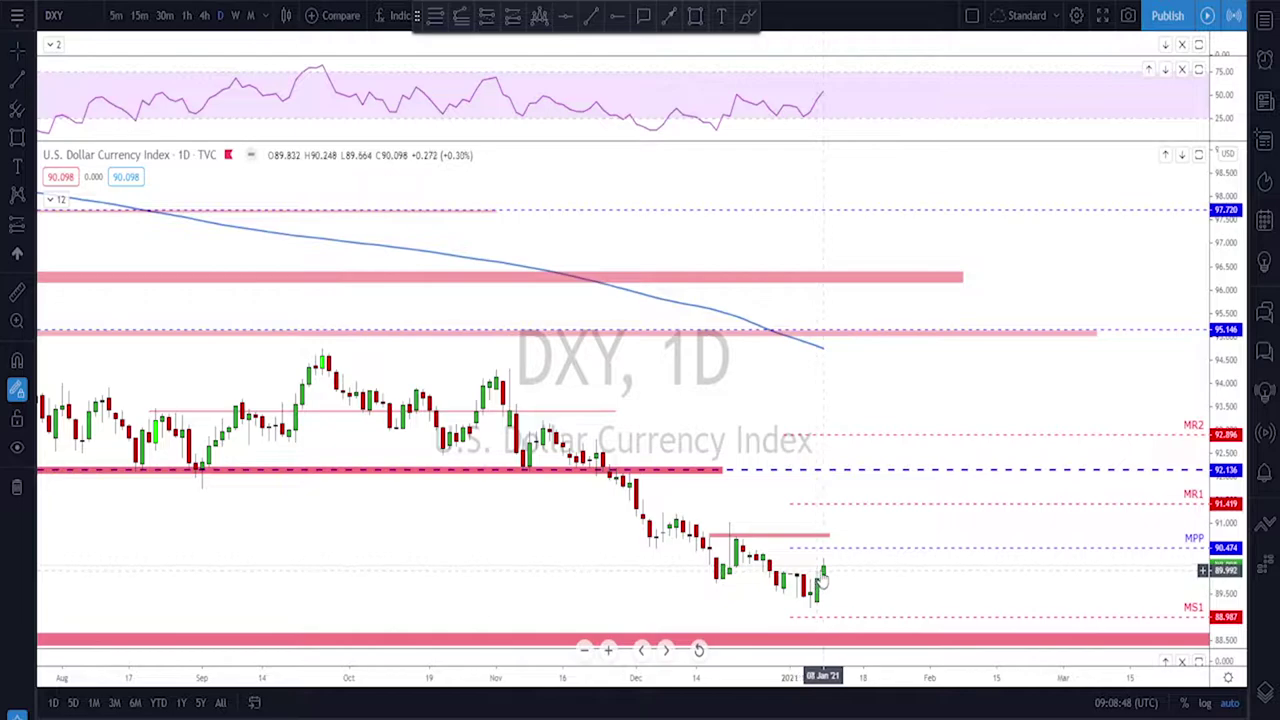
- Switch the chart to the 4-hour timeframe and examine recent price action around the short resistance zone just below 90
left_click(204, 15)
left_click(676, 512)
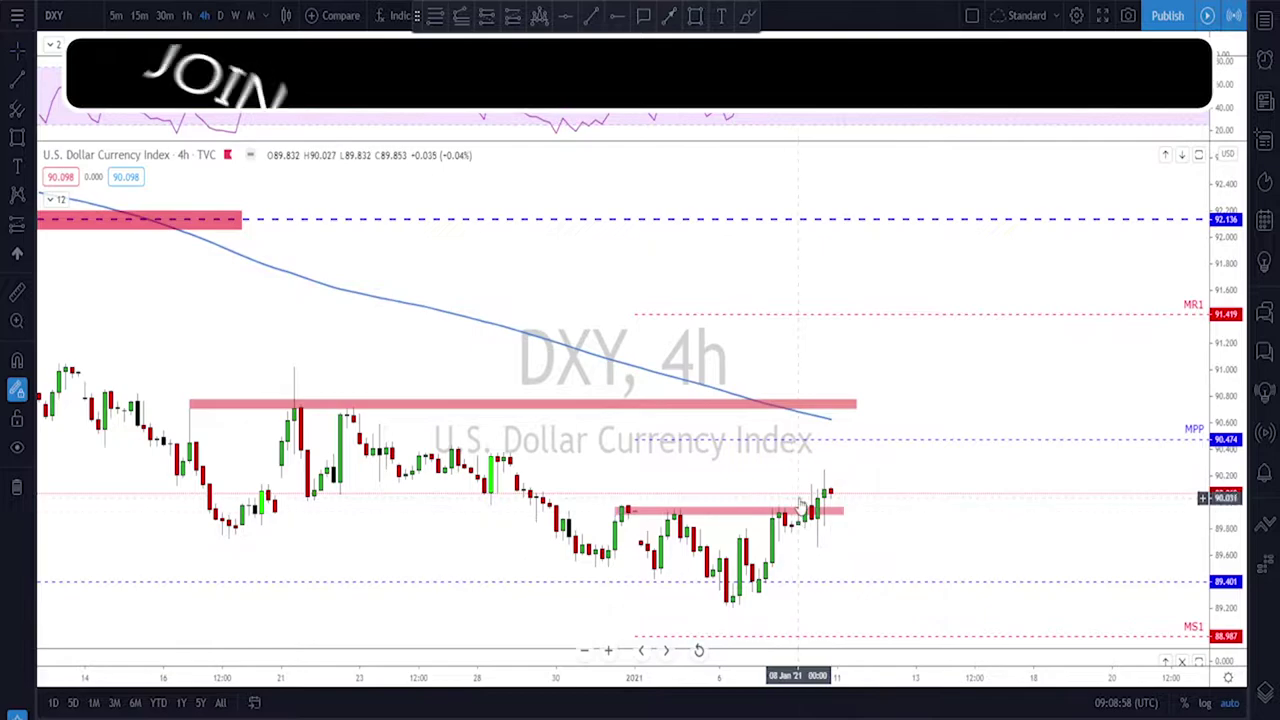
scroll(840, 500, "down", 1)
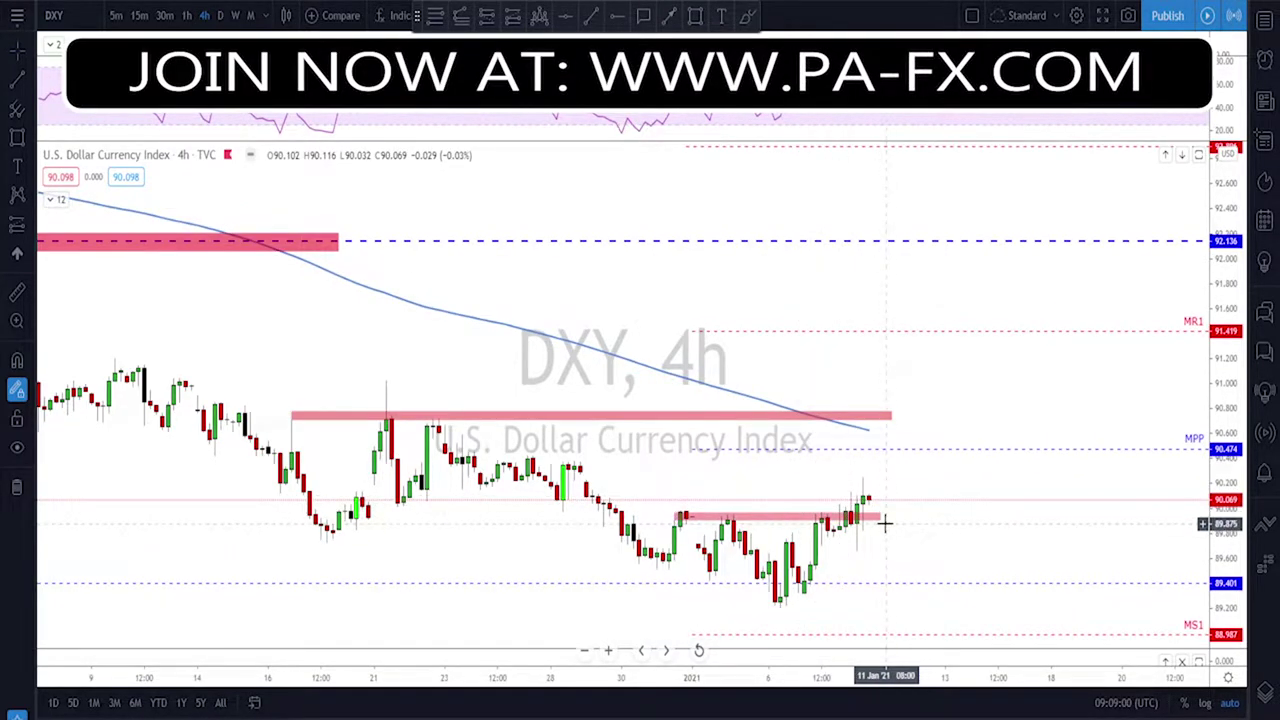
scroll(885, 522, "up", 1)
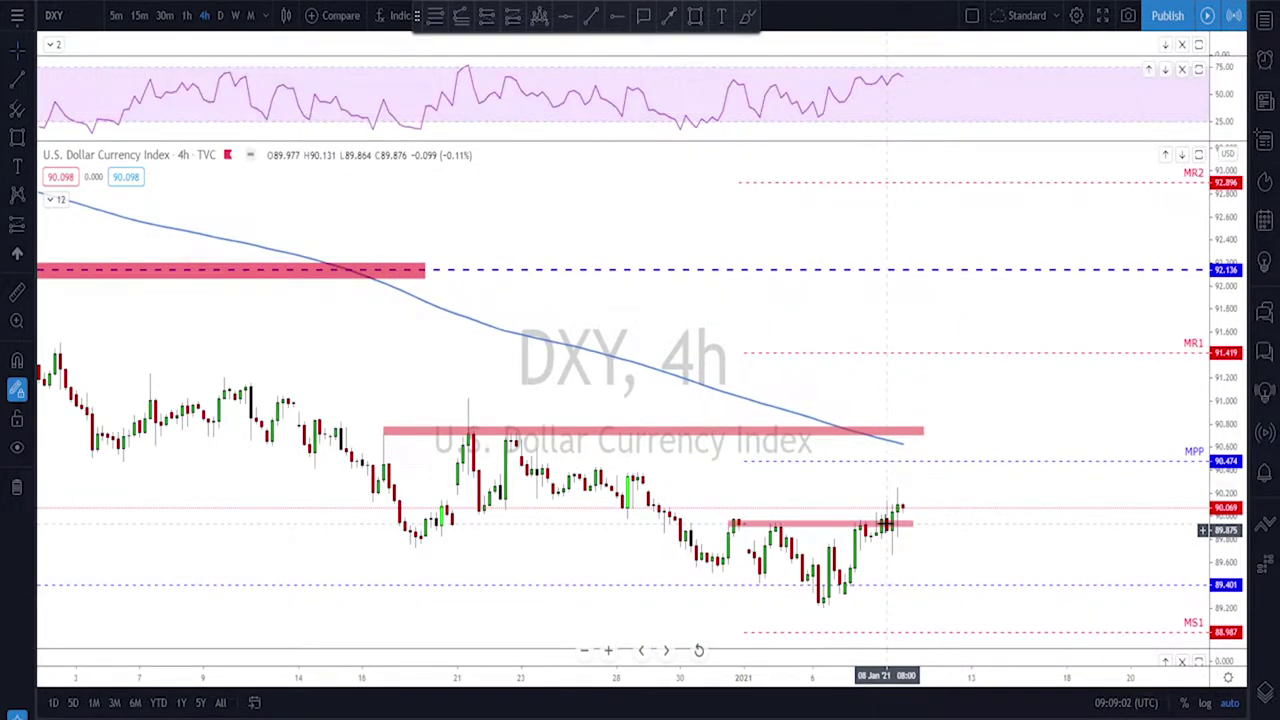
- Brush a projected rise from the zone just below 90 to about 90.72, mark the upper resistance zone, and clear both strokes
left_click(747, 16)
mouse_move(893, 516)
left_mouse_down()
mouse_move(906, 515)
mouse_move(915, 432)
left_mouse_up()
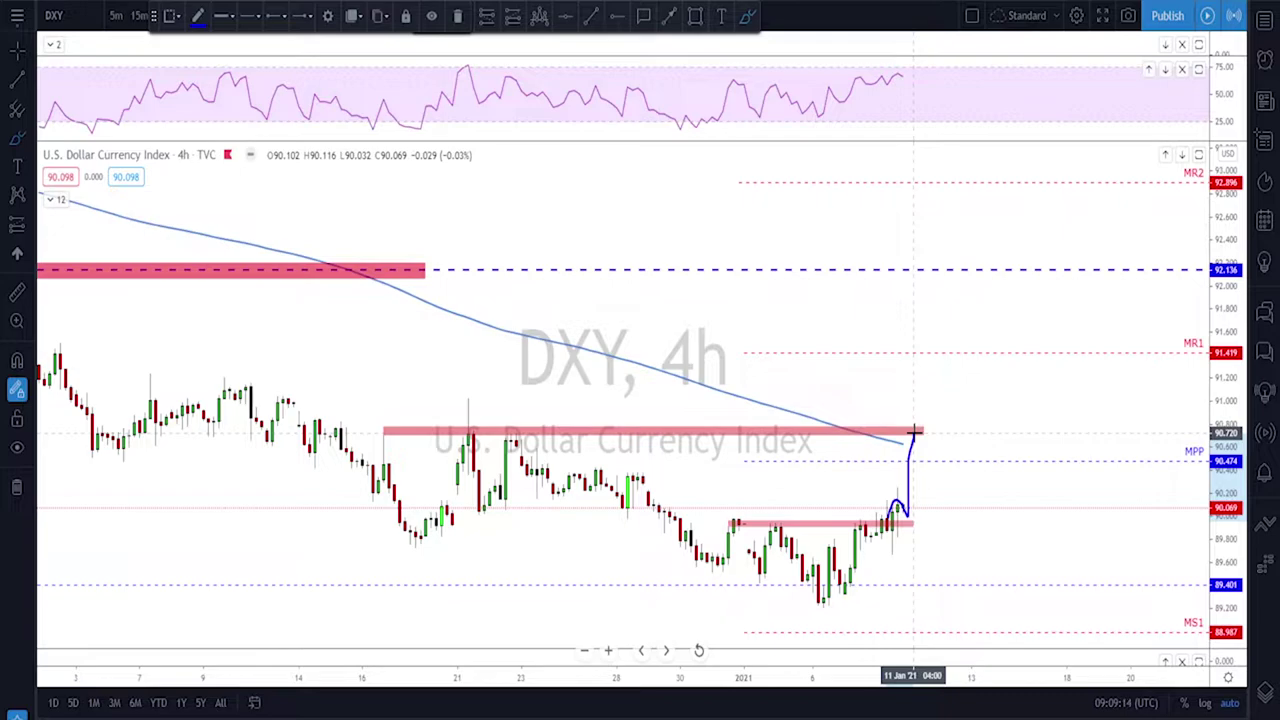
left_click_drag(440, 433, 573, 418)
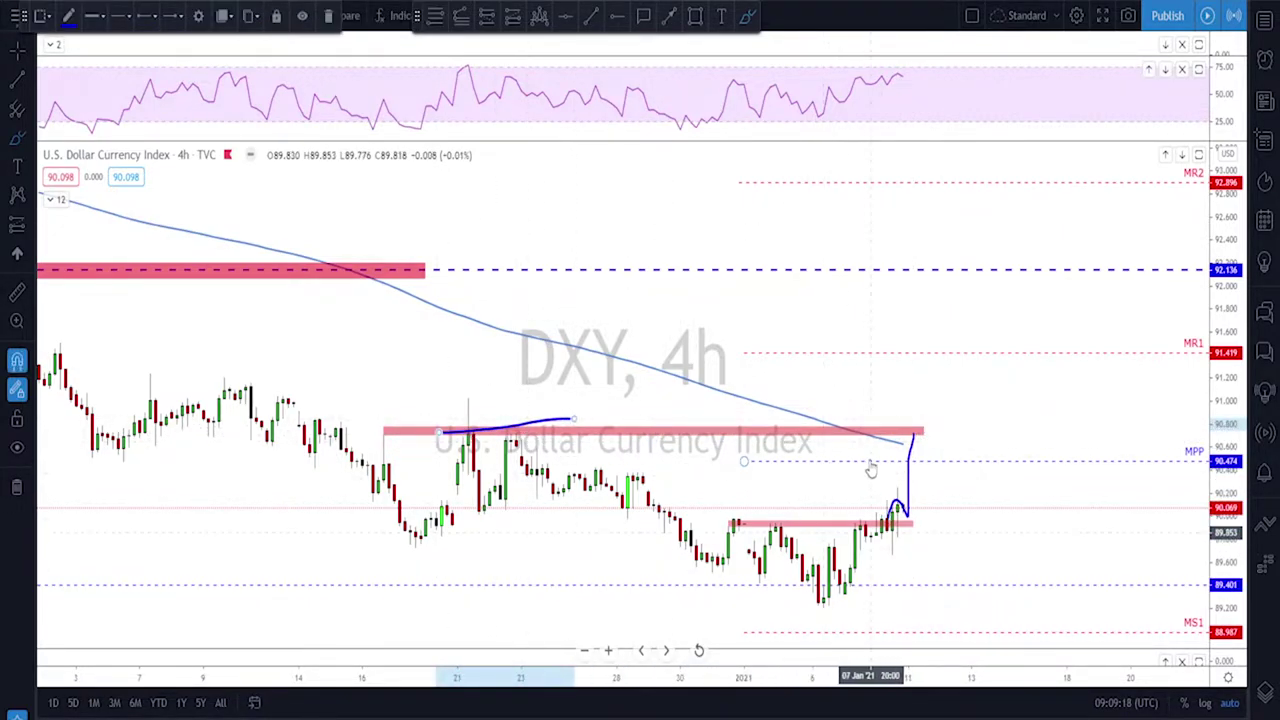
key("Escape")
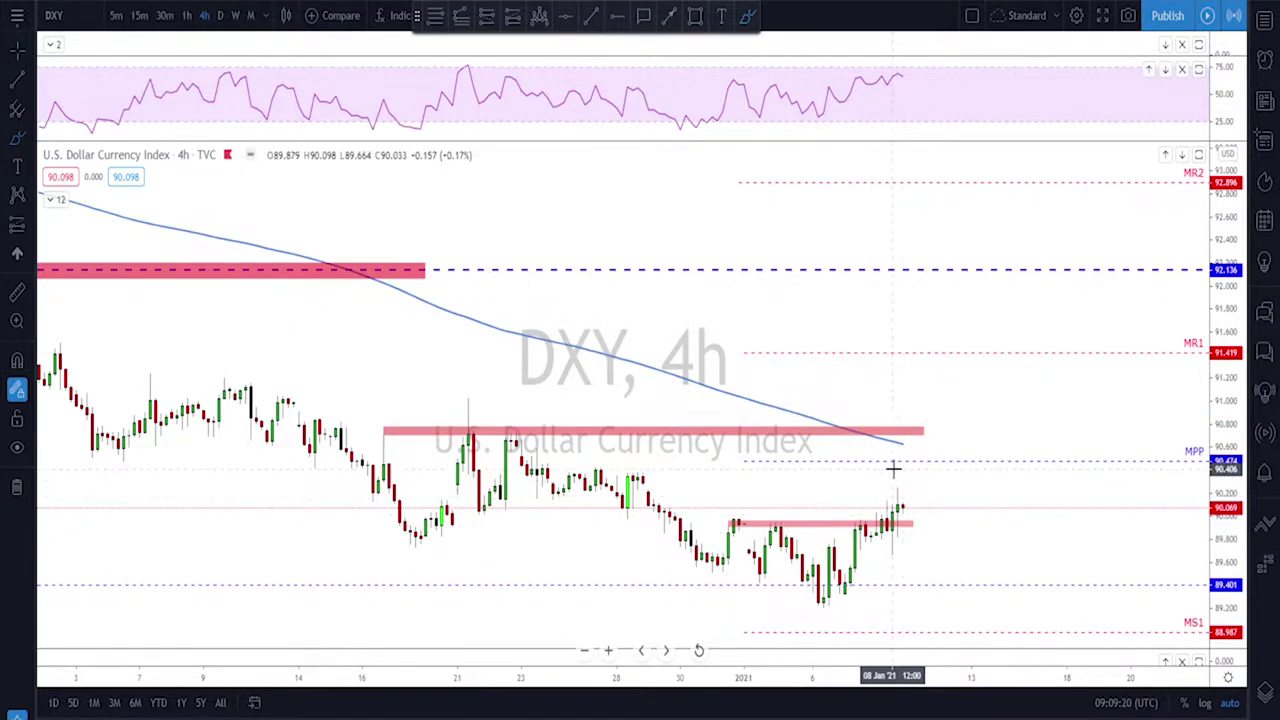
- Brush a projected path from the MPP level through the upper resistance zone to about 92.1, and delete the stroke
scroll(900, 475, "up", 2)
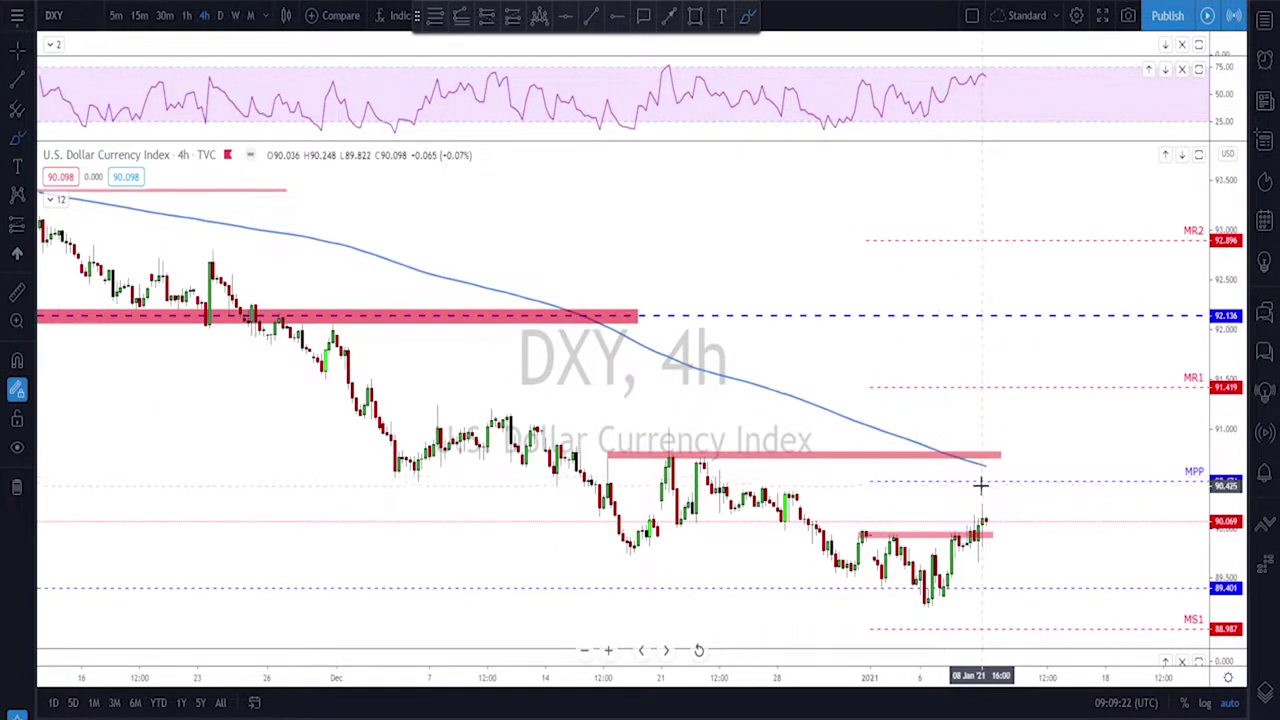
left_click_drag(981, 466, 1015, 322)
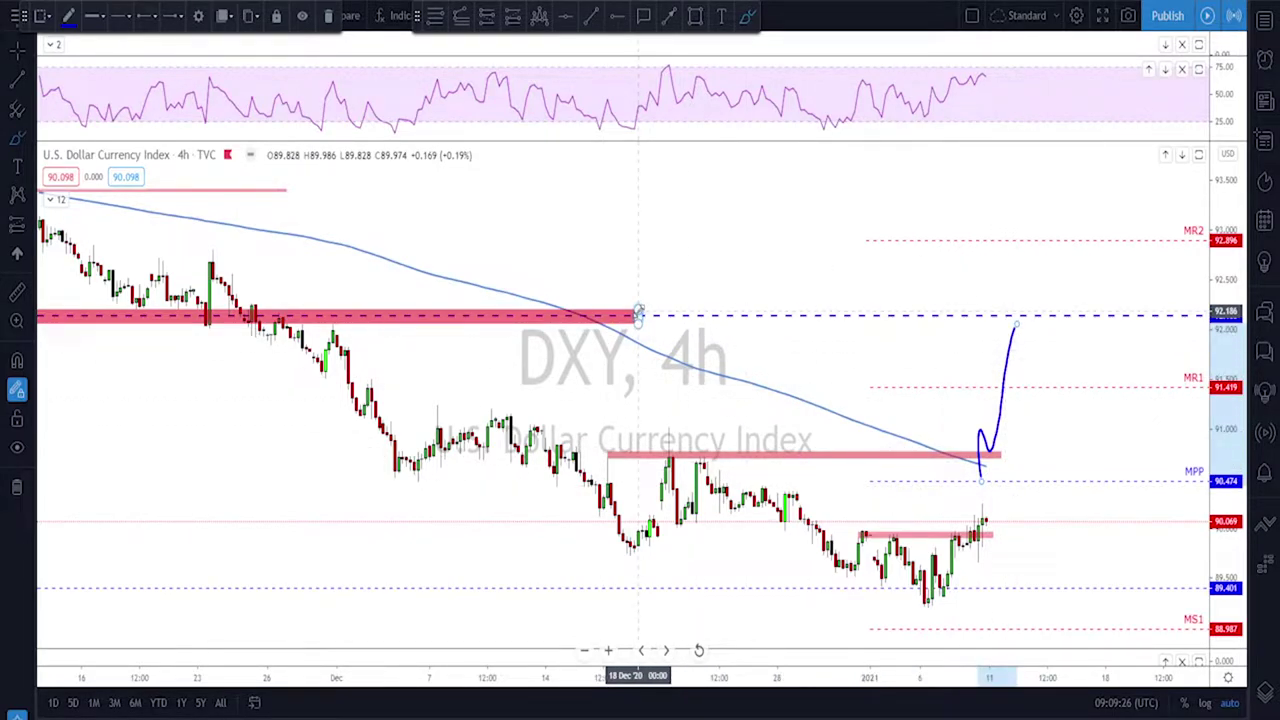
key("Delete")
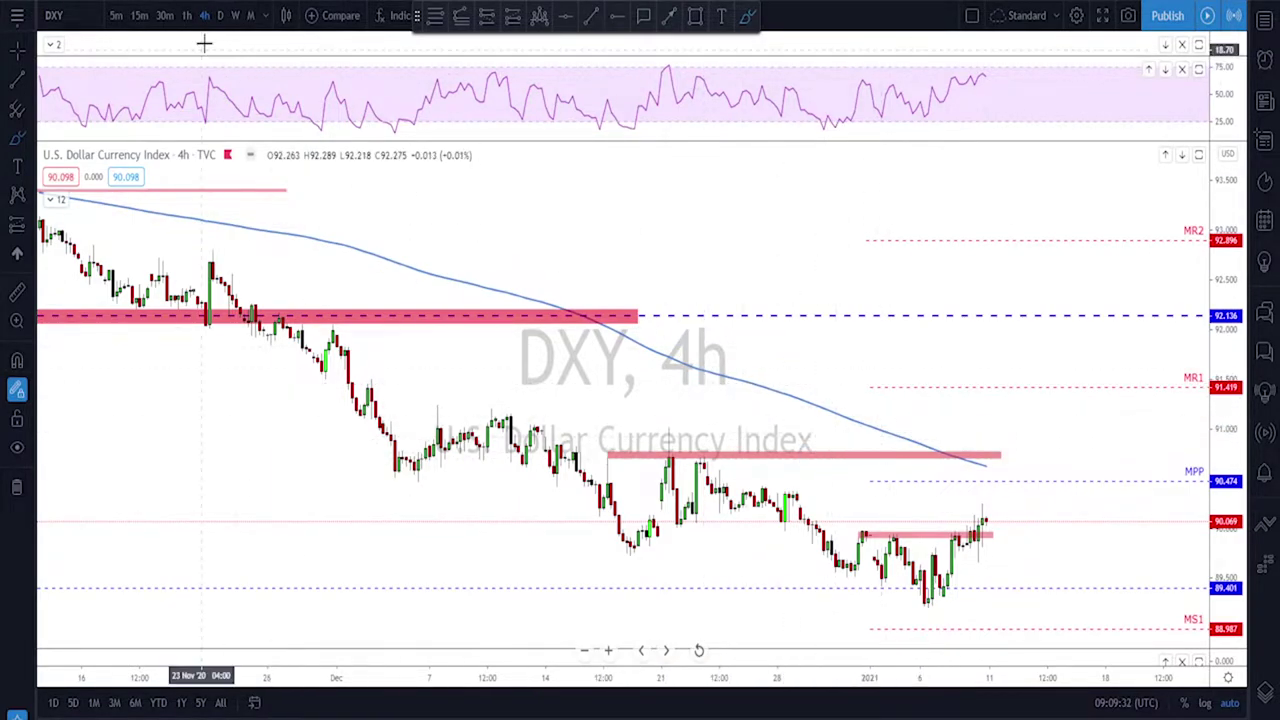
- On the 1-hour timeframe, brush a projected pullback from the recent high to the zone just below 90 and a rise to MPP
left_click(187, 16)
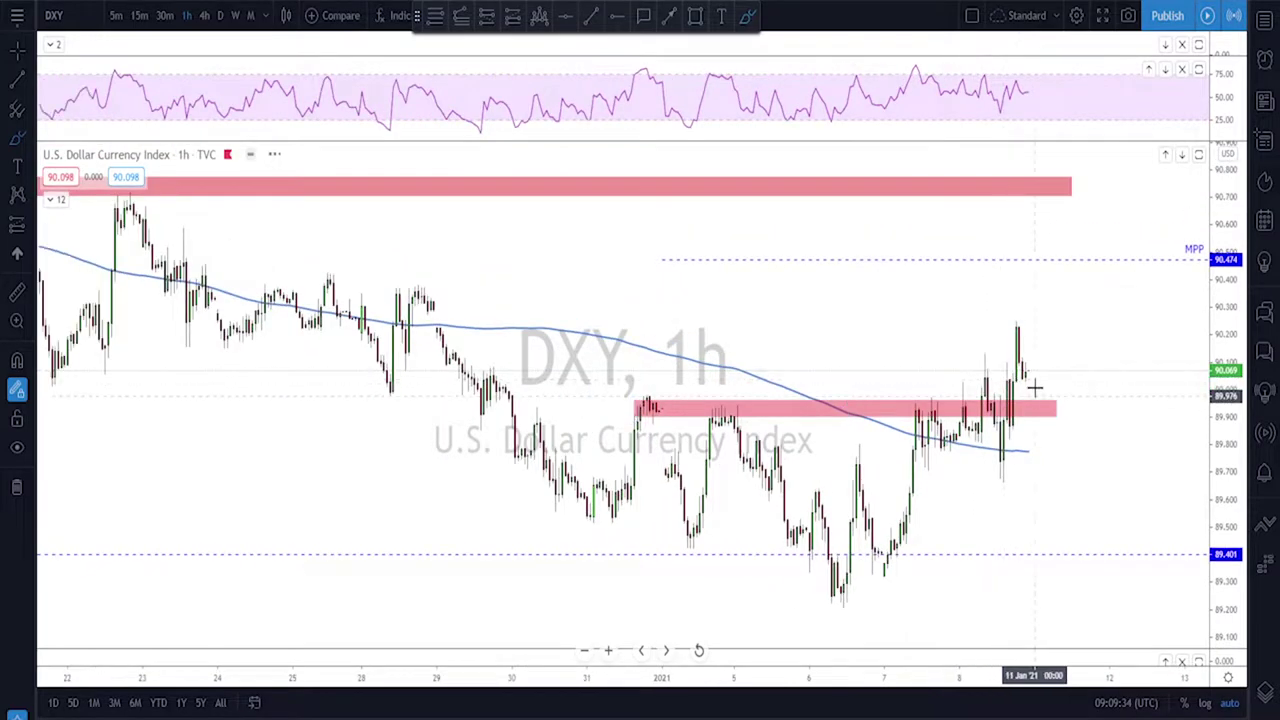
left_click_drag(1017, 332, 1048, 402)
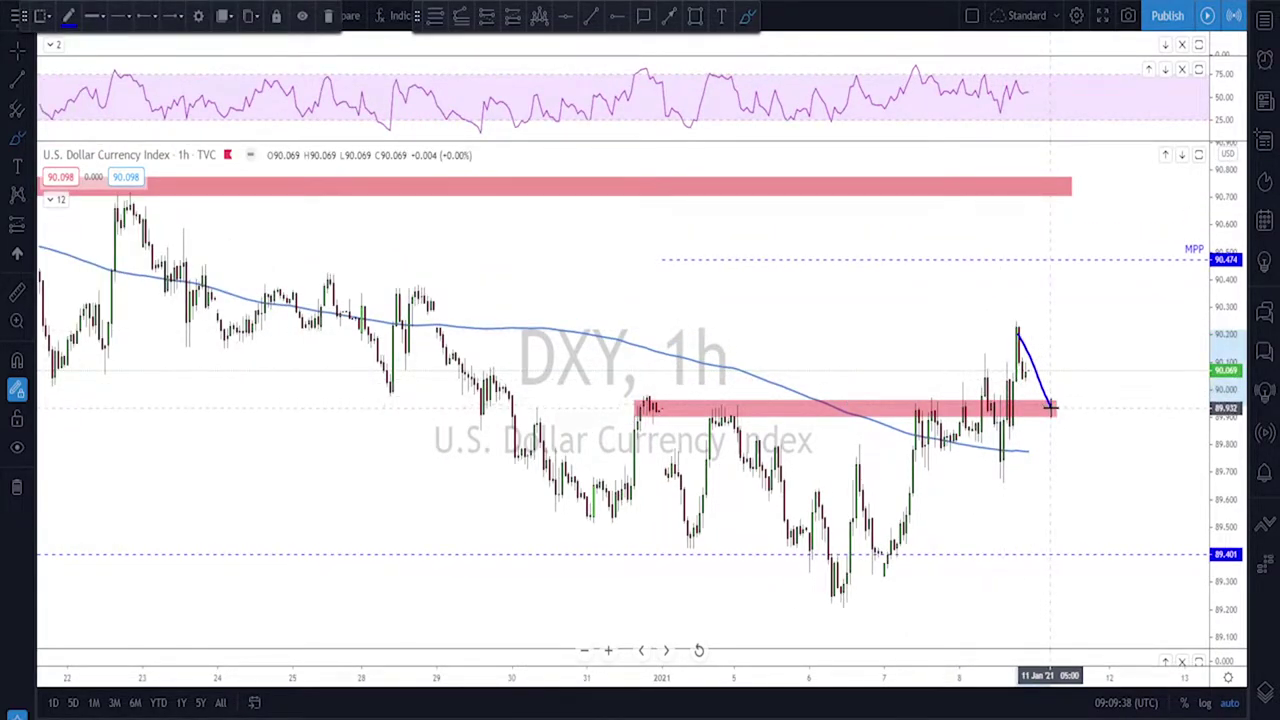
left_click_drag(1052, 407, 1066, 262)
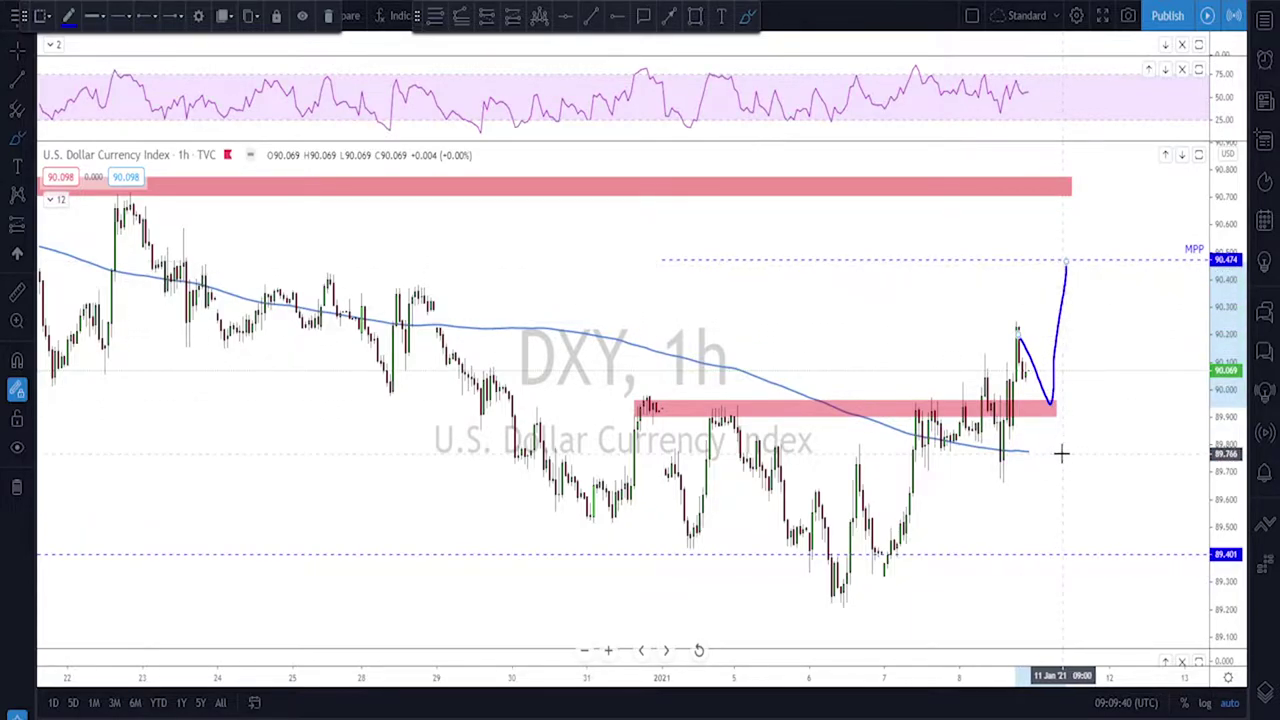
- Circle the projected retest at the zone just below 90, underline the area beneath the moving average, and delete the underline
left_click_drag(1050, 392, 1078, 402)
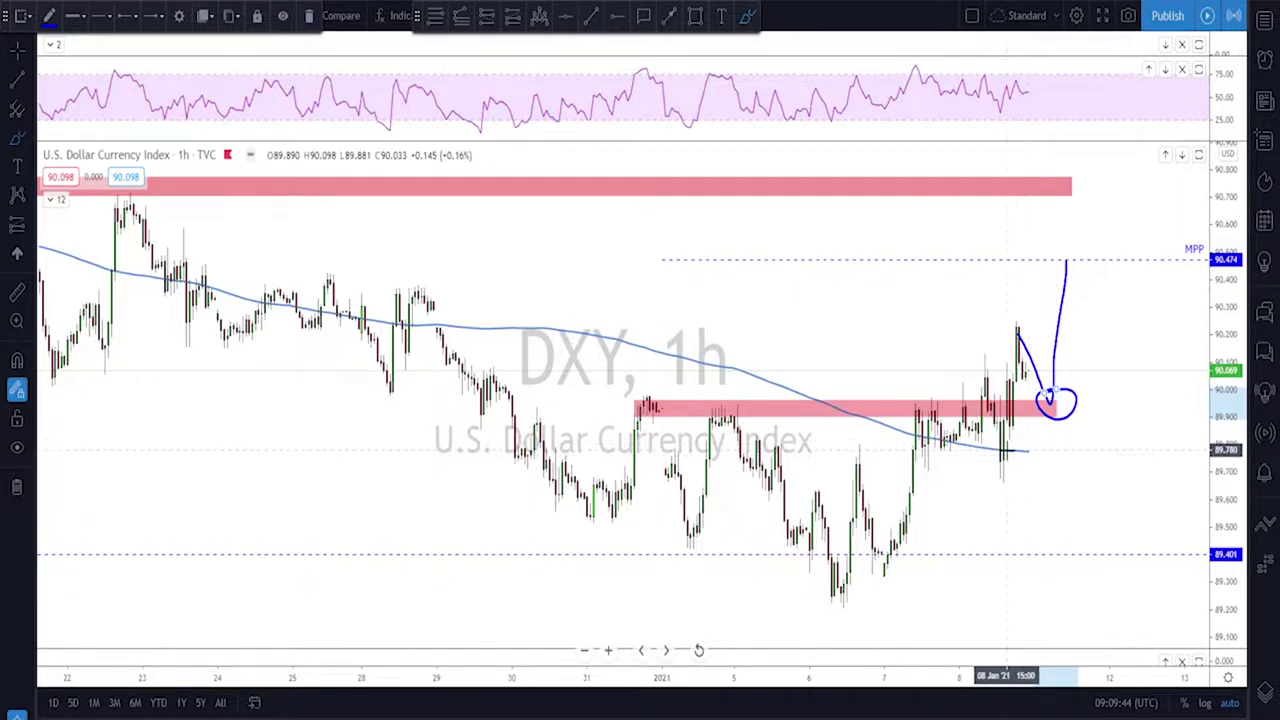
left_click_drag(925, 457, 1058, 454)
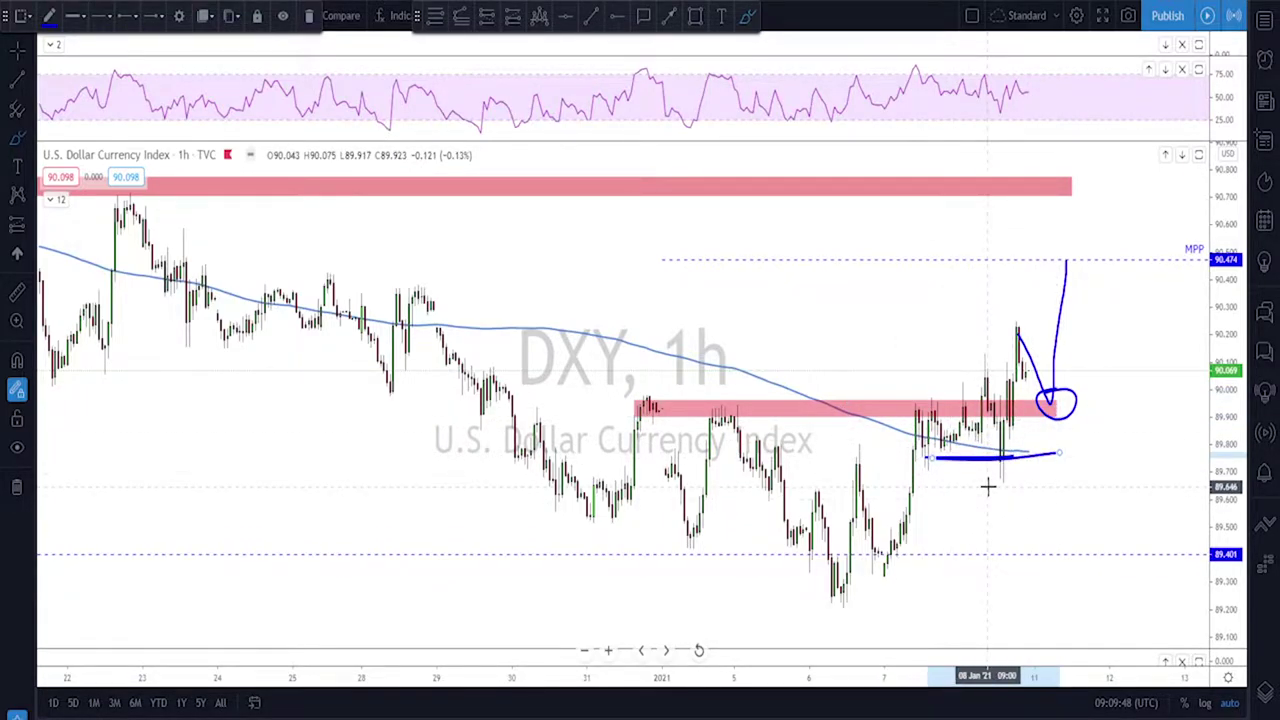
key("Delete")
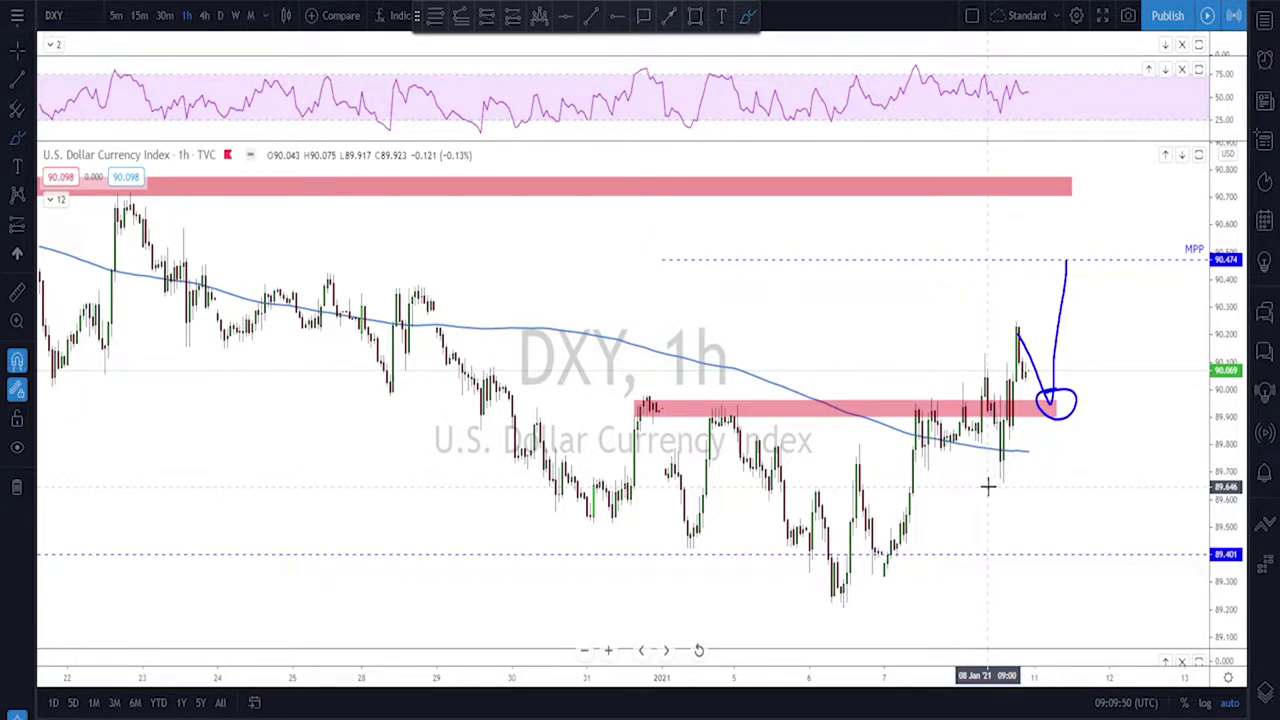
- Change the chart to GOLD on the daily timeframe and view the descending channel with the latest candles
key("Down")
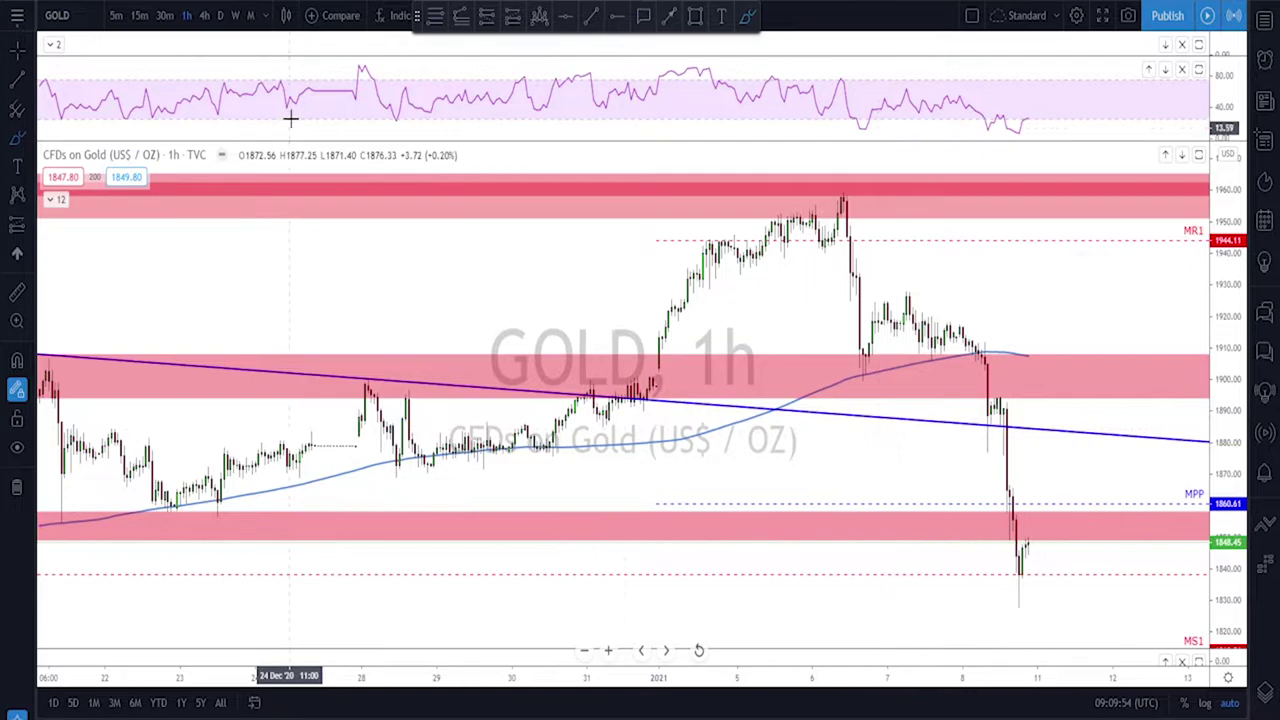
left_click(221, 15)
scroll(937, 308, "up", 3)
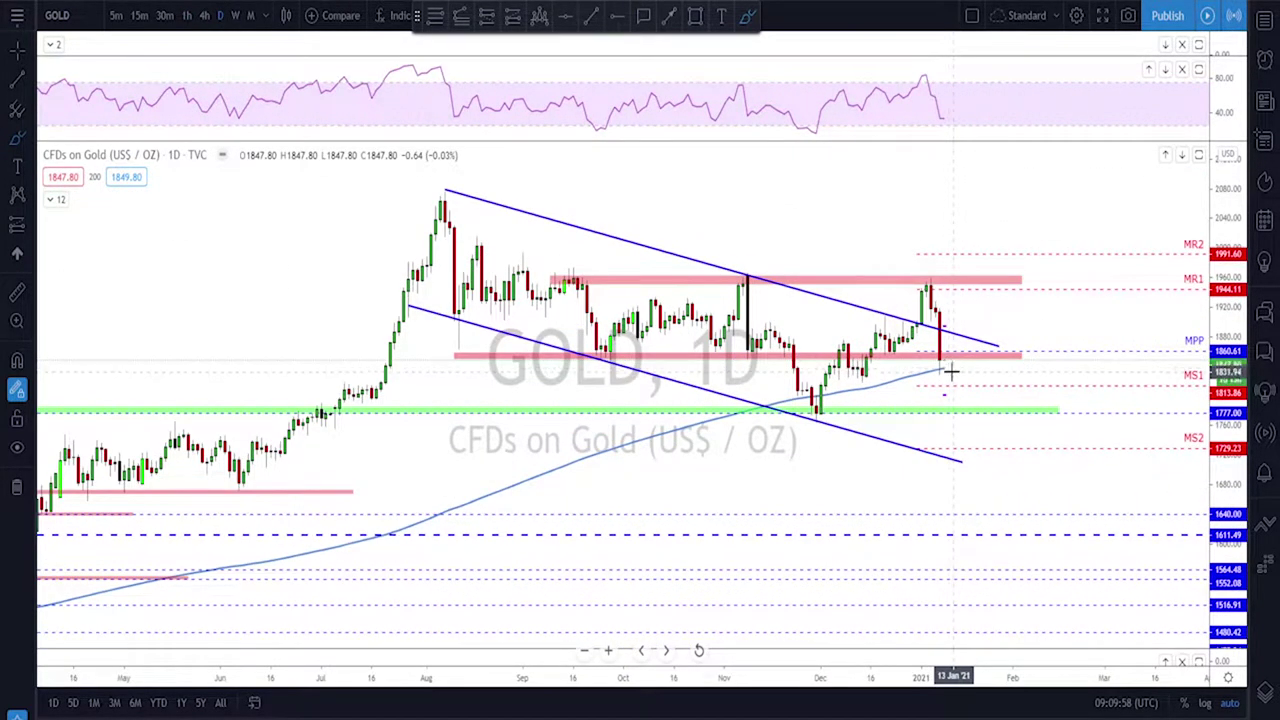
scroll(937, 350, "up", 1)
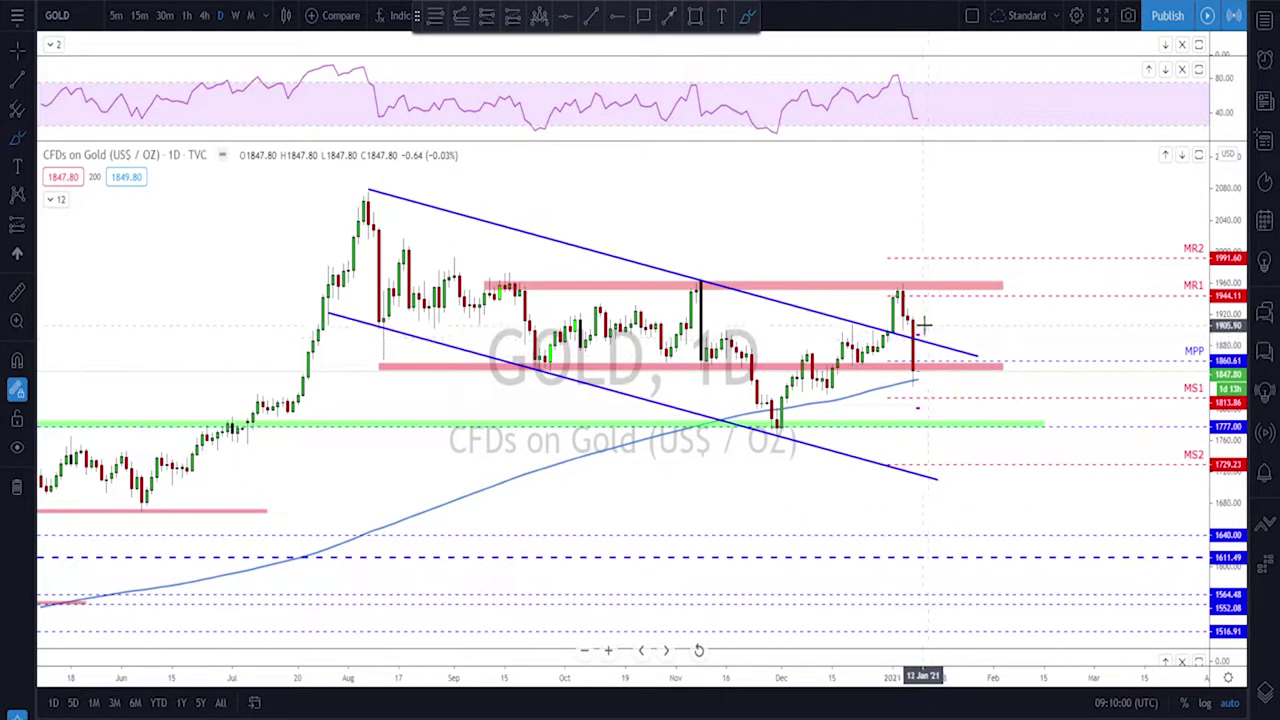
- Circle the latest large bearish daily candle on the gold chart with the brush, and delete the circle
scroll(920, 345, "up", 1)
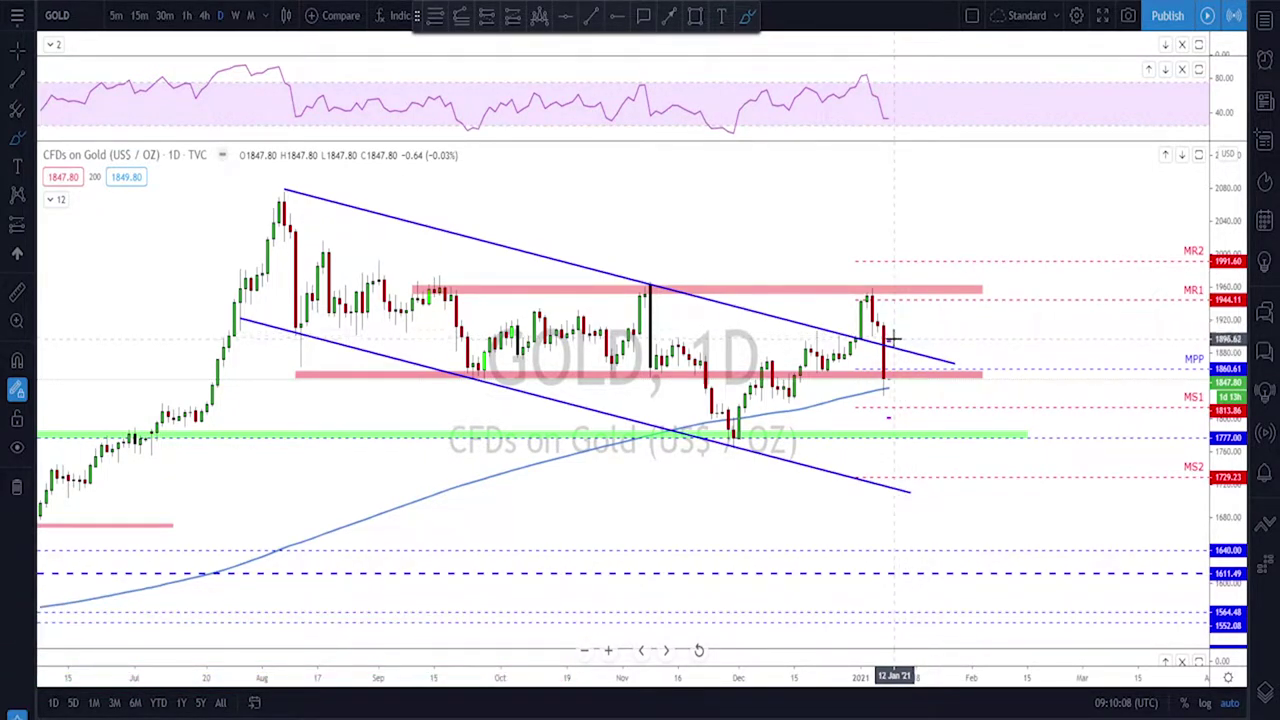
mouse_move(891, 320)
left_mouse_down()
mouse_move(874, 355)
mouse_move(884, 390)
mouse_move(886, 321)
left_mouse_up()
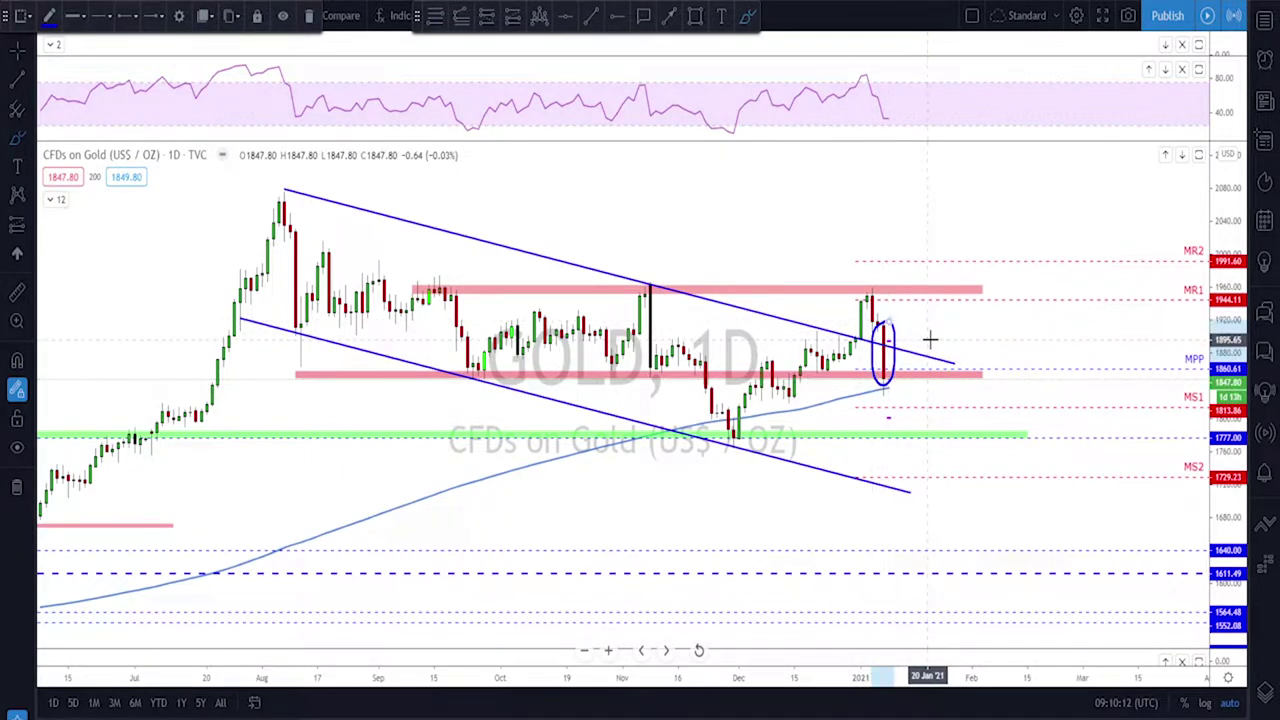
key("Delete")
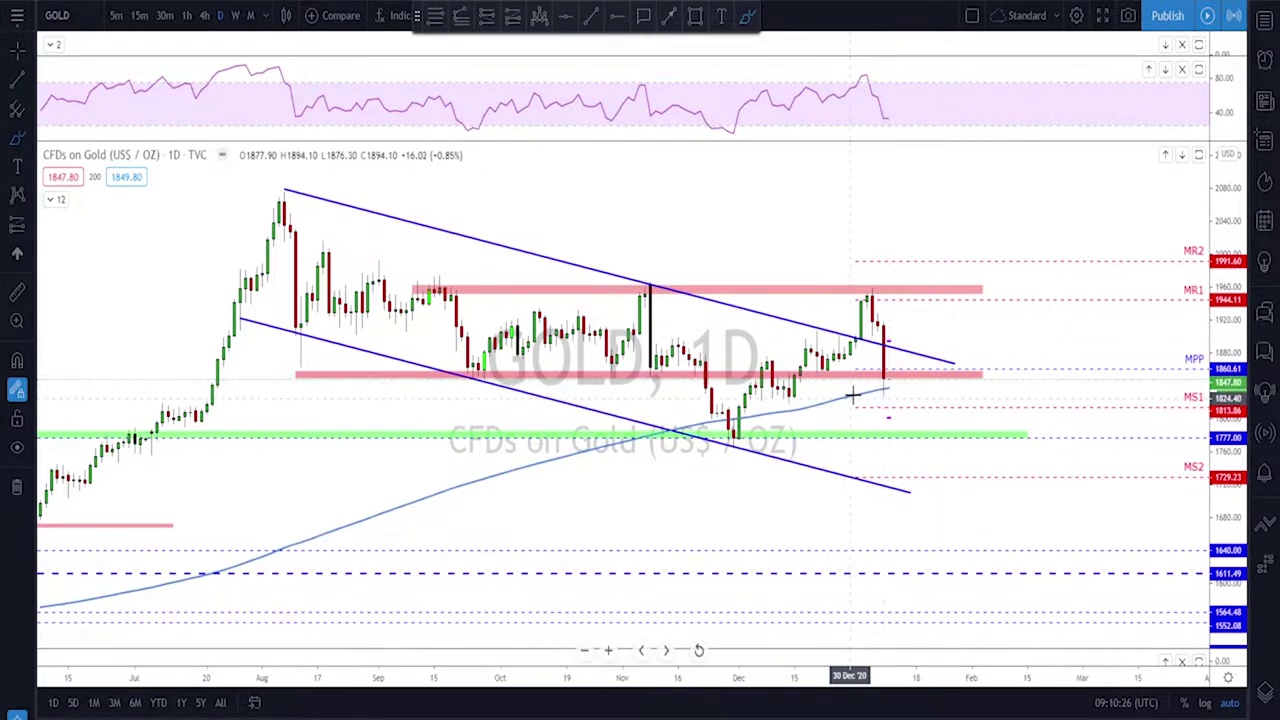
- Circle the three highs at the upper resistance zone near 1960 with the brush, and delete the circles
scroll(888, 380, "down", 2)
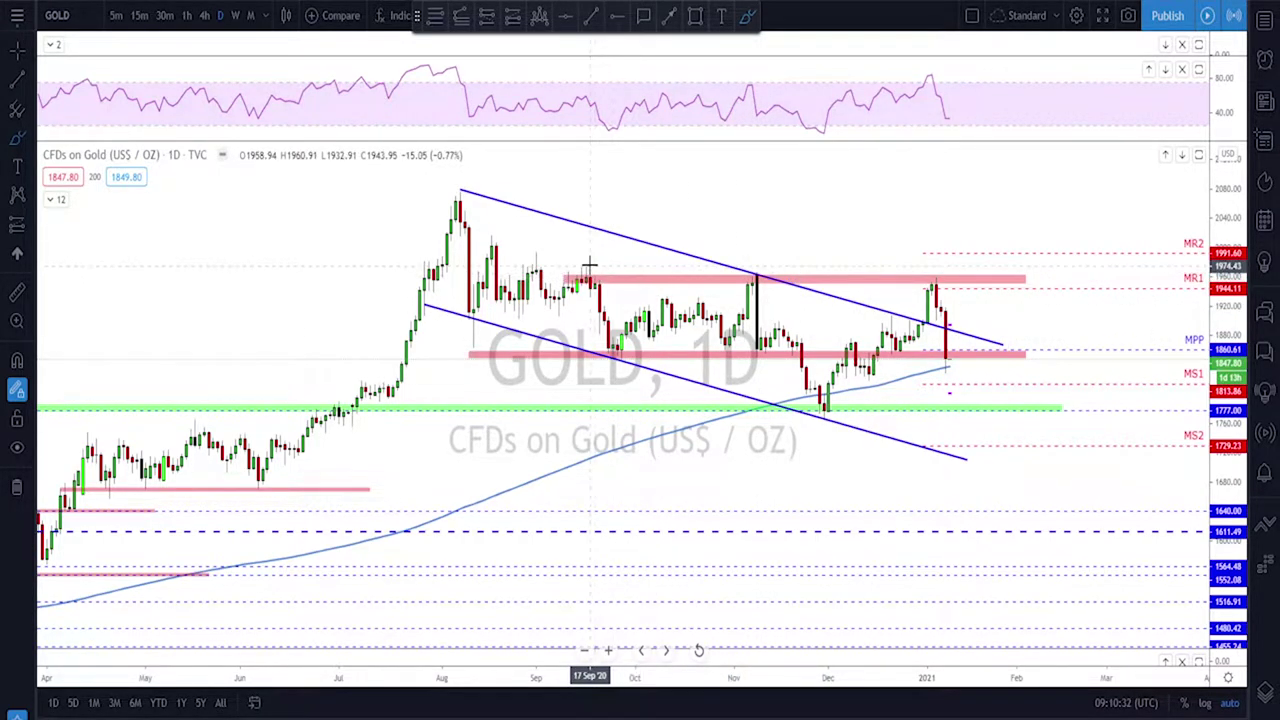
left_click_drag(572, 277, 598, 278)
left_click_drag(760, 268, 744, 281)
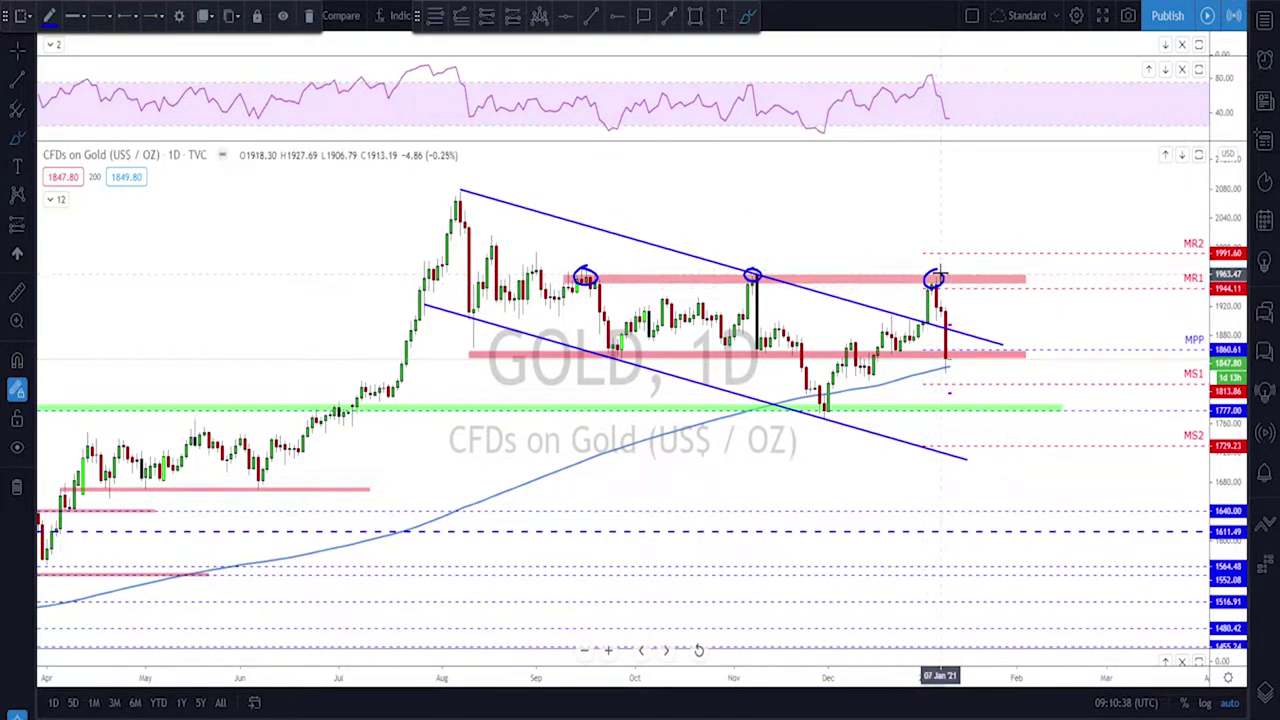
left_click(934, 278)
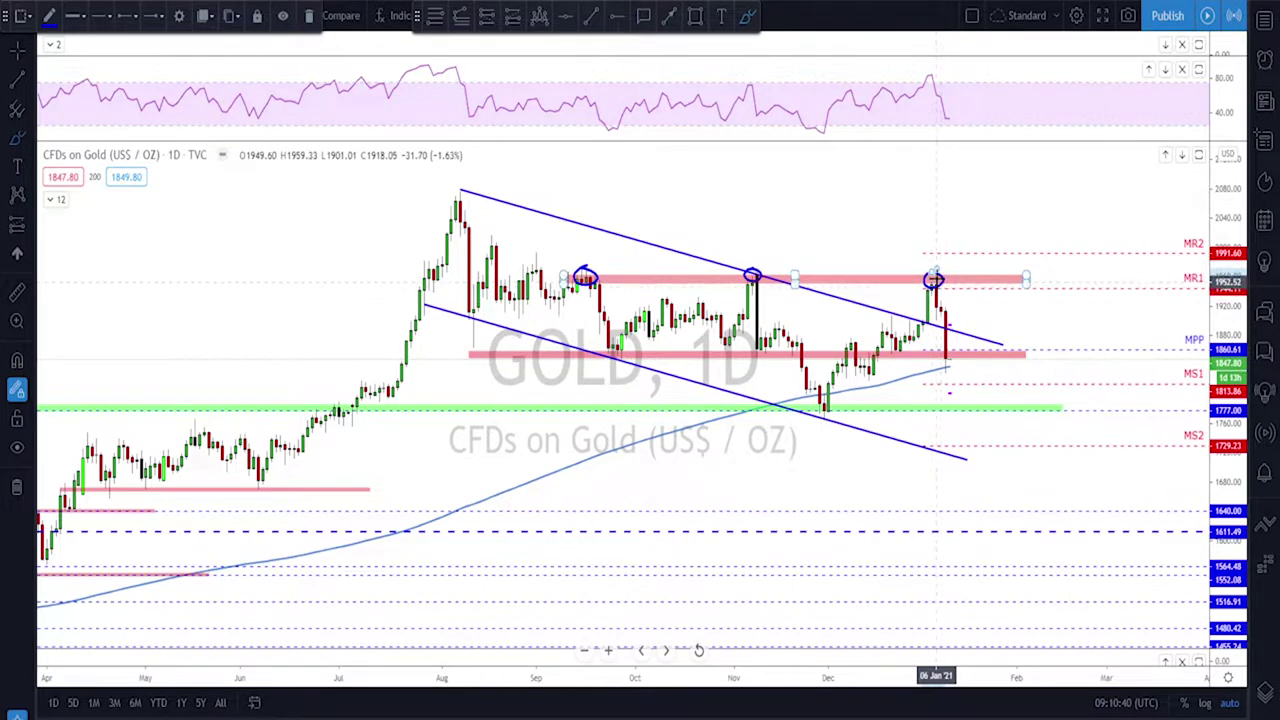
left_click(958, 358)
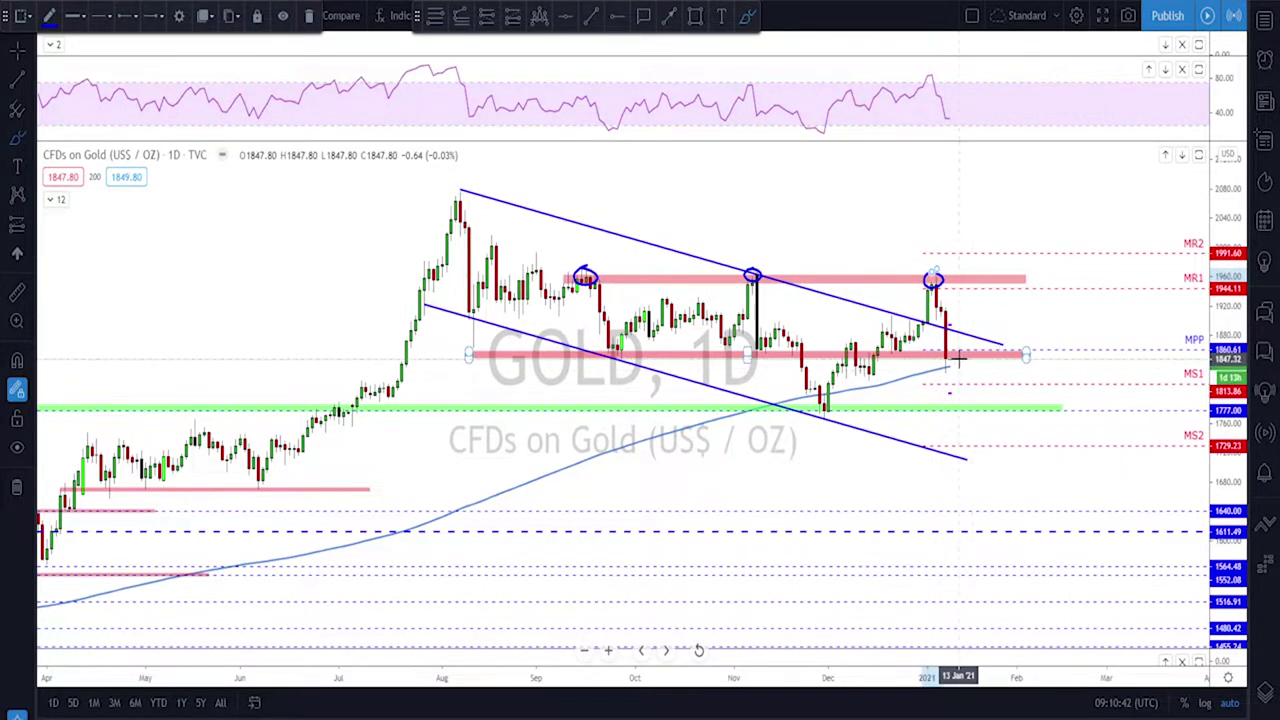
left_click(963, 366)
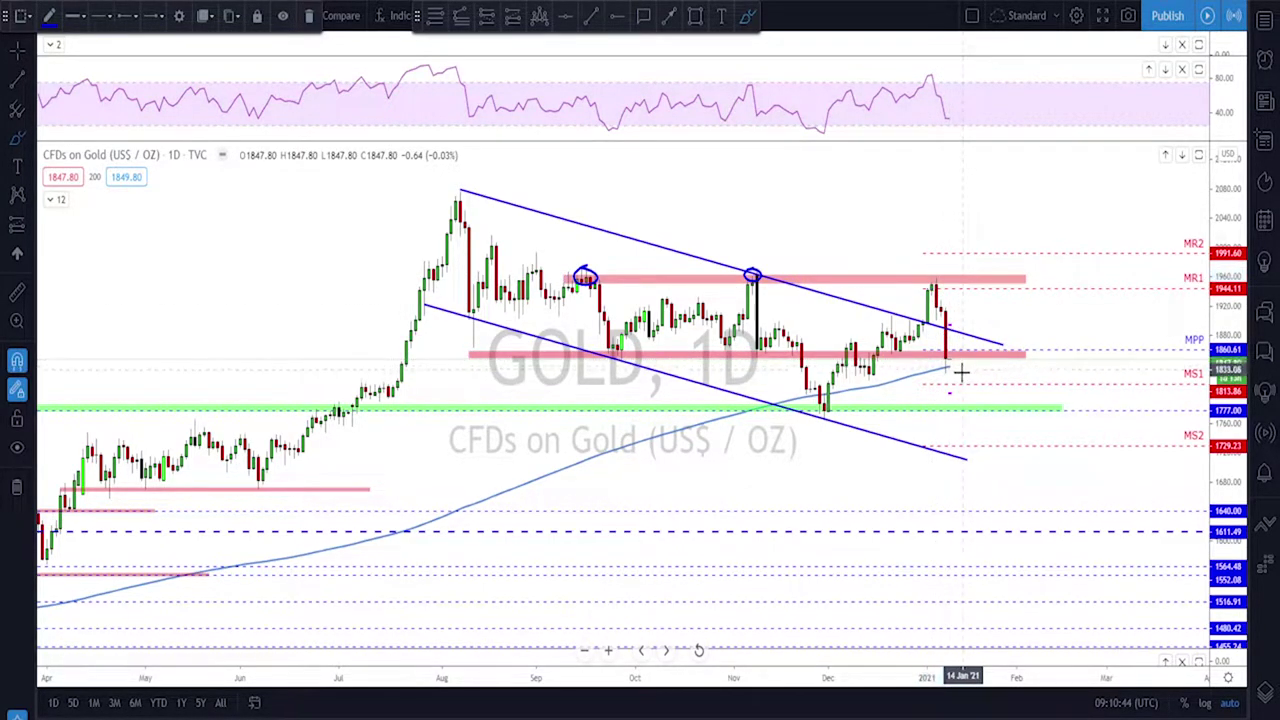
key("Delete")
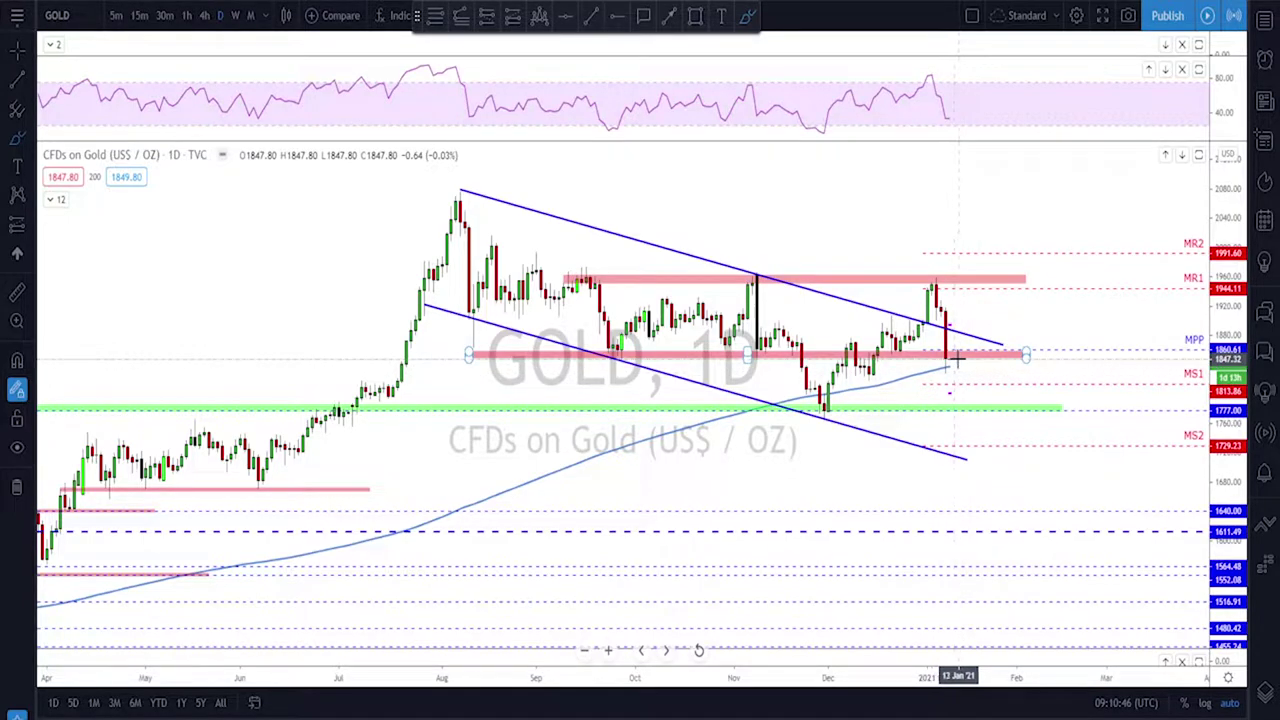
- Circle the latest candle and the earlier daily lows at the moving average with the brush, and delete the circles
left_click_drag(955, 353, 942, 378)
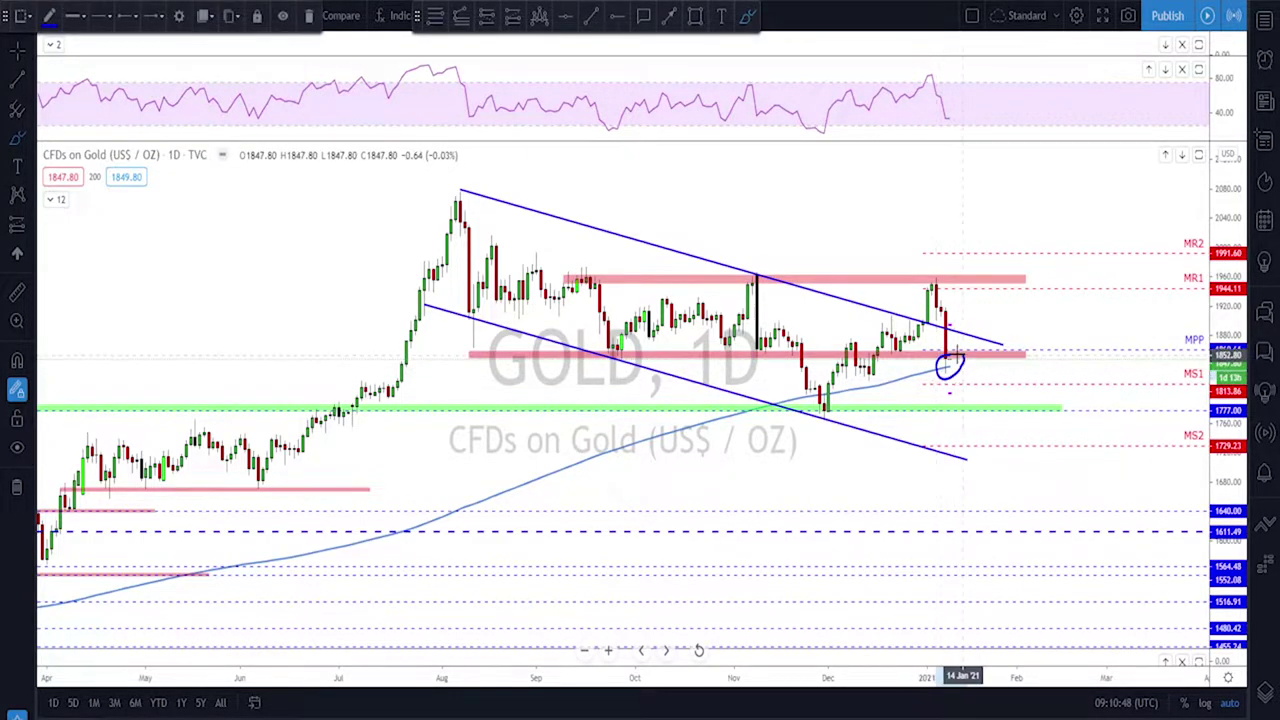
scroll(946, 355, "down", 5)
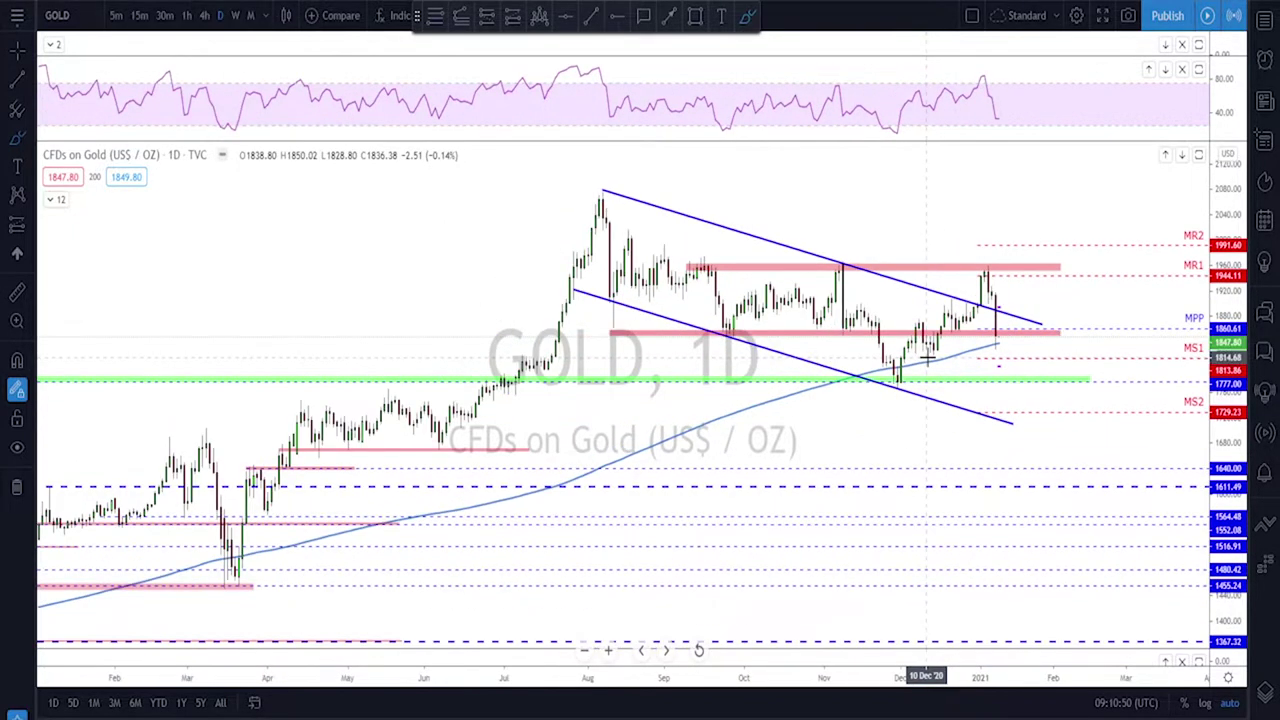
scroll(552, 517, "down", 3)
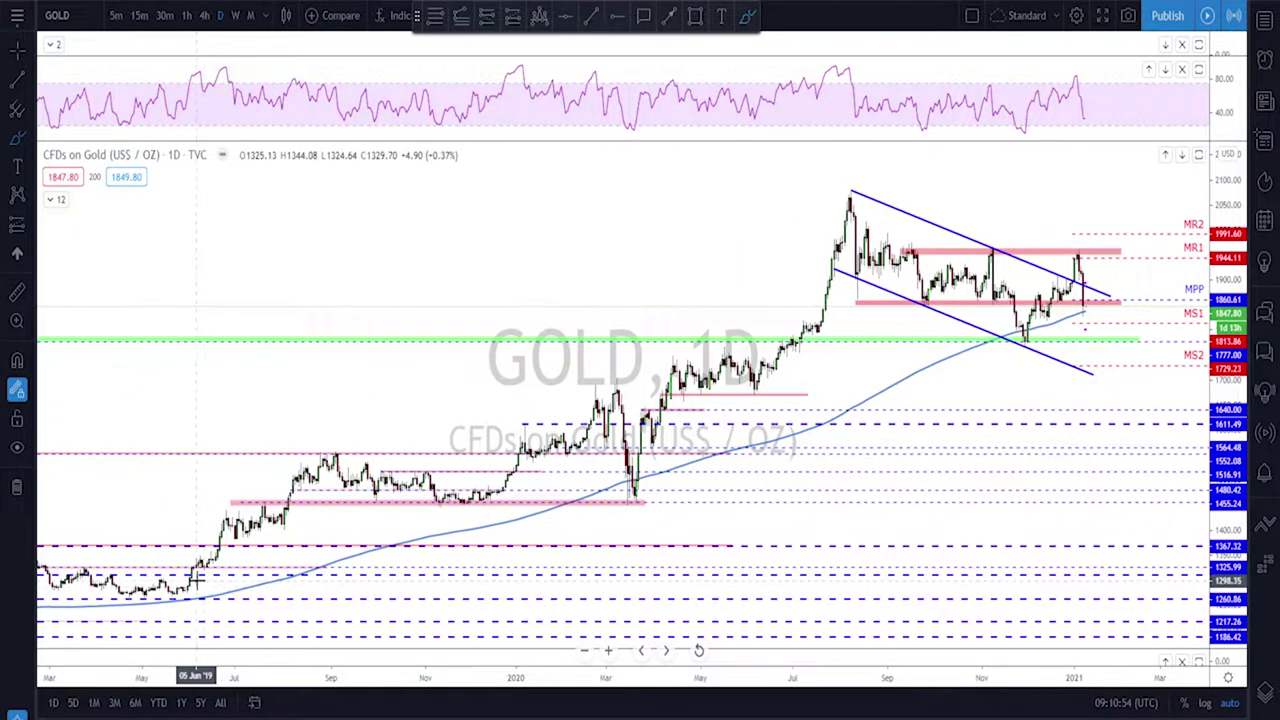
left_click_drag(197, 577, 154, 605)
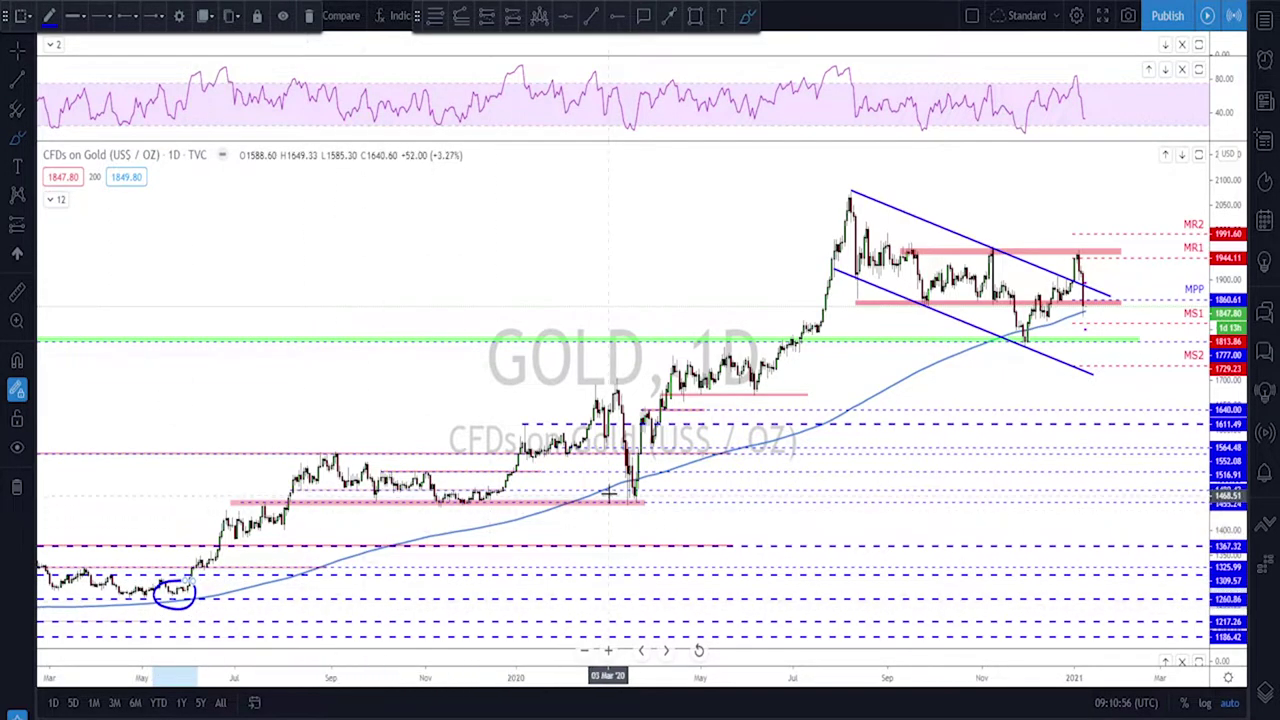
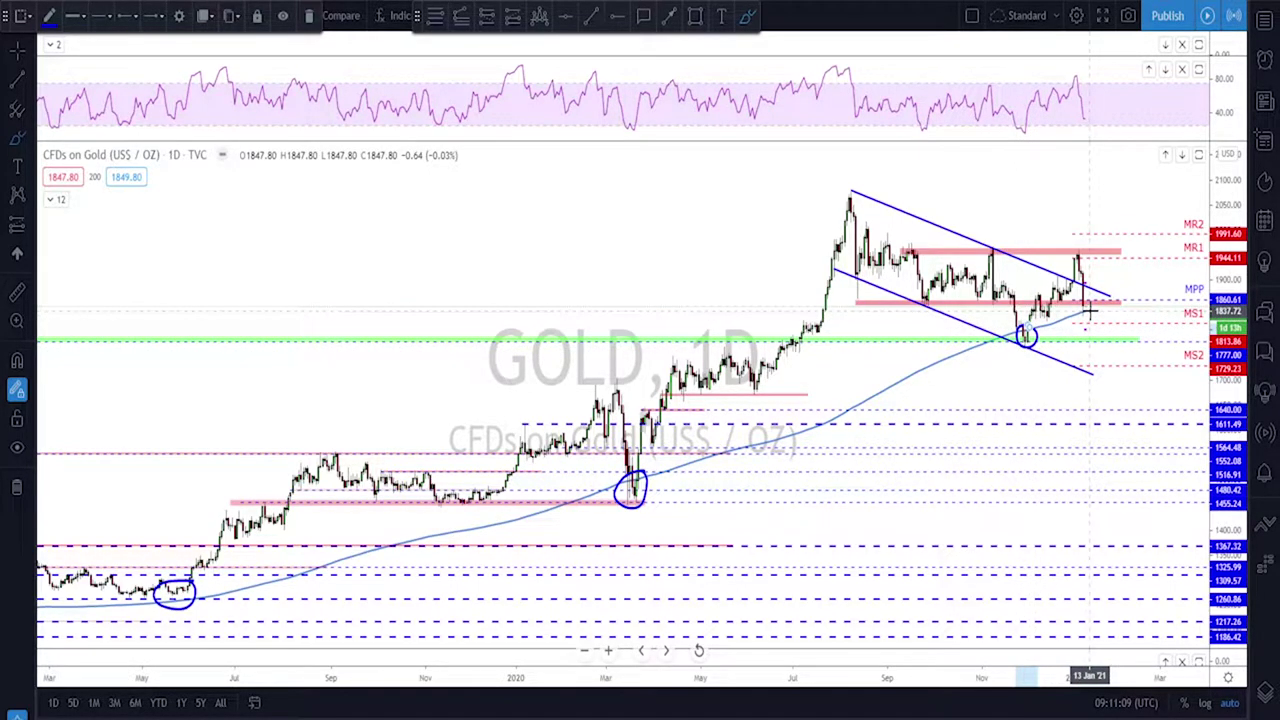
key("Delete")
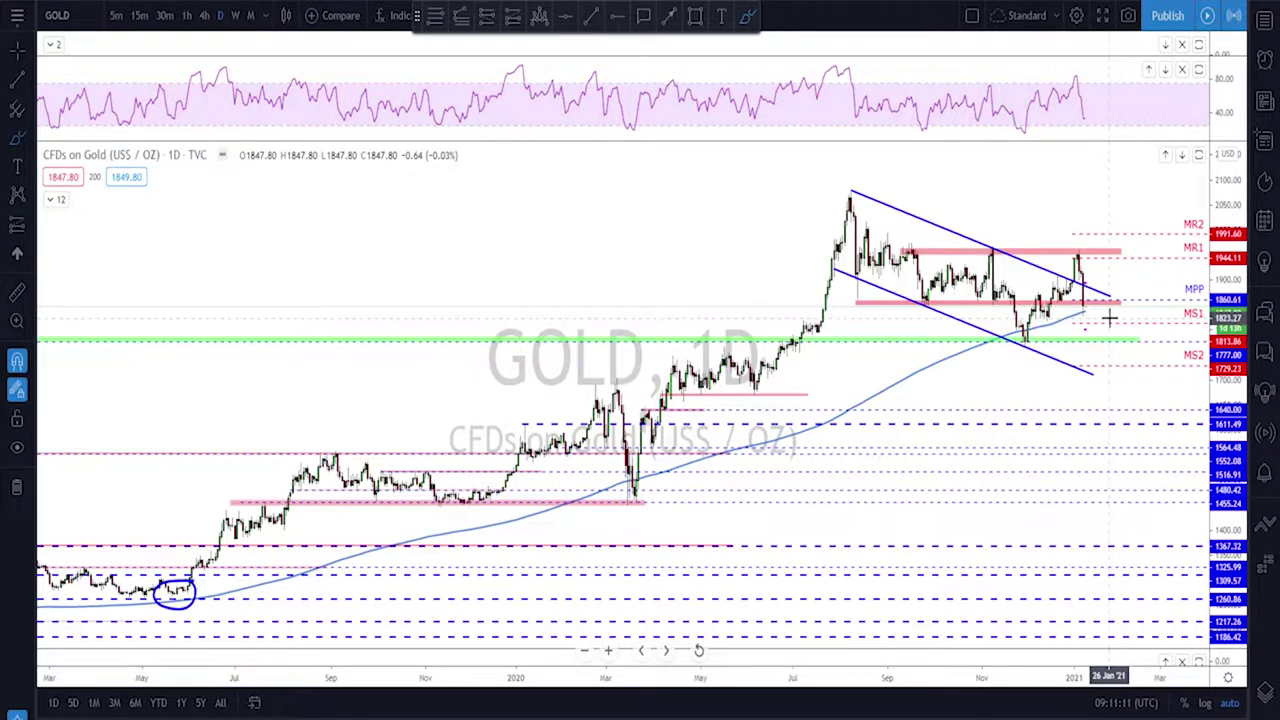
- Brush a projected rise from the moving average to above the channel's upper trendline, and delete the stroke
scroll(1046, 377, "up", 5)
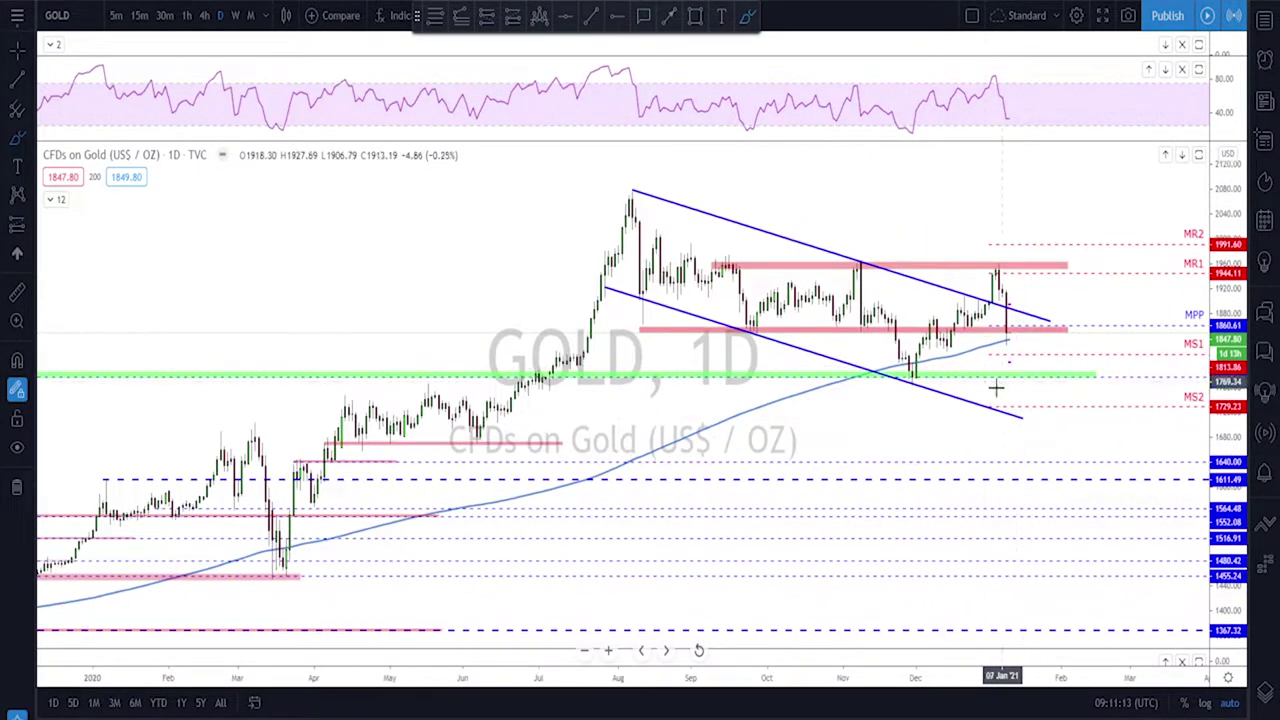
scroll(985, 396, "up", 2)
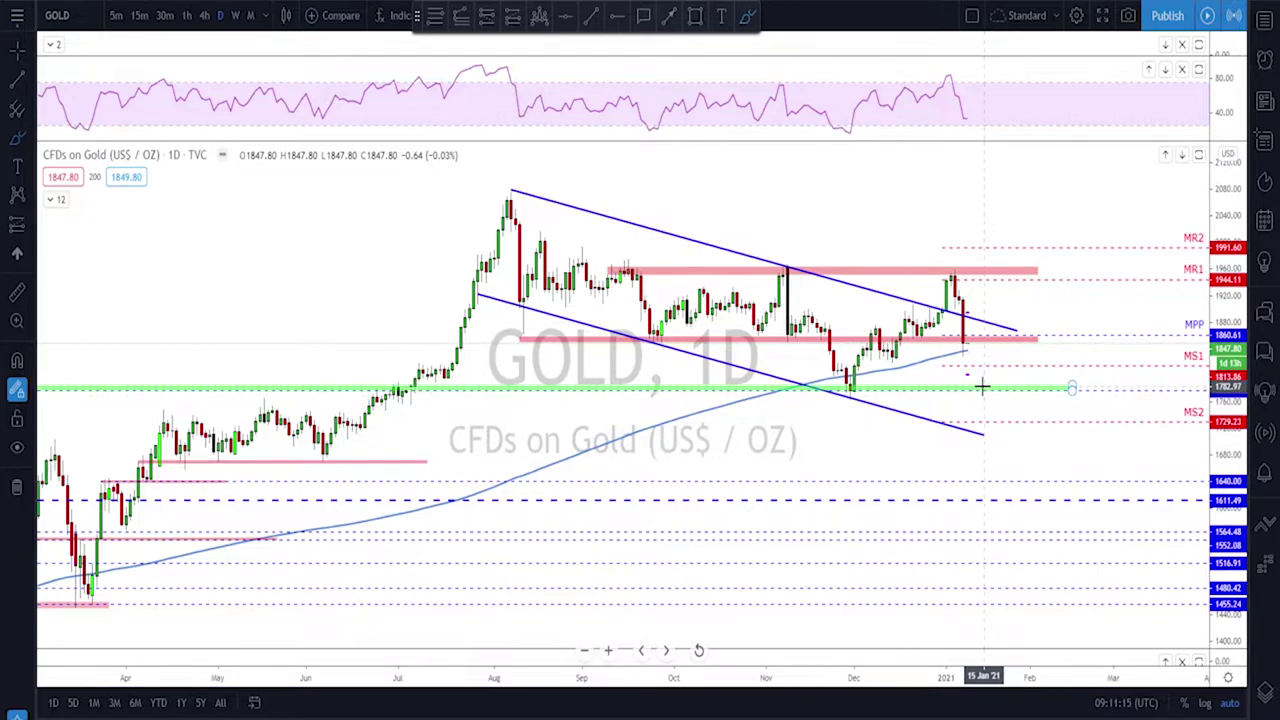
scroll(982, 386, "down", 2)
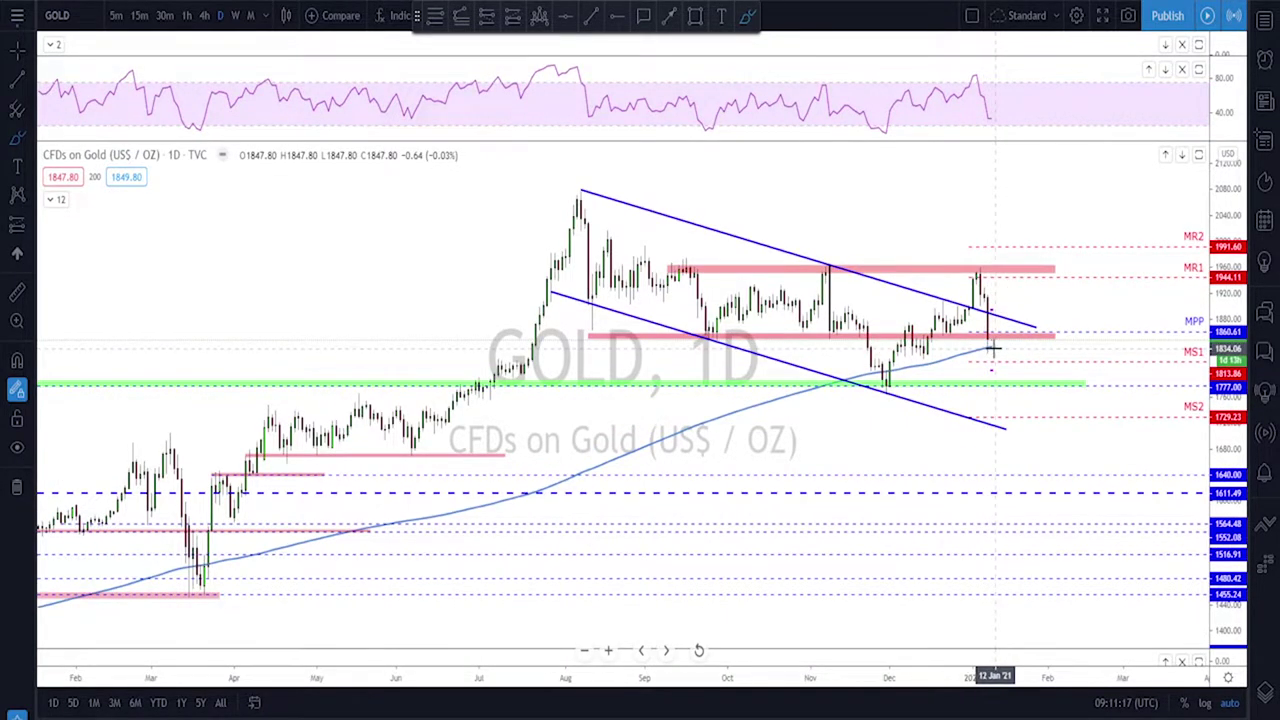
left_click_drag(992, 348, 1014, 304)
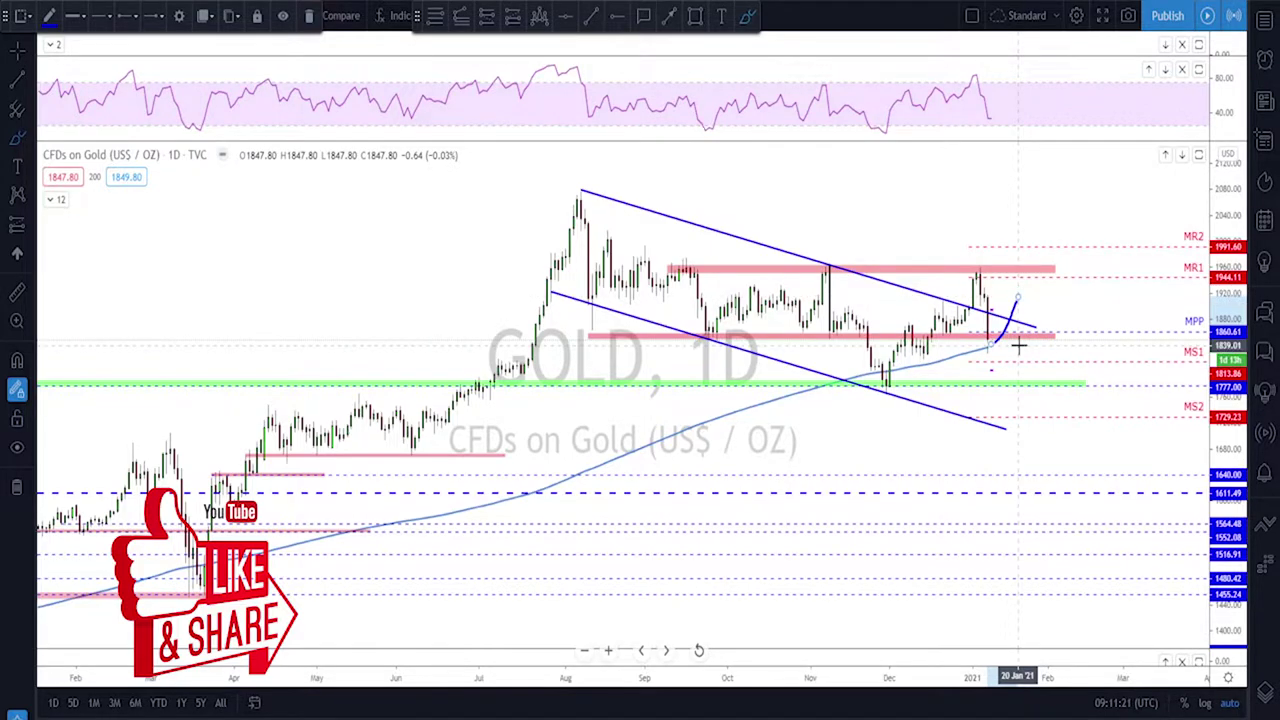
key("Delete")
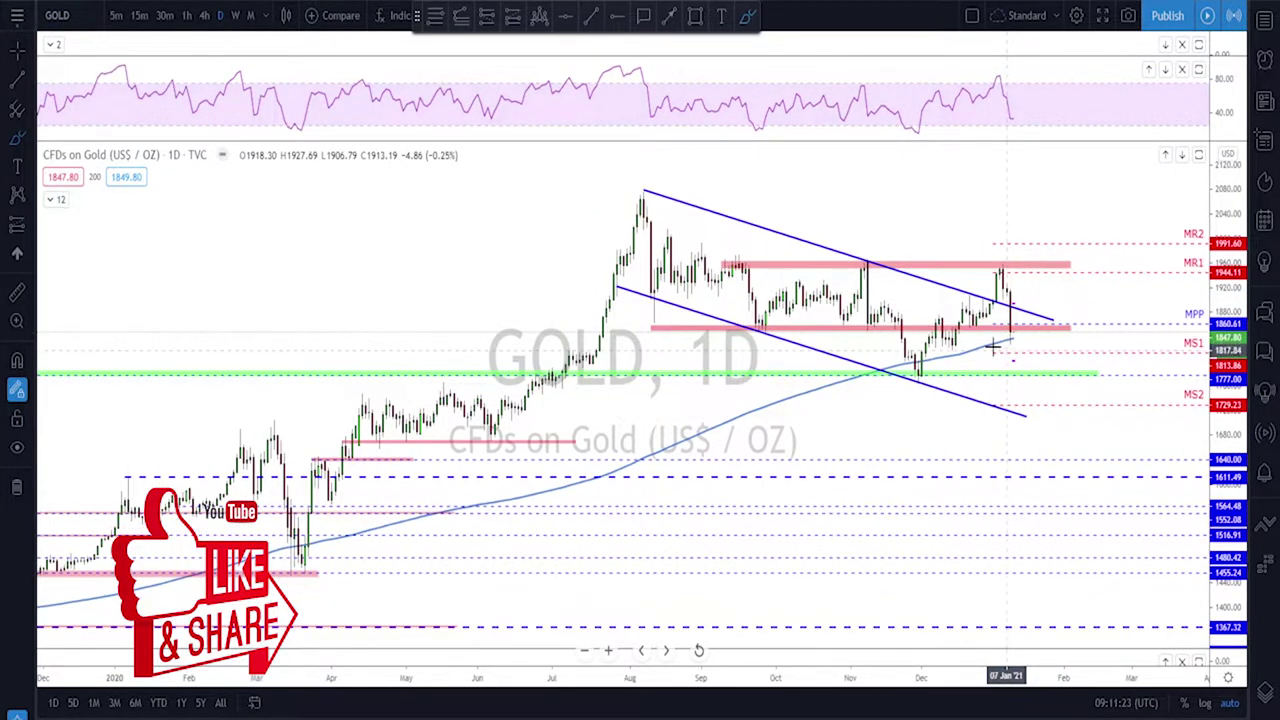
- View gold on the 4-hour timeframe and then on the weekly timeframe, focusing on the descending channel and Fibonacci levels
left_click(204, 15)
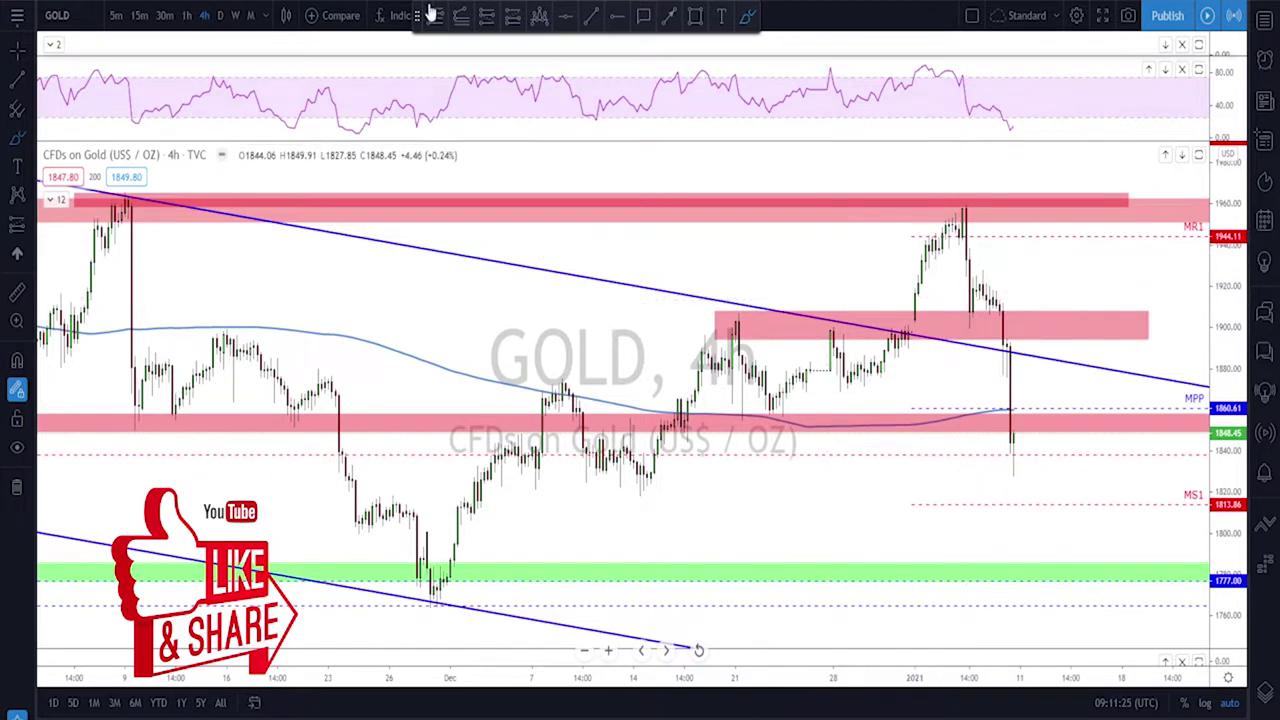
left_click(235, 15)
scroll(984, 316, "up", 5)
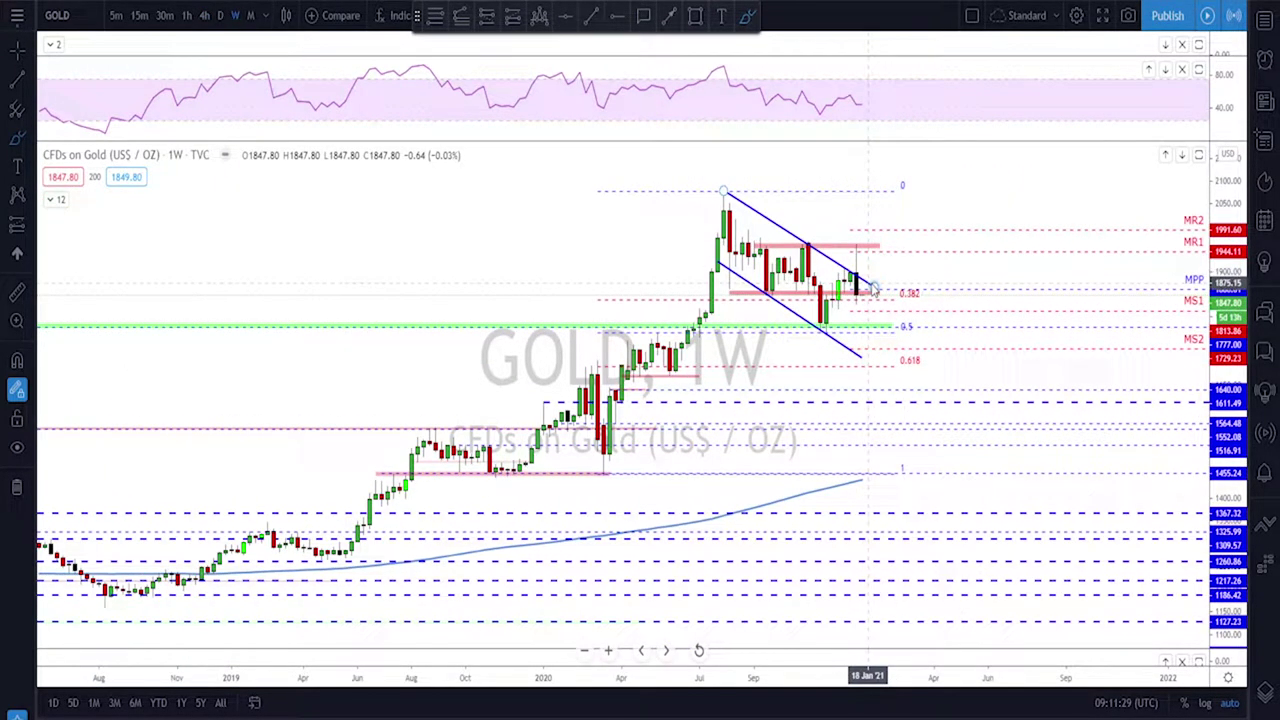
scroll(855, 295, "up", 1)
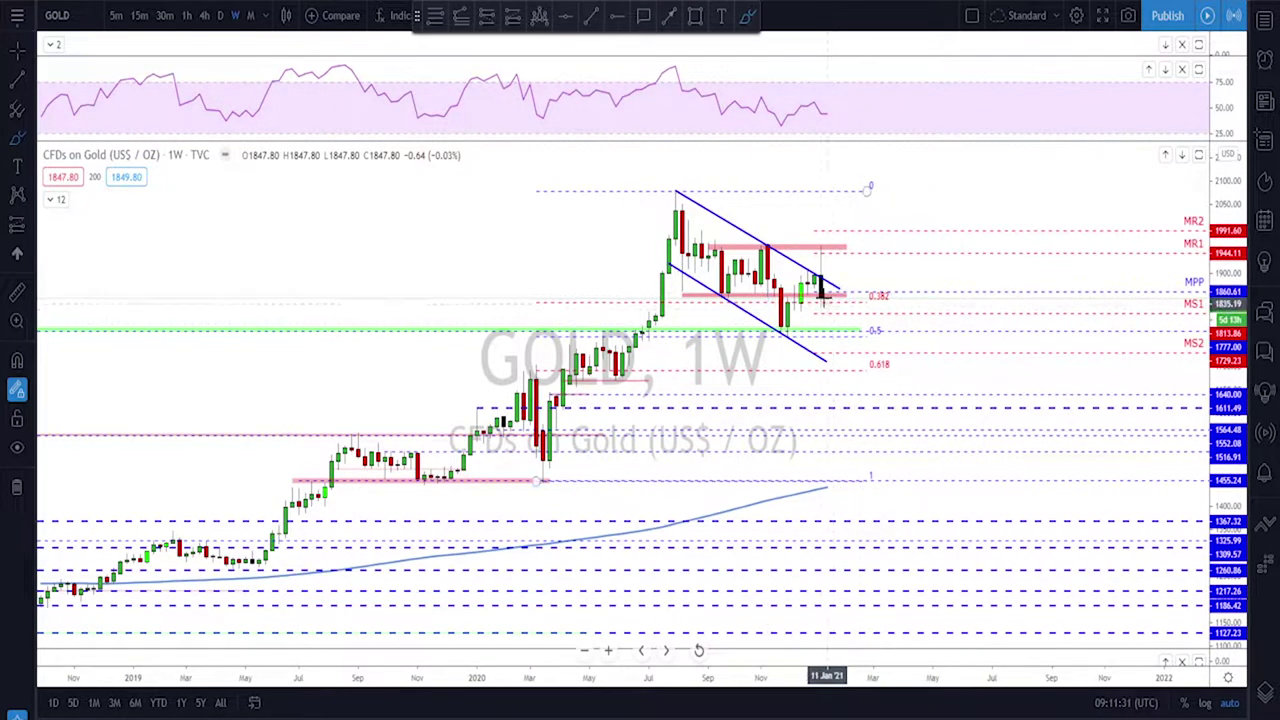
- Brush the weekly swings within the channel plus a projected drop to MS2 and a rebound to MPP, and delete the path
left_click(676, 205)
left_click(728, 300)
left_click(765, 245)
left_click(790, 330)
left_click(820, 275)
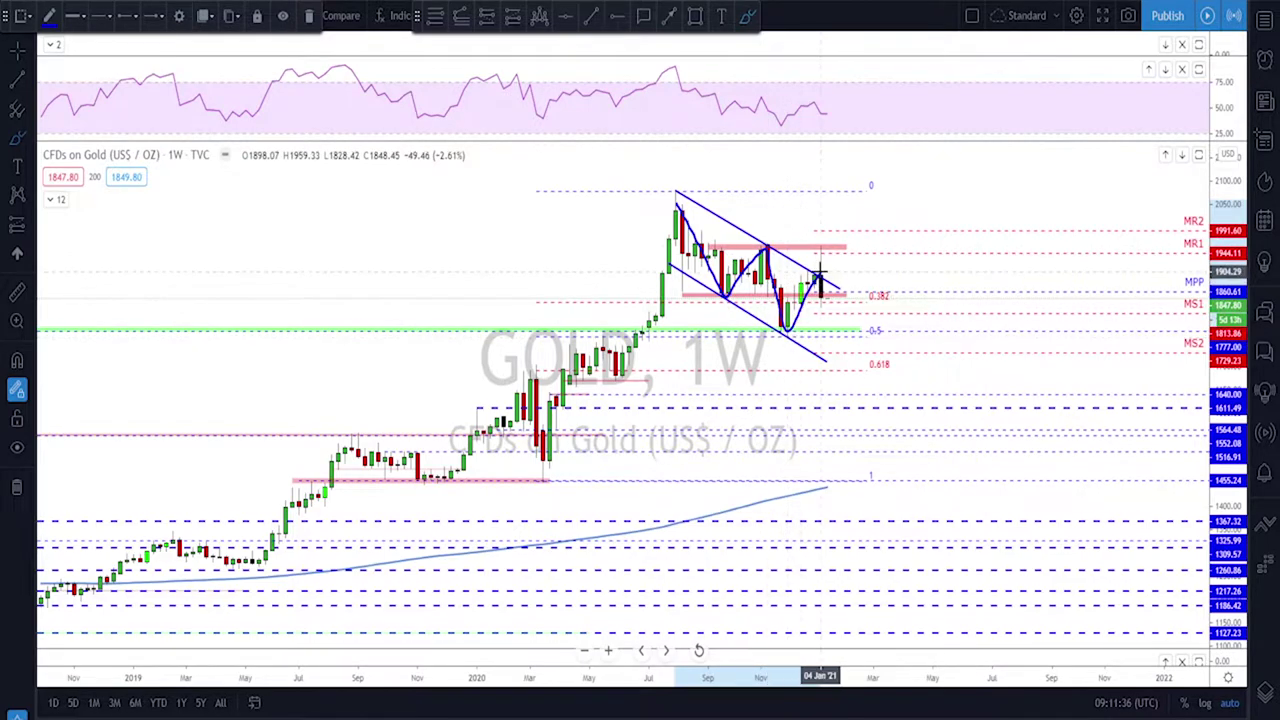
left_click(841, 351)
double_click(865, 290)
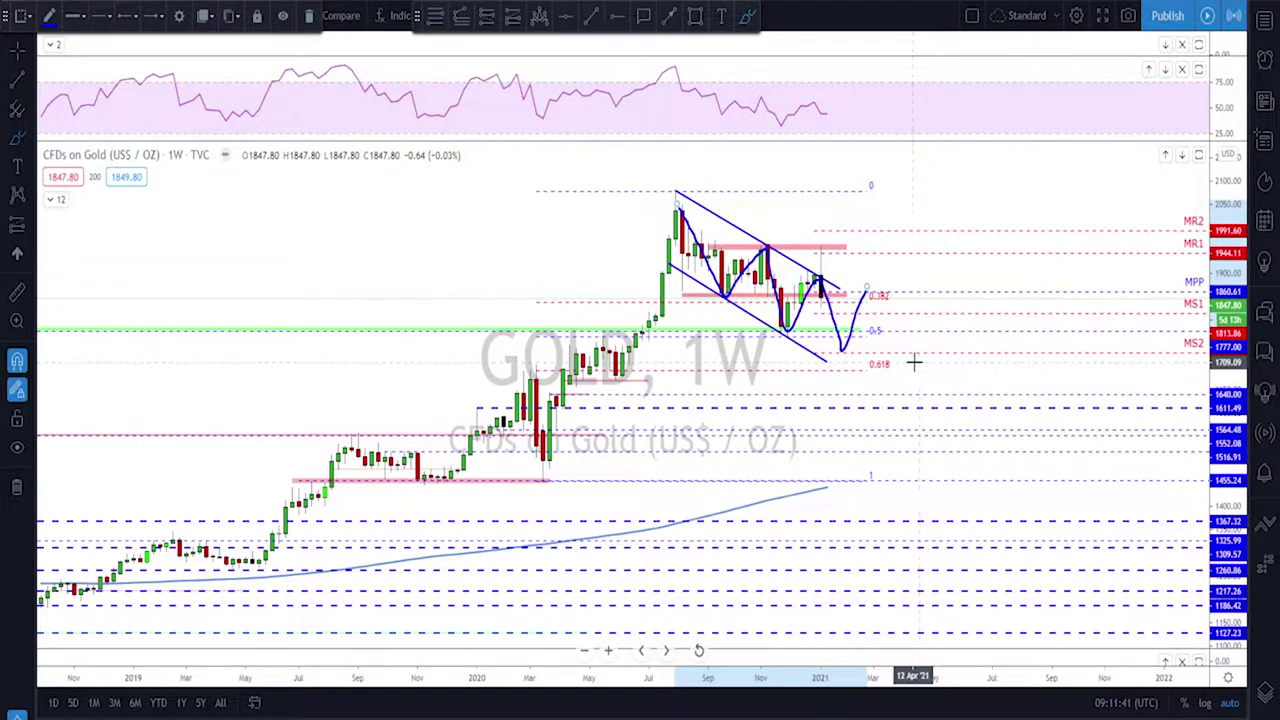
key("Delete")
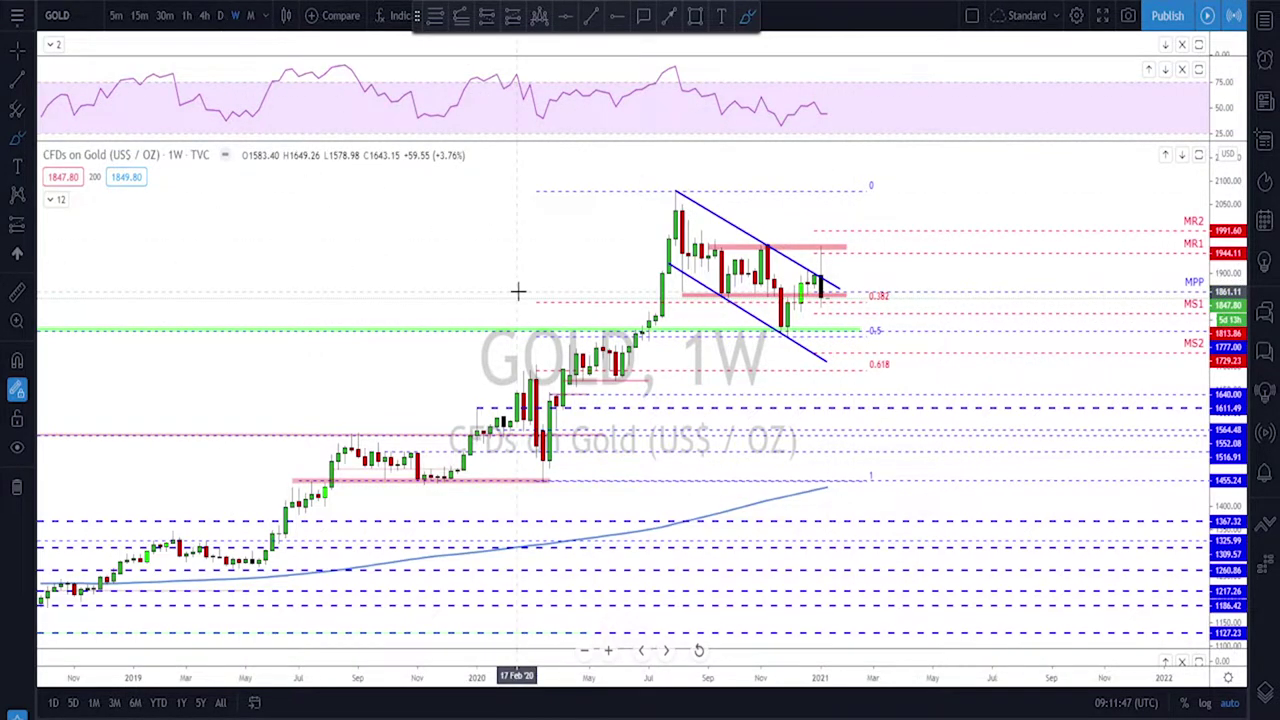
- Return the gold chart to the daily timeframe and focus on the latest candles in the channel
scroll(666, 323, "down", 3)
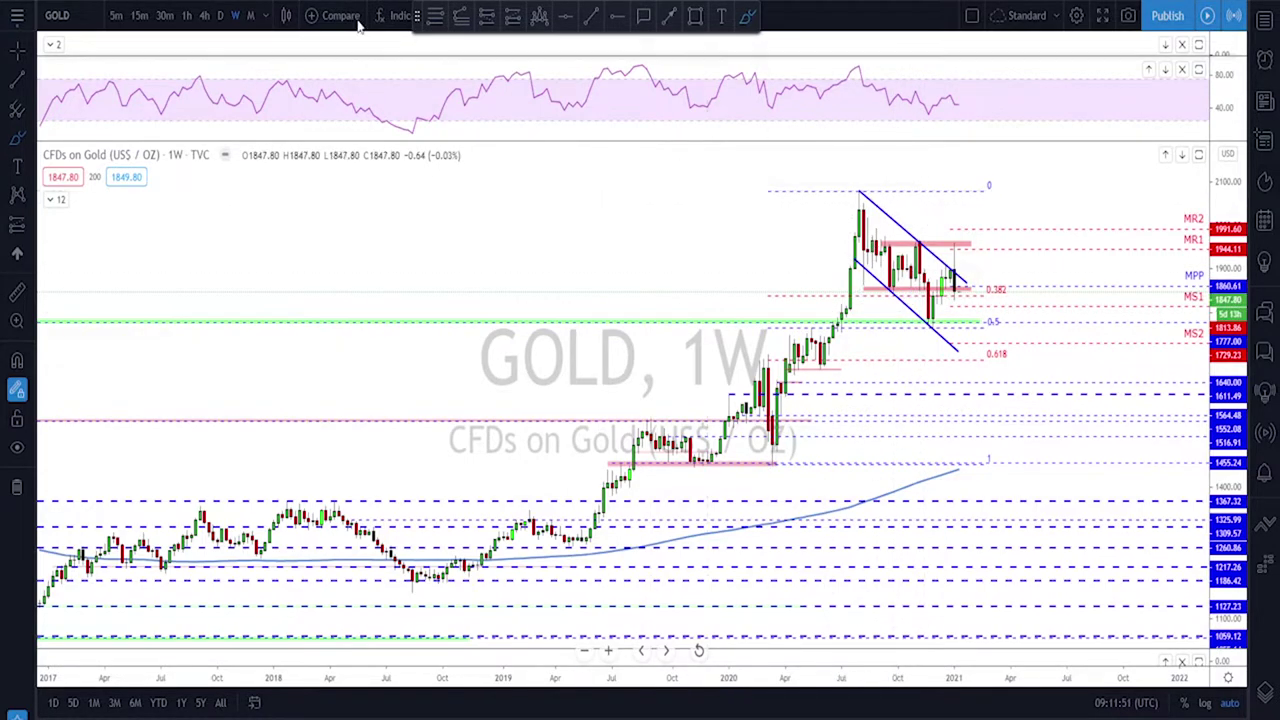
left_click(220, 15)
scroll(940, 368, "up", 1)
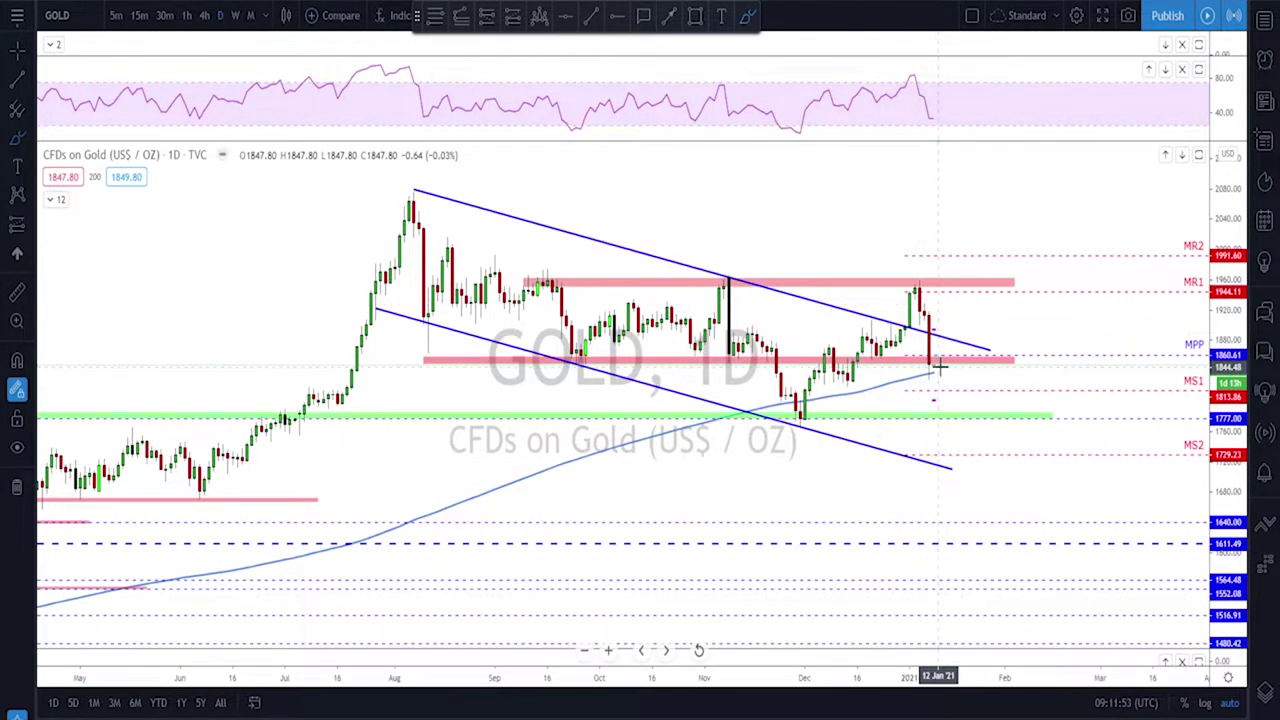
- Brush a projected drop to MS1, a retest of the lower red zone, and a fall to 1777 with a bounce, and remove the strokes
left_click(930, 385)
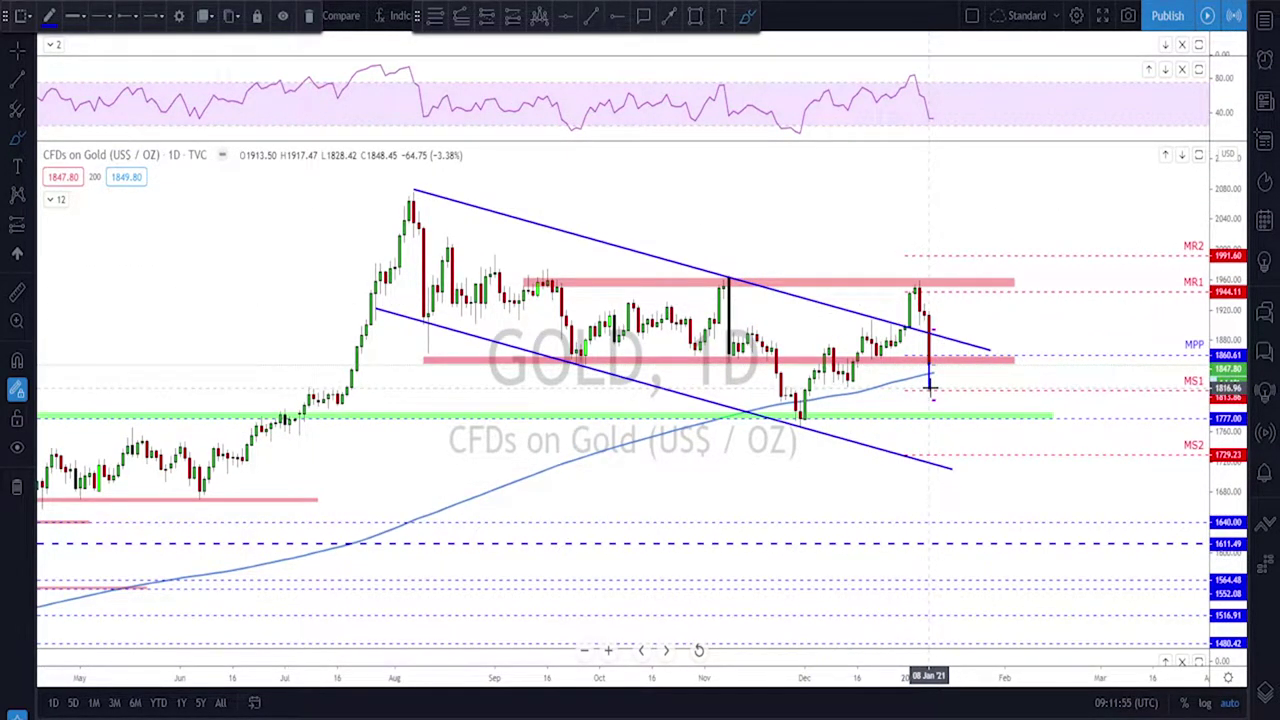
mouse_move(937, 390)
left_mouse_down()
mouse_move(946, 372)
mouse_move(972, 418)
left_mouse_up()
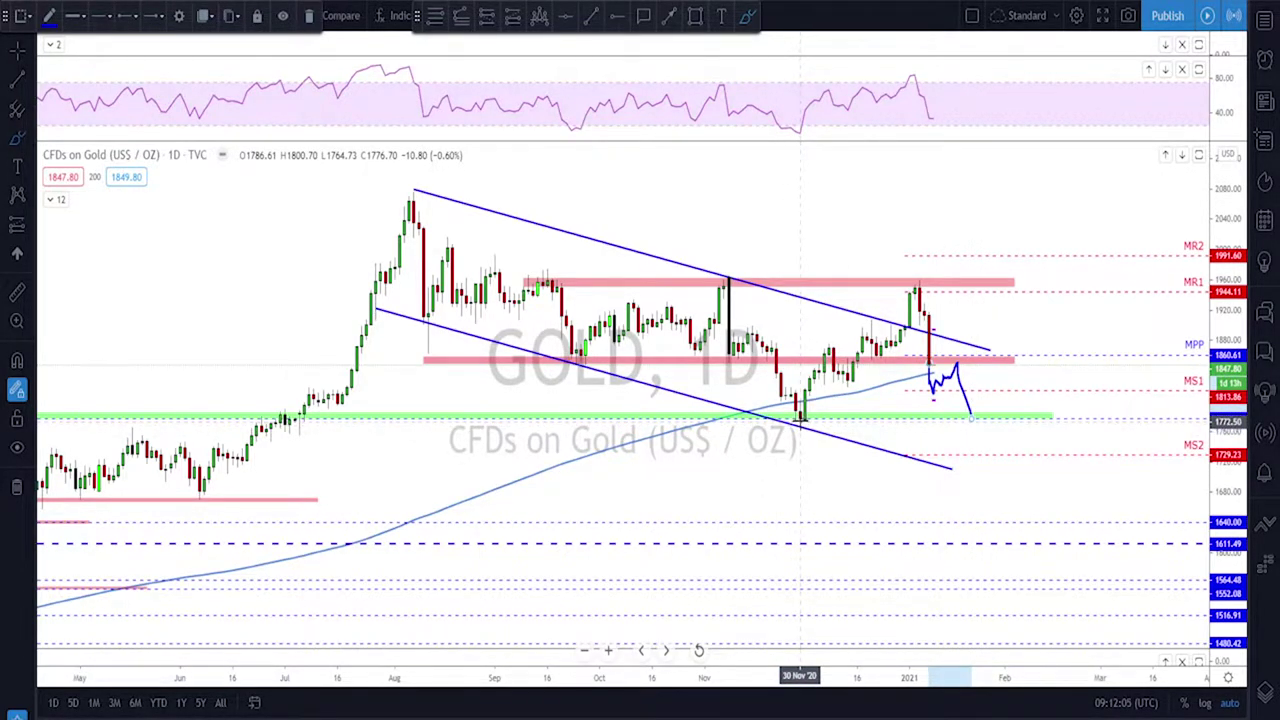
left_click_drag(972, 418, 993, 383)
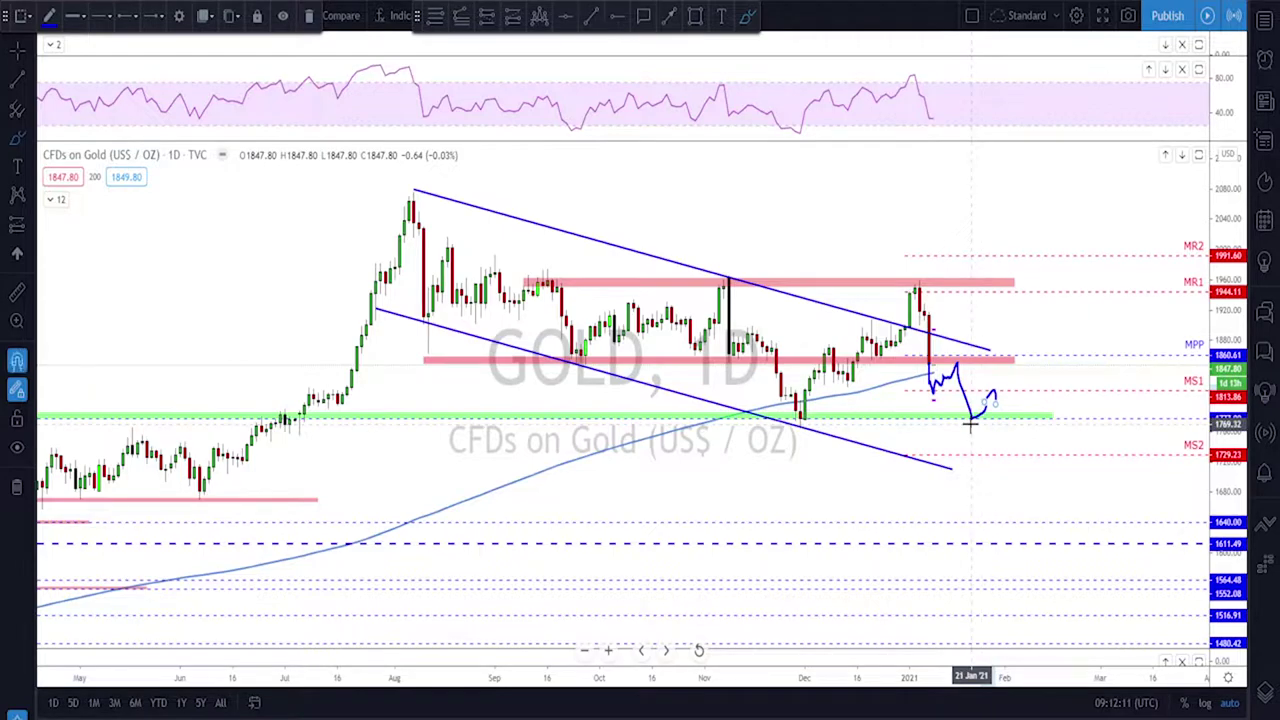
key("ctrl+z")
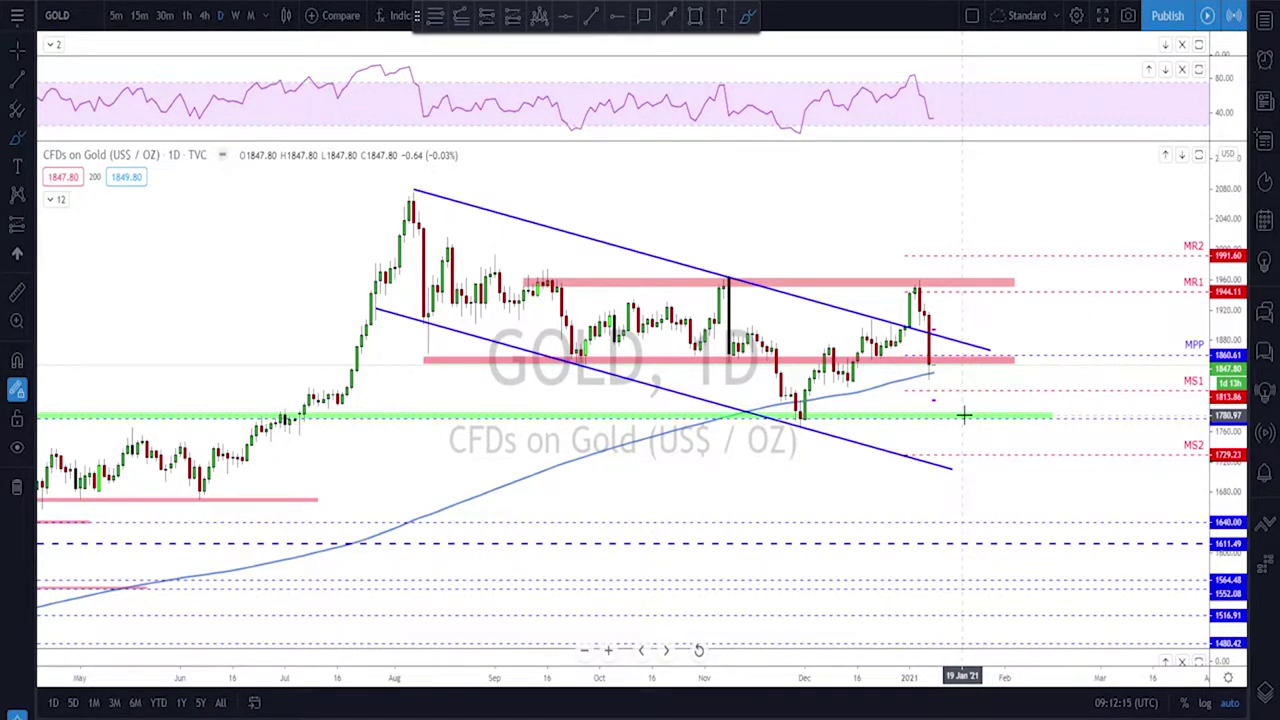
- Circle the 1777 support, brush the daily swings with a projected dip below it and a rise to MR1, and delete the drawings
scroll(940, 372, "down", 2)
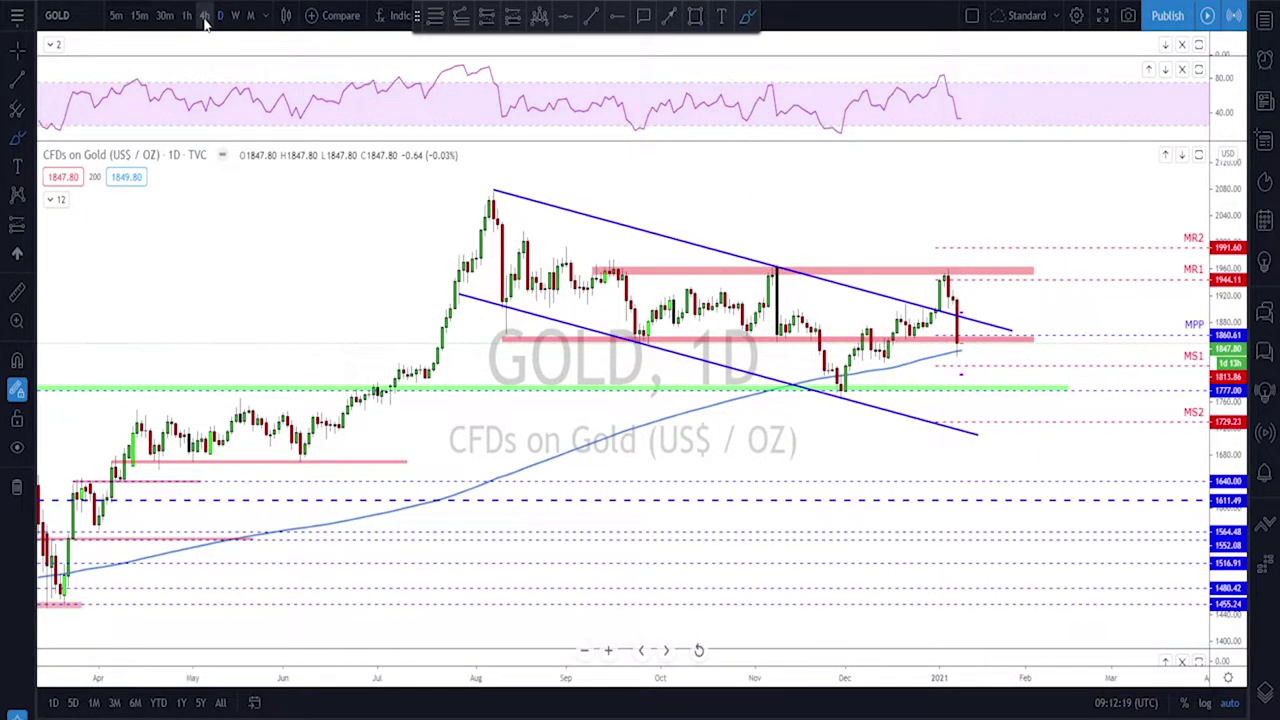
left_click(962, 386)
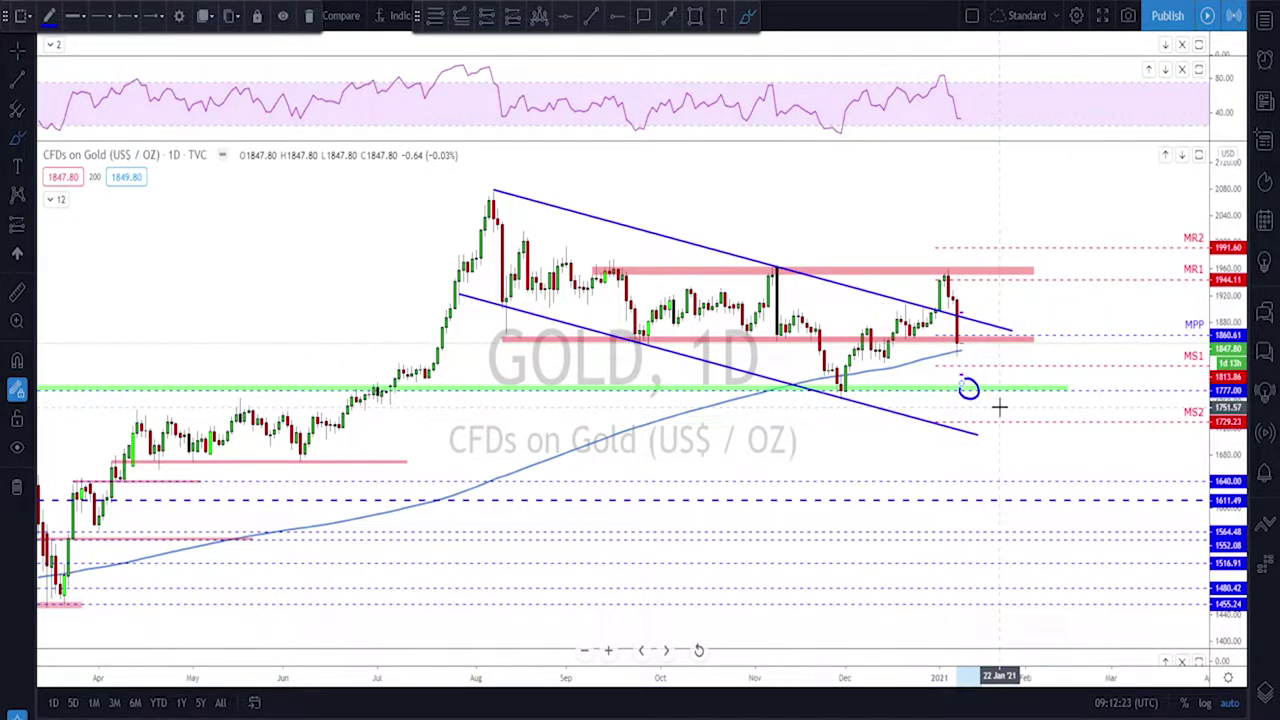
scroll(857, 414, "down", 4)
mouse_move(722, 237)
left_mouse_down()
mouse_move(845, 308)
mouse_move(955, 320)
mouse_move(980, 355)
mouse_move(1042, 285)
mouse_move(1064, 372)
mouse_move(1100, 277)
left_mouse_up()
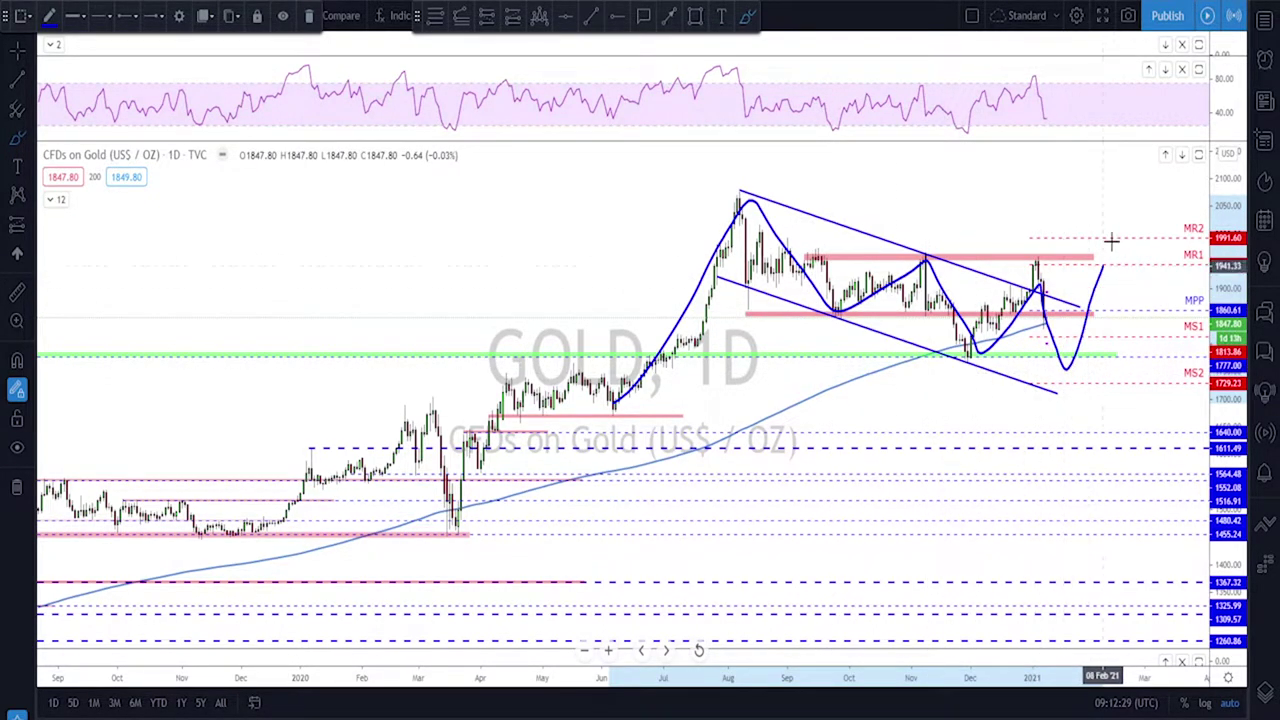
key("Delete")
scroll(1000, 250, "down", 2)
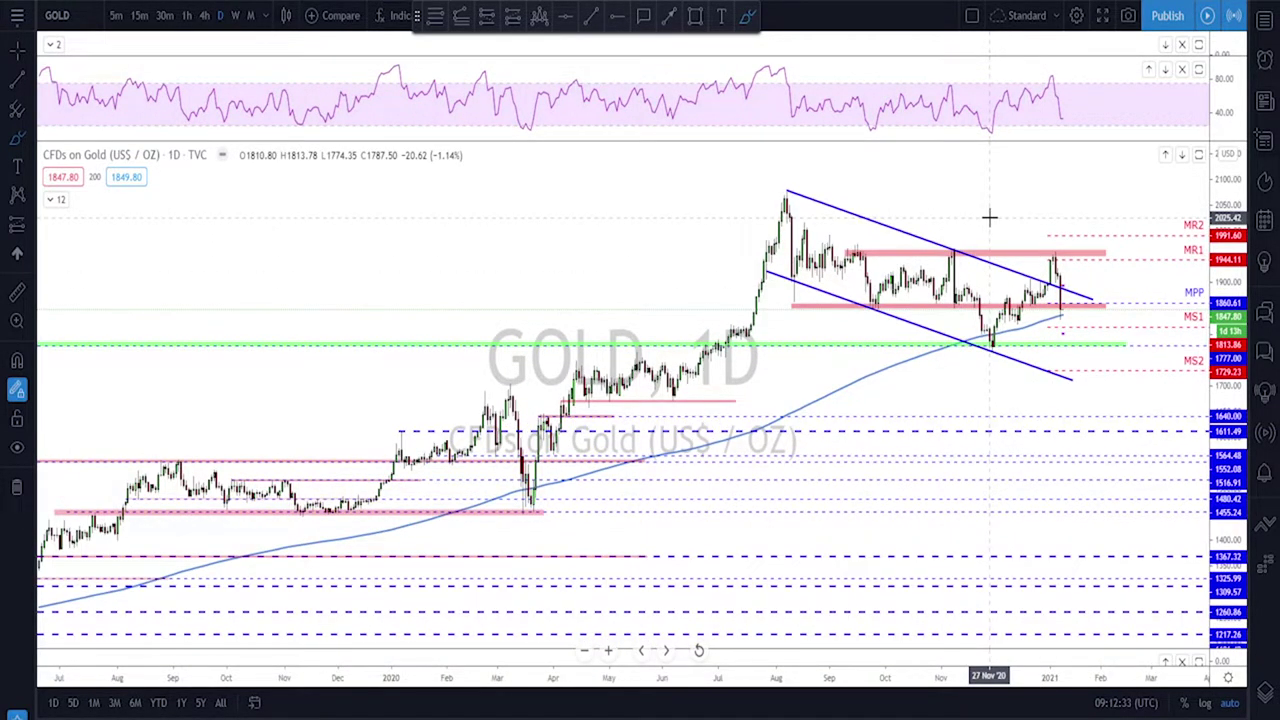
- Change the chart to USOIL on the daily timeframe and brush a line across the December high near 49
key("space")
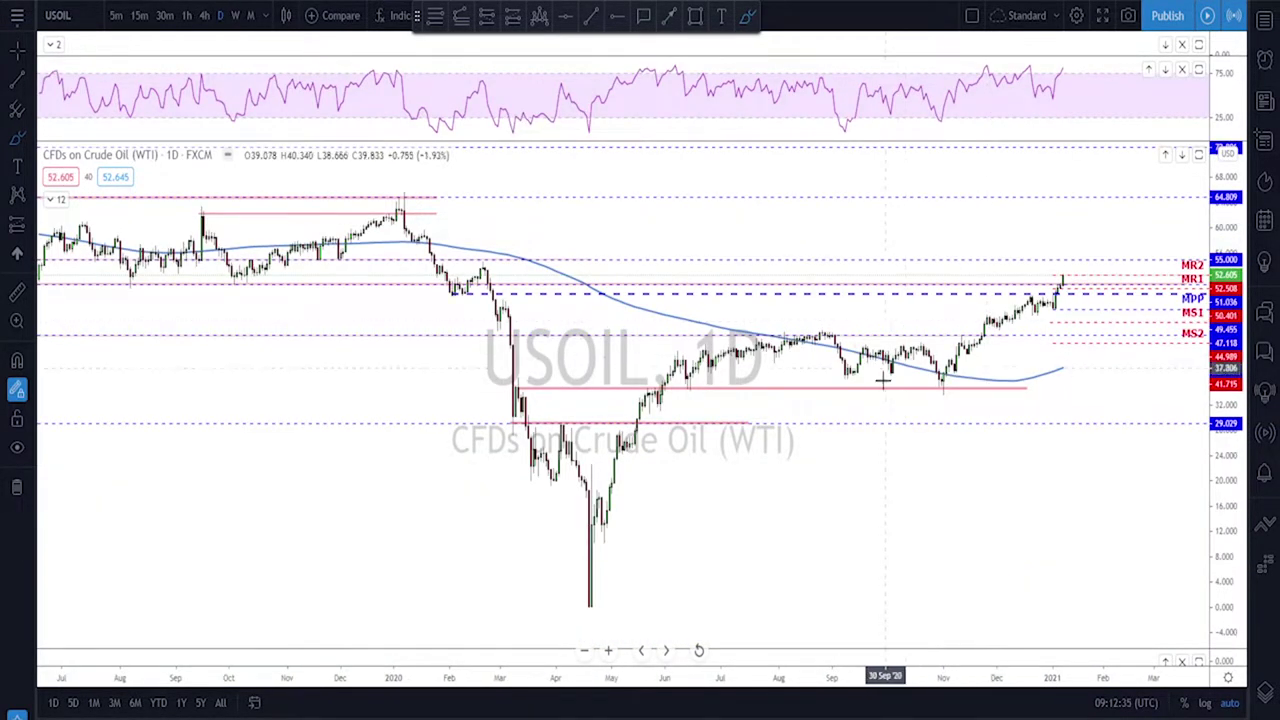
scroll(890, 400, "up", 3)
scroll(890, 395, "up", 3)
left_click_drag(776, 268, 845, 271)
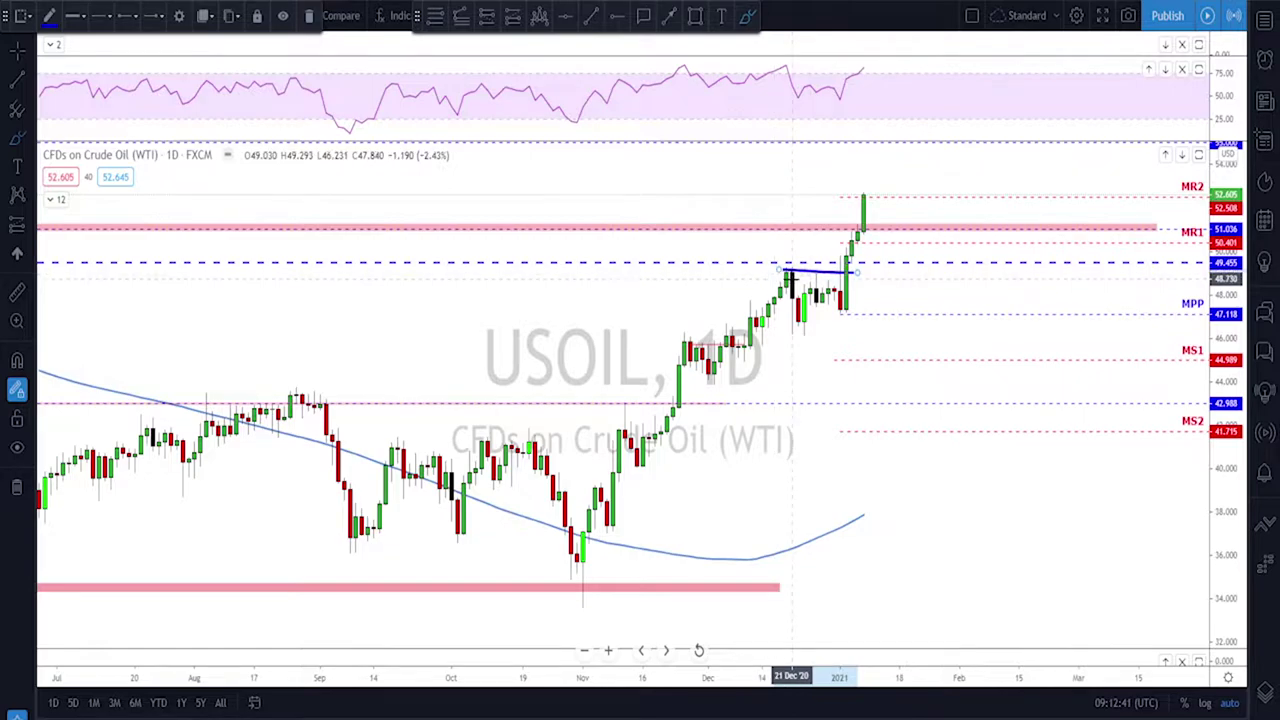
- Brush the daily crude oil upswings from the November low to the late-November high, and delete the drawings
scroll(785, 290, "down", 3)
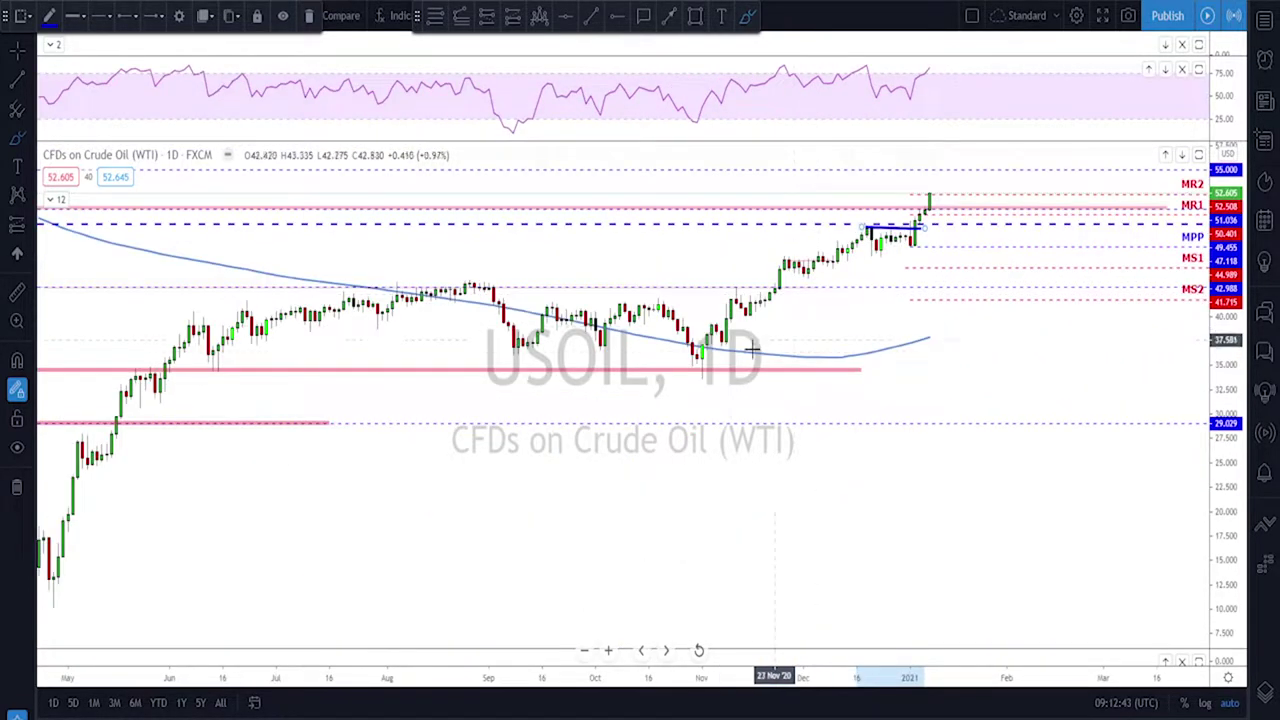
left_click_drag(720, 320, 789, 268)
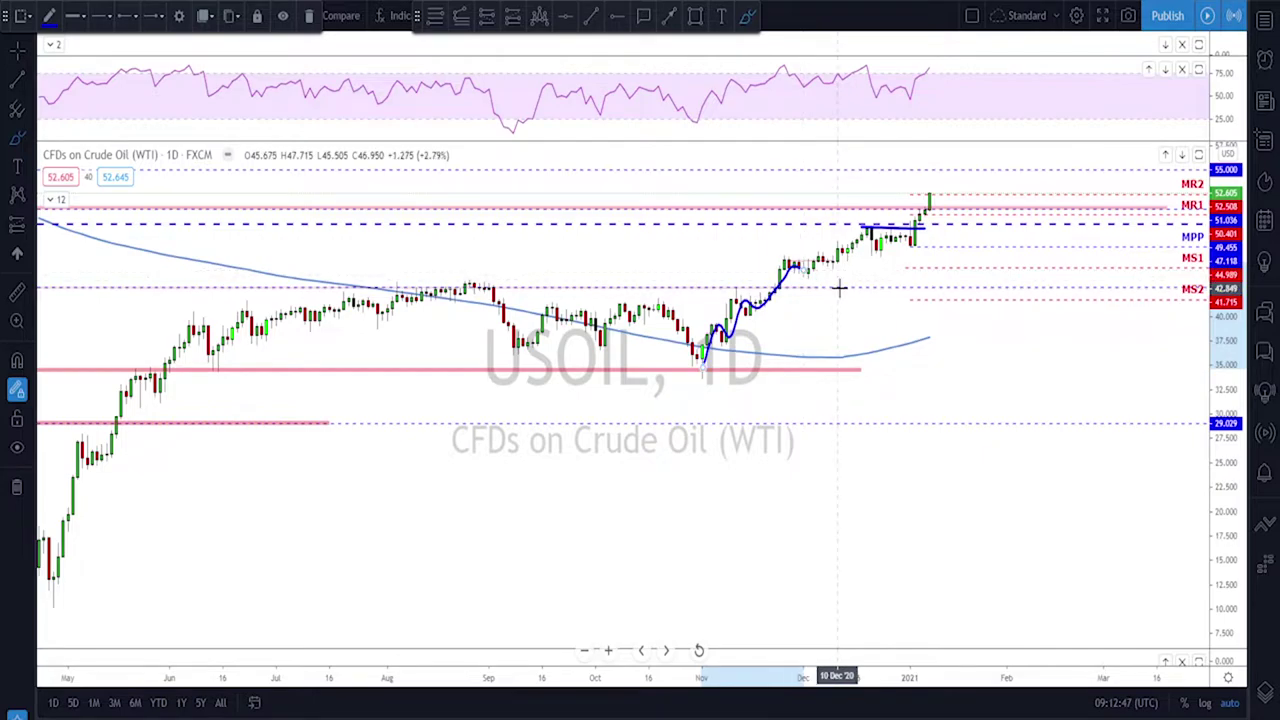
key("Delete")
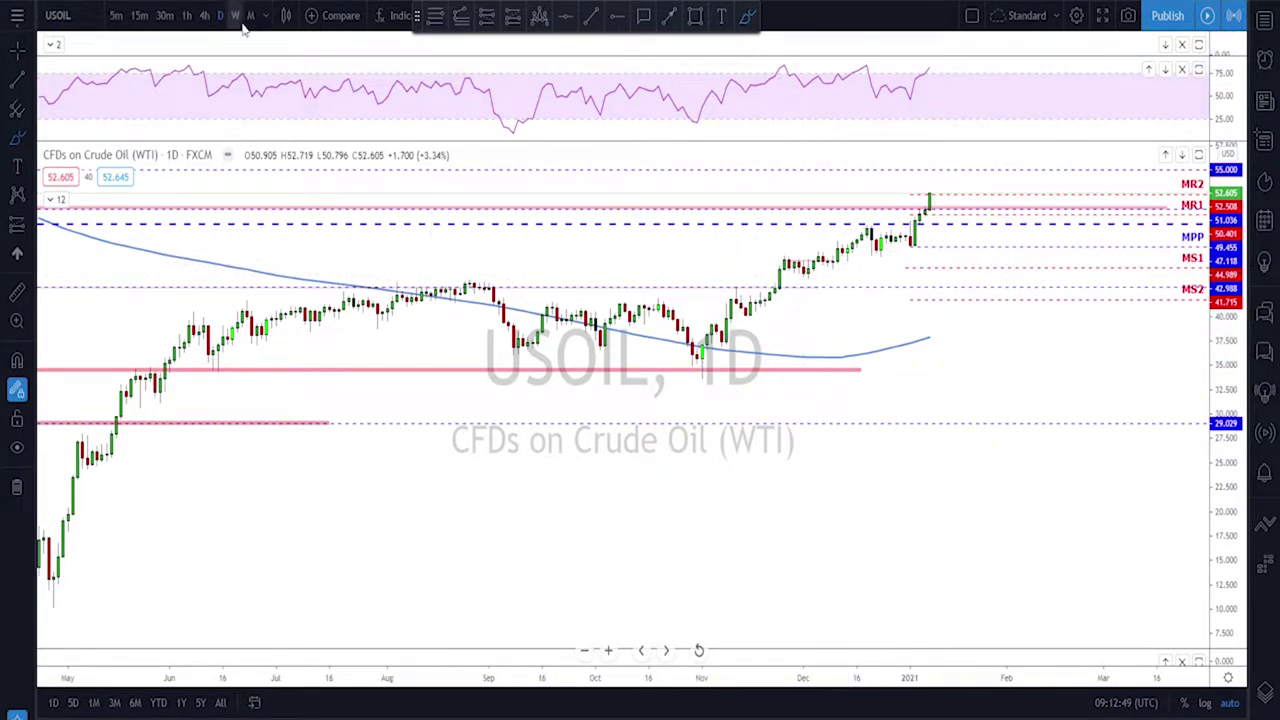
- Switch USOIL to the weekly timeframe, brush the rally from the April 2020 low through its pullback to about 55, and delete the stroke
left_click(237, 20)
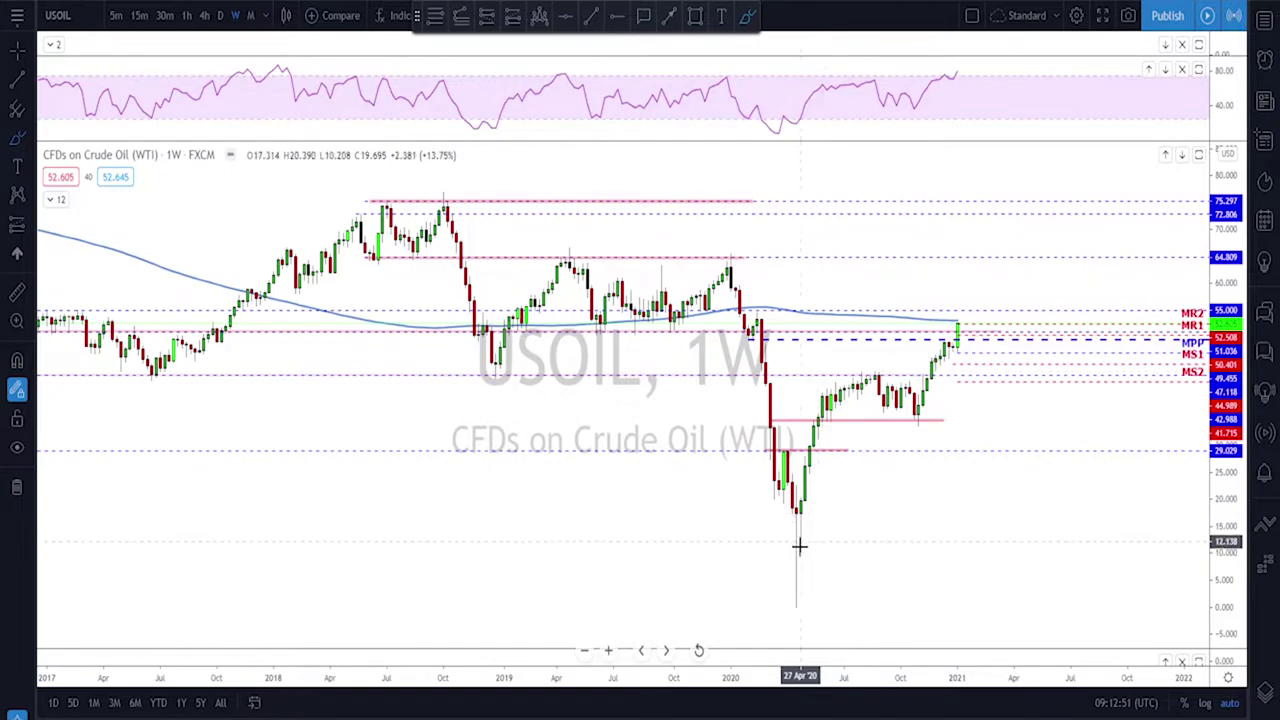
mouse_move(794, 597)
left_mouse_down()
mouse_move(855, 357)
mouse_move(918, 404)
mouse_move(960, 305)
left_mouse_up()
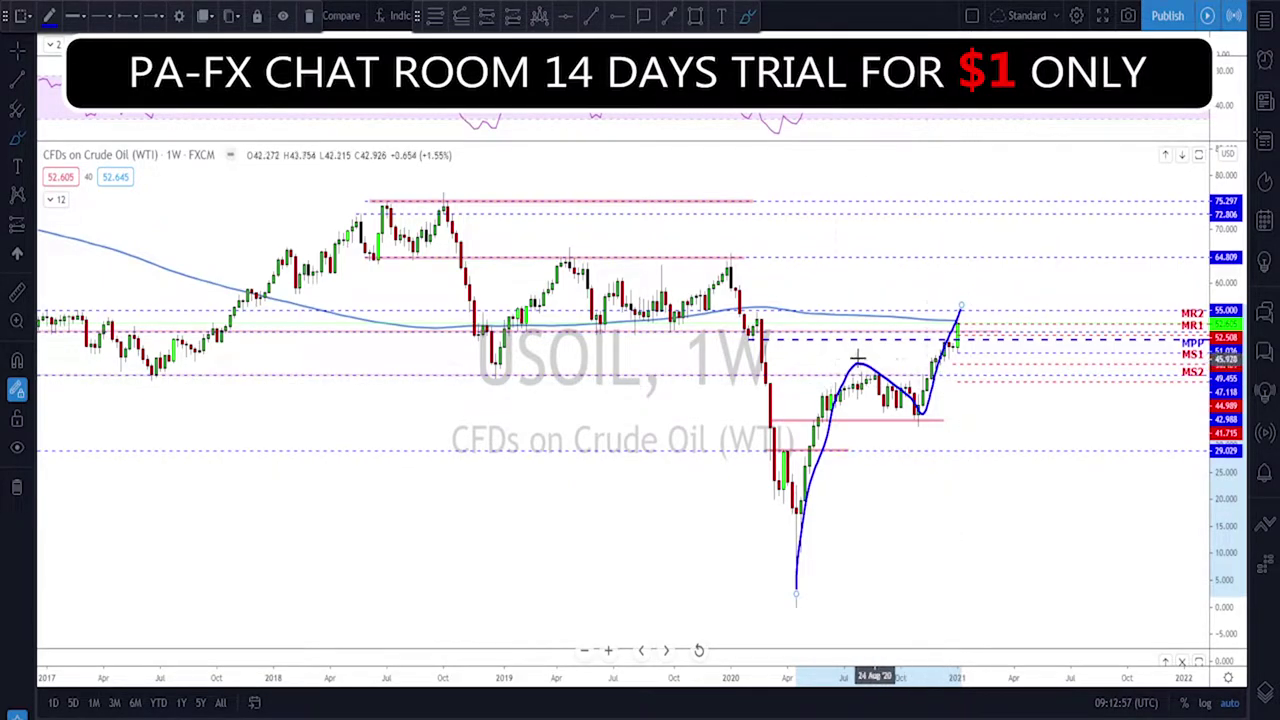
key("Delete")
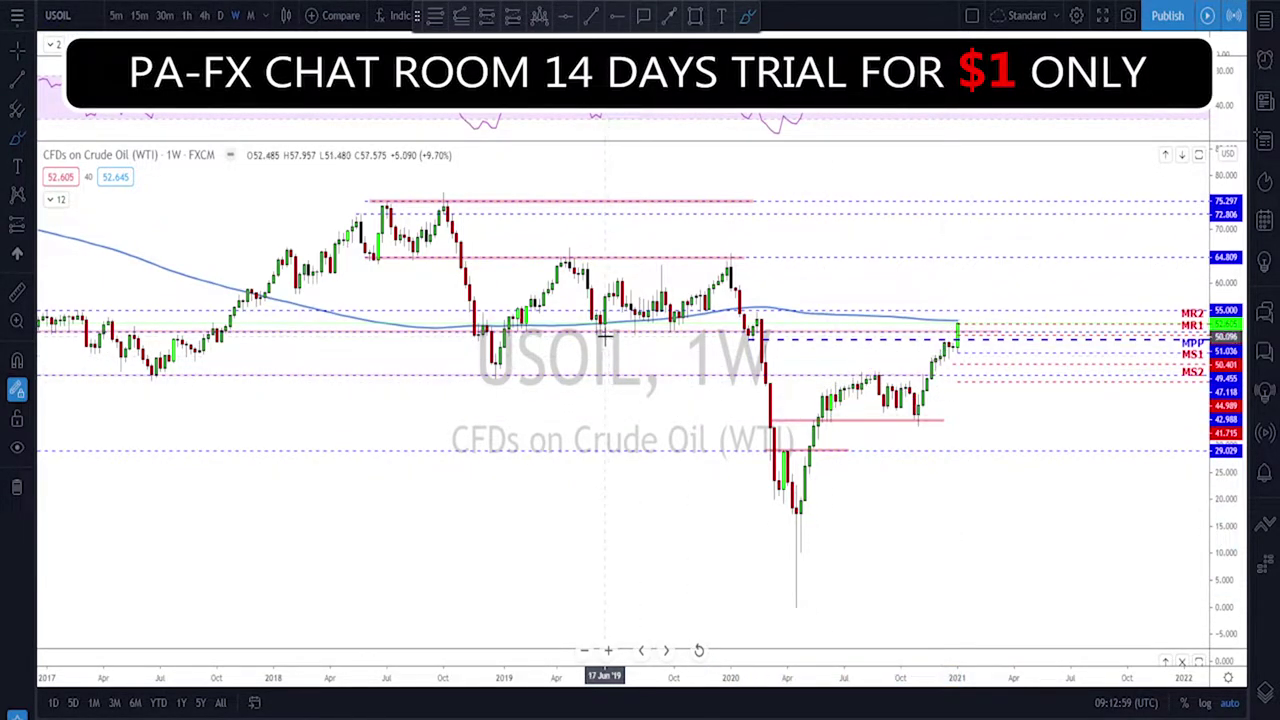
- Underline the 2019 weekly lows near 51.036, circle the February 2020 high just below 55, and delete the drawings
left_click_drag(587, 330, 688, 332)
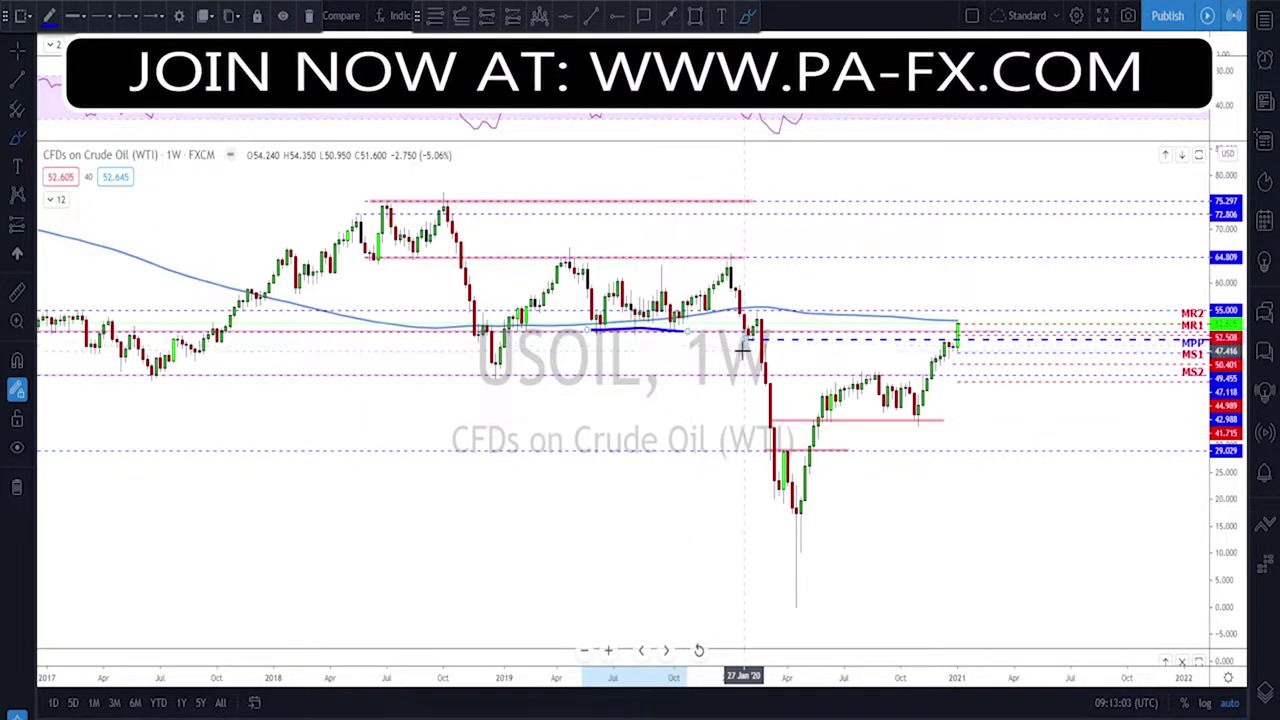
scroll(743, 347, "up", 3)
mouse_move(743, 347)
left_mouse_down()
mouse_move(606, 517)
mouse_move(405, 266)
left_mouse_up()
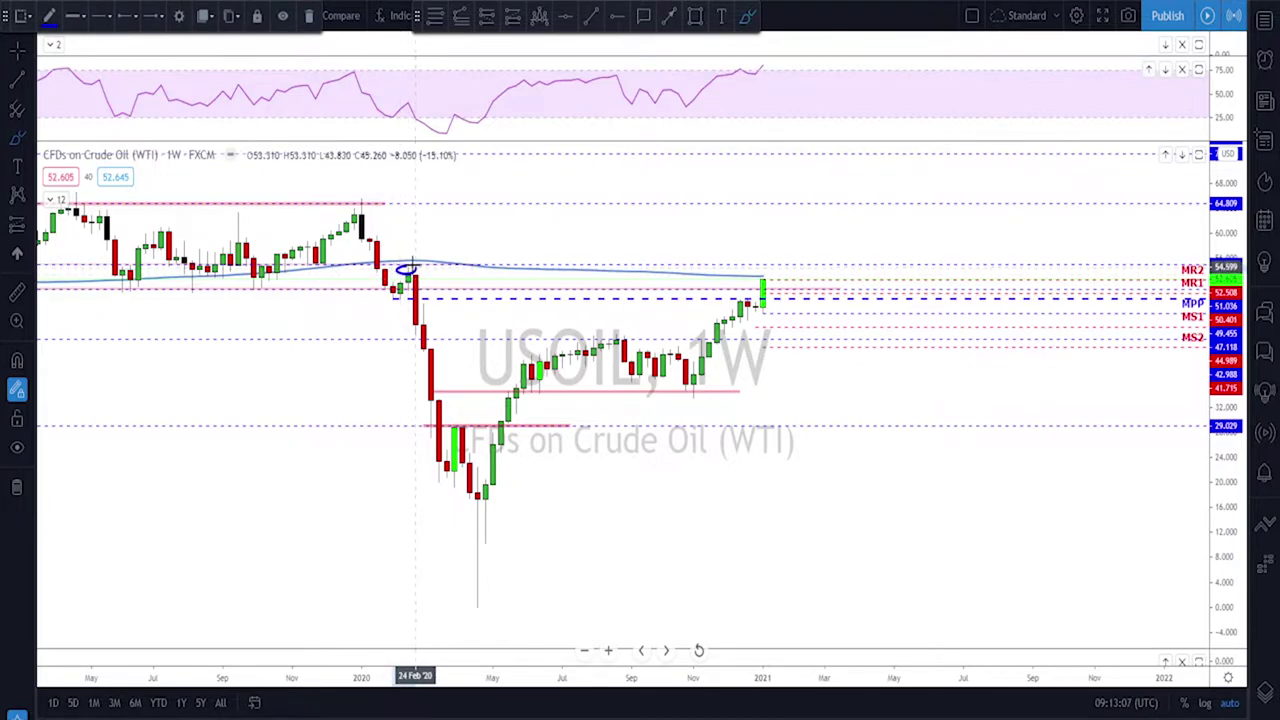
key("Delete")
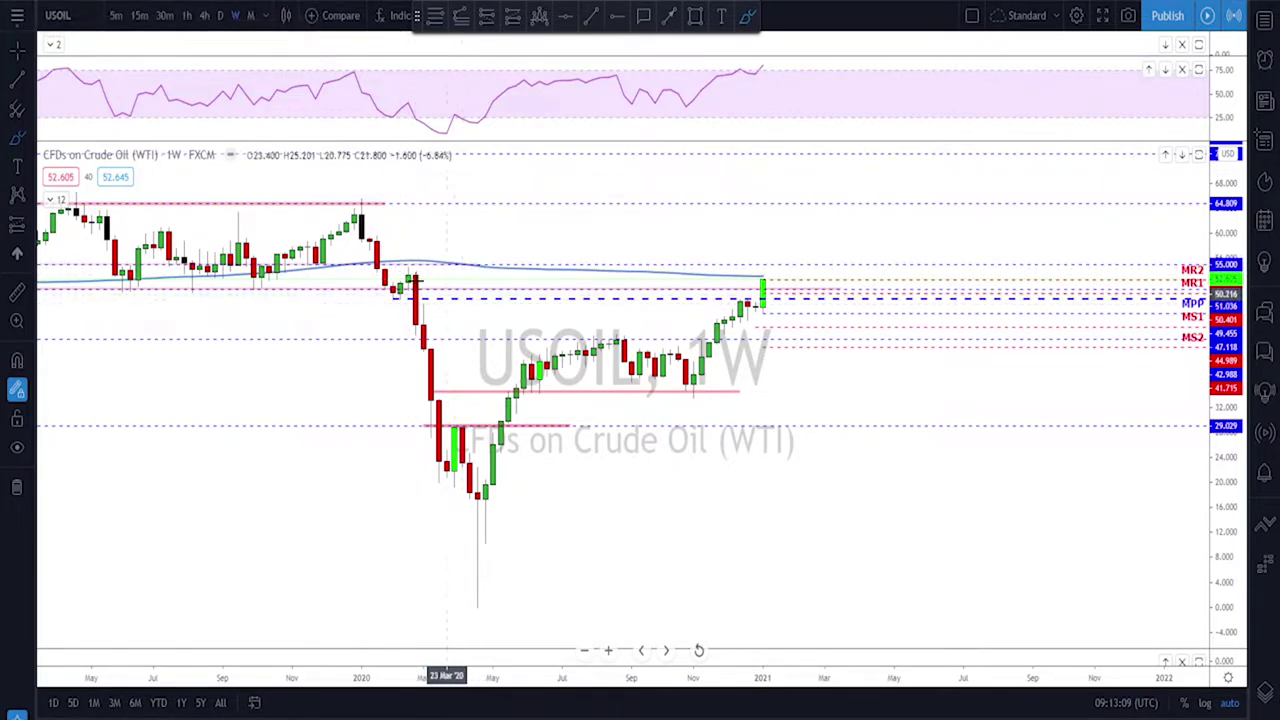
- Return the crude oil chart to the daily timeframe with the candles since July in view
left_click(220, 16)
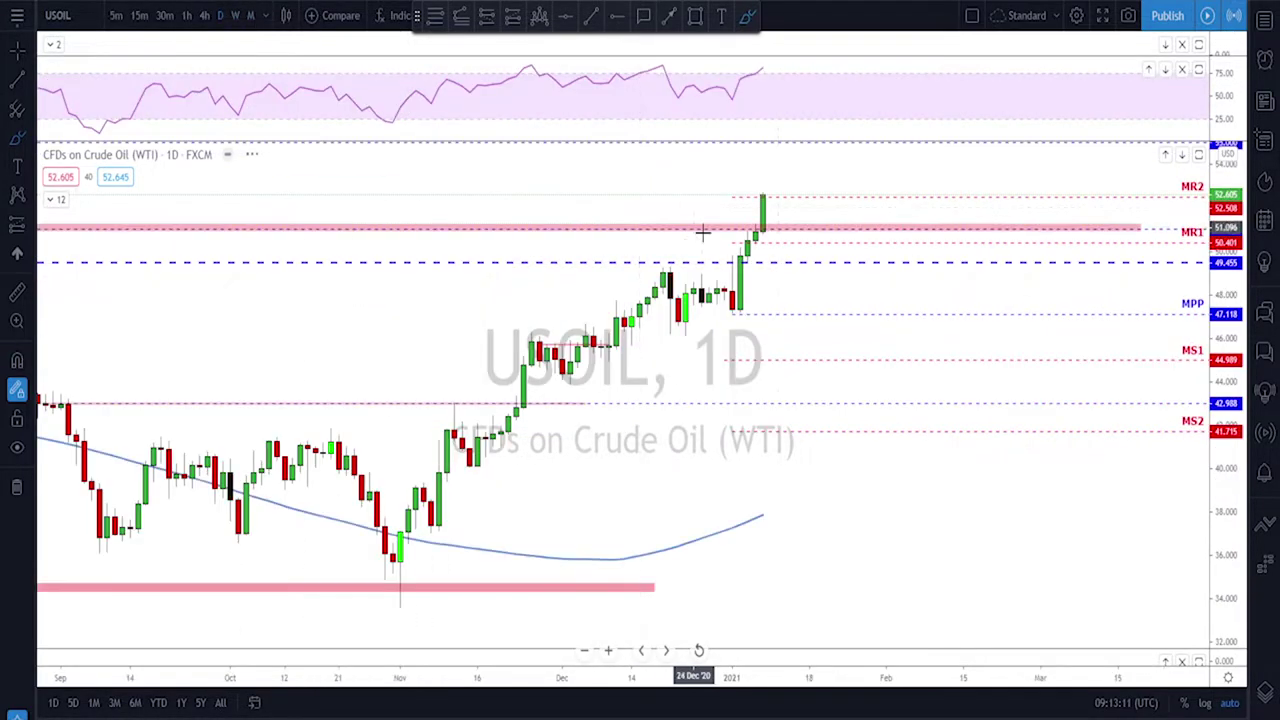
scroll(900, 285, "down", 3)
scroll(928, 295, "up", 2)
scroll(910, 305, "up", 1)
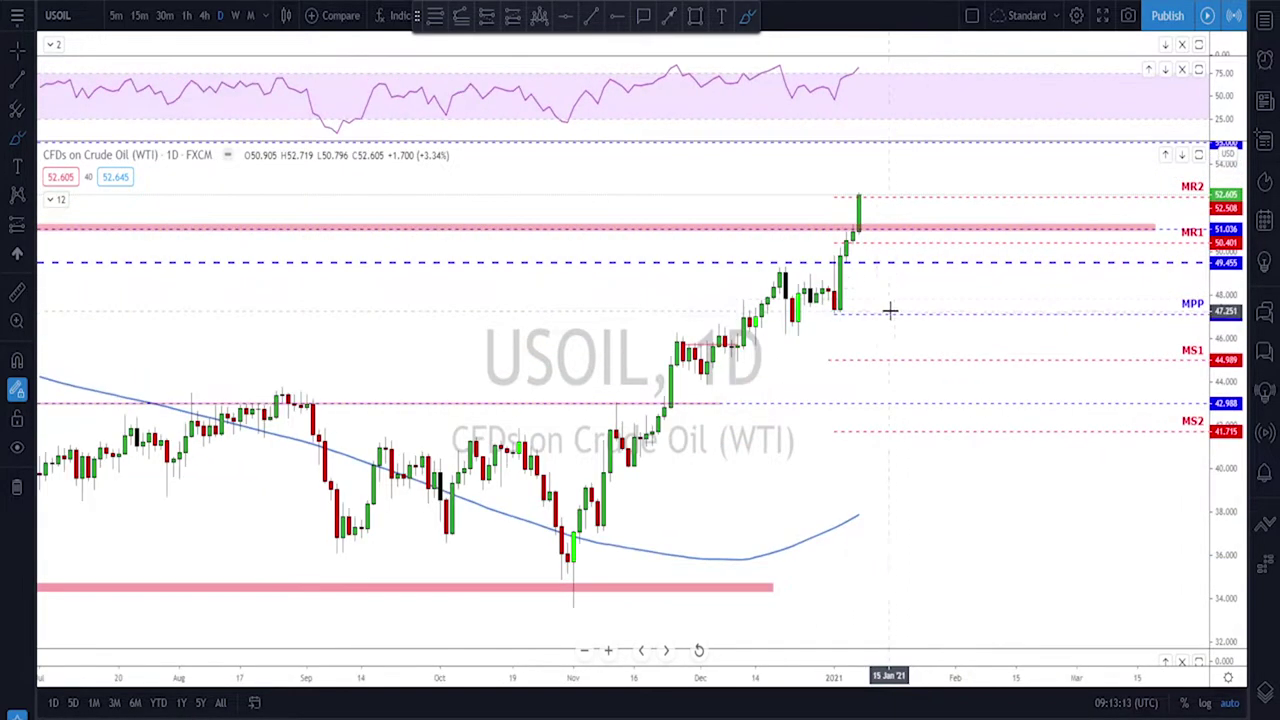
- Brush a line across the December high with a projected pullback from MR2 to the circled 49.455 level and back up, and remove the strokes
mouse_move(773, 267)
left_mouse_down()
mouse_move(860, 265)
mouse_move(843, 264)
mouse_move(858, 205)
mouse_move(891, 250)
mouse_move(925, 192)
left_mouse_up()
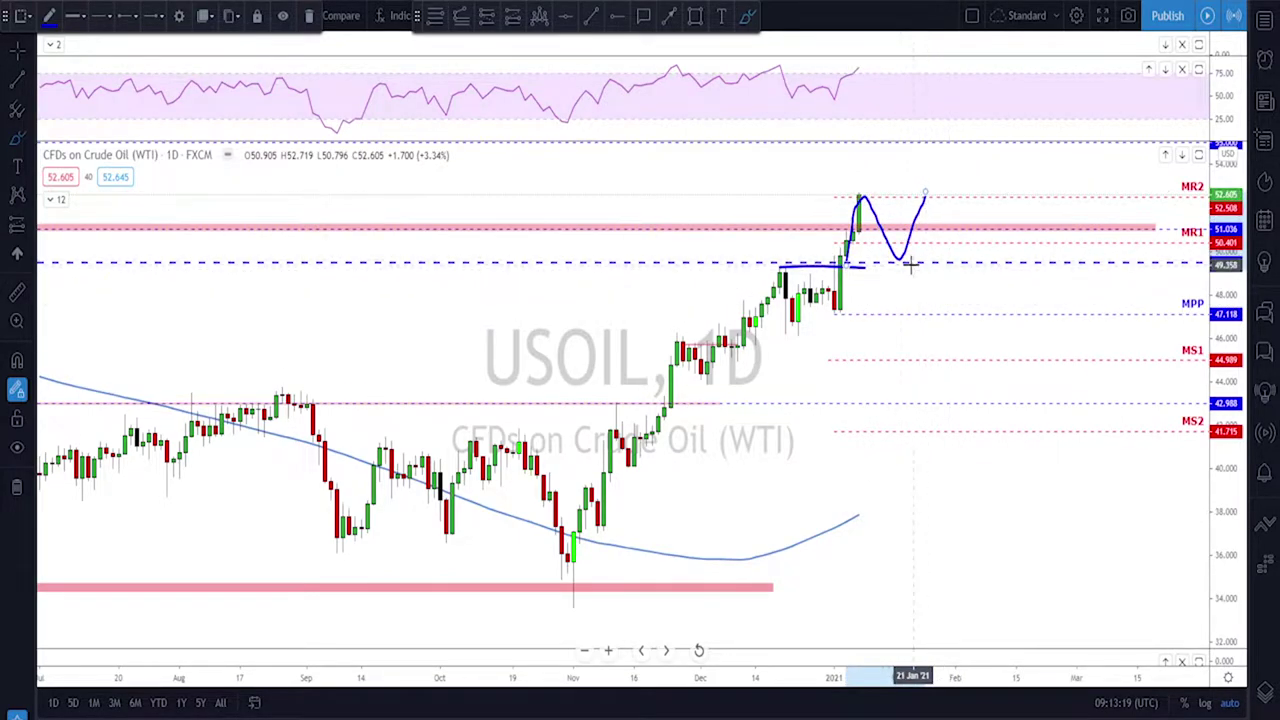
left_click_drag(904, 262, 912, 250)
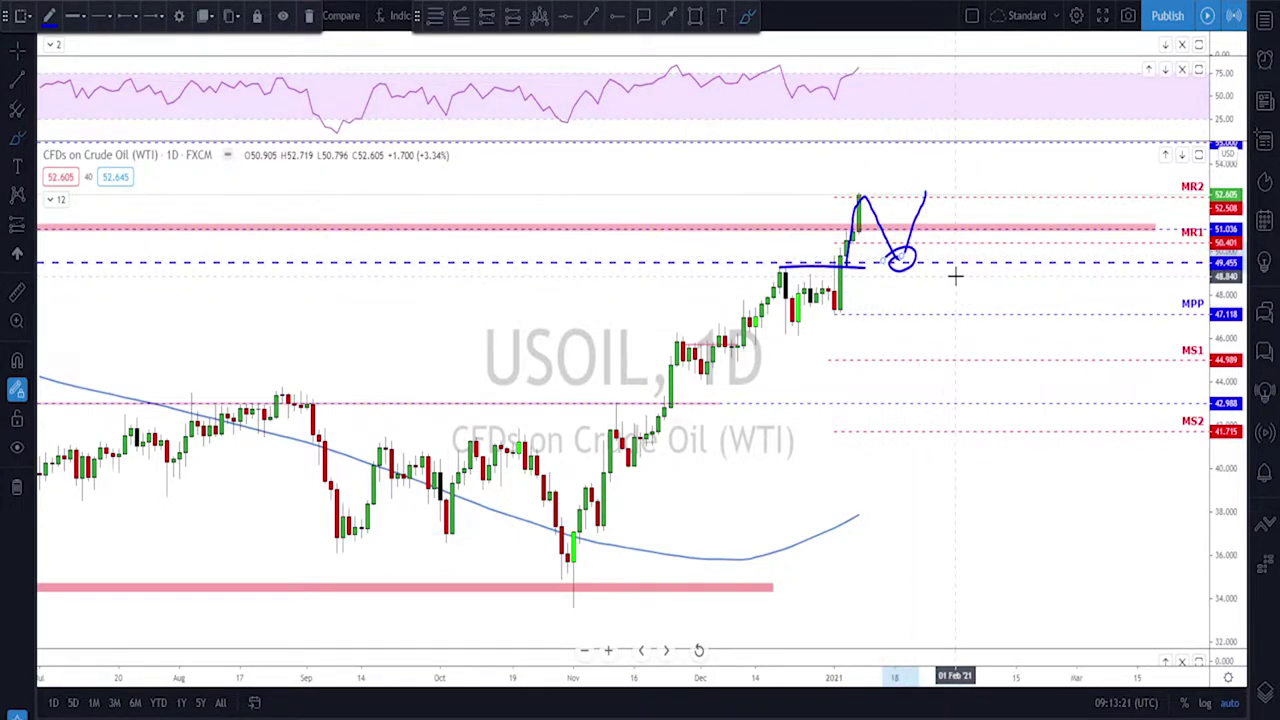
key("ctrl+z")
key("ctrl+z")
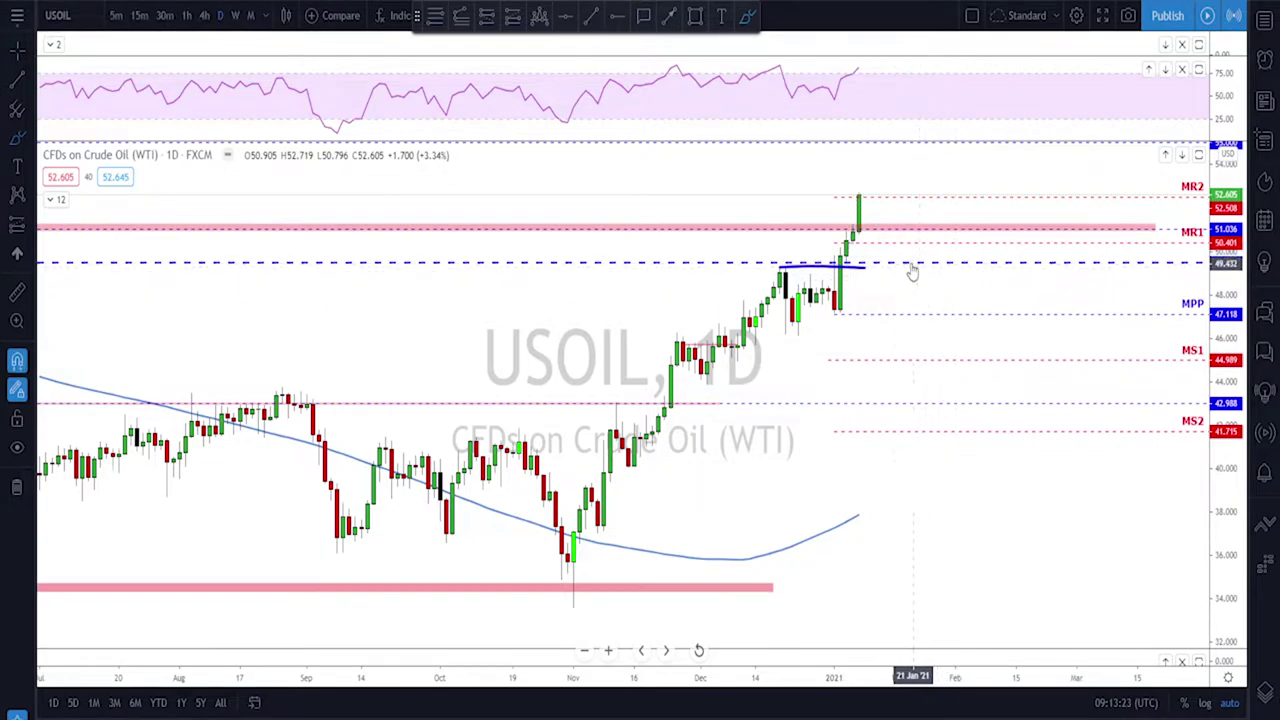
scroll(894, 254, "down", 1)
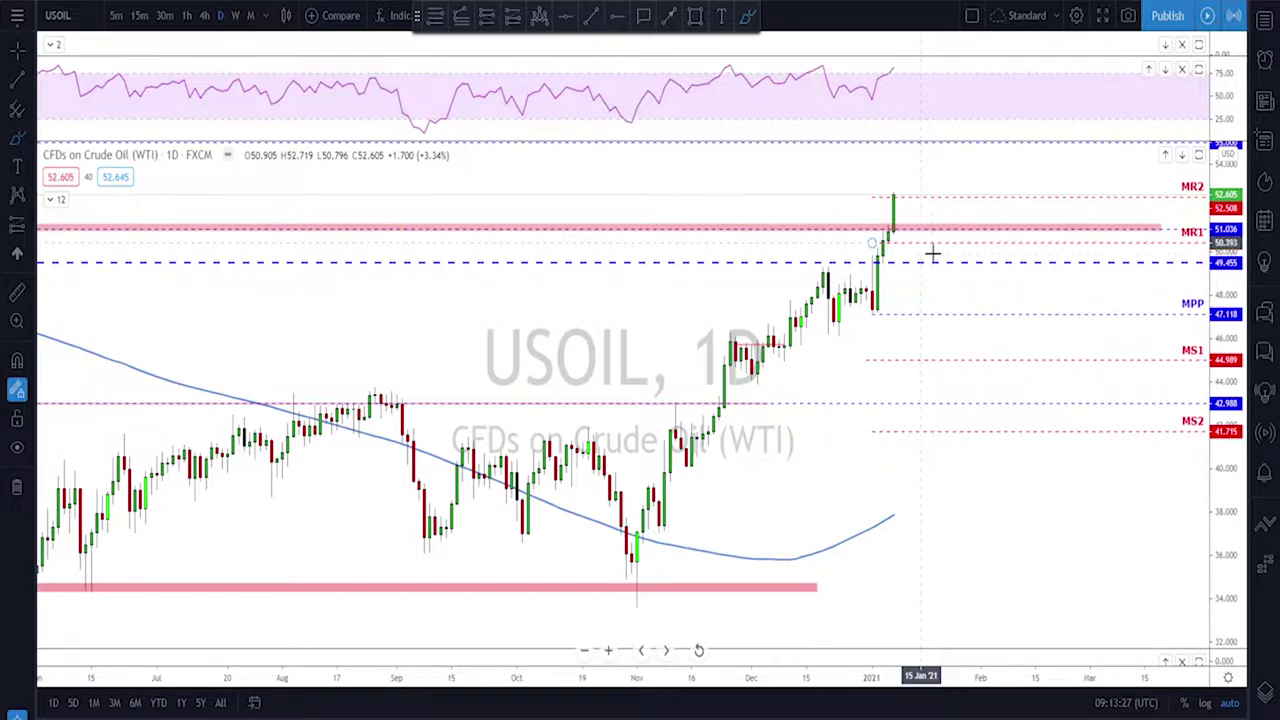
- Change the chart to EURUSD on the daily timeframe, showing price action back to April
key("space")
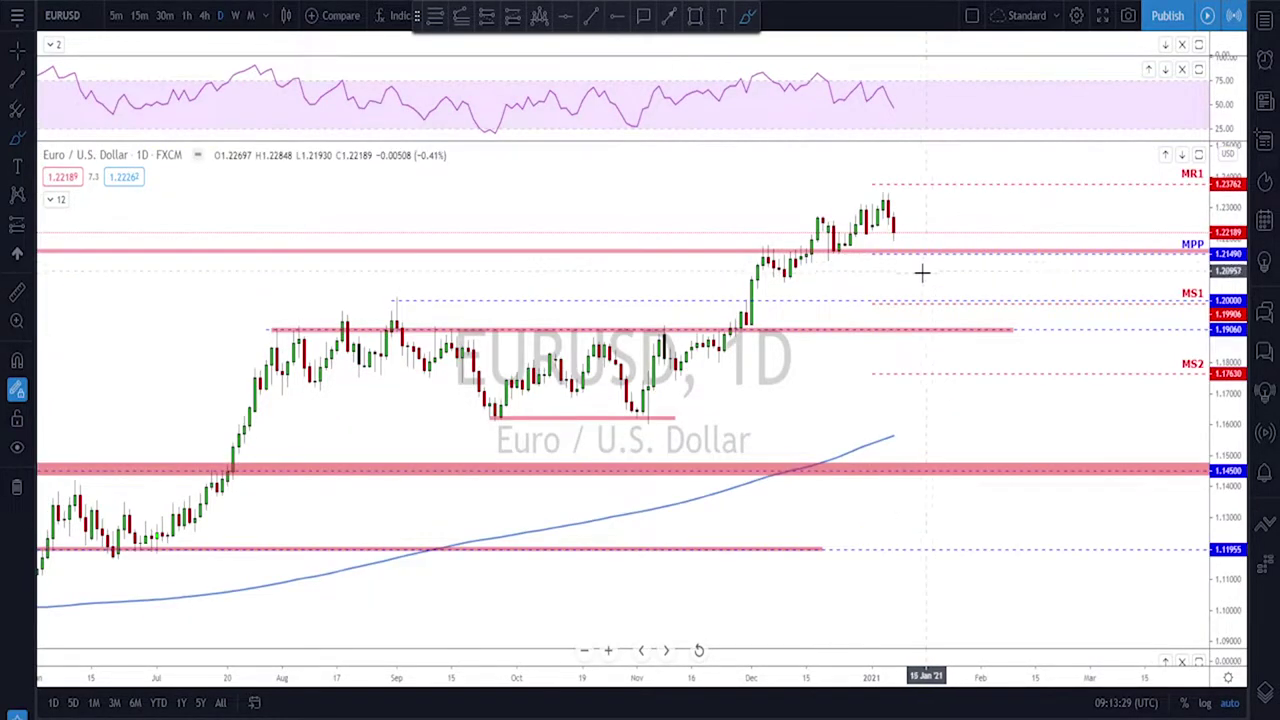
scroll(740, 250, "down", 1)
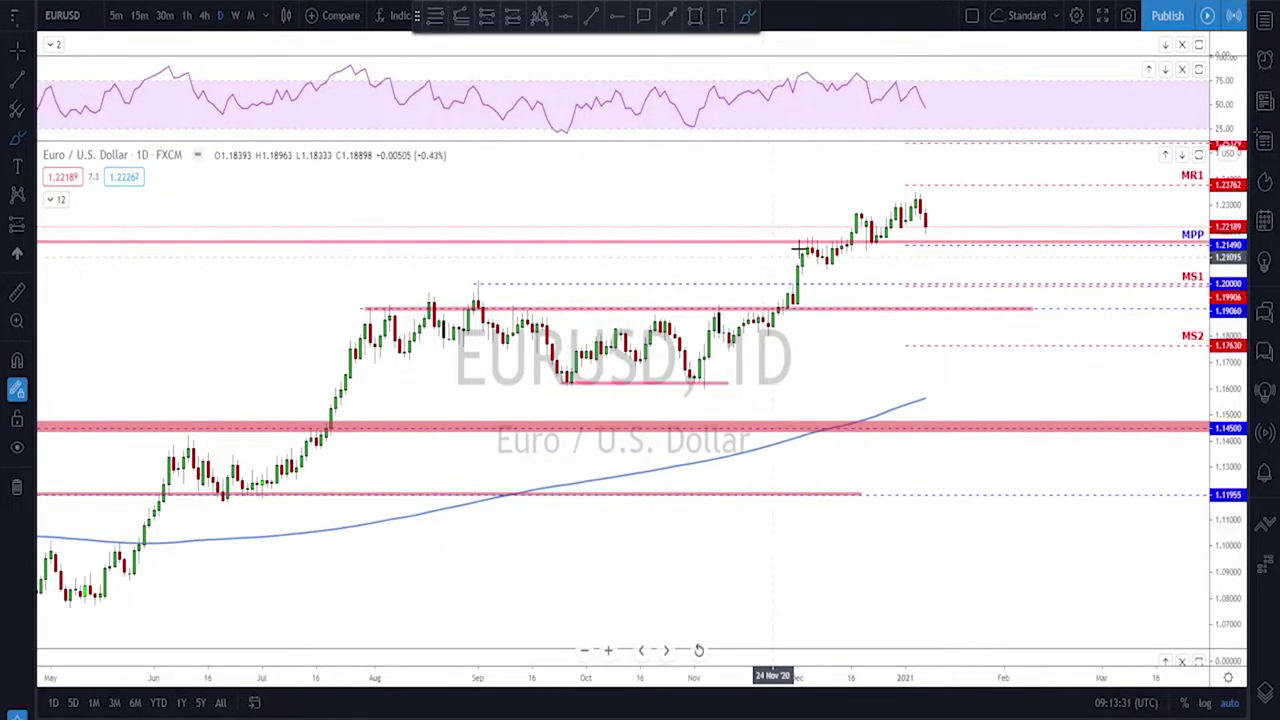
scroll(785, 320, "down", 2)
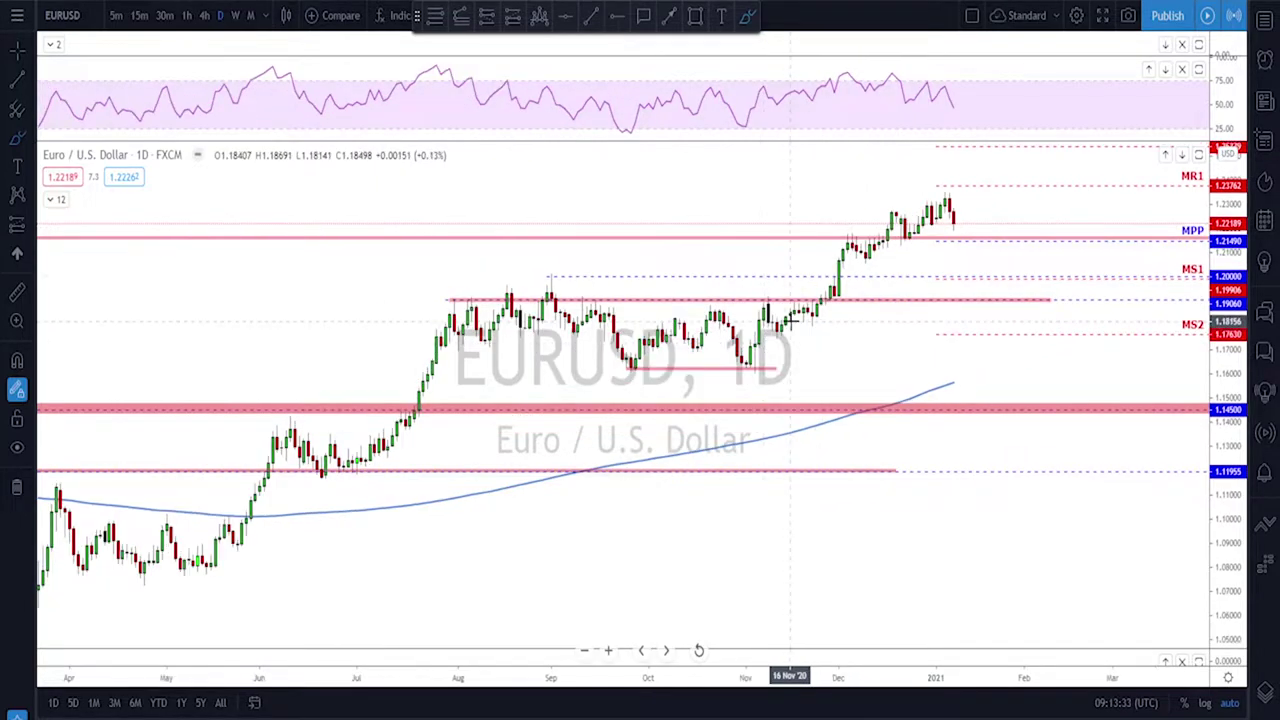
- Brush the rising August–September highs, the falling RSI peaks and the decline to the late-September low, and undo the strokes
left_click_drag(372, 306, 489, 284)
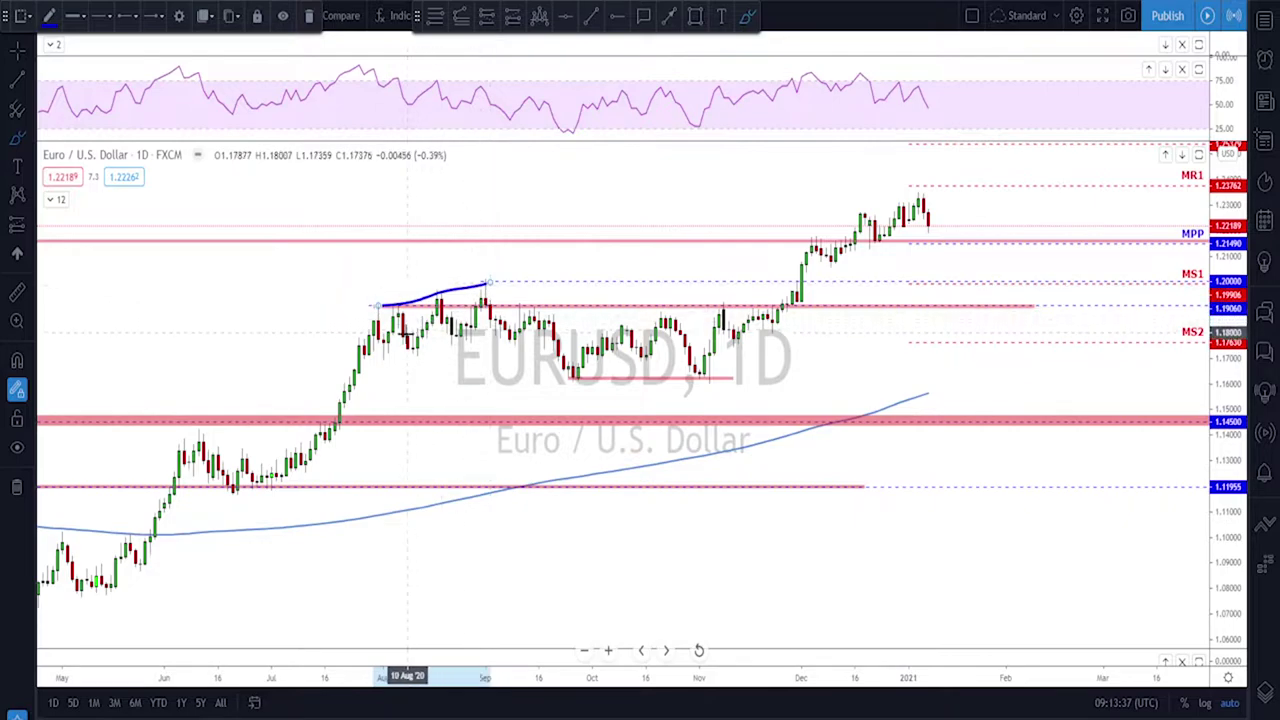
left_click_drag(368, 66, 484, 86)
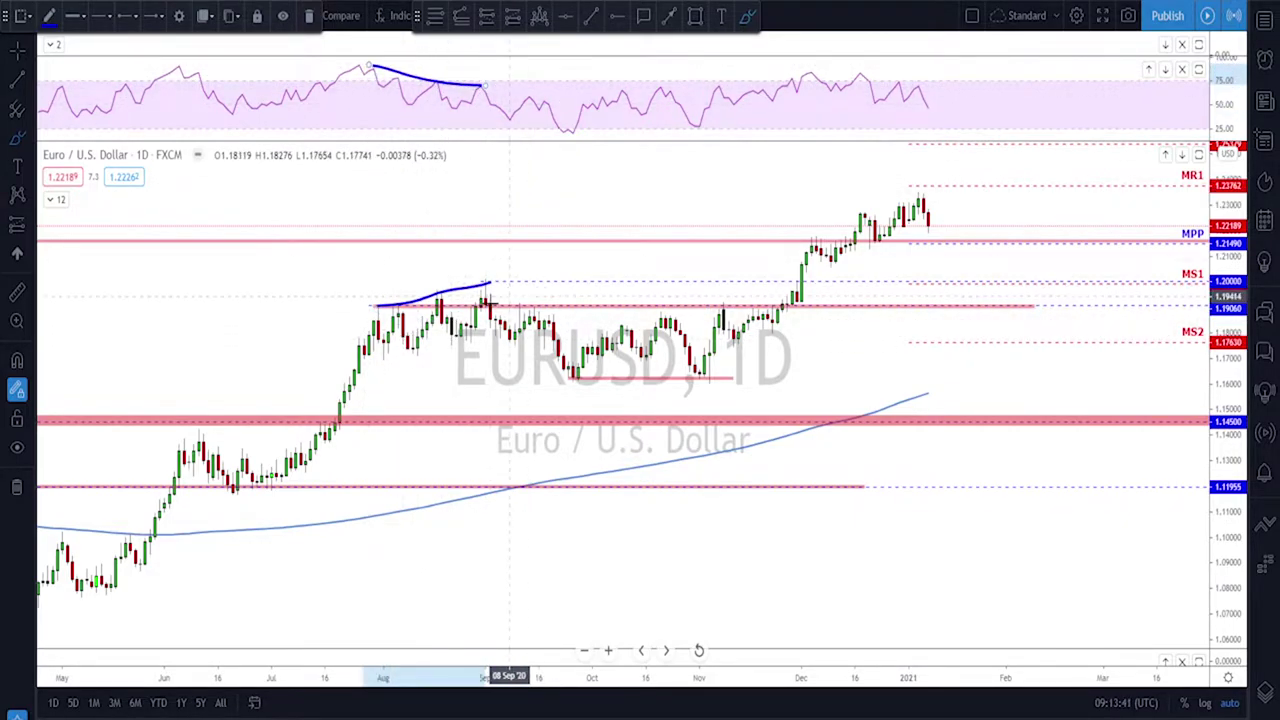
mouse_move(483, 288)
left_mouse_down()
mouse_move(506, 320)
mouse_move(531, 312)
mouse_move(587, 378)
left_mouse_up()
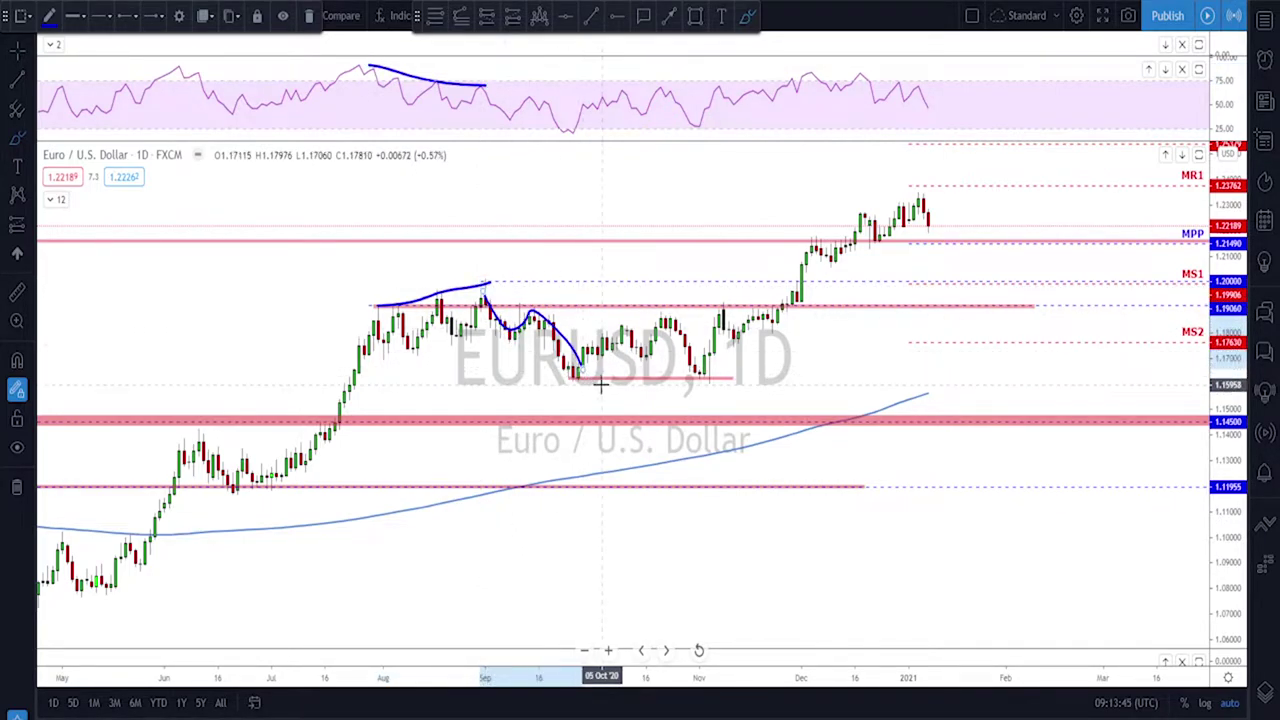
key("ctrl+z")
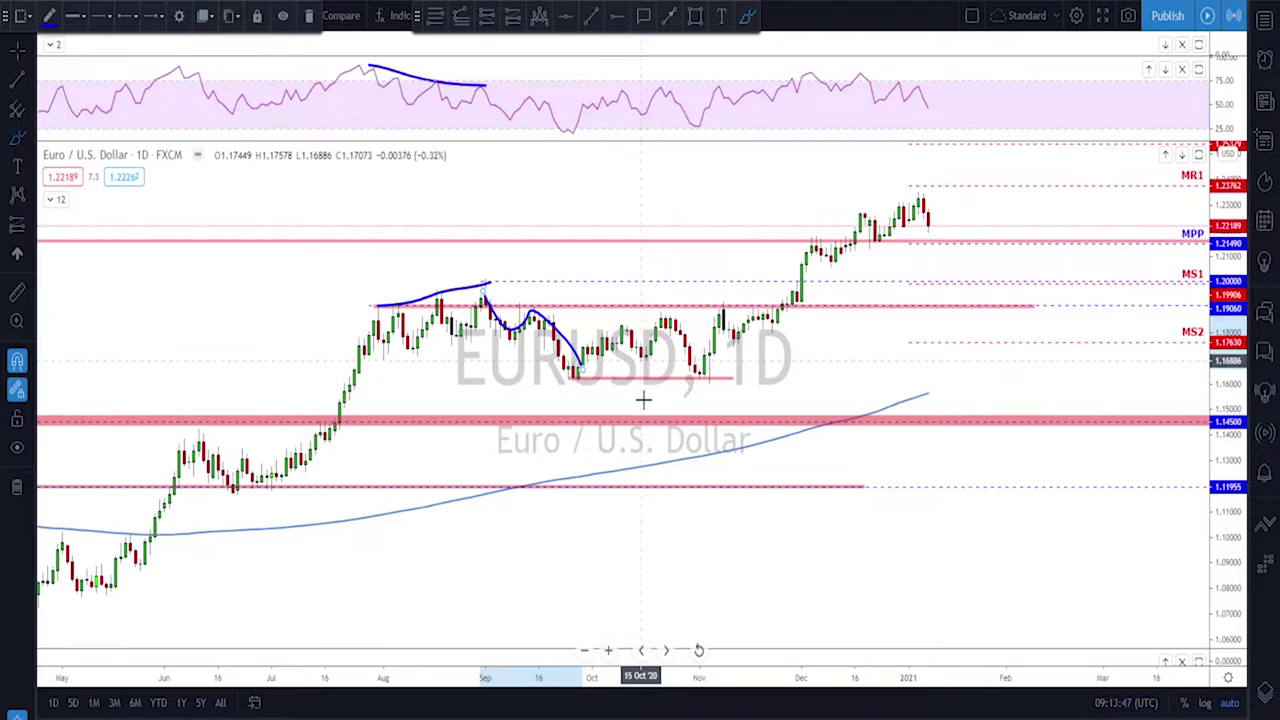
key("ctrl+z")
key("ctrl+z")
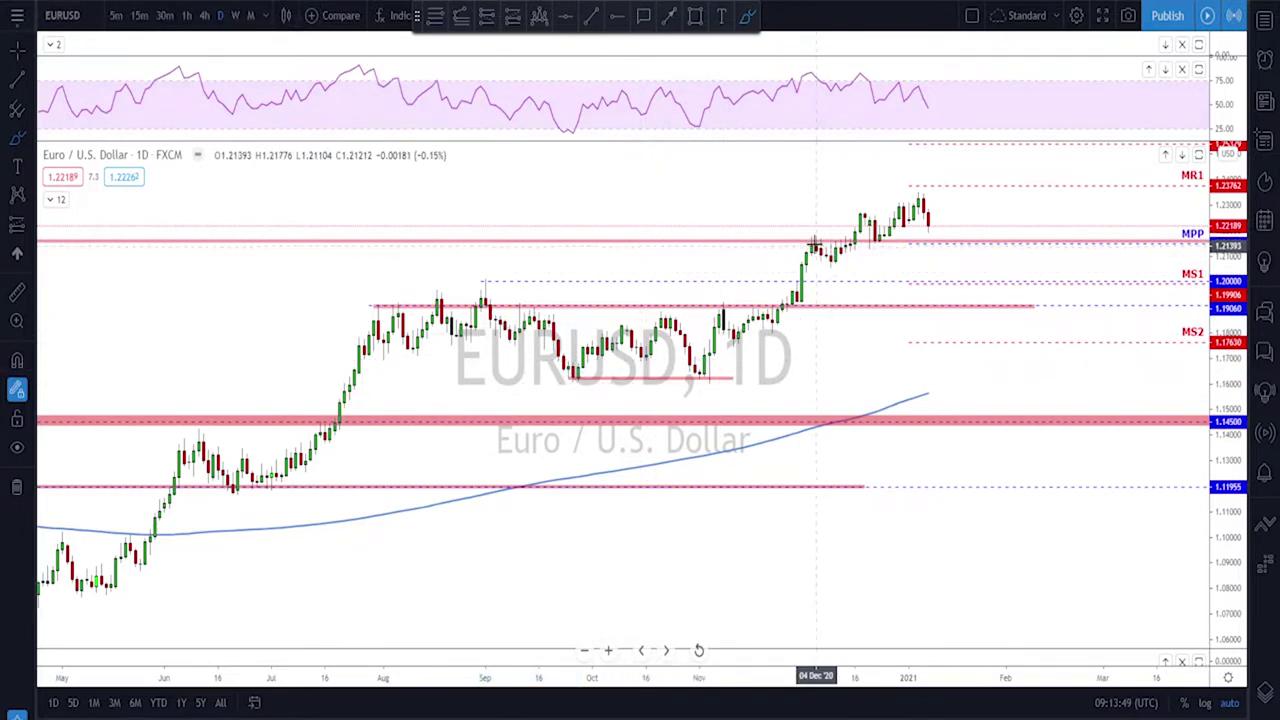
- Brush the rising December–January highs against the falling RSI peaks, add a line under the lows, and undo that lower line
left_click_drag(817, 235, 925, 193)
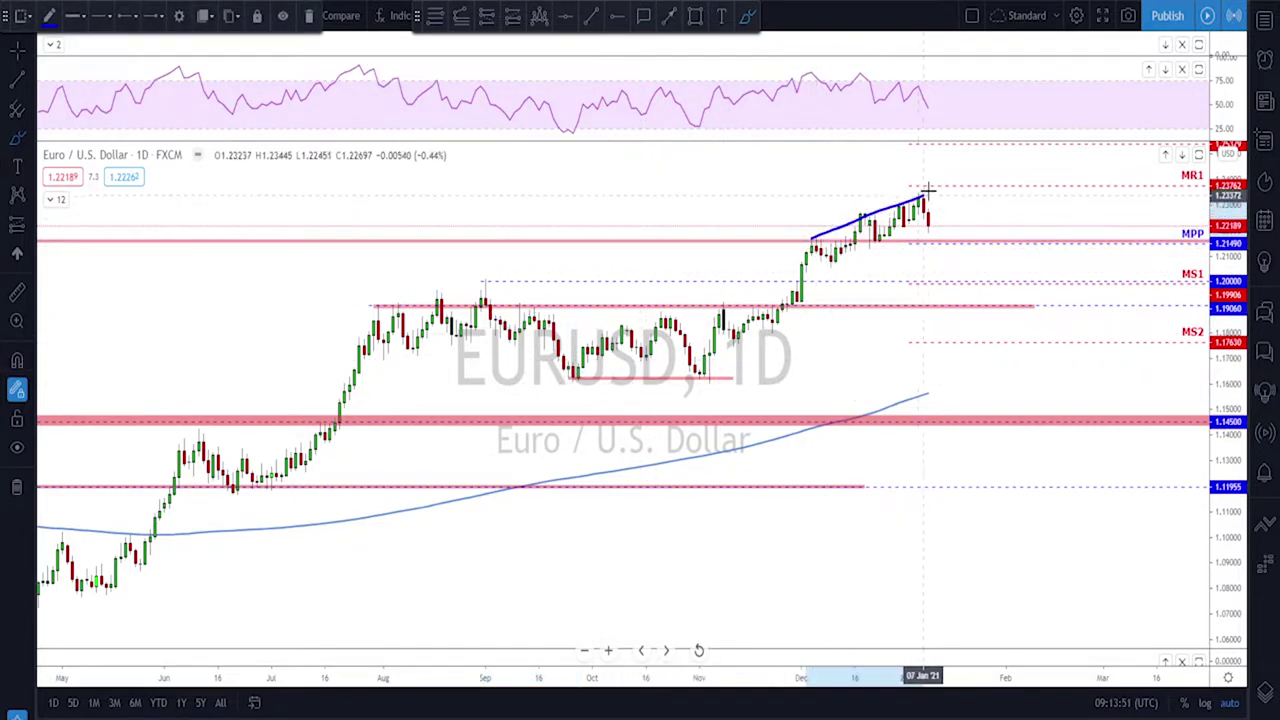
left_click_drag(857, 72, 930, 90)
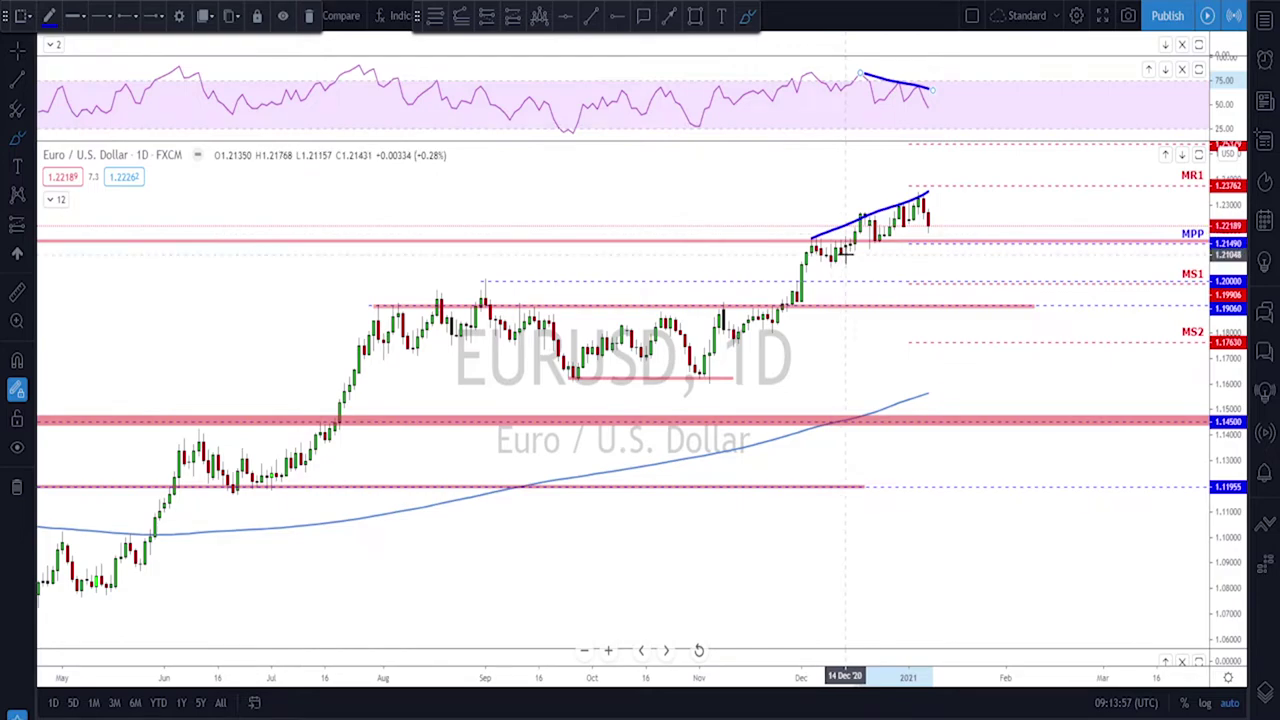
left_click_drag(833, 270, 930, 215)
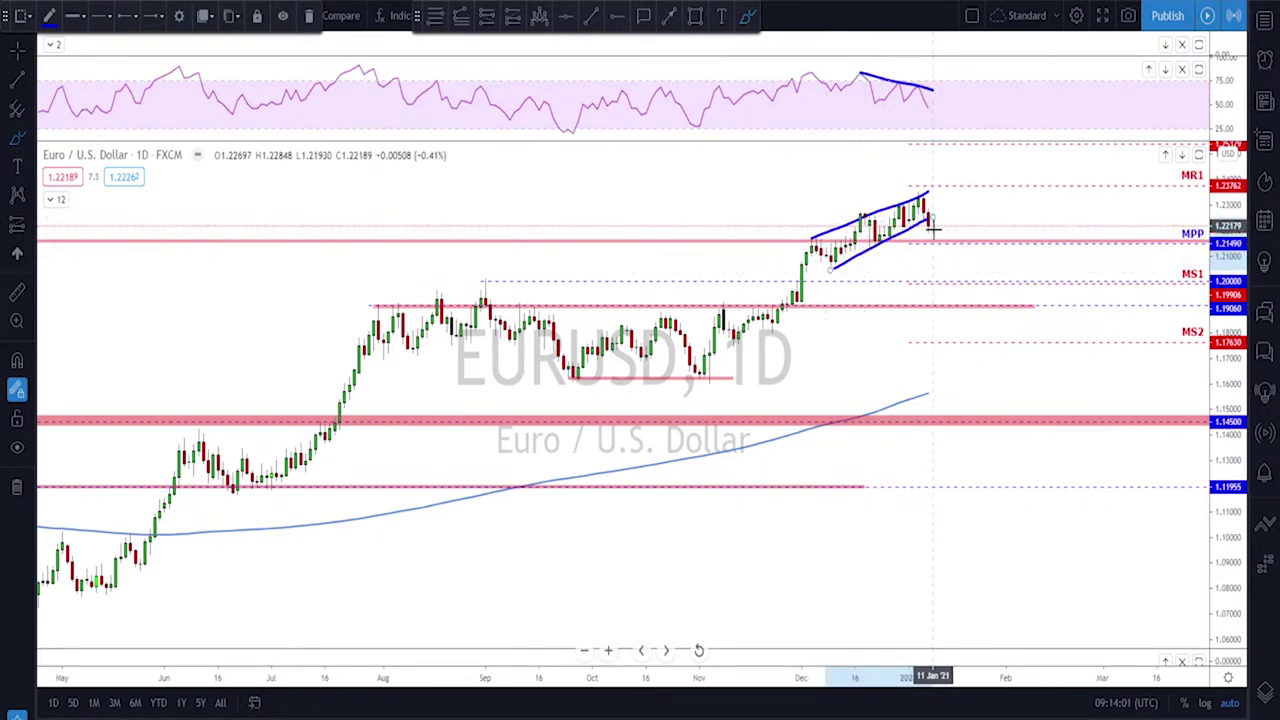
key("ctrl+z")
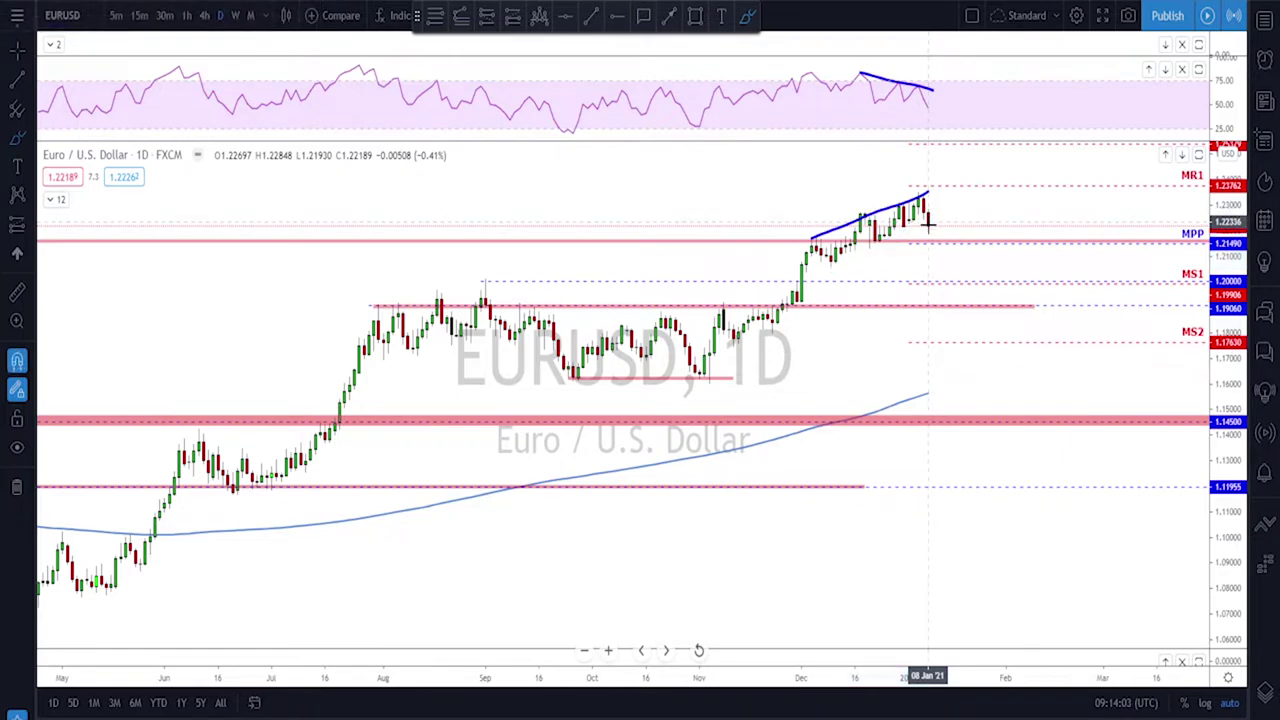
- Brush a projected EURUSD drop through MPP to 1.19060 with a rebound, mark the turning point, and remove the strokes
left_click_drag(927, 207, 969, 306)
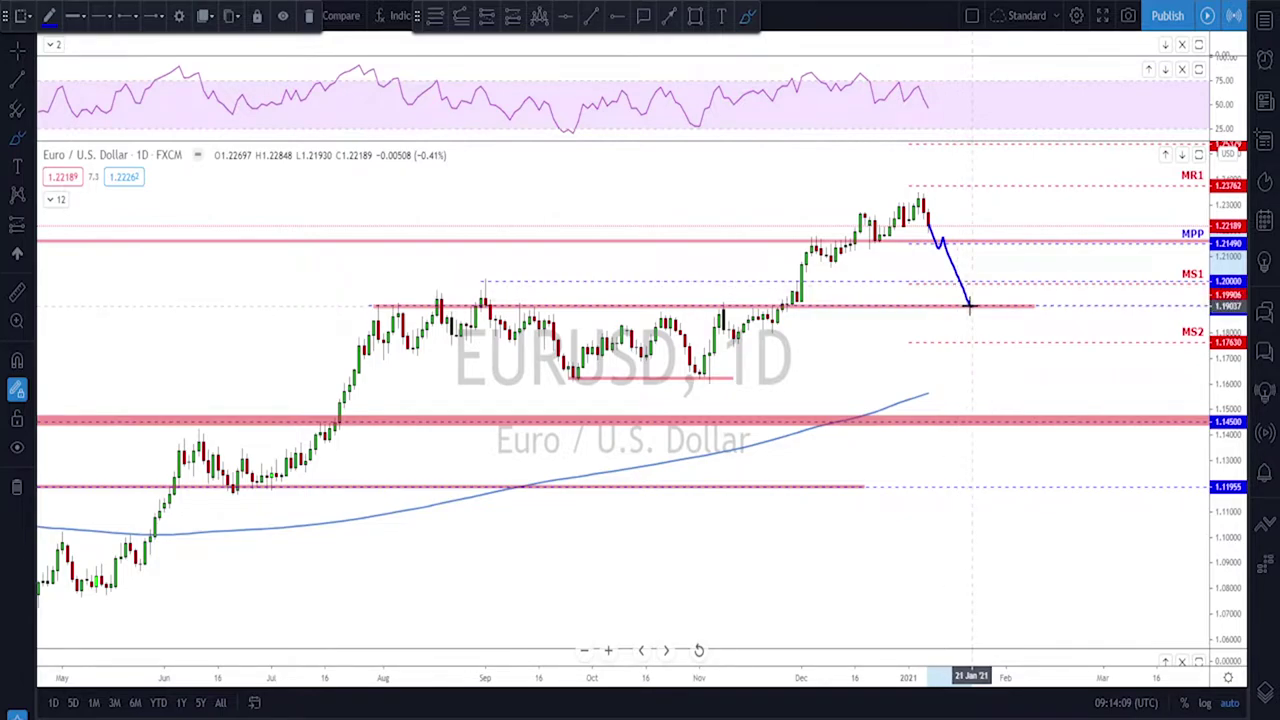
left_click_drag(969, 306, 990, 217)
mouse_move(975, 296)
left_mouse_down()
mouse_move(952, 318)
mouse_move(968, 298)
left_mouse_up()
key("ctrl+z")
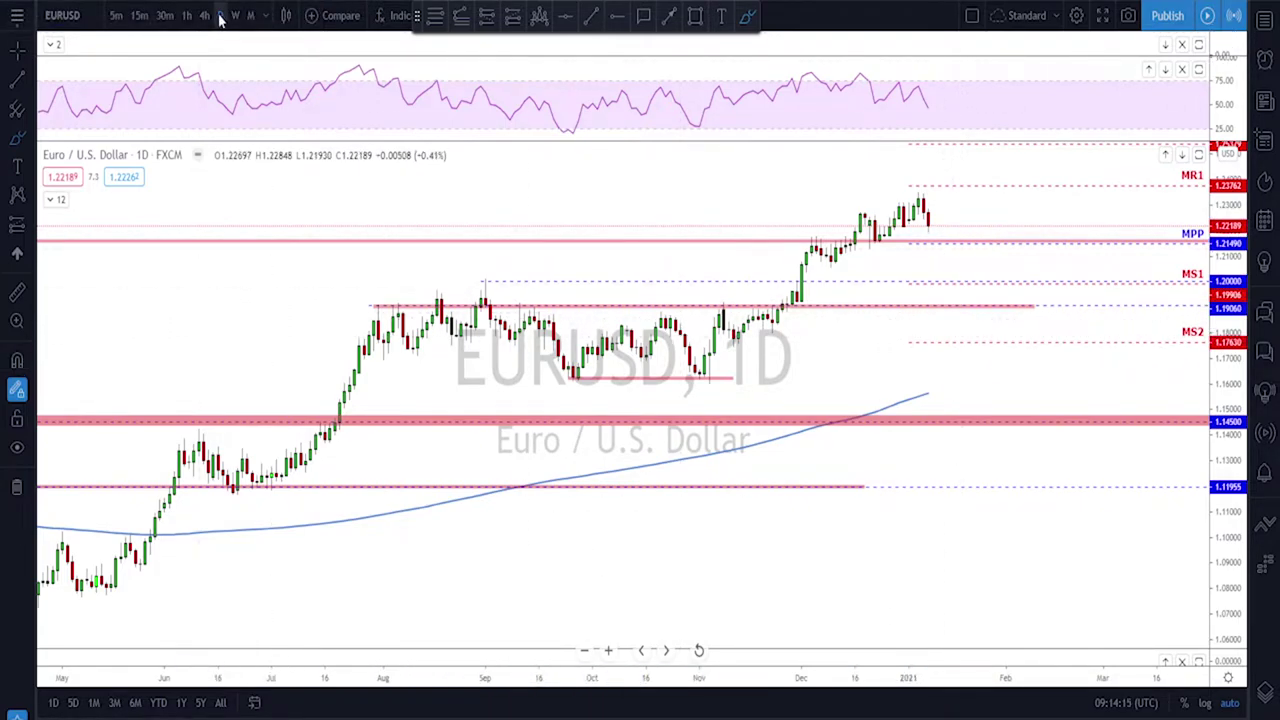
- Switch EURUSD to the 4-hour timeframe, circle the January peak above the red zone, brush the rise from the 2021 opening low, and undo both
left_click(204, 15)
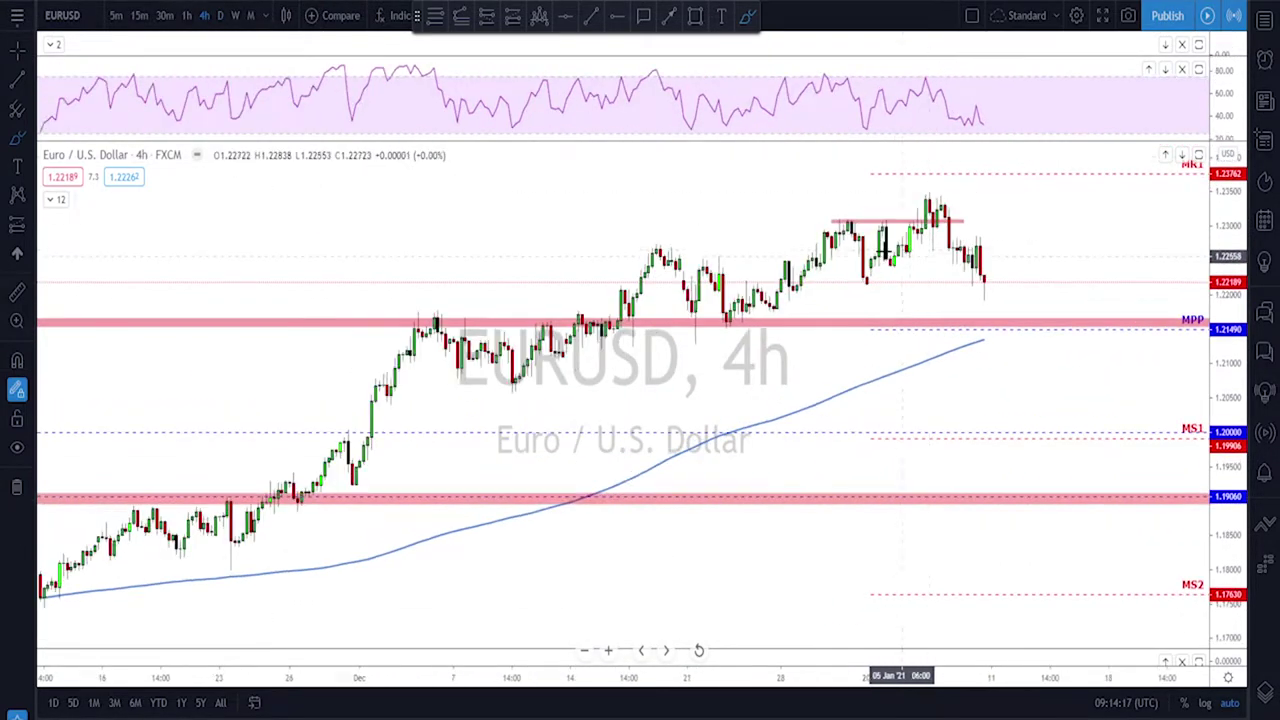
mouse_move(876, 229)
left_mouse_down()
mouse_move(913, 224)
mouse_move(913, 190)
left_mouse_up()
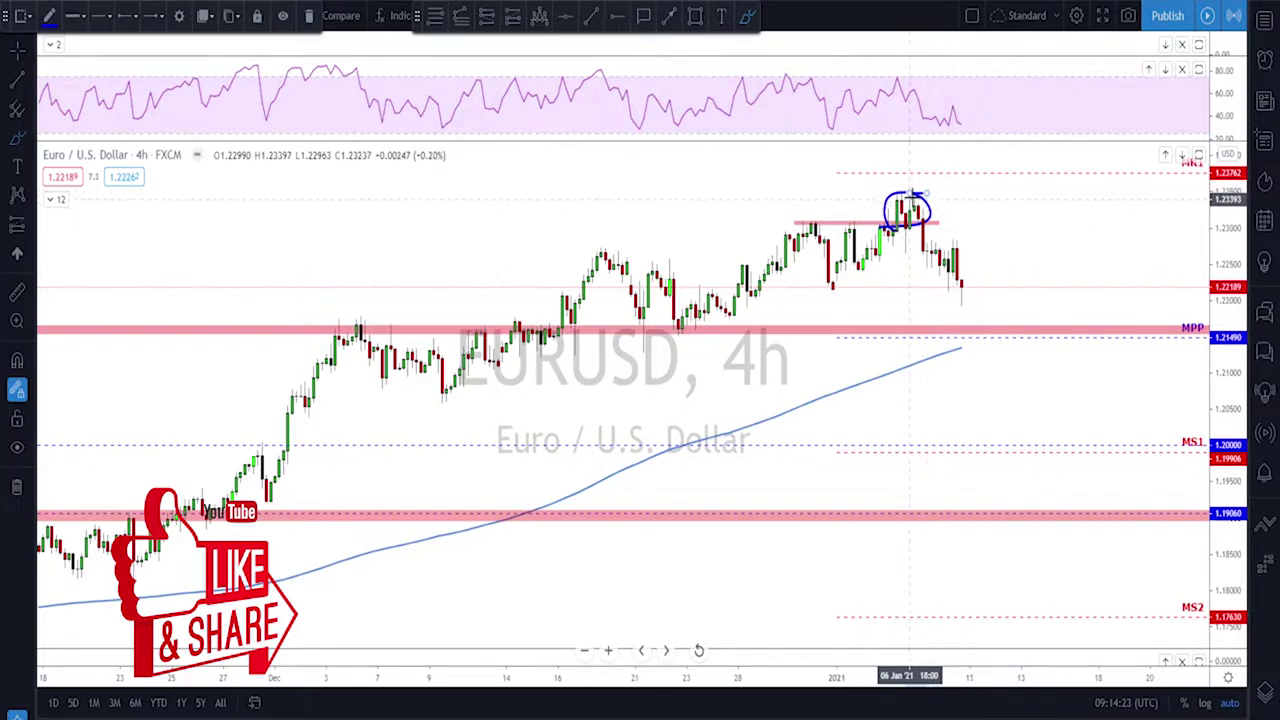
left_click_drag(835, 288, 927, 230)
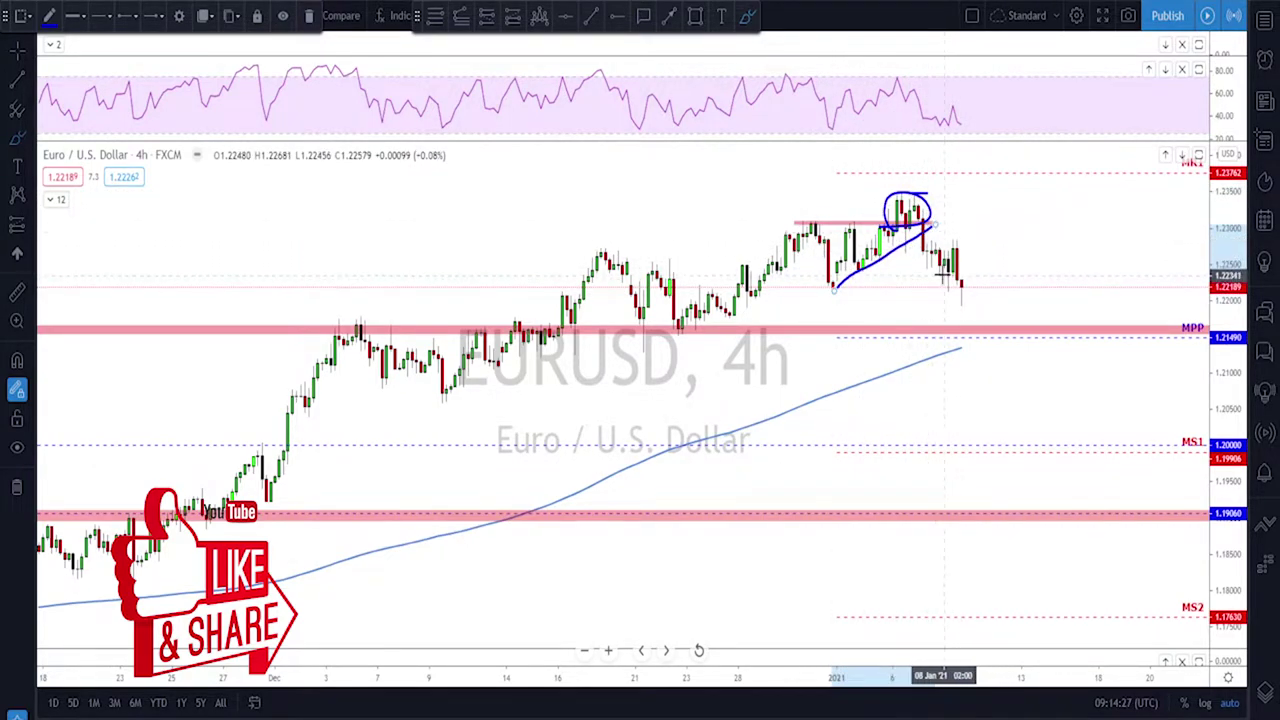
key("ctrl+z")
key("ctrl+z")
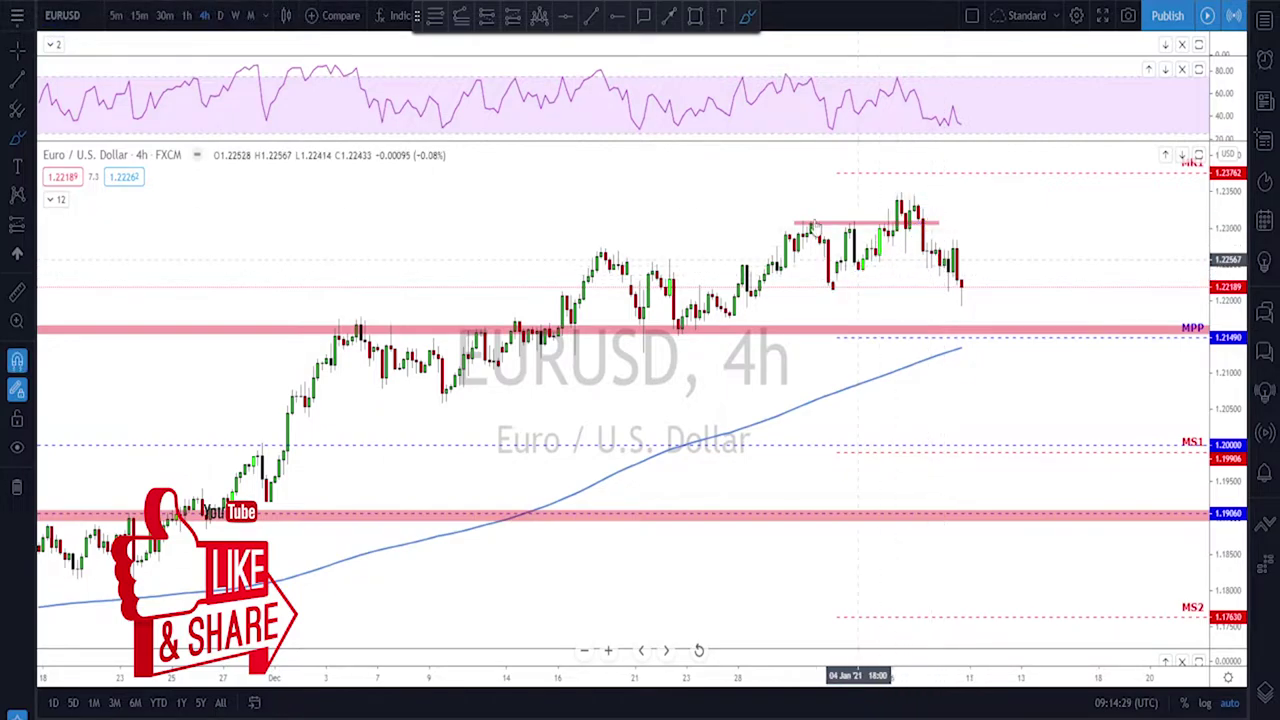
- On the 1-hour EURUSD chart, brush lines across the twin highs and the neckline, plus a projected fall to the circled MPP zone
left_click(186, 15)
scroll(982, 252, "down", 2)
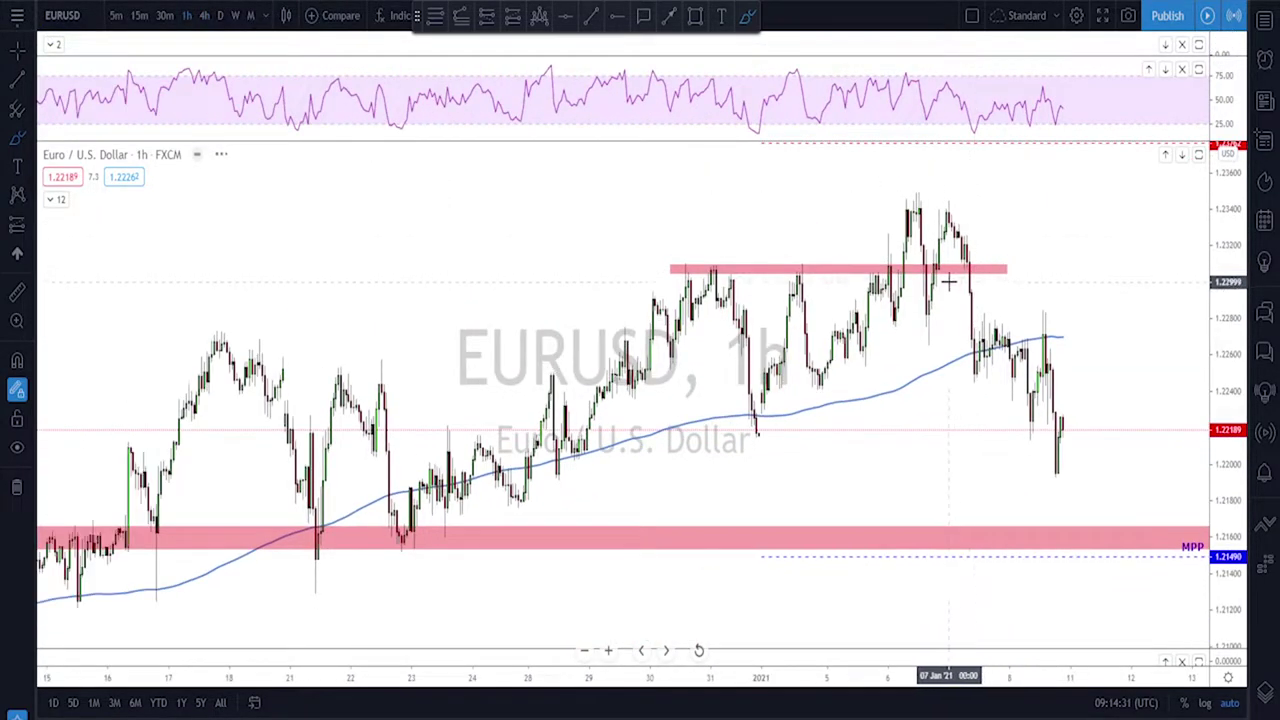
left_click_drag(898, 208, 1006, 209)
left_click_drag(873, 316, 1058, 302)
mouse_move(1028, 388)
left_mouse_down()
mouse_move(1043, 300)
mouse_move(1058, 455)
mouse_move(1064, 425)
mouse_move(1128, 571)
mouse_move(1128, 540)
left_mouse_up()
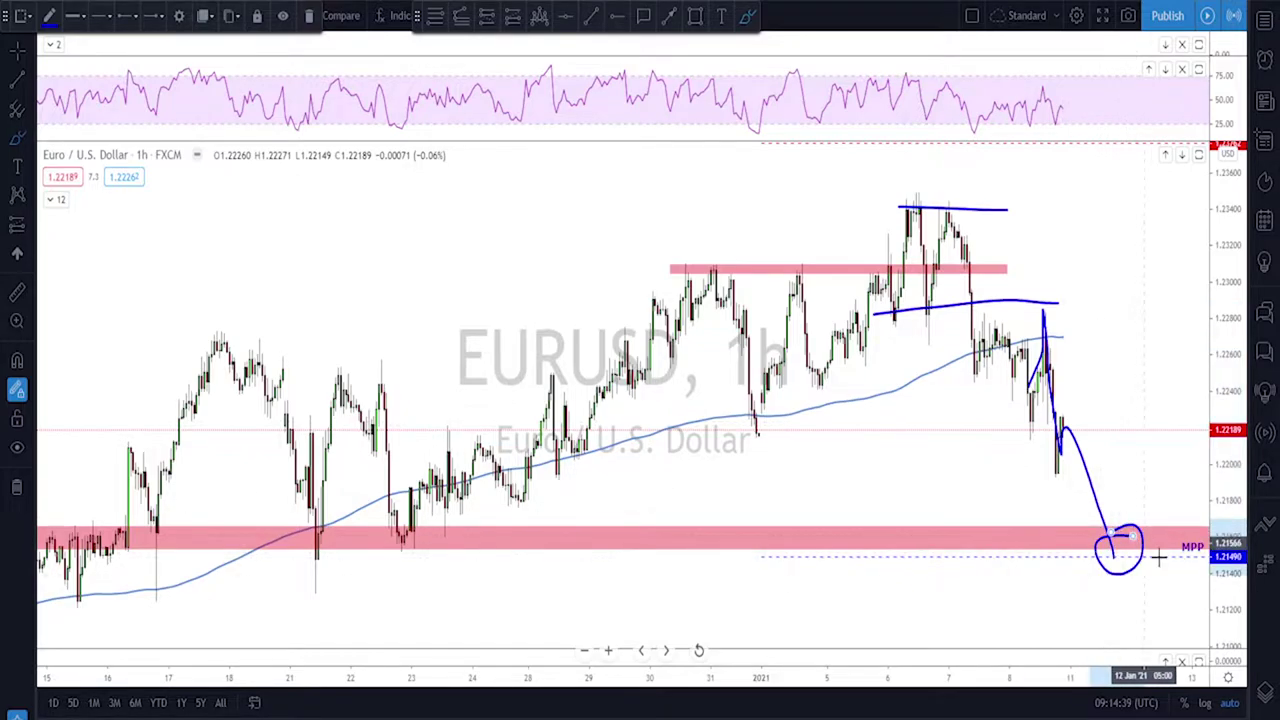
- Undo the brushed twin-high line, neckline, projected fall and MPP circle on the 1-hour EURUSD chart
scroll(1150, 590, "down", 3)
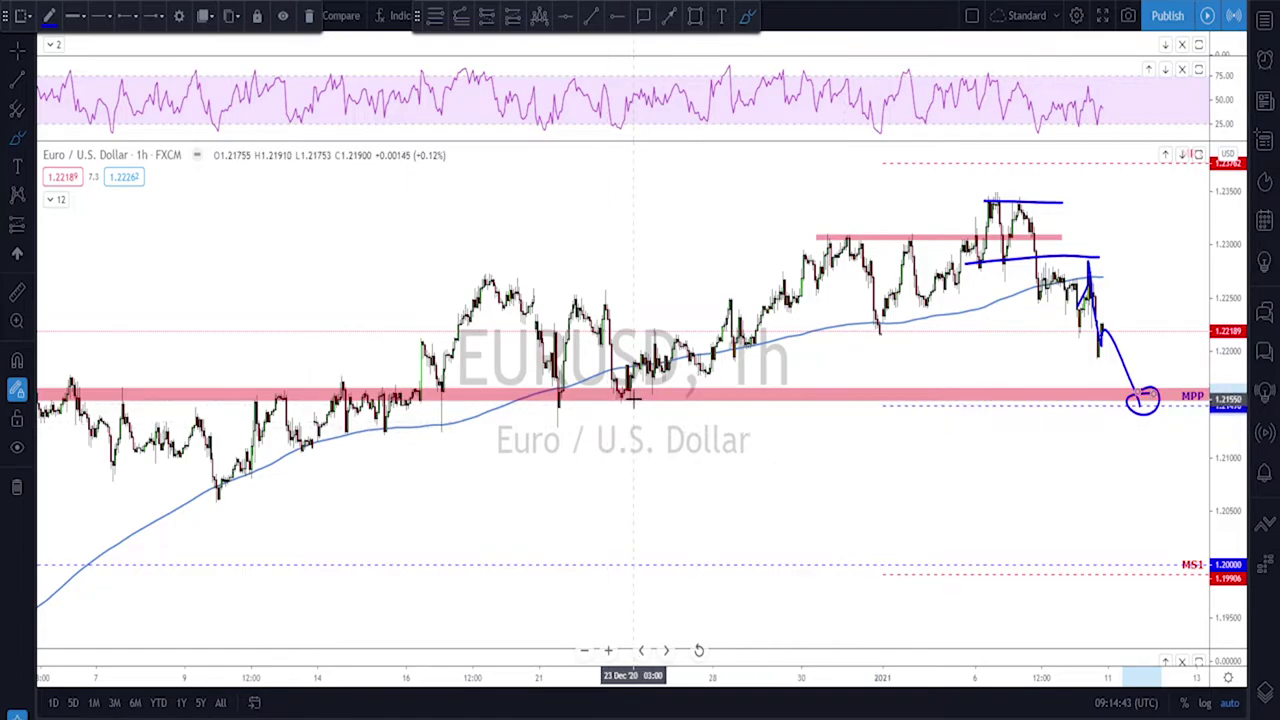
key("ctrl+z")
key("ctrl+z")
key("ctrl+z")
key("ctrl+z")
- Brush a projected EURUSD fall through MPP, with a small retest, down to MS1 at 1.20000, and remove the stroke
mouse_move(1105, 323)
left_mouse_down()
mouse_move(1126, 417)
mouse_move(1136, 412)
mouse_move(1185, 548)
left_mouse_up()
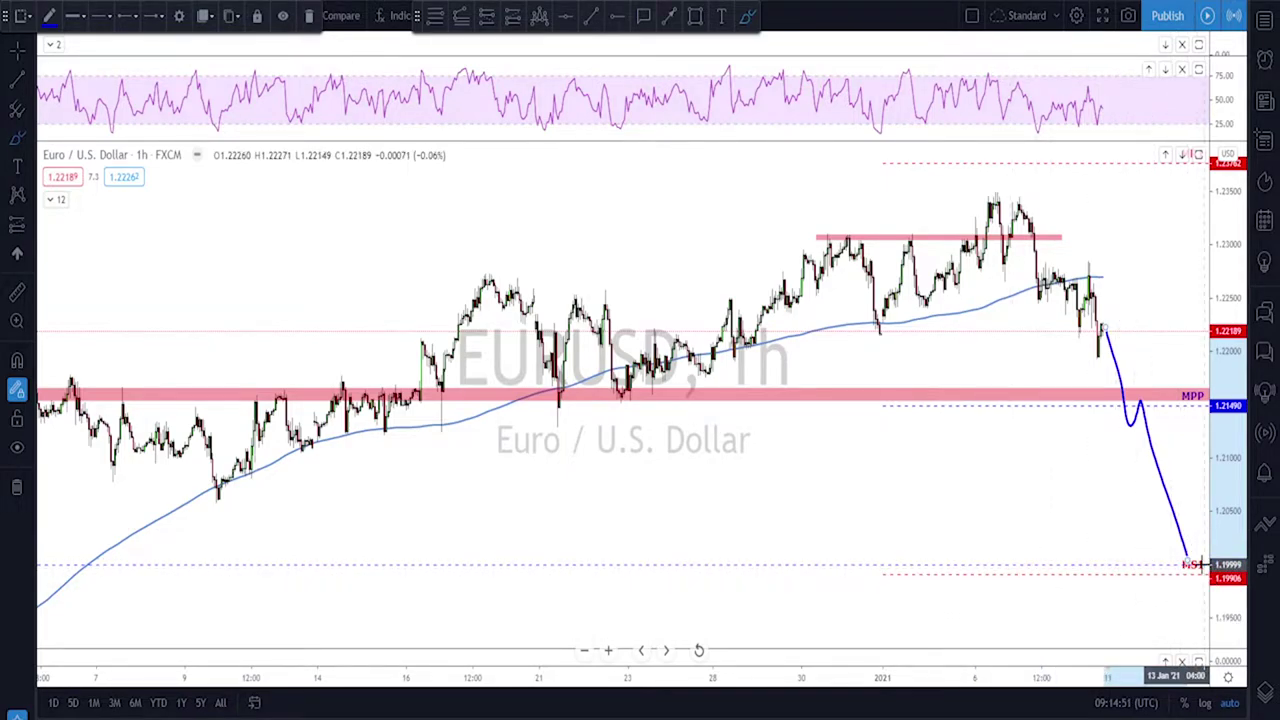
scroll(1175, 565, "down", 4)
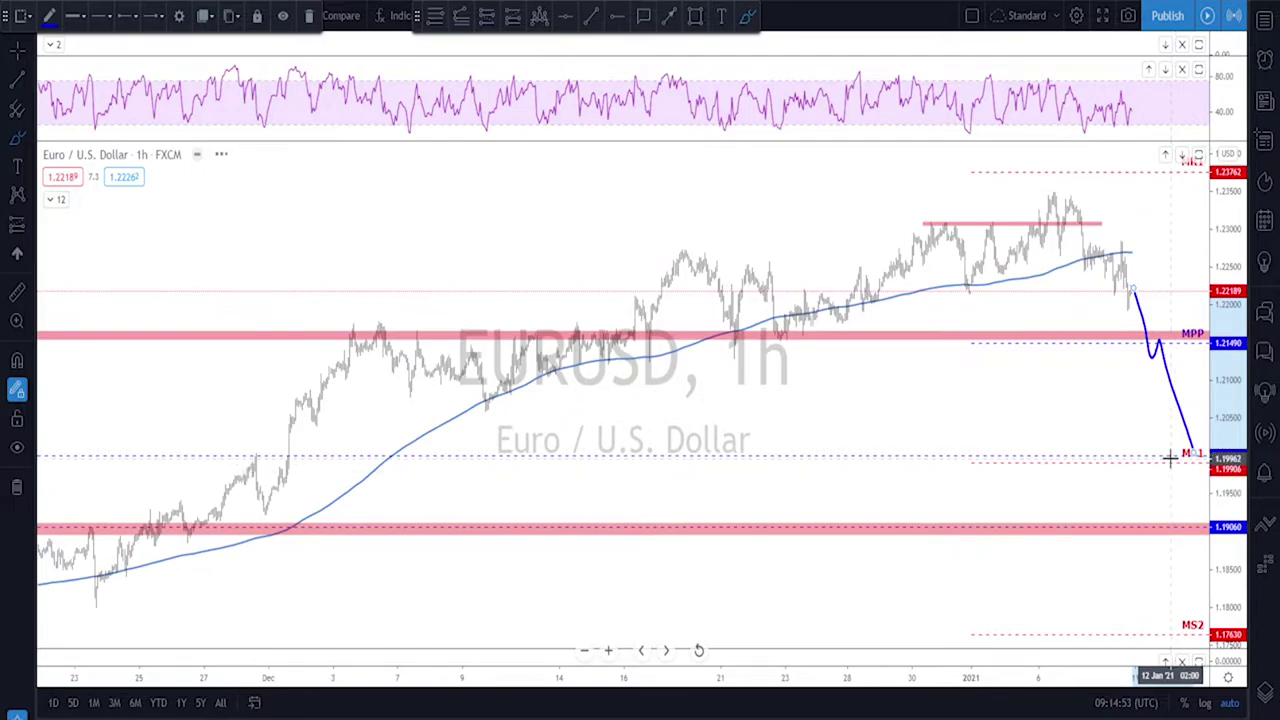
key("Delete")
- Circle EURUSD's 23 December low in the red zone and the MPP label, brush a line above the pivot, and undo these marks
scroll(986, 493, "up", 5)
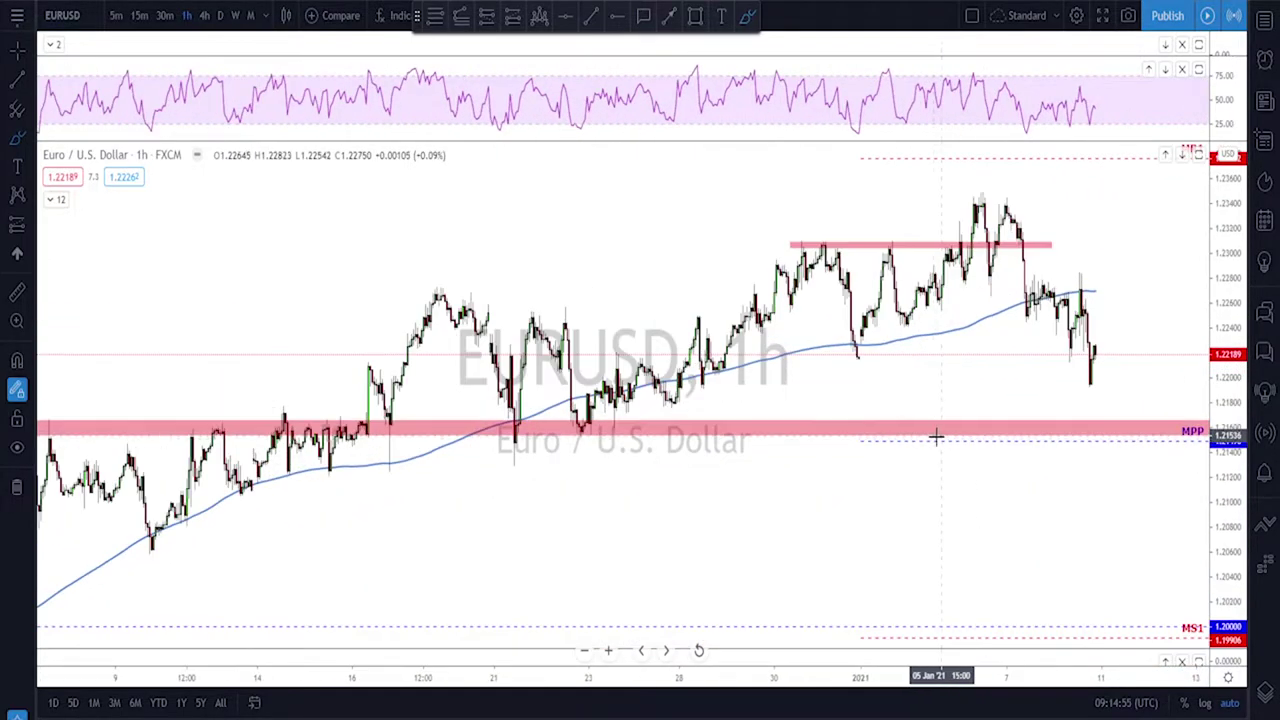
scroll(936, 437, "up", 2)
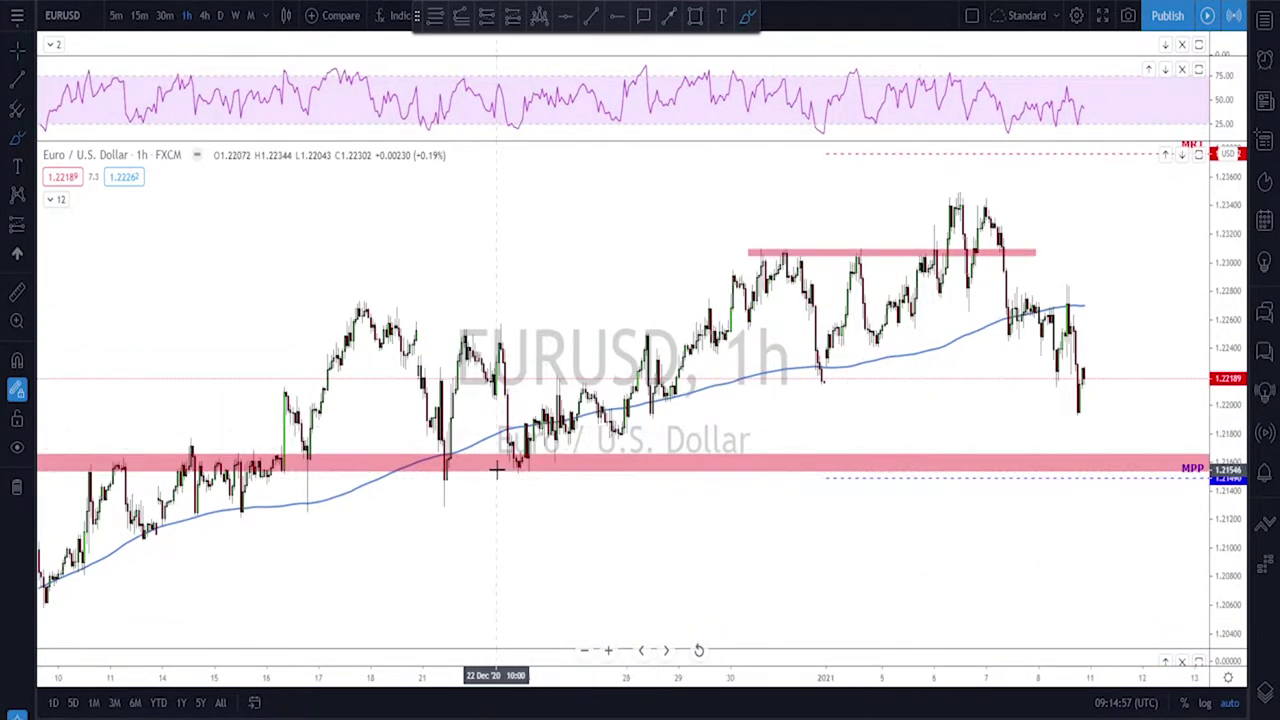
mouse_move(496, 468)
left_mouse_down()
mouse_move(556, 455)
mouse_move(522, 471)
mouse_move(508, 460)
left_mouse_up()
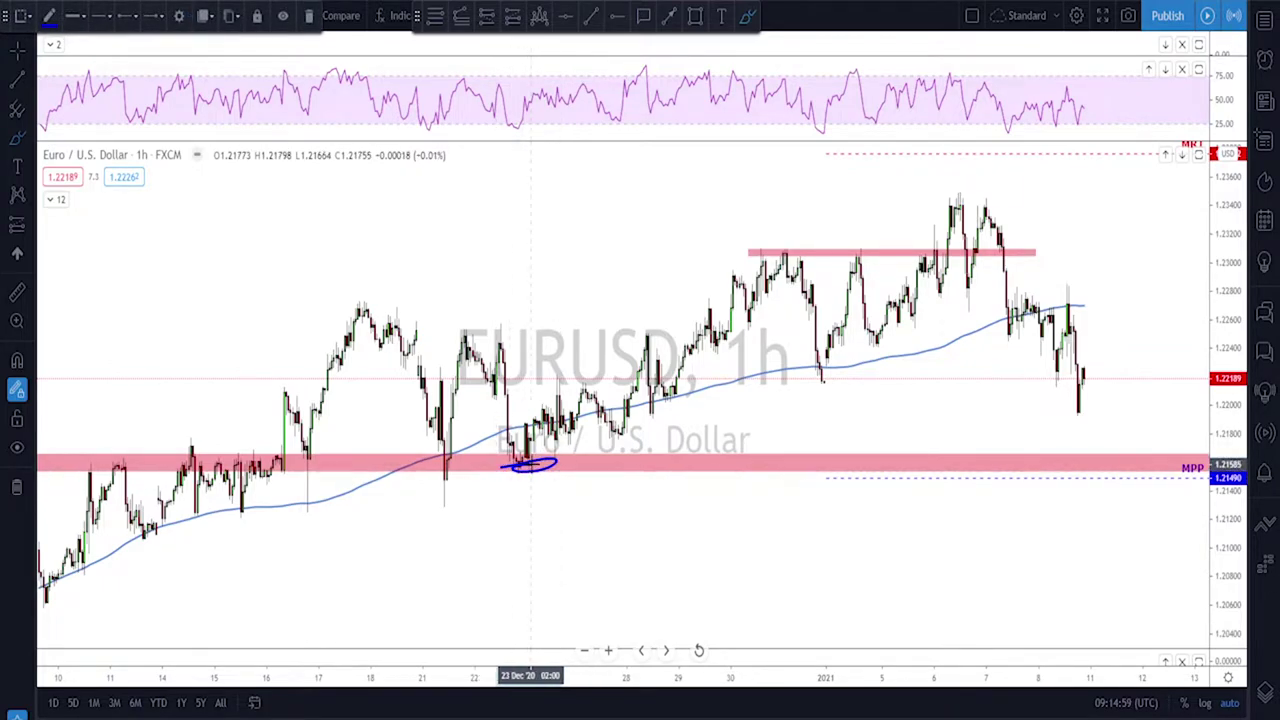
mouse_move(1212, 460)
left_mouse_down()
mouse_move(1174, 491)
mouse_move(1208, 465)
left_mouse_up()
left_click_drag(903, 477, 1152, 466)
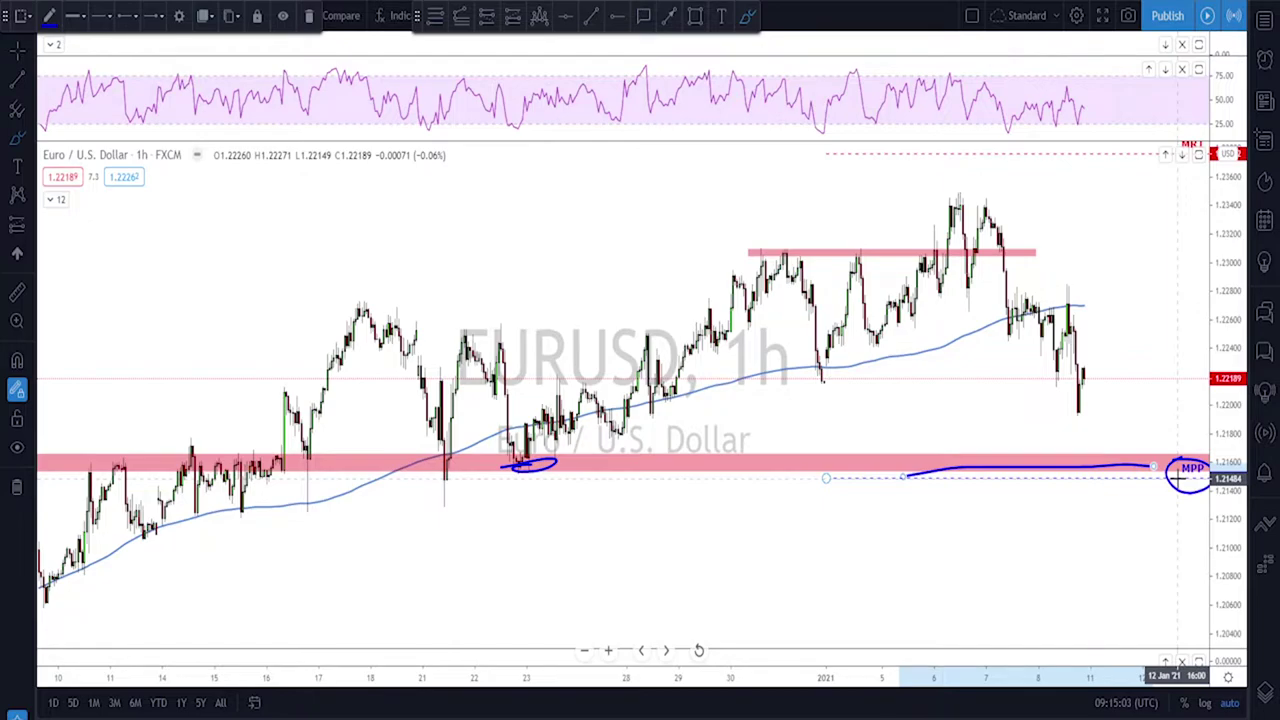
key("ctrl+z")
key("ctrl+z")
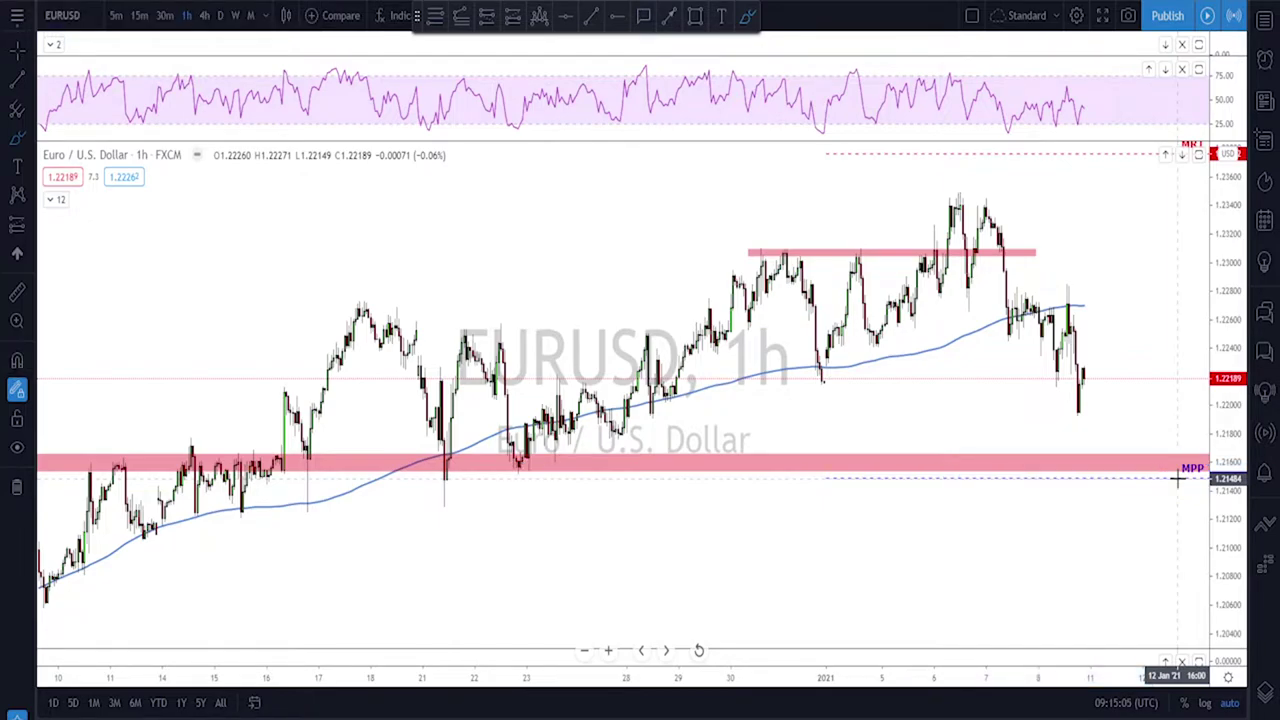
- Switch to GBPUSD, brush lines across the 7 and 8 January highs and along the red box's lows, and undo them
key("Down")
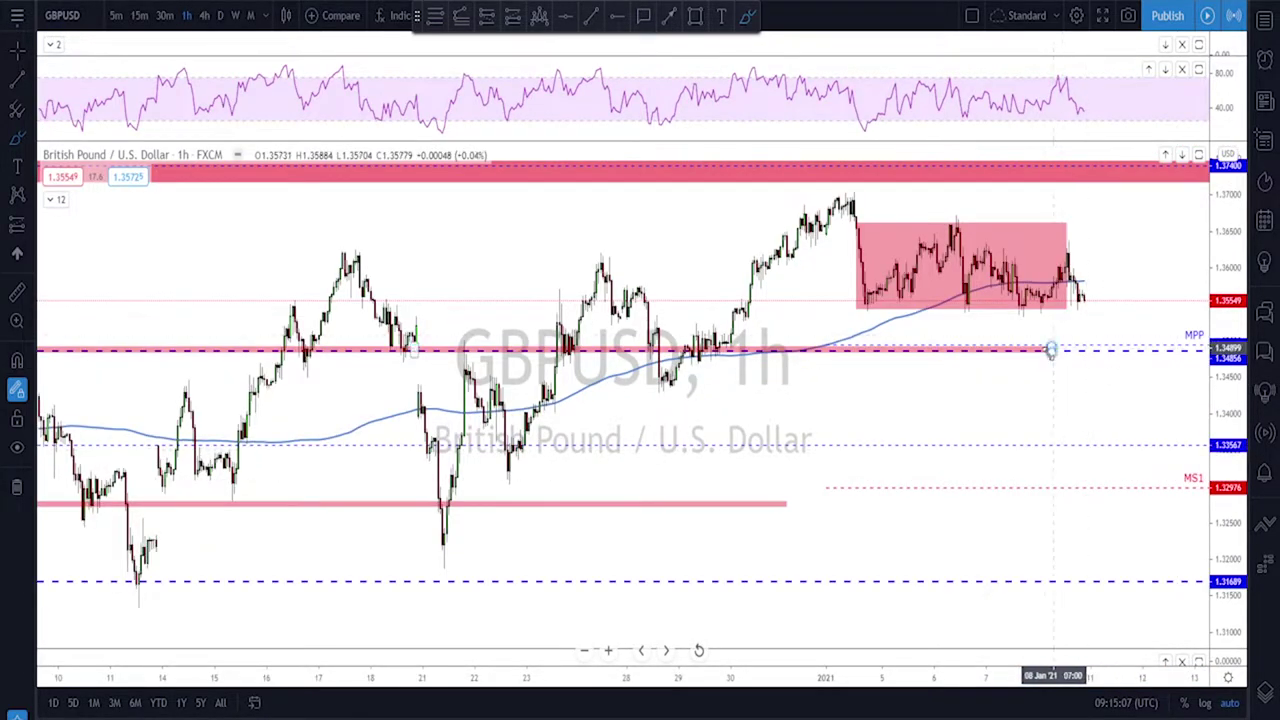
scroll(1050, 350, "up", 3)
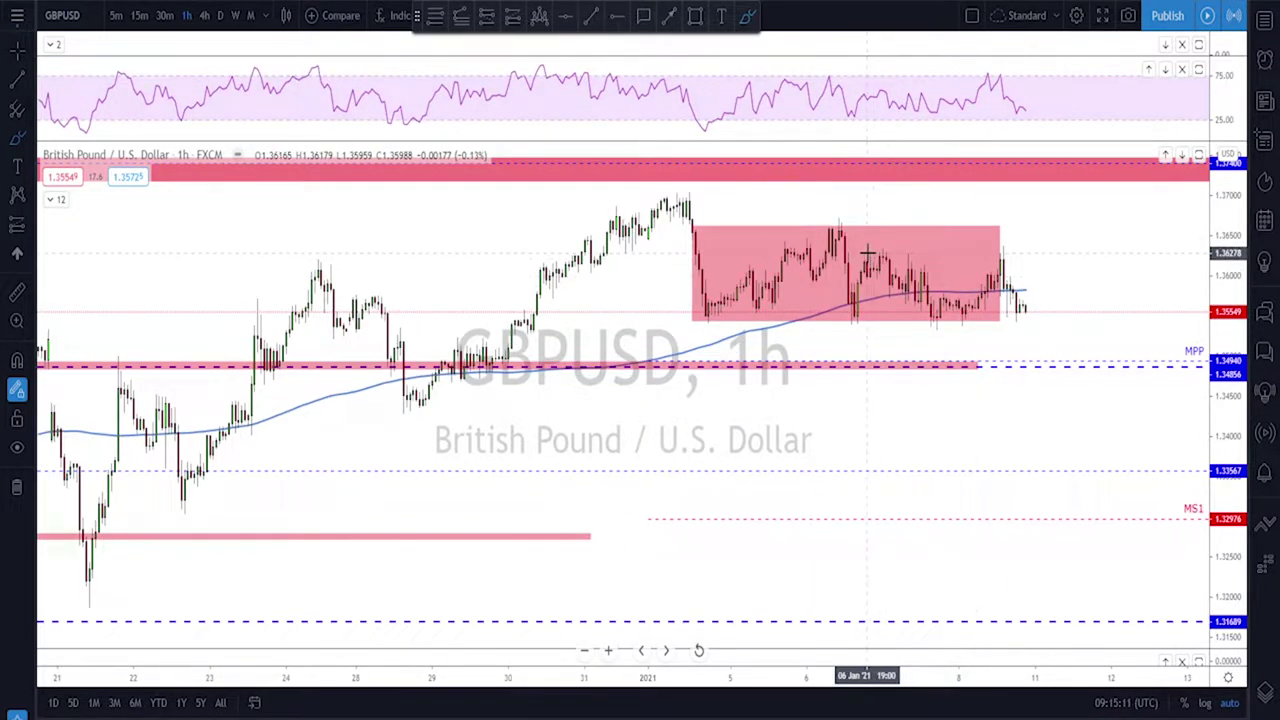
left_click_drag(864, 252, 1057, 255)
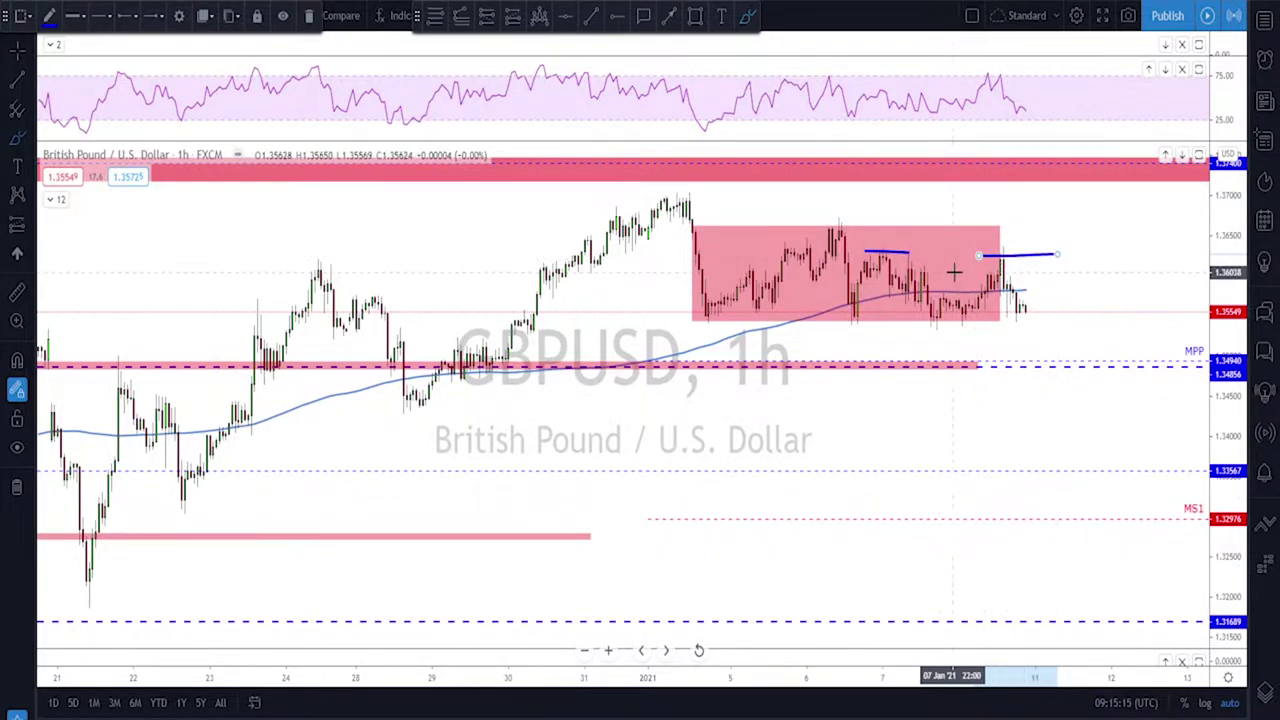
left_click_drag(852, 318, 1045, 322)
key("ctrl+z")
key("ctrl+z")
key("ctrl+z")
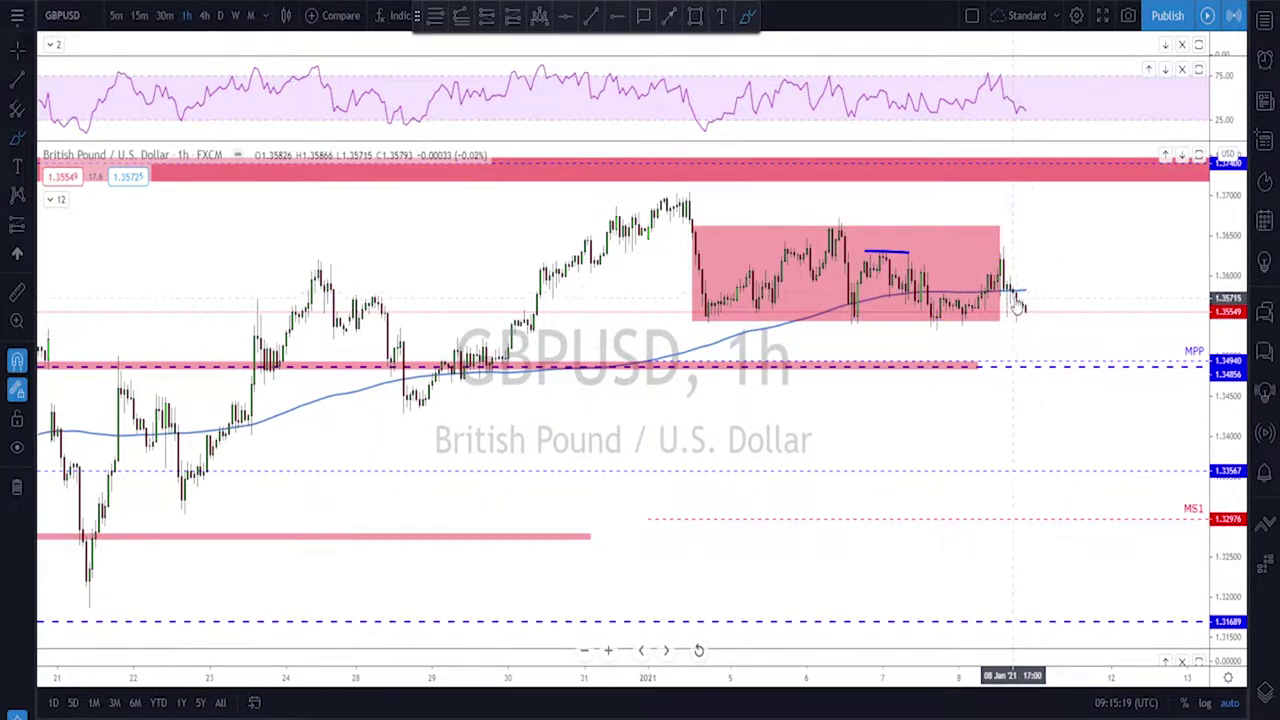
- Brush a projected GBPUSD fall through MPP to 1.33567, circle the crossing at 1.34856, and undo the strokes
scroll(1020, 284, "down", 2)
scroll(1060, 285, "down", 2)
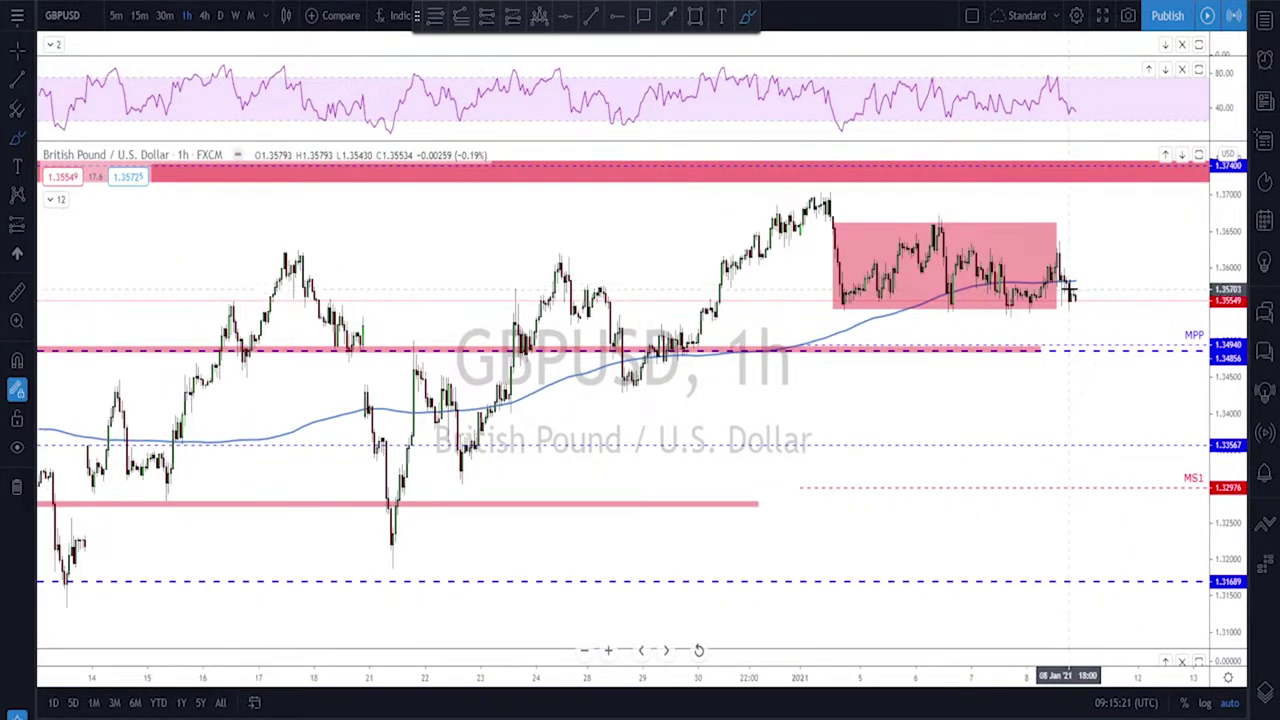
mouse_move(1068, 278)
left_mouse_down()
mouse_move(1079, 322)
mouse_move(1088, 305)
mouse_move(1102, 393)
left_mouse_up()
scroll(1102, 393, "down", 4)
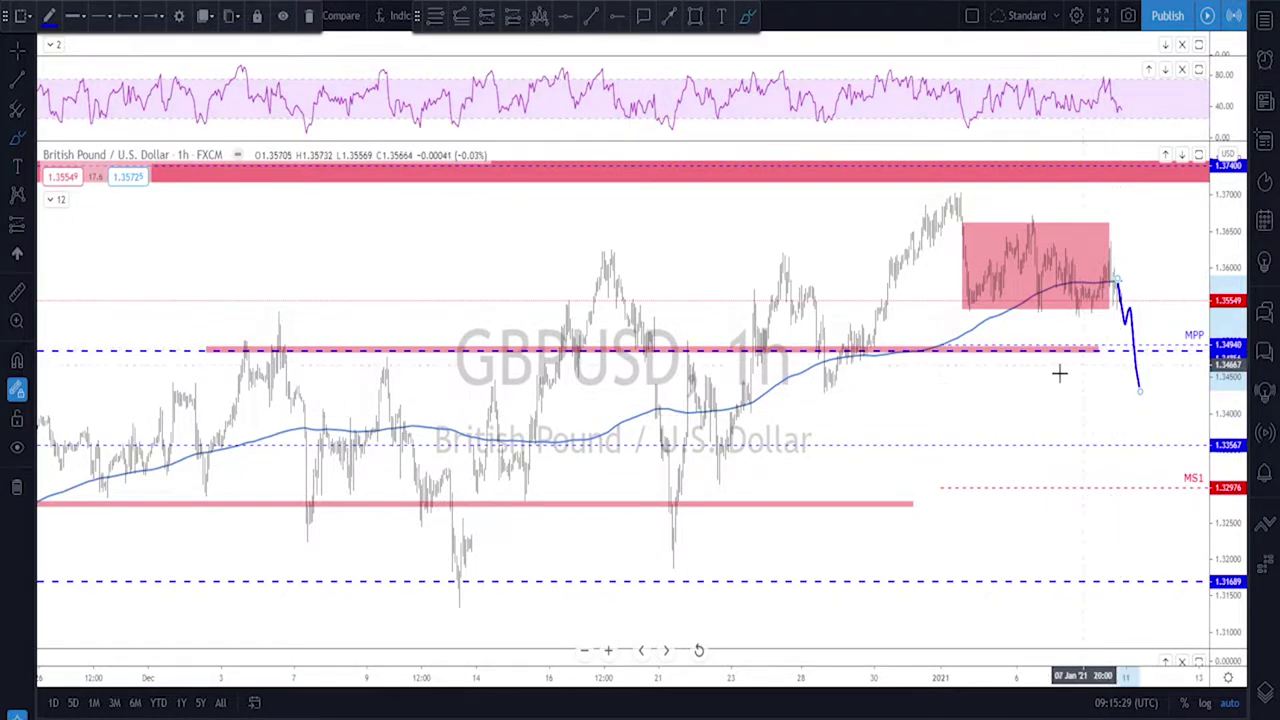
scroll(1040, 366, "down", 2)
mouse_move(1108, 348)
left_mouse_down()
mouse_move(1152, 345)
mouse_move(1137, 360)
mouse_move(1158, 370)
mouse_move(1176, 447)
left_mouse_up()
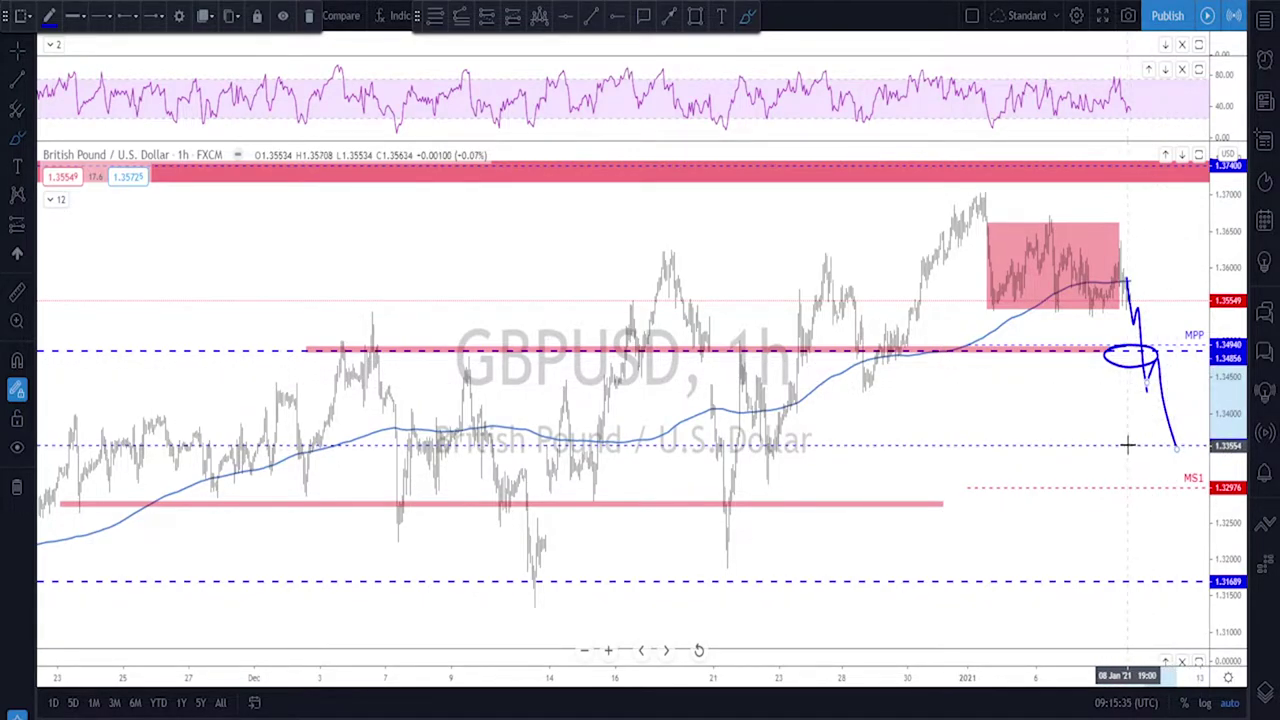
key("ctrl+z")
key("ctrl+z")
key("ctrl+z")
key("ctrl+z")
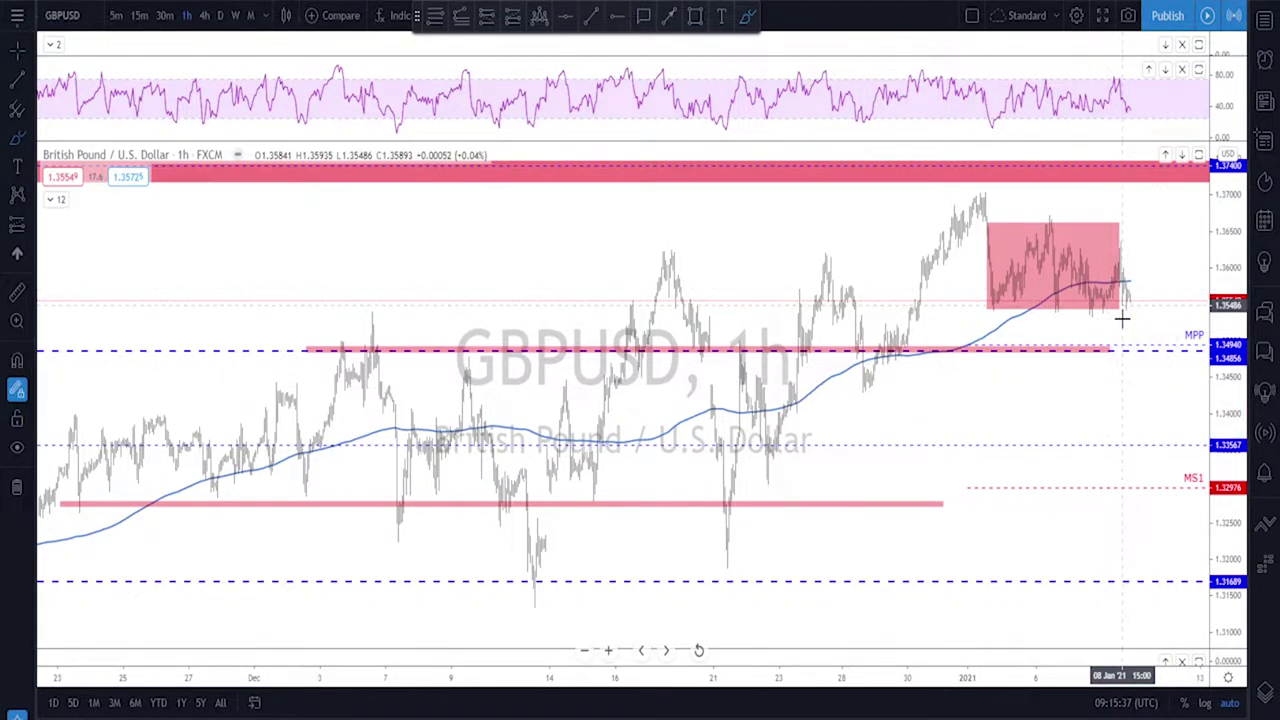
- Brush a line under the red box's lows, a projected GBPUSD drop to circled 1.34856 and a rebound, and undo them
mouse_move(1099, 315)
left_mouse_down()
mouse_move(1128, 288)
mouse_move(1137, 331)
left_mouse_up()
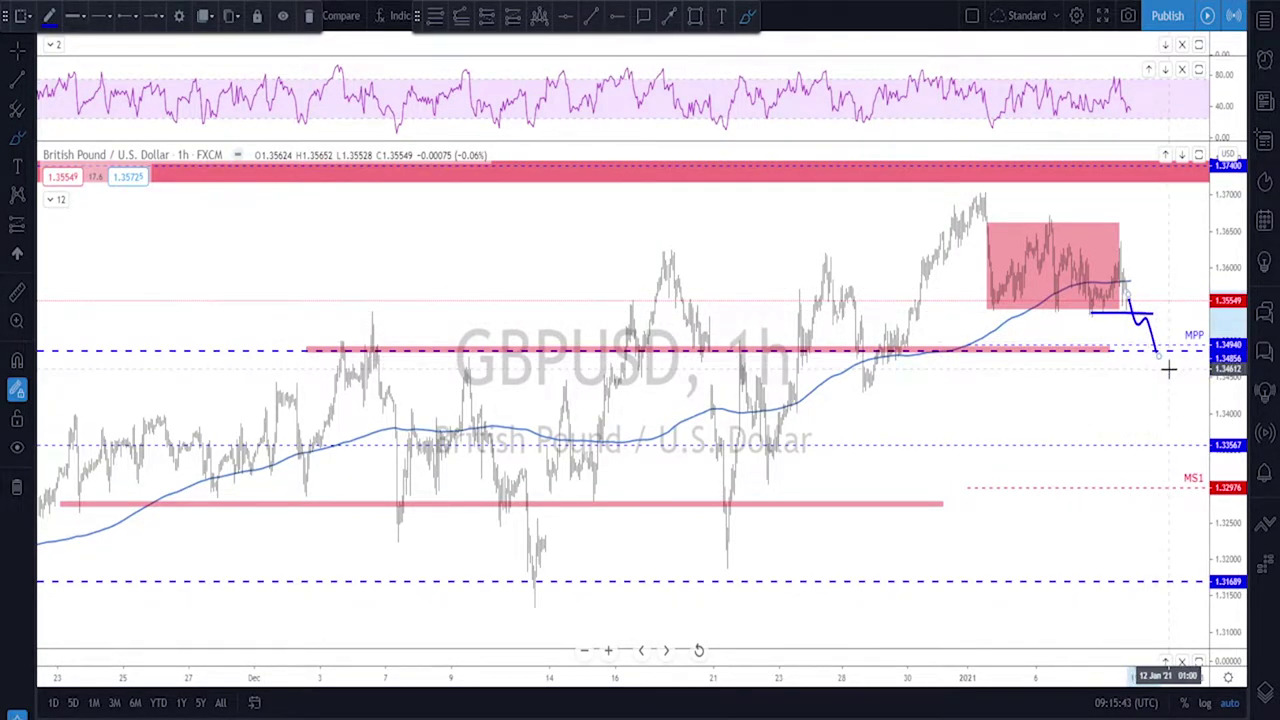
left_click_drag(1157, 354, 1190, 288)
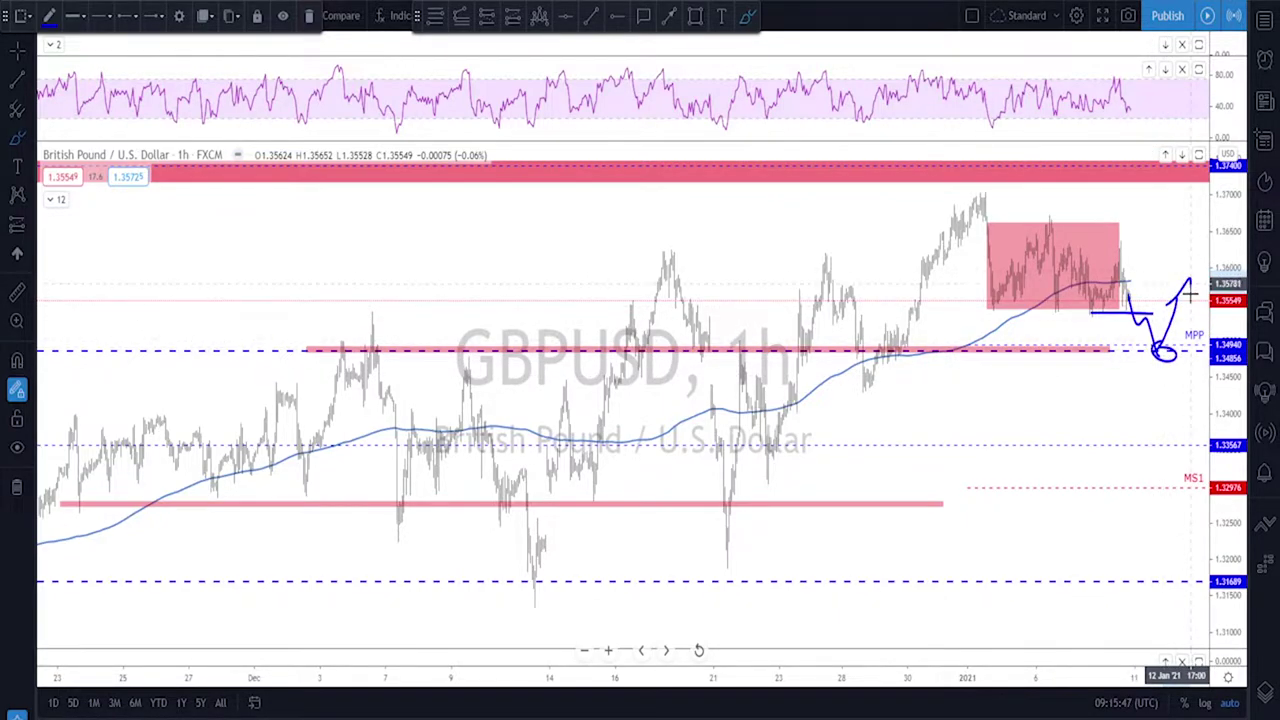
key("ctrl+z")
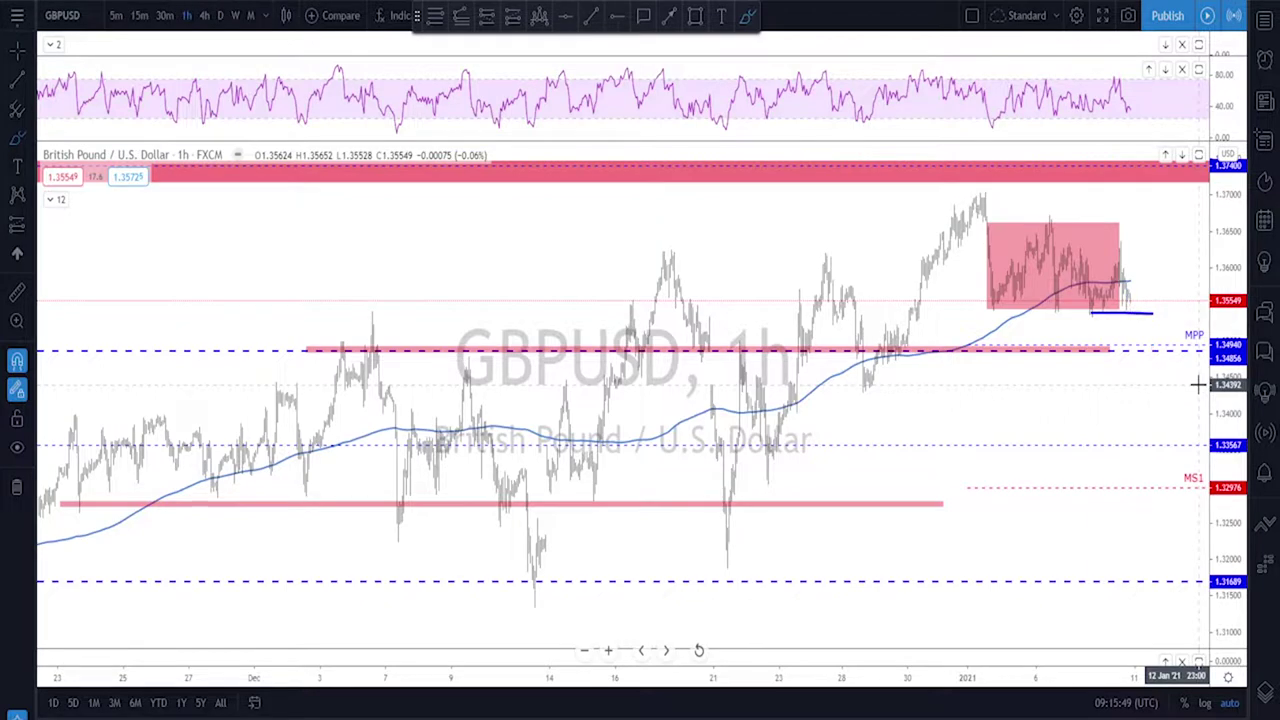
scroll(1151, 385, "down", 3)
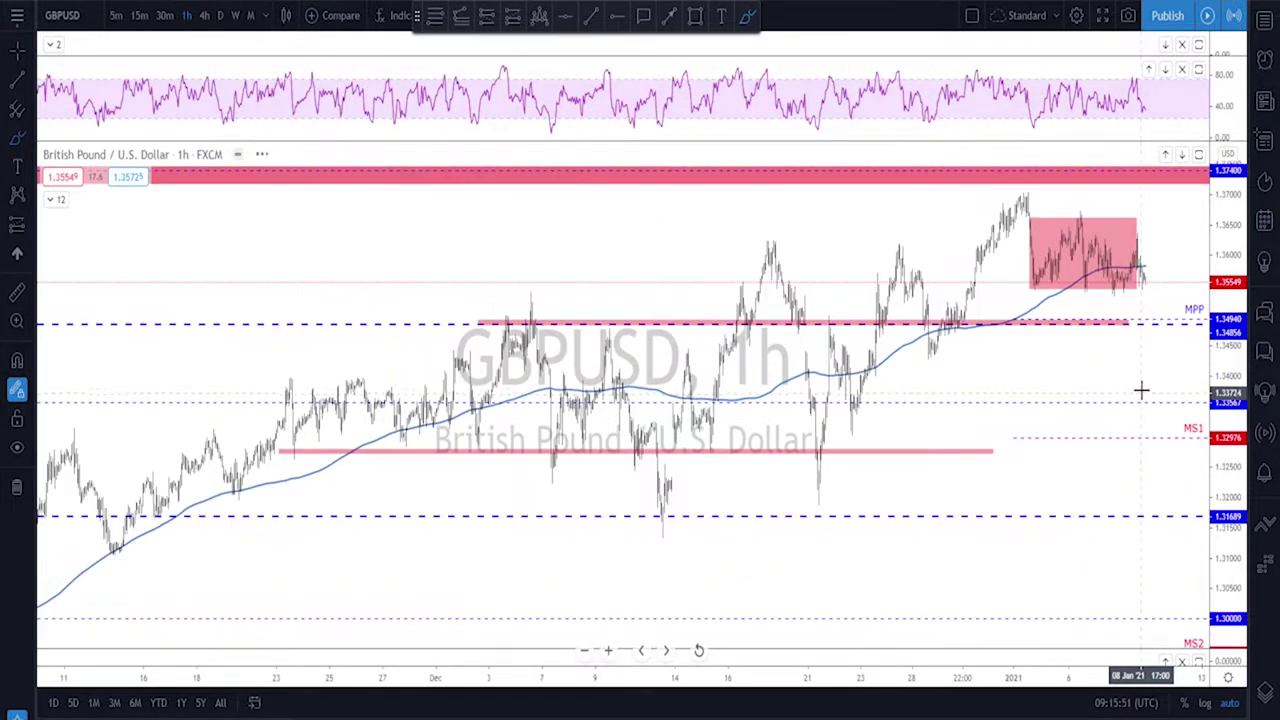
scroll(1141, 389, "up", 3)
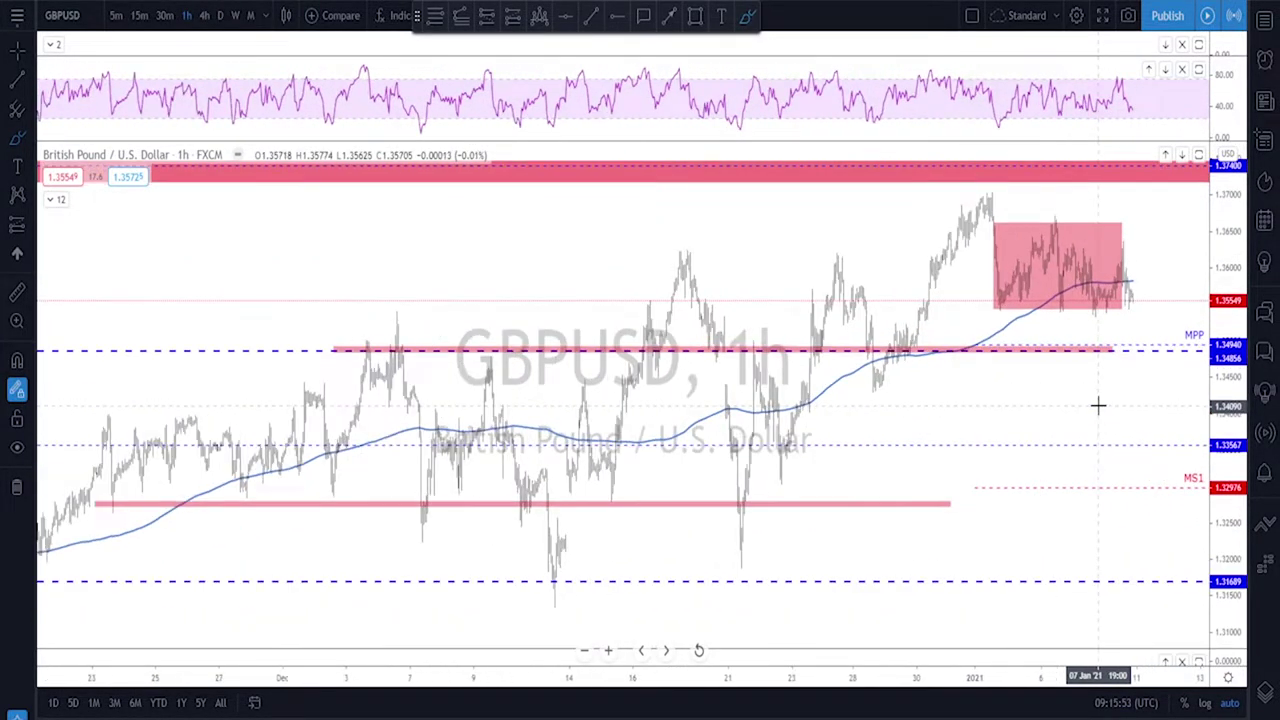
scroll(1110, 350, "up", 4)
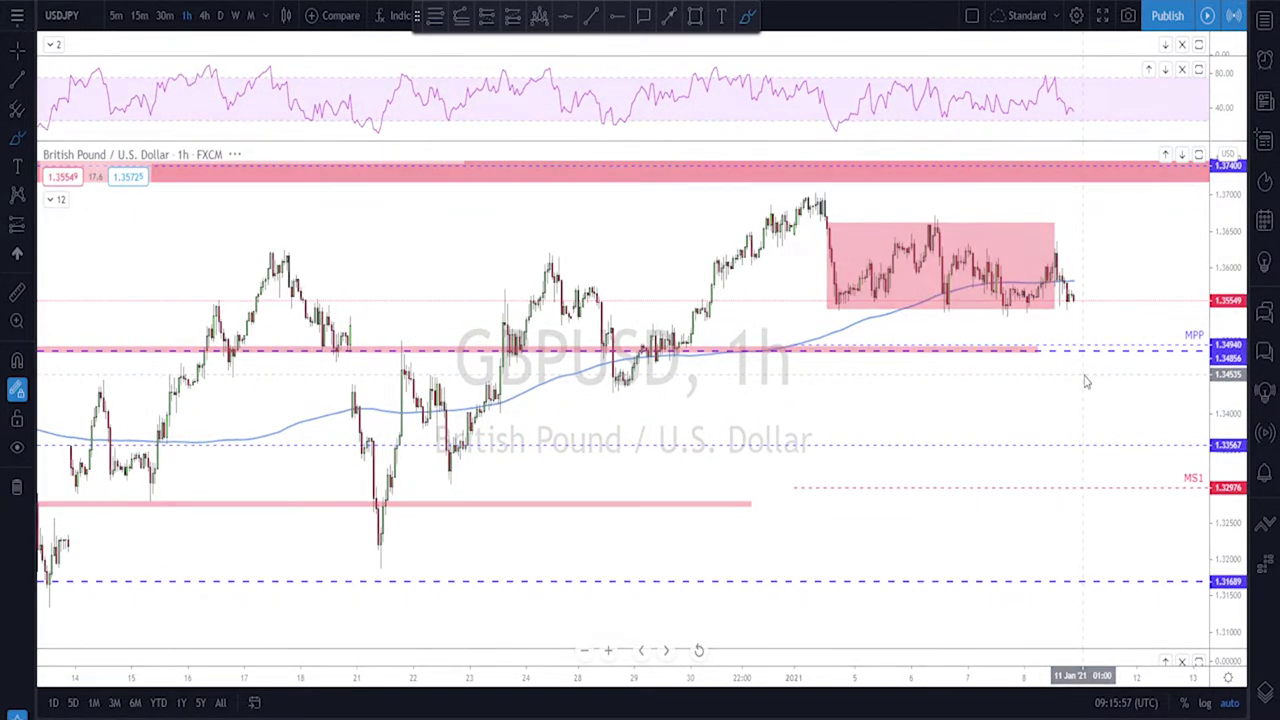
- Switch the chart to USDJPY on the daily timeframe
key("Down")
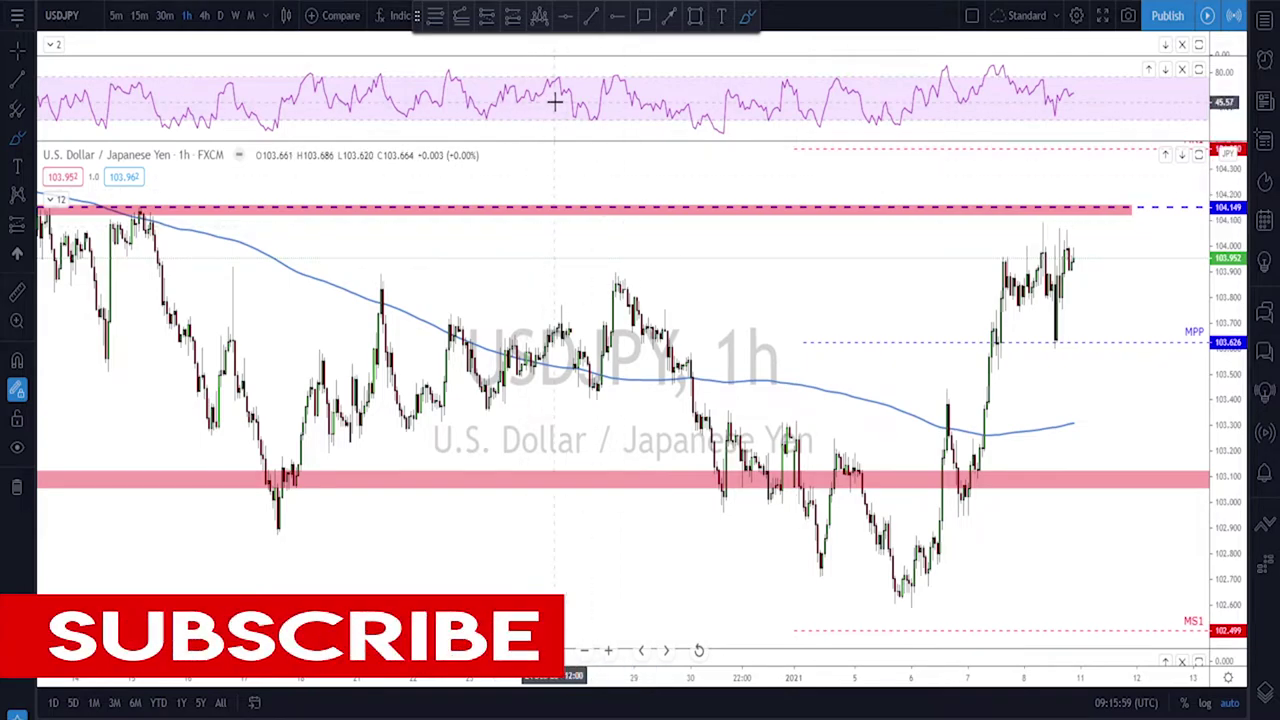
left_click(220, 15)
scroll(990, 440, "up", 2)
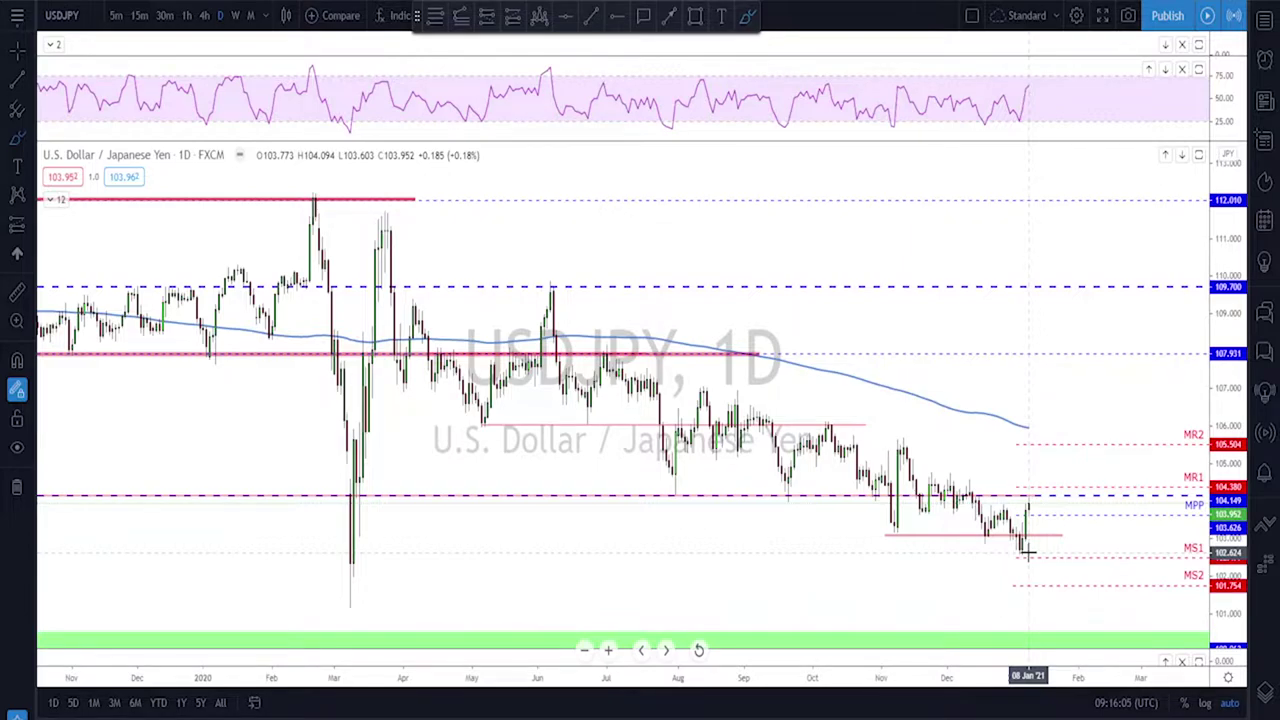
- Circle USDJPY's early January low below the red support line, brush along the December lows, and remove the strokes
left_click(1022, 549)
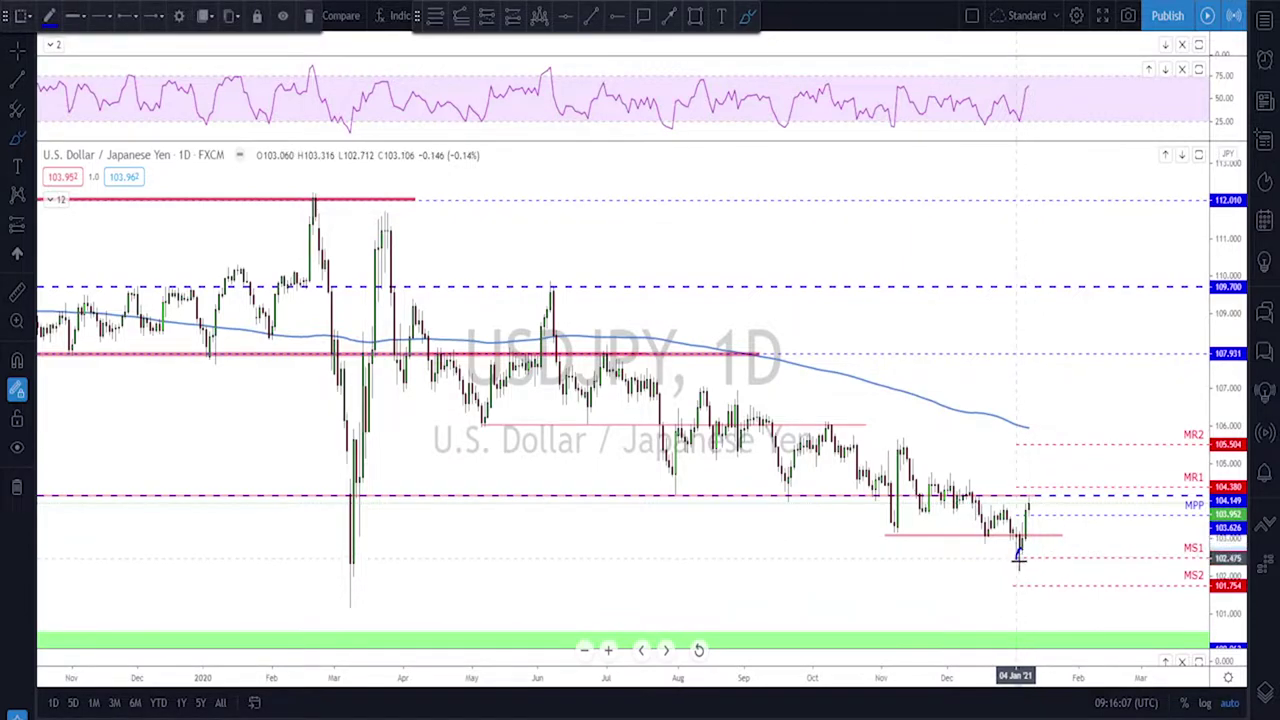
left_click(1019, 537)
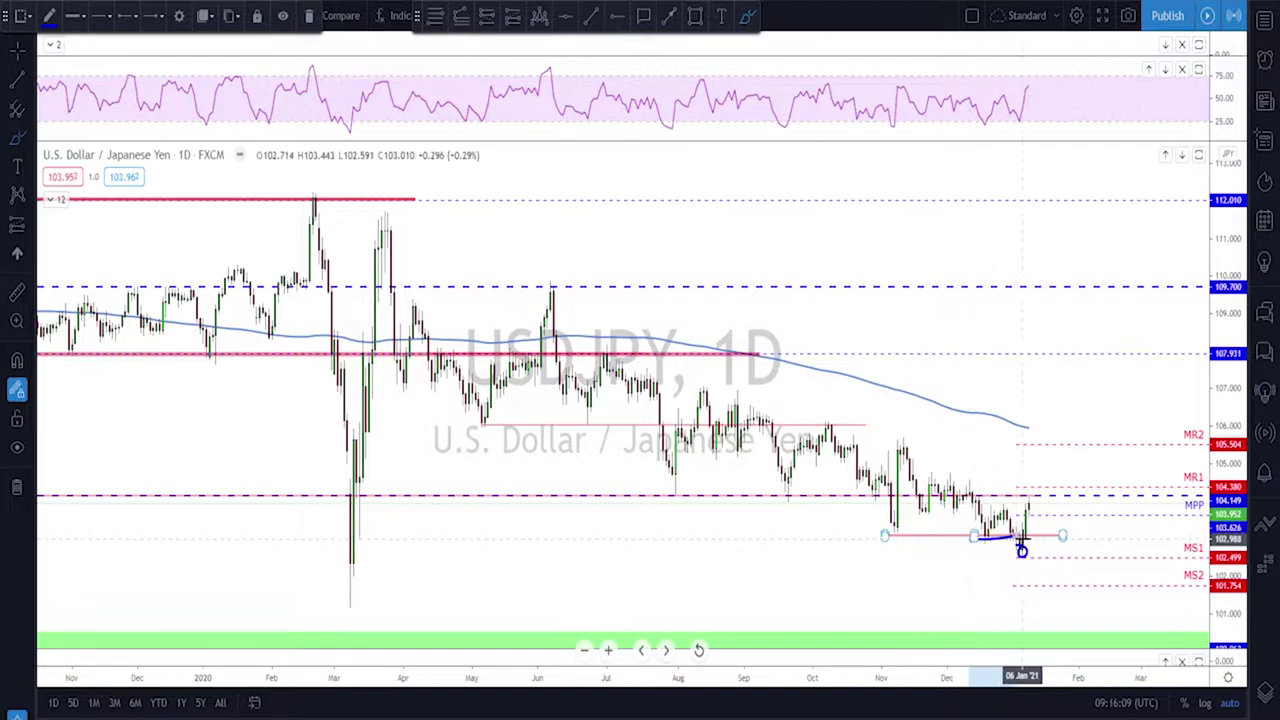
left_click(1028, 565)
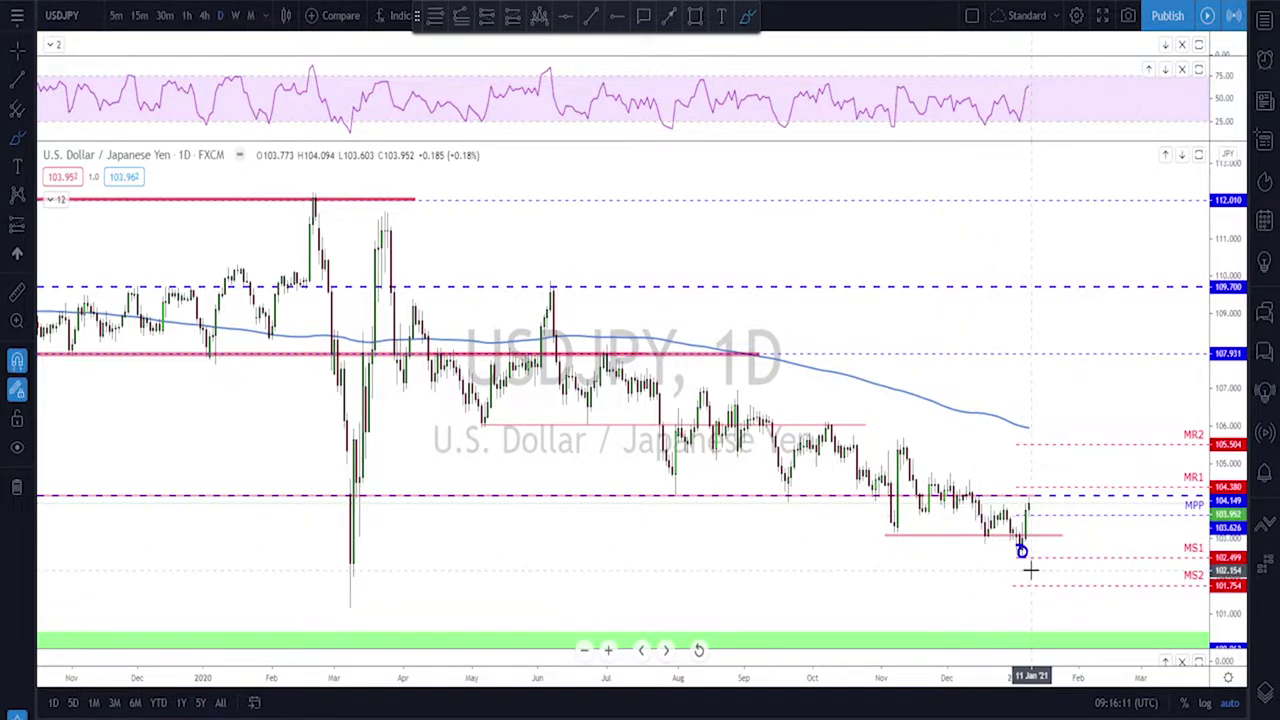
- Brush along the late December USDJPY highs just below 104.149 and delete the marks
scroll(1020, 560, "up", 5)
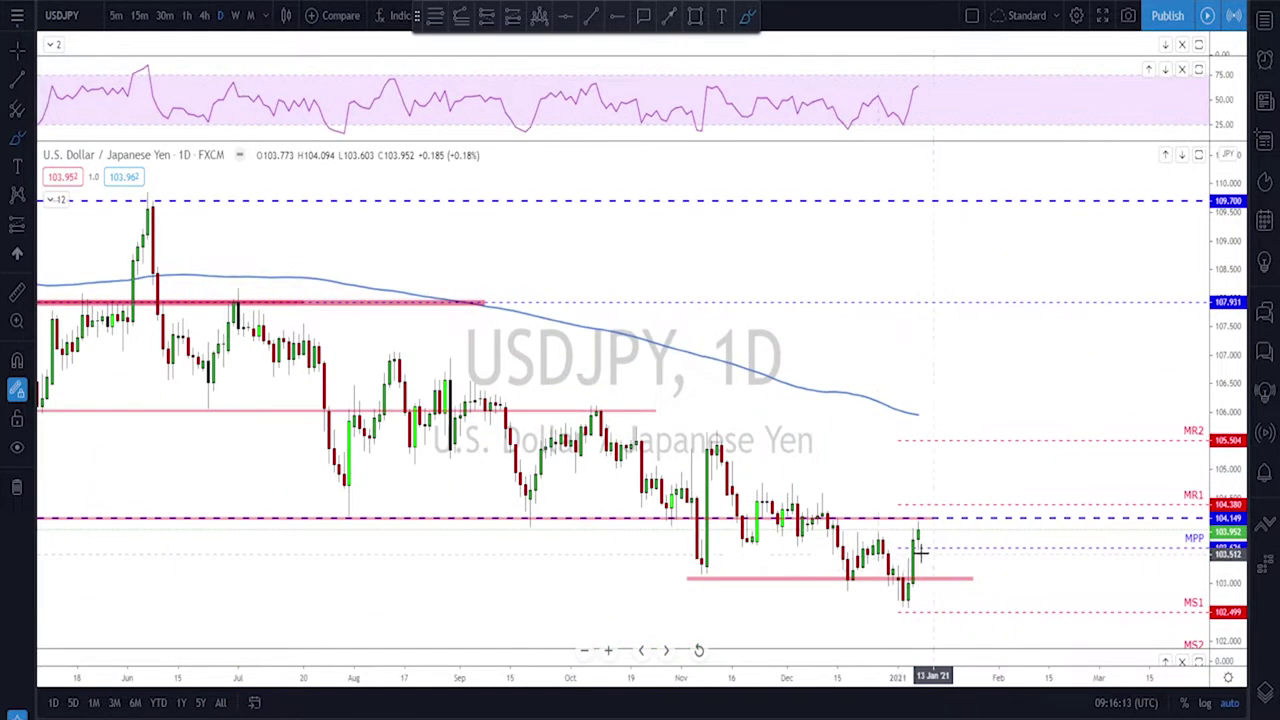
scroll(821, 621, "up", 4)
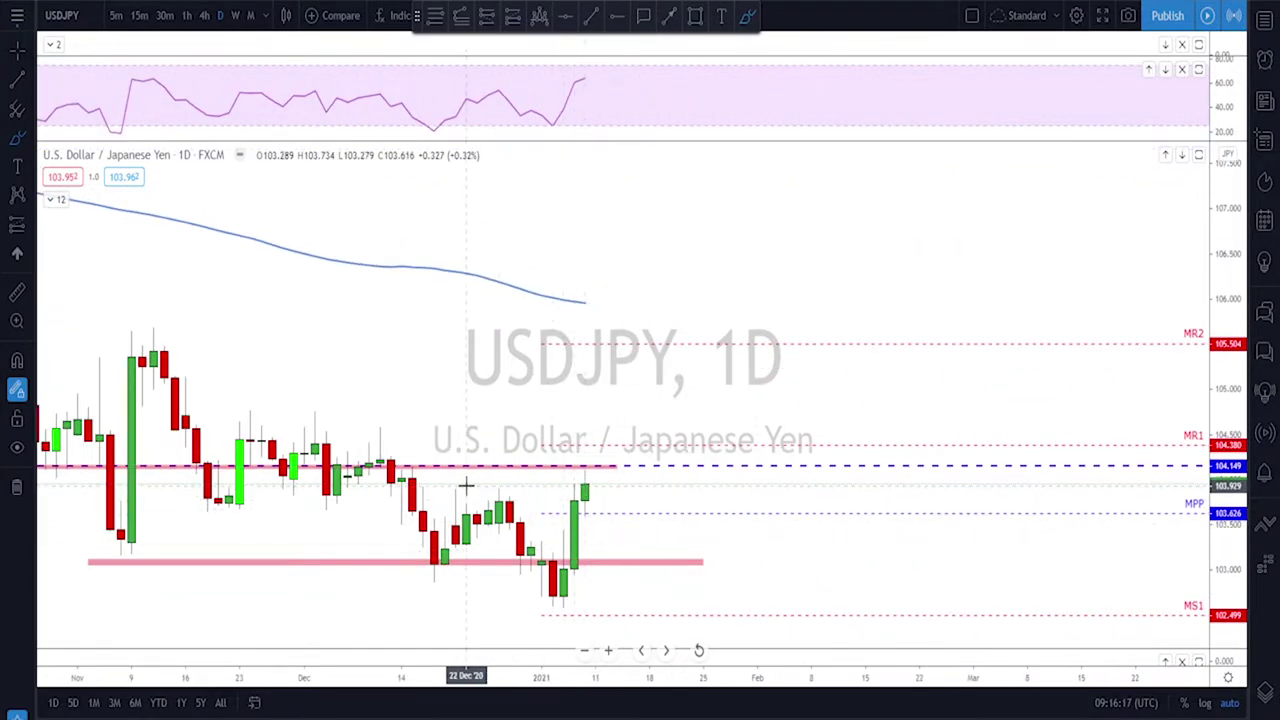
mouse_move(455, 488)
left_mouse_down()
mouse_move(511, 484)
mouse_move(490, 482)
left_mouse_up()
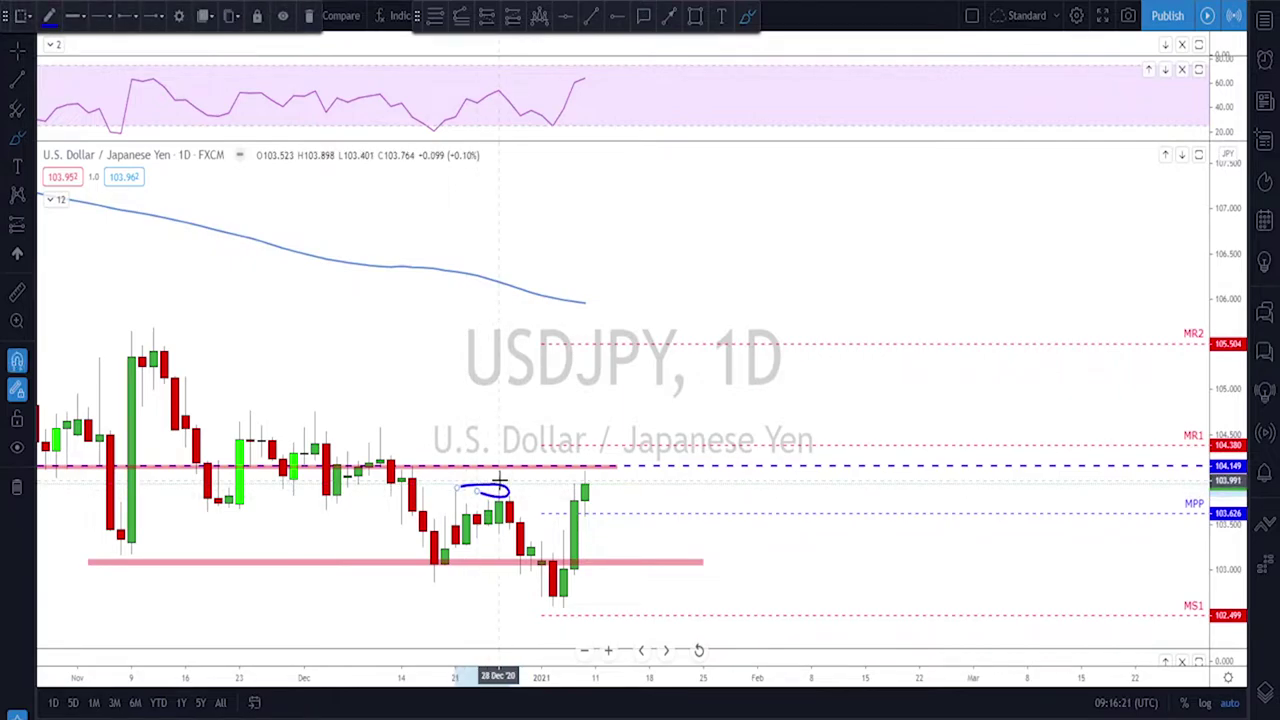
key("Delete")
- Trace USDJPY's rise from the December low and drop to the January low, circle the peak between them, and undo the strokes
scroll(543, 491, "down", 3)
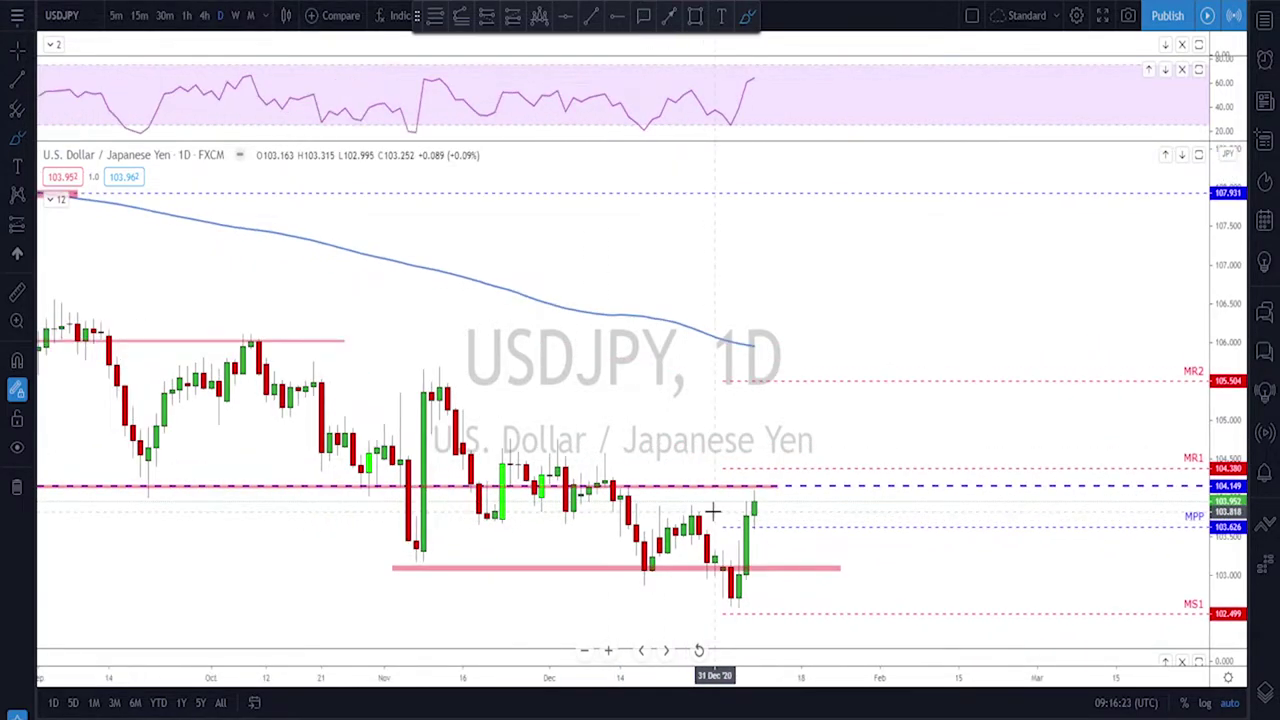
scroll(713, 512, "down", 2)
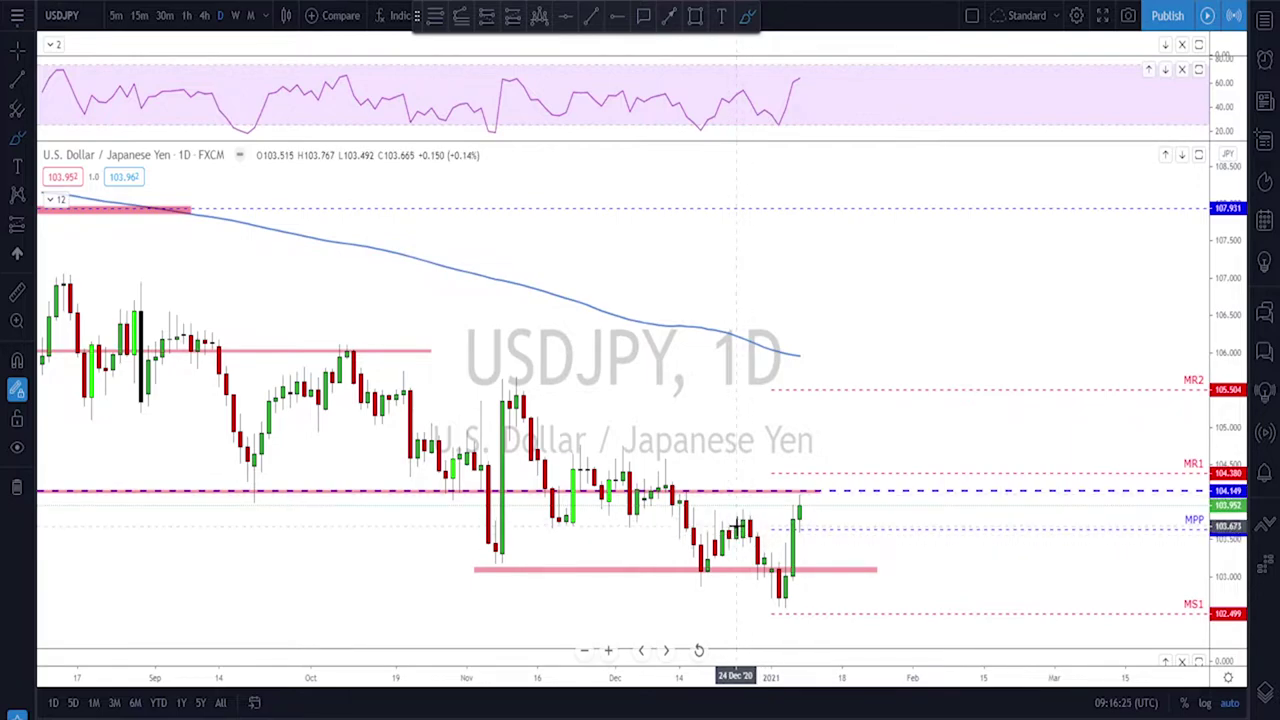
mouse_move(700, 578)
left_mouse_down()
mouse_move(750, 518)
mouse_move(776, 600)
mouse_move(749, 530)
mouse_move(757, 500)
left_mouse_up()
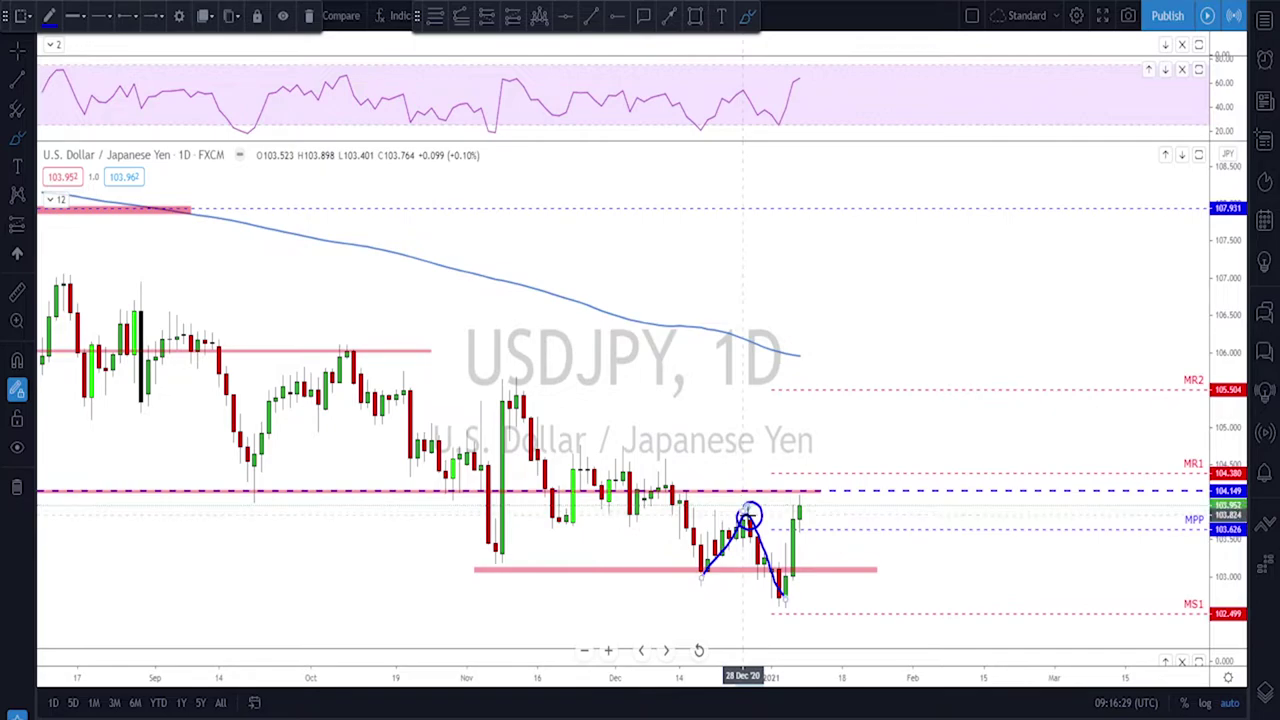
key("ctrl+z")
- Circle the large early November USDJPY rally candle rising from the red support line
scroll(818, 509, "down", 3)
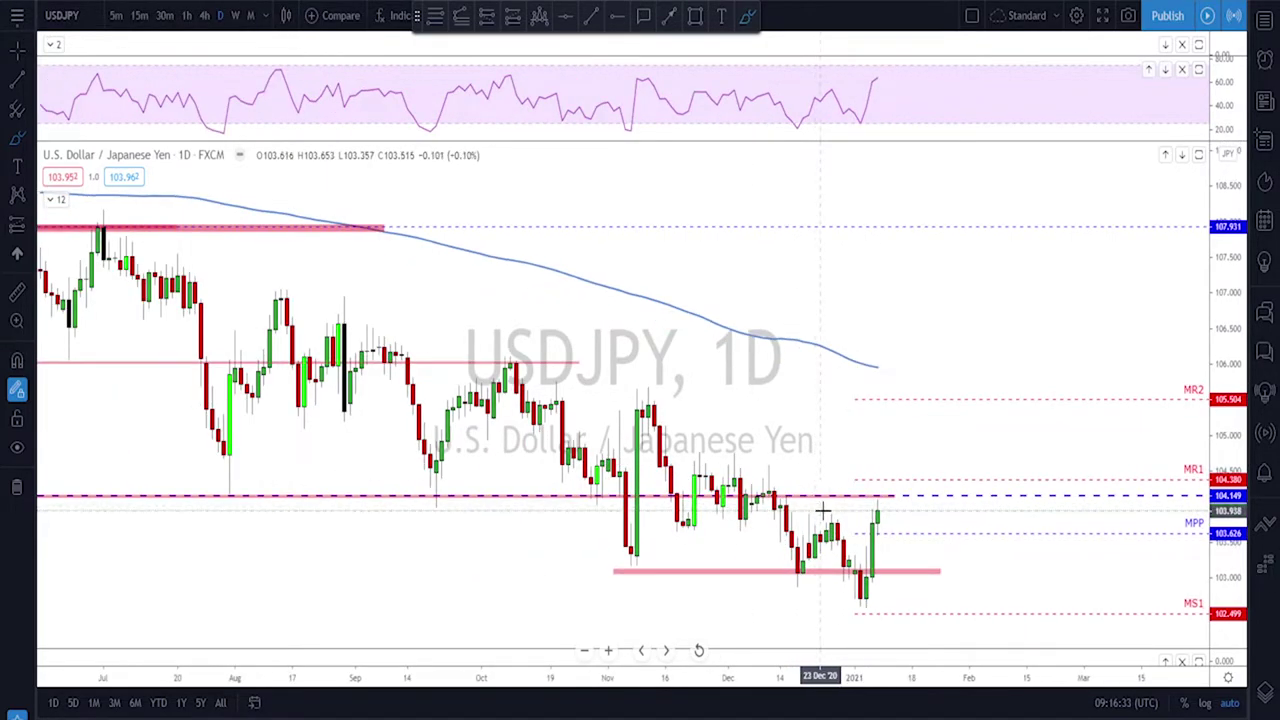
mouse_move(648, 390)
left_mouse_down()
mouse_move(620, 440)
mouse_move(640, 570)
mouse_move(657, 410)
left_mouse_up()
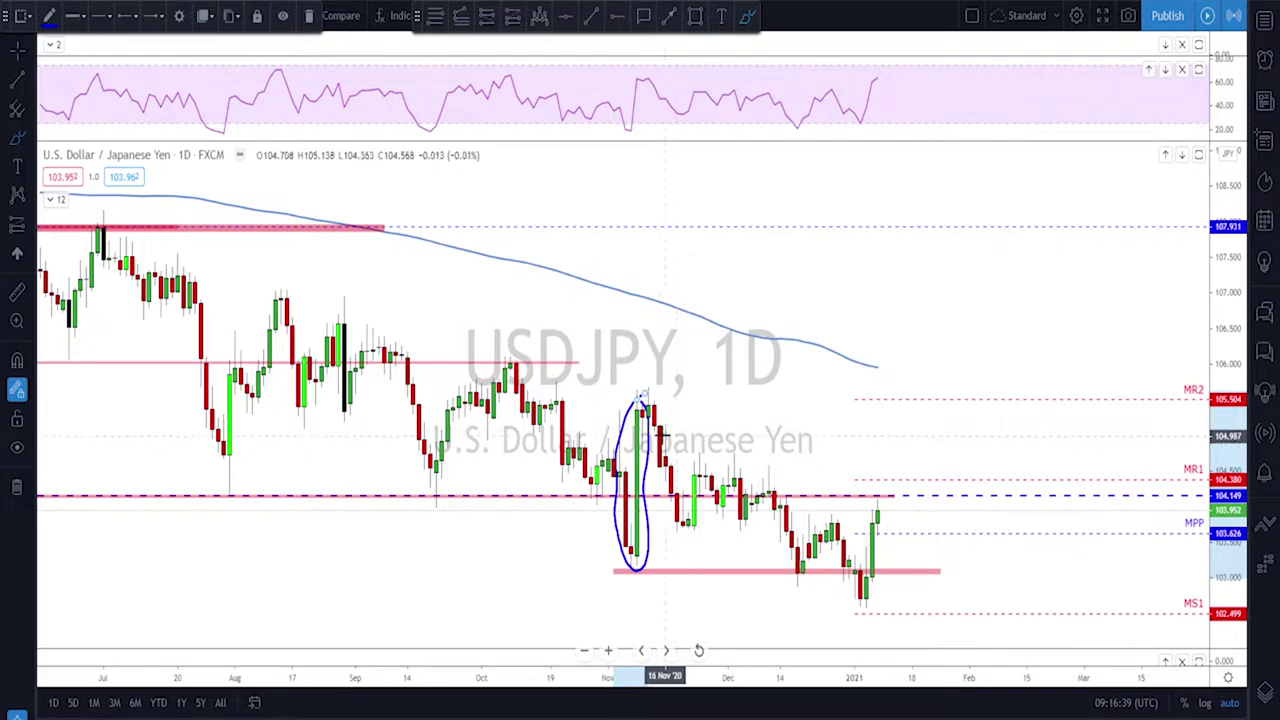
- Remove the November rally circle, brush across the oscillator's mid-December and early January lows, and undo the stroke
key("ctrl+z")
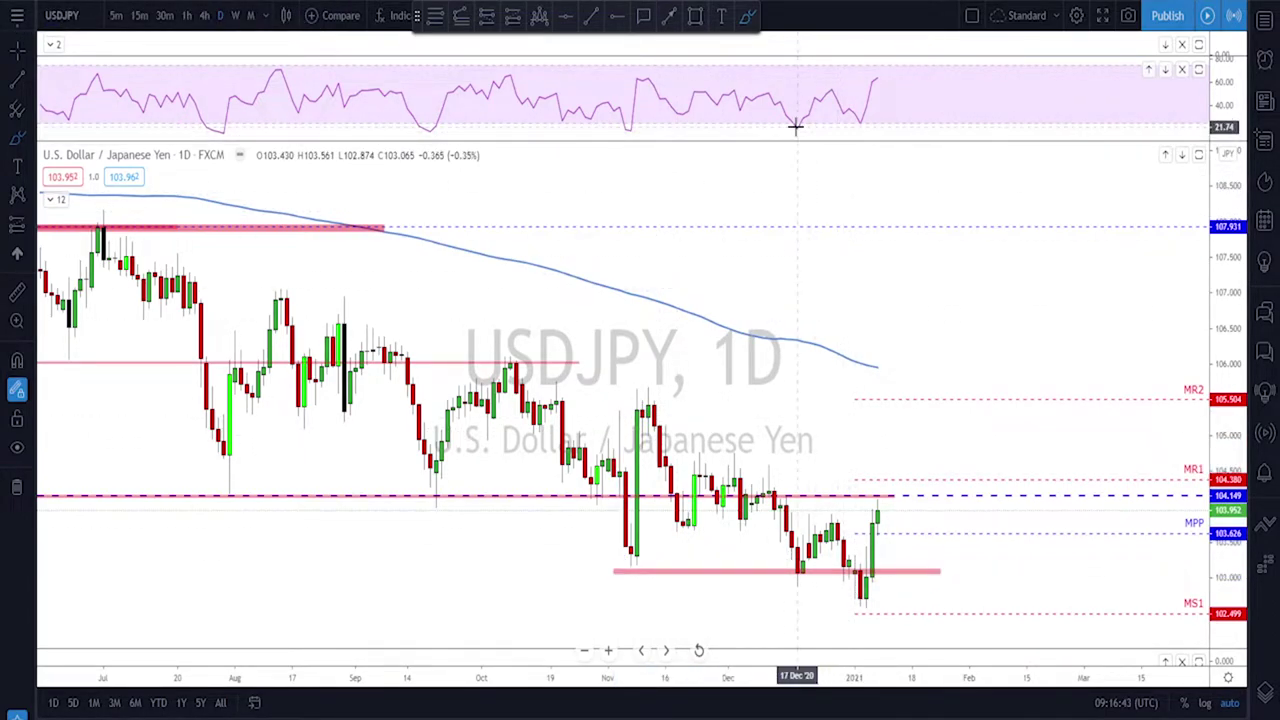
left_click_drag(796, 129, 855, 128)
key("ctrl+z")
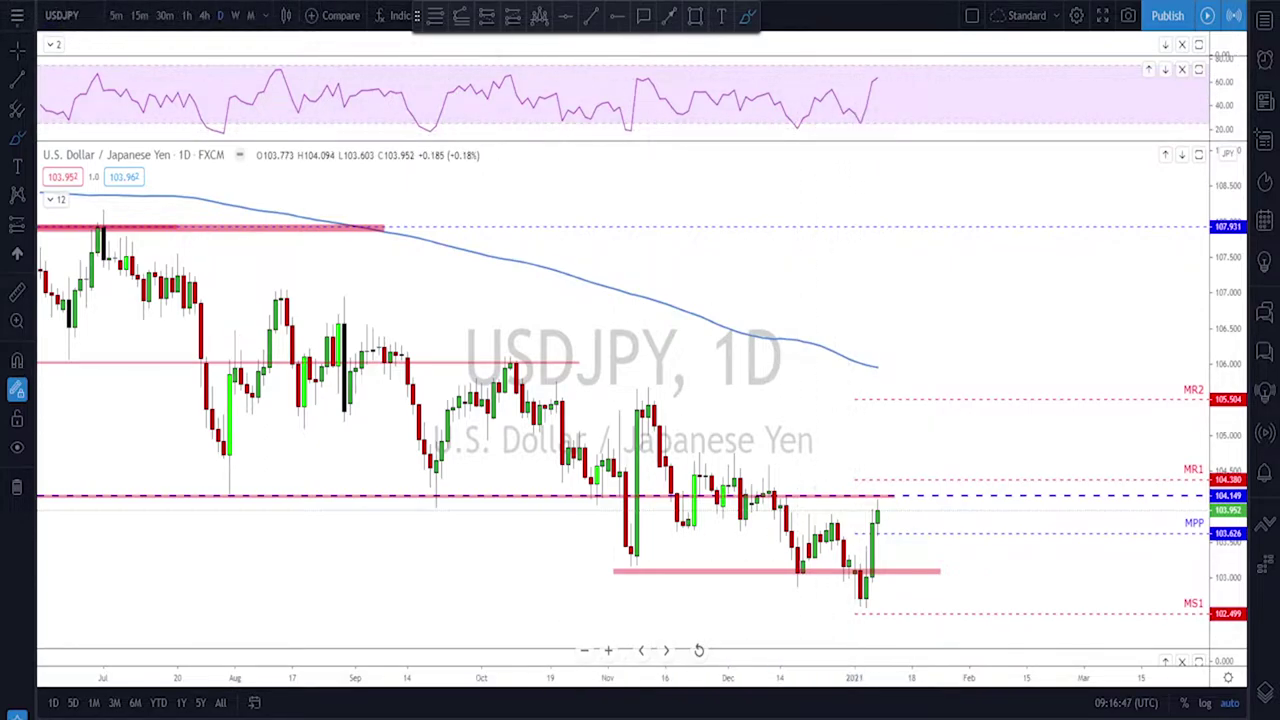
- Switch USDJPY to weekly, draw a descending trendline over the highs since mid-2020 and a breakout path circled at 107.931, and undo the strokes
left_click(235, 15)
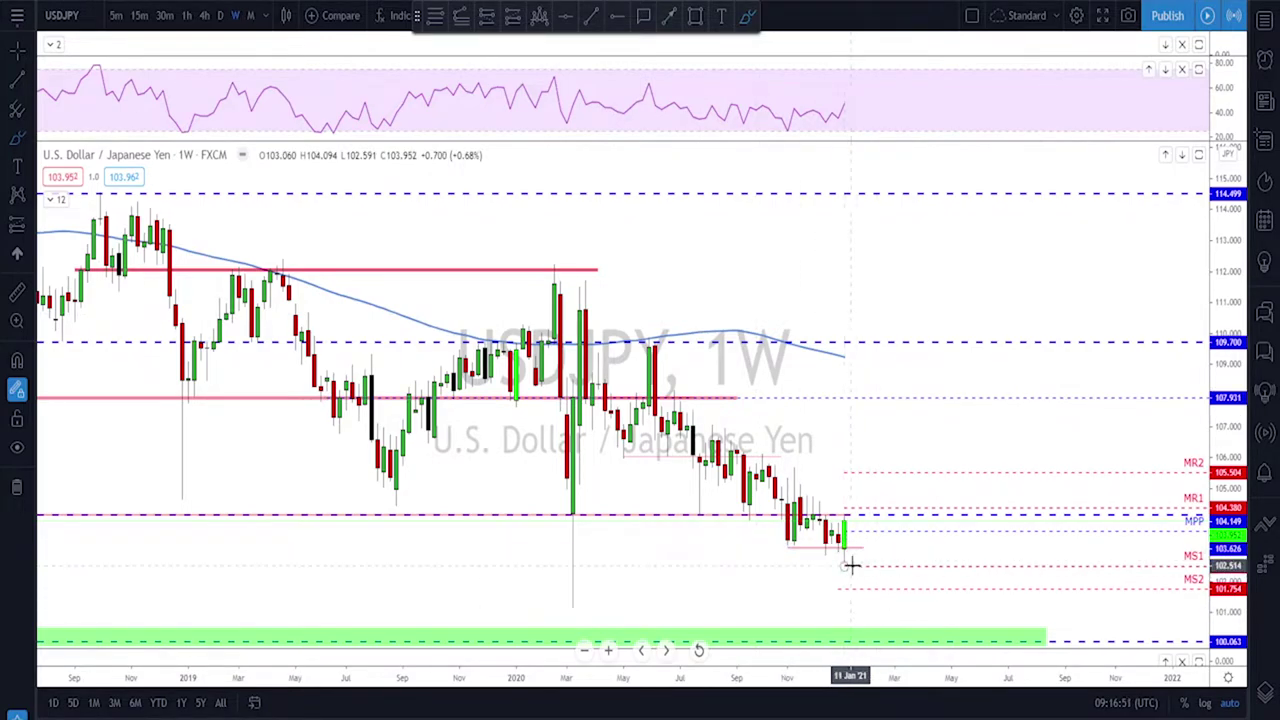
left_click_drag(683, 393, 858, 527)
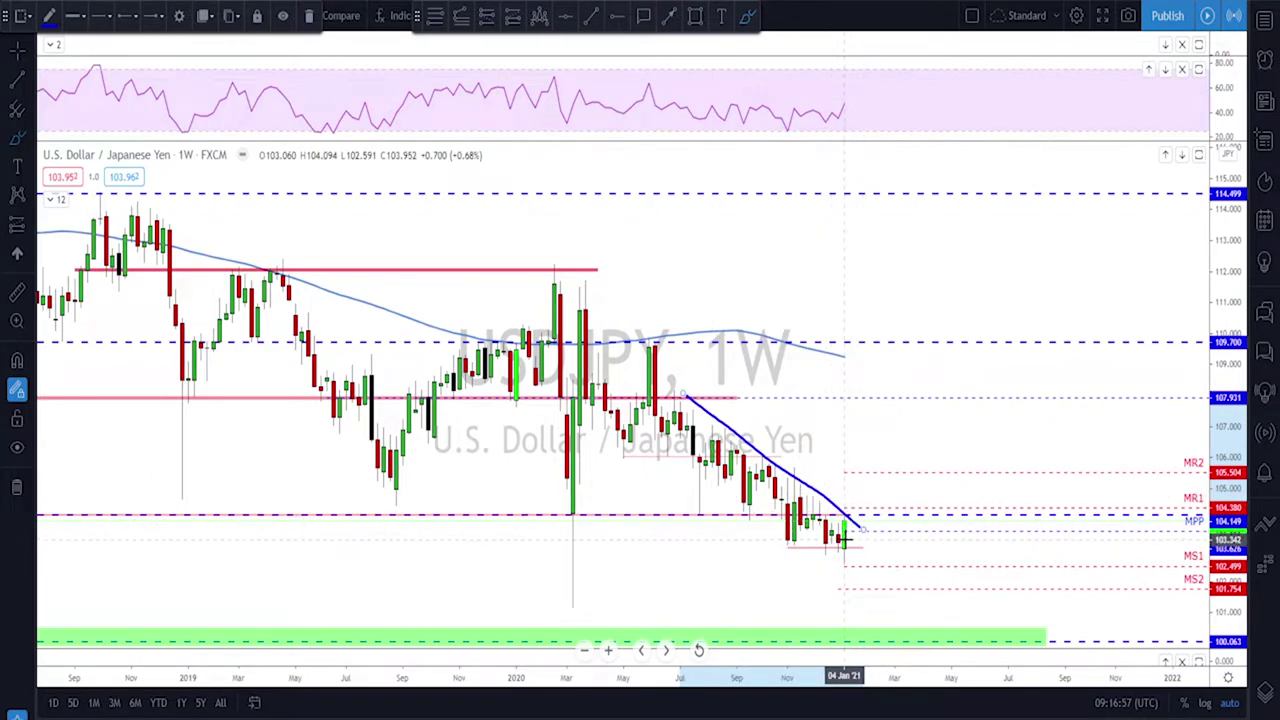
left_click_drag(862, 521, 872, 389)
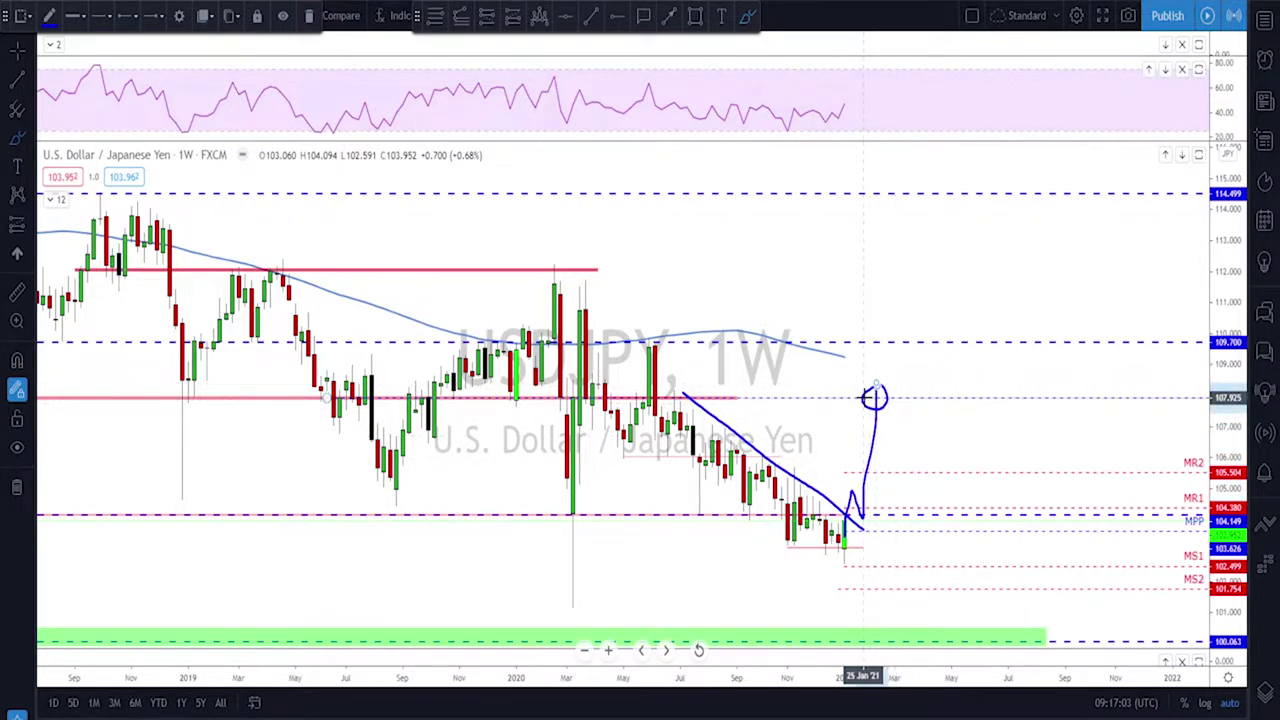
key("ctrl+z")
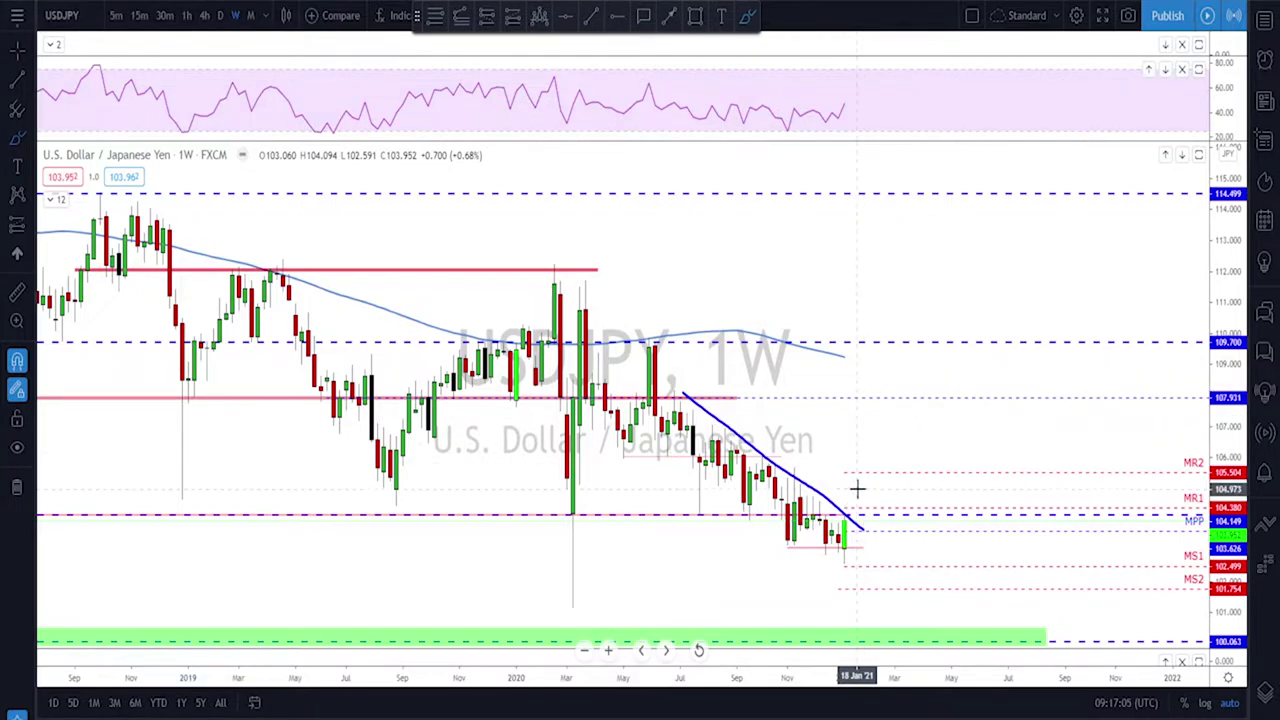
key("ctrl+z")
- Trace USDJPY's weekly swings down since July 2020, add a descending line over the highs and an upward breakout stroke, and delete the strokes
scroll(846, 531, "down", 3)
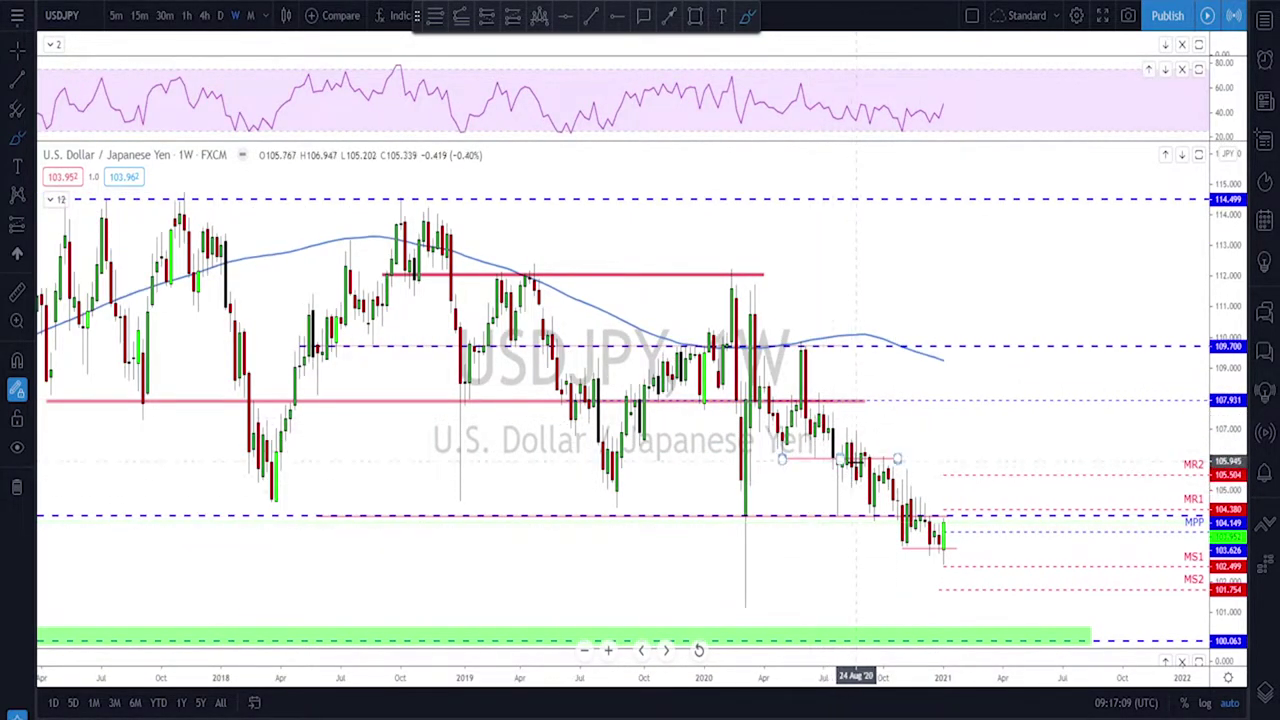
mouse_move(834, 456)
left_mouse_down()
mouse_move(840, 482)
mouse_move(847, 443)
mouse_move(858, 480)
mouse_move(870, 470)
mouse_move(884, 500)
mouse_move(935, 537)
mouse_move(948, 460)
mouse_move(948, 512)
mouse_move(862, 432)
left_mouse_up()
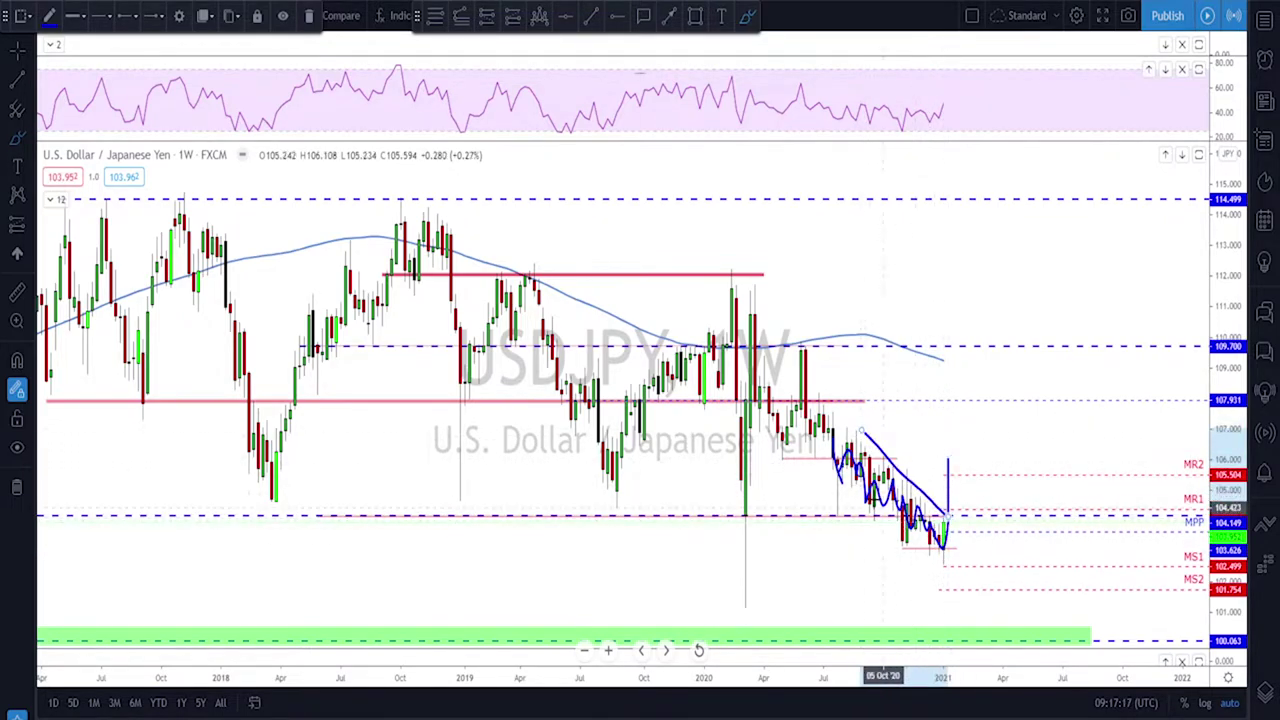
key("Delete")
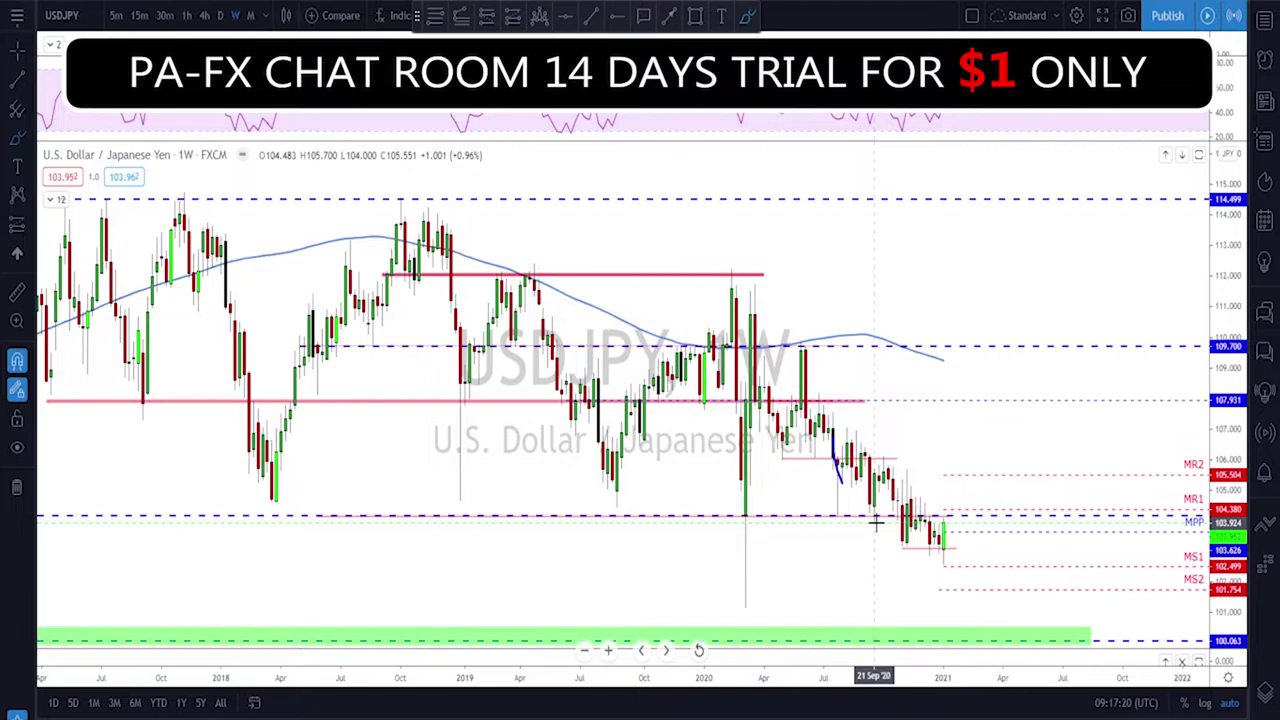
- Switch USDJPY to 4-hour, trace the January rally up to MR1, project a further rise toward the 105.000 zone, and remove the strokes
left_click(214, 17)
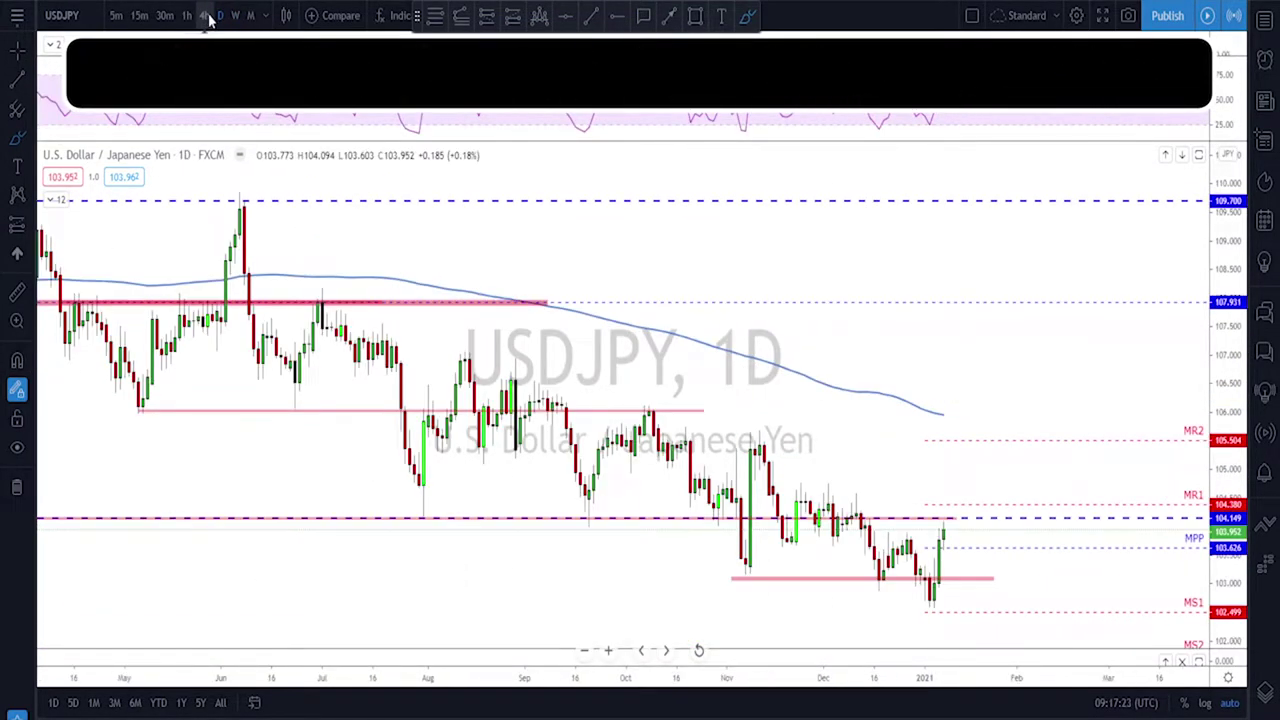
left_click(209, 16)
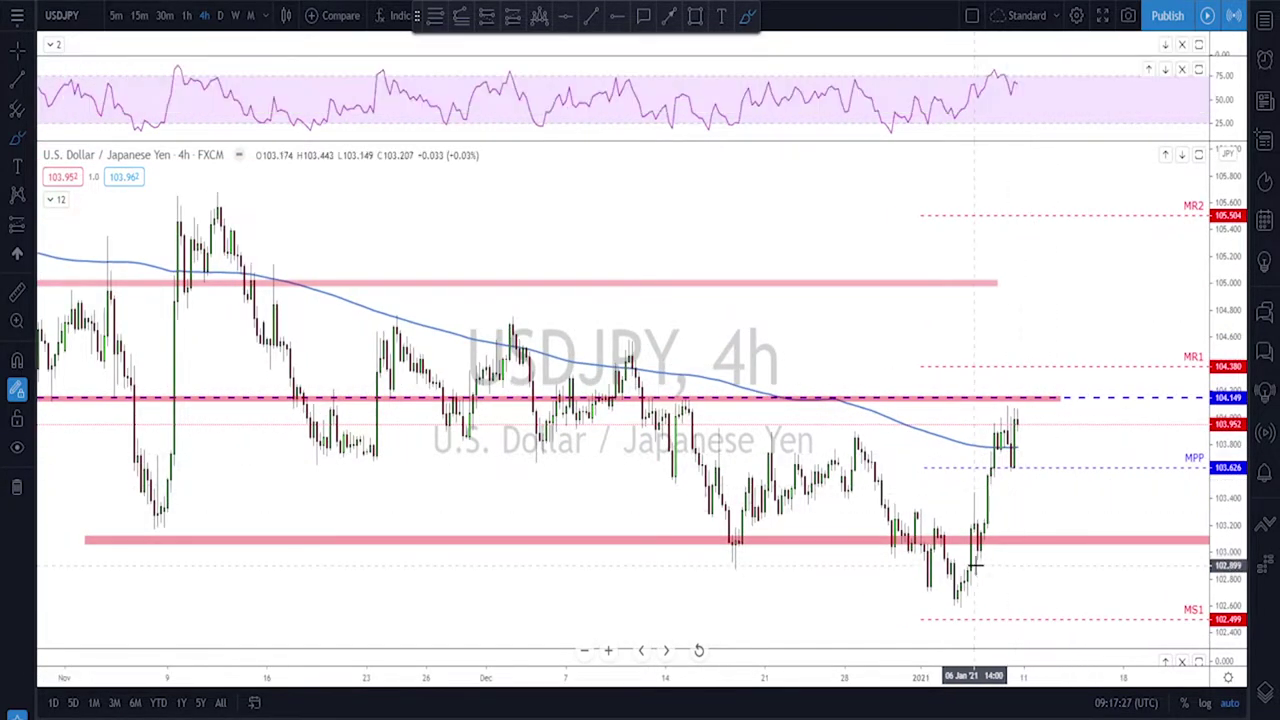
scroll(962, 577, "down", 2)
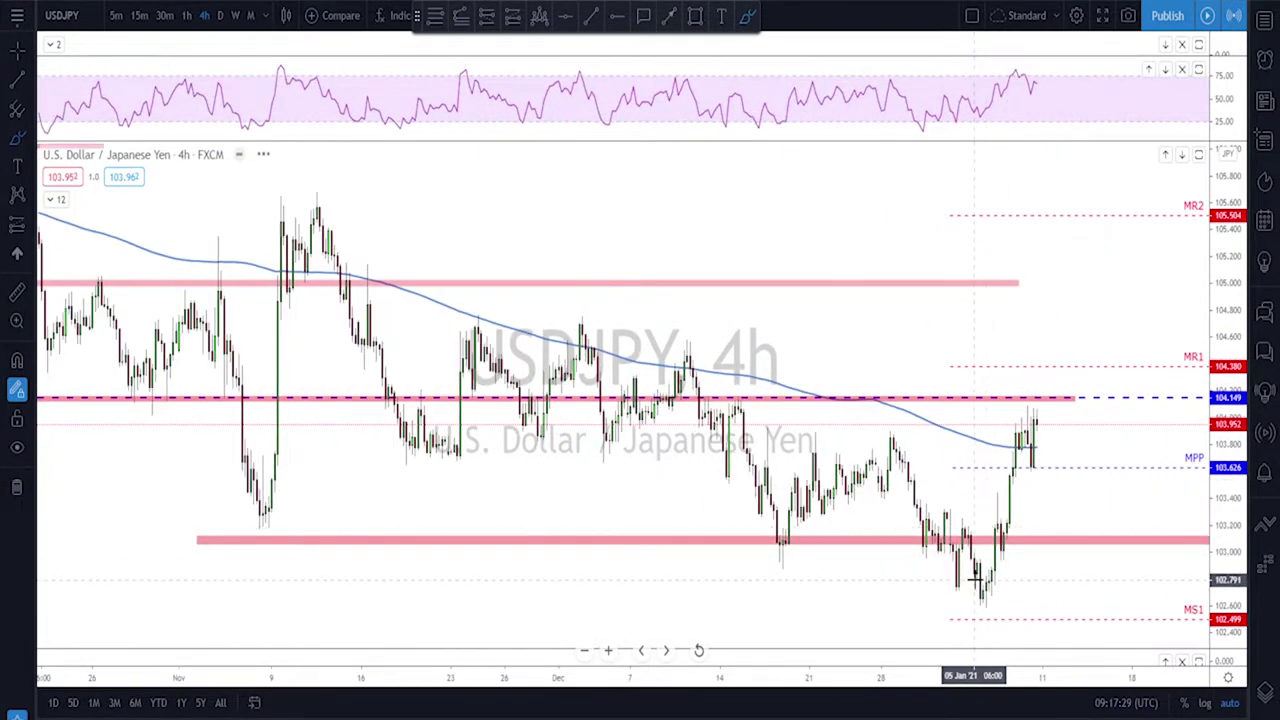
scroll(962, 577, "up", 1)
mouse_move(934, 603)
left_mouse_down()
mouse_move(948, 507)
mouse_move(962, 554)
mouse_move(981, 455)
mouse_move(1003, 466)
mouse_move(1006, 416)
mouse_move(968, 421)
mouse_move(1016, 421)
mouse_move(1013, 373)
left_mouse_up()
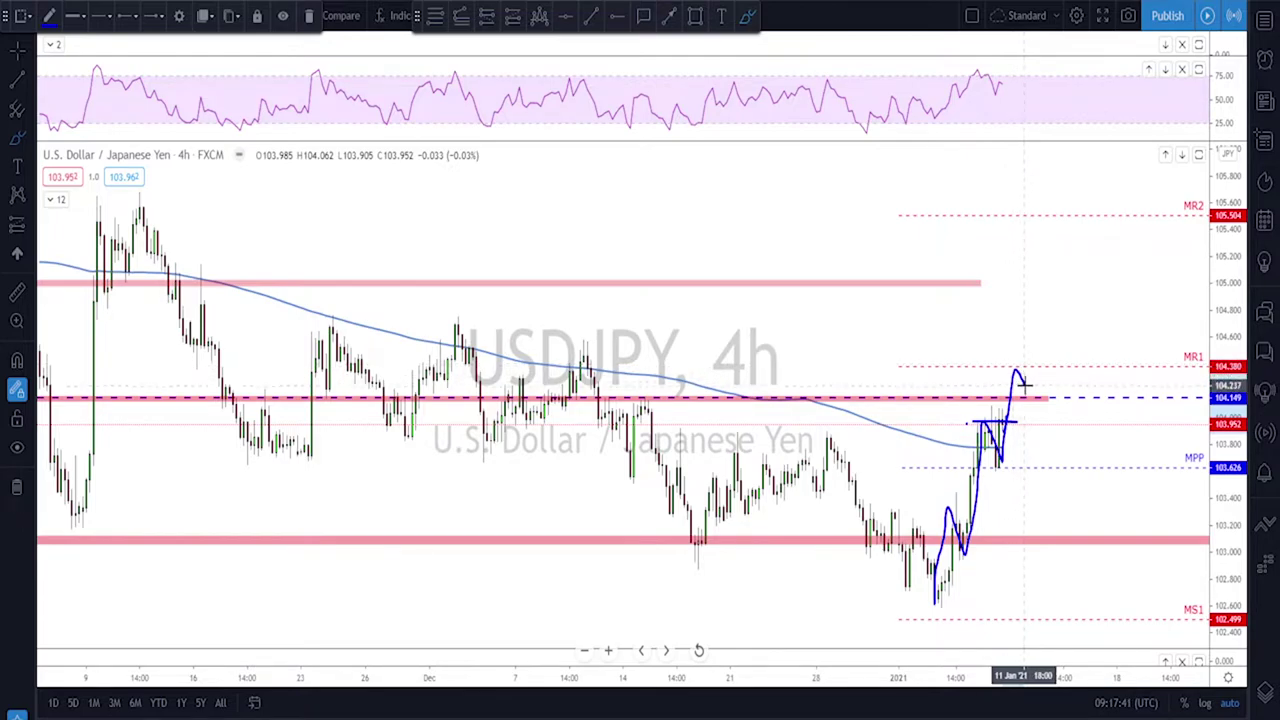
left_click_drag(1042, 426, 1065, 292)
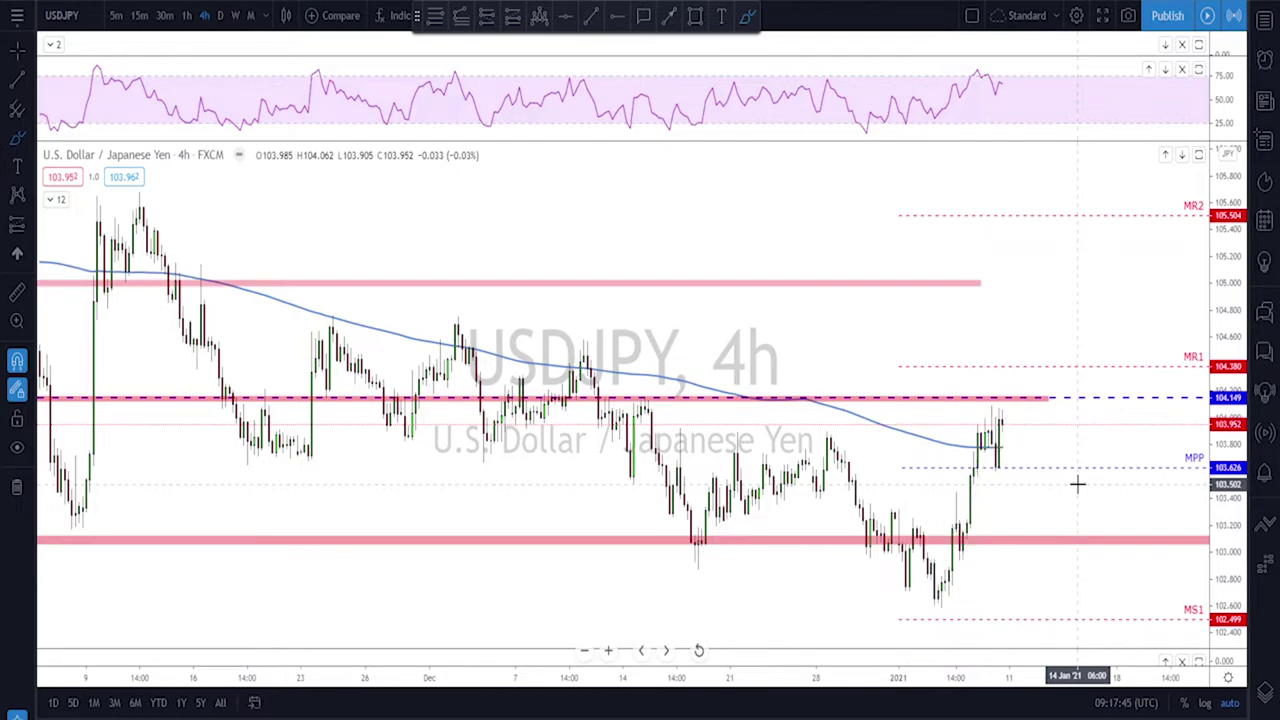
scroll(1040, 455, "down", 2)
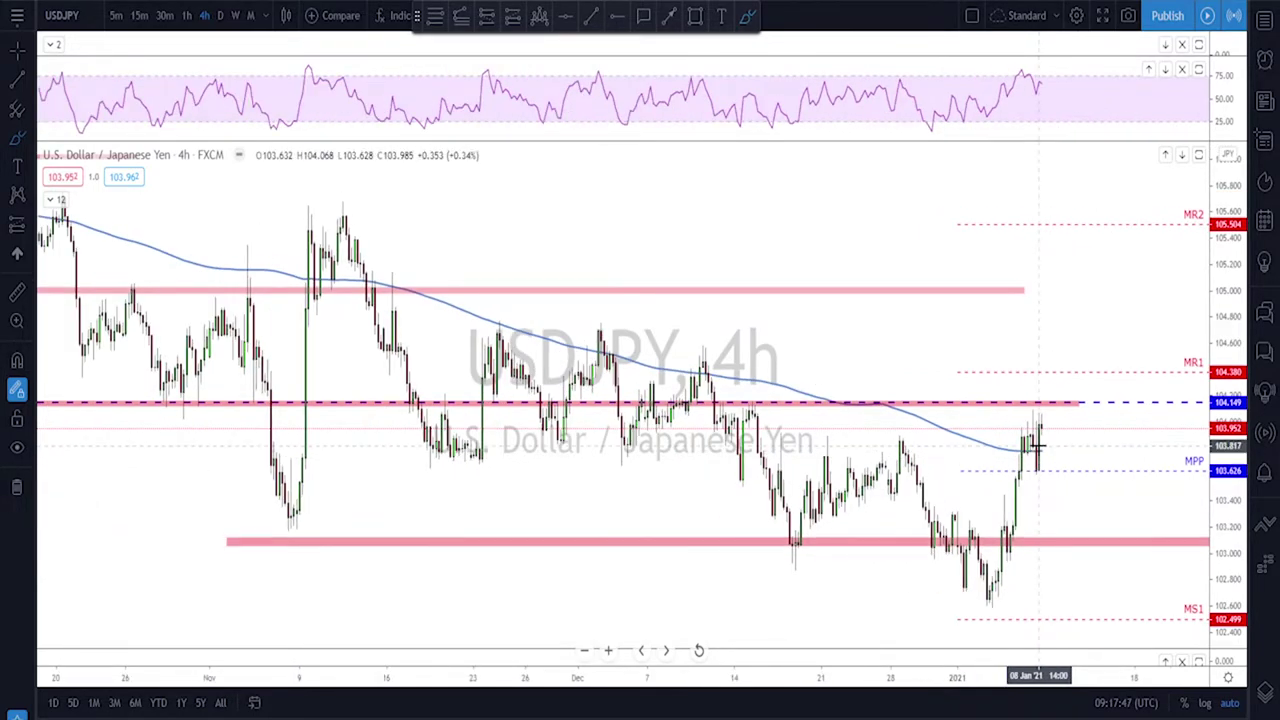
- Switch to the weekly USDCHF chart, circle the 2014 lows at the wide pink support zone, and delete the circle
key("space")
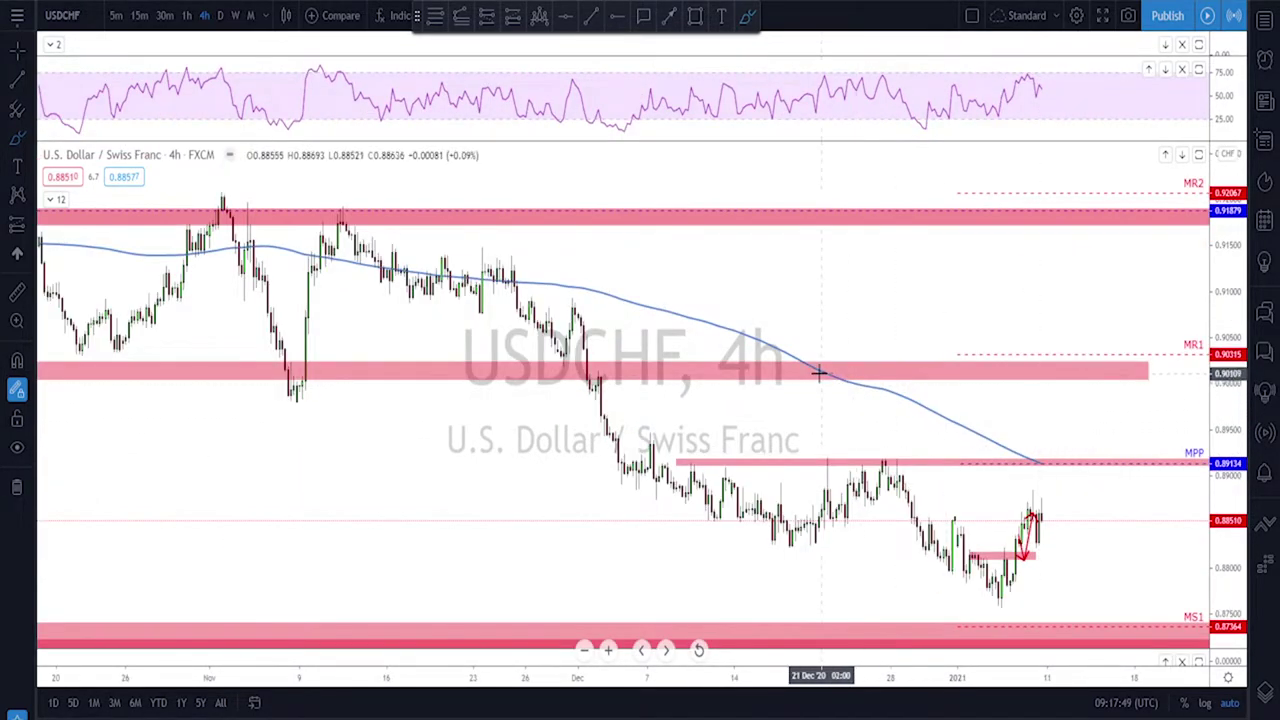
left_click(222, 16)
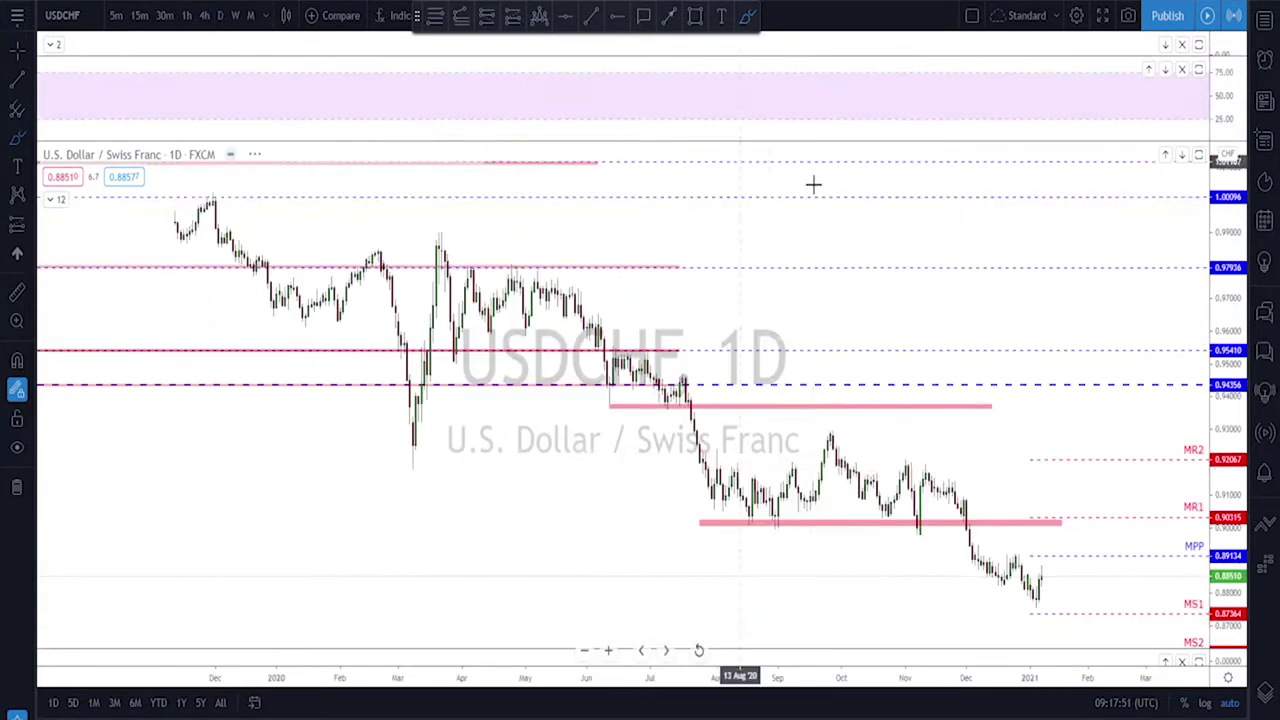
left_click(240, 16)
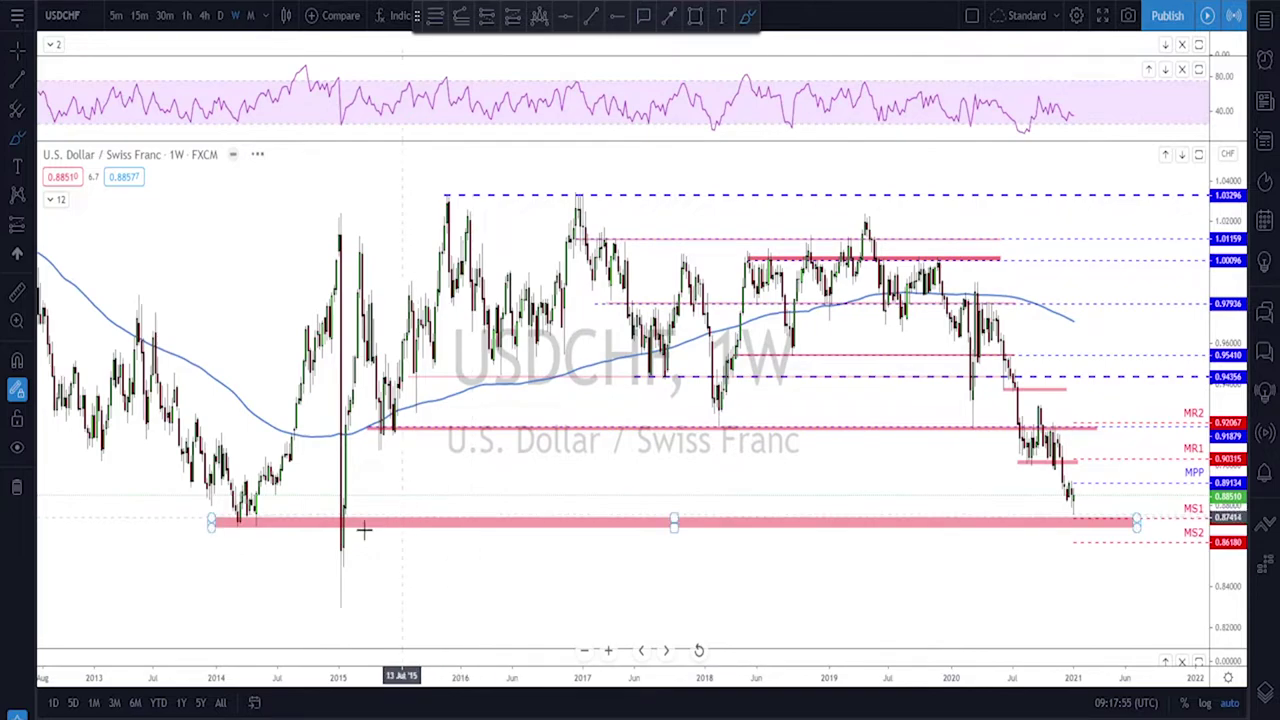
mouse_move(260, 507)
left_mouse_down()
mouse_move(228, 520)
mouse_move(272, 510)
mouse_move(256, 500)
left_mouse_up()
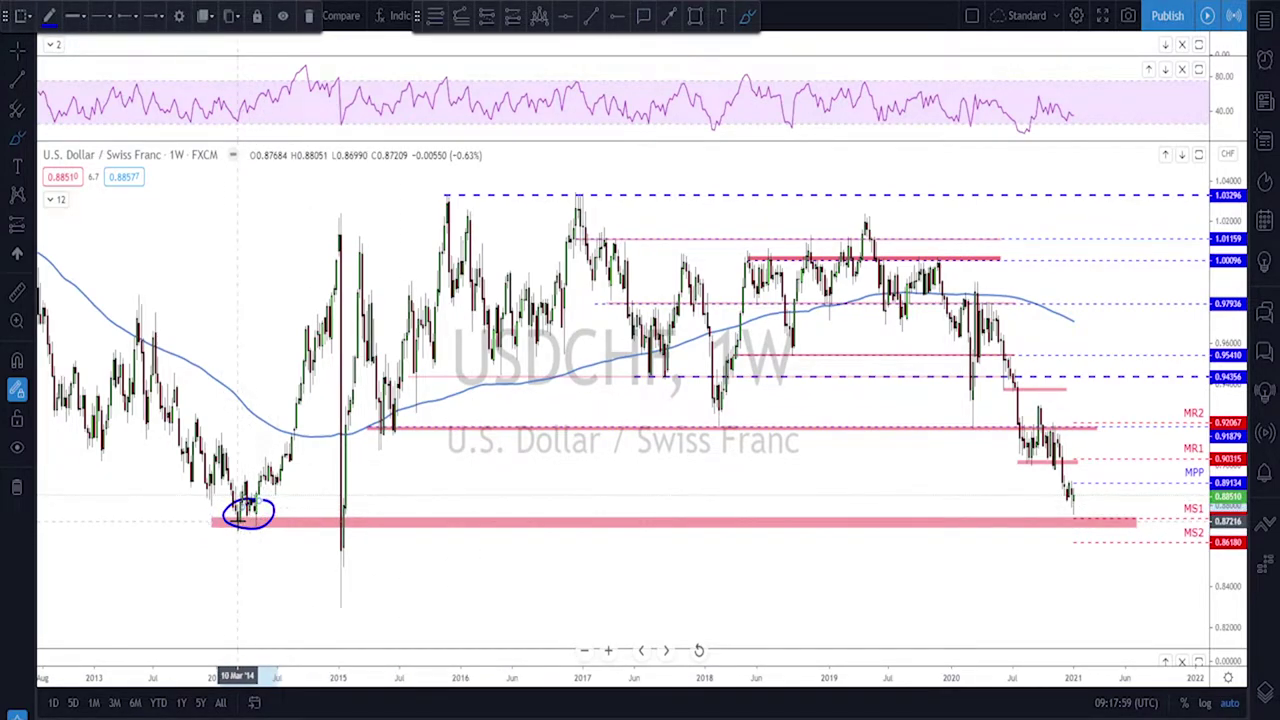
key("Delete")
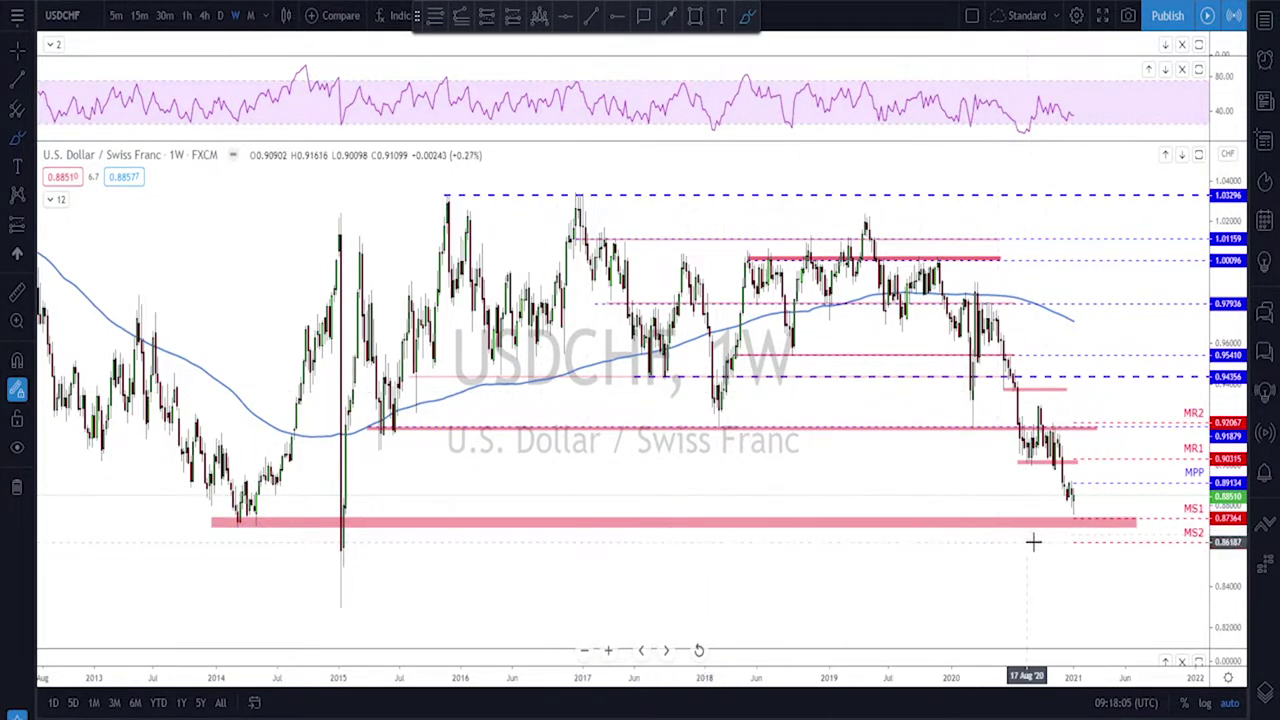
- Switch USDCHF to daily, trace the decline since early December, circle the late December peak, mark the December low level, and undo the strokes
scroll(1060, 527, "up", 4)
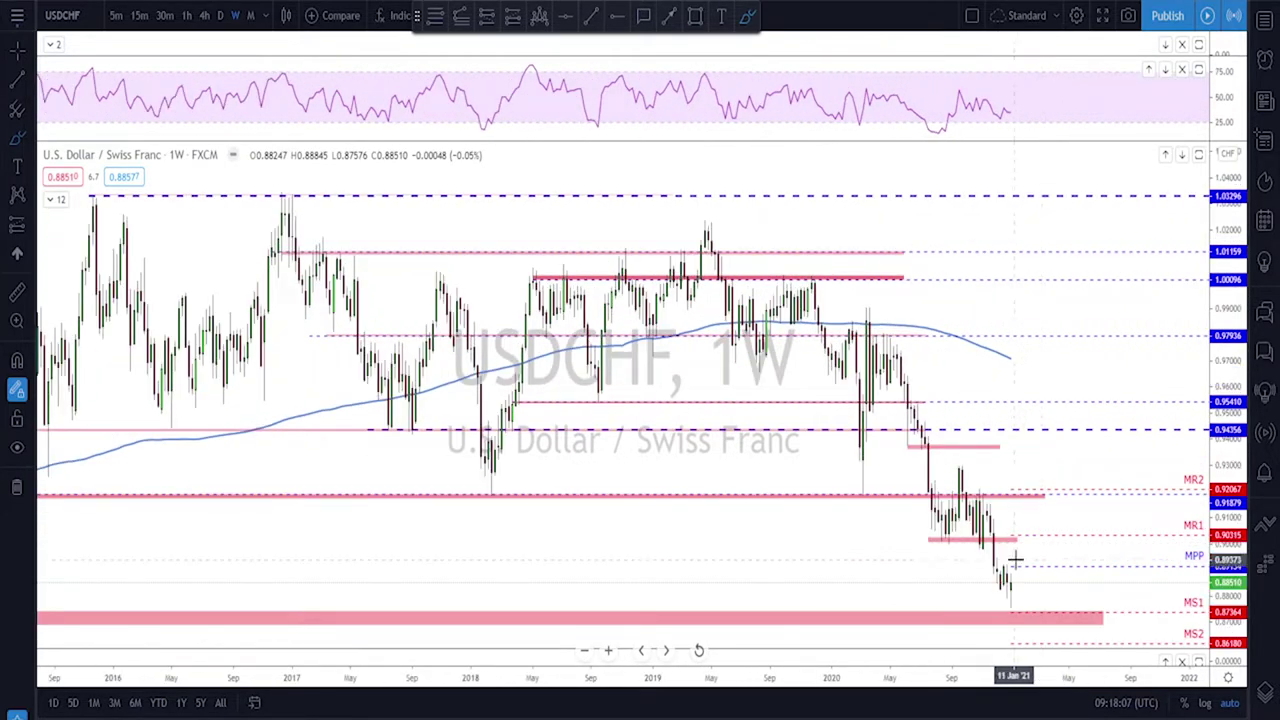
scroll(1015, 592, "up", 2)
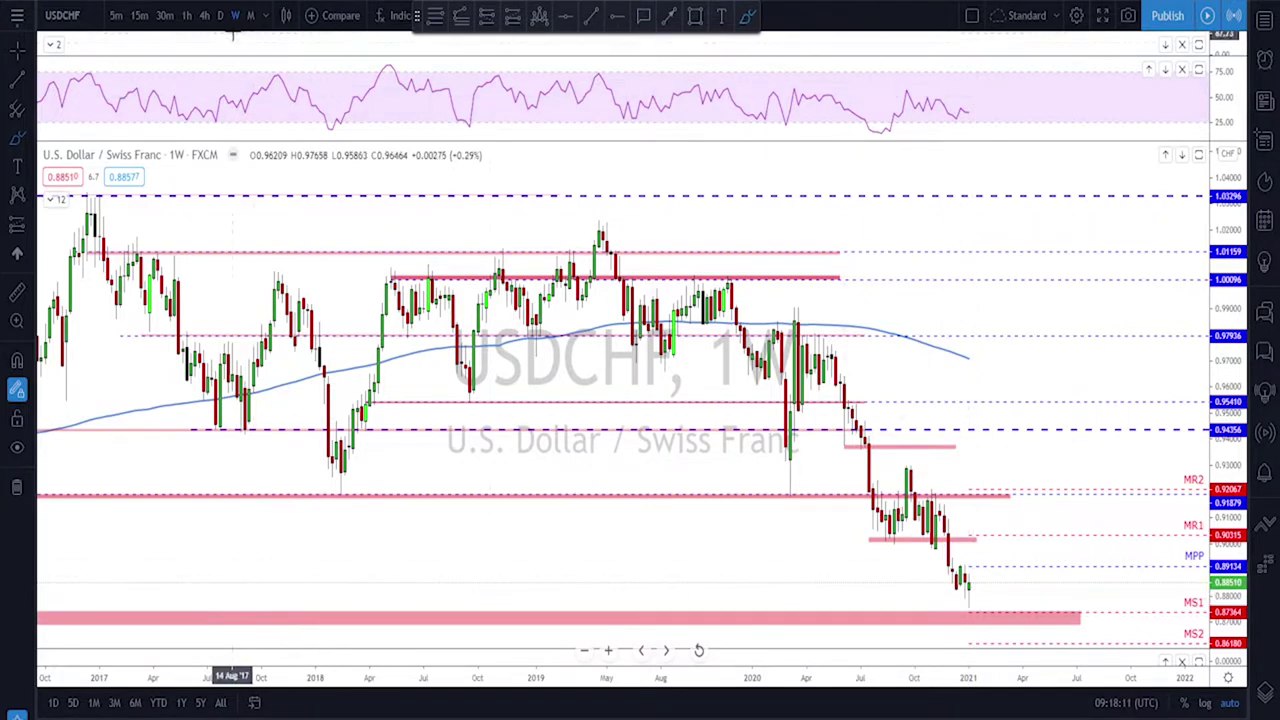
left_click(222, 16)
scroll(966, 543, "up", 3)
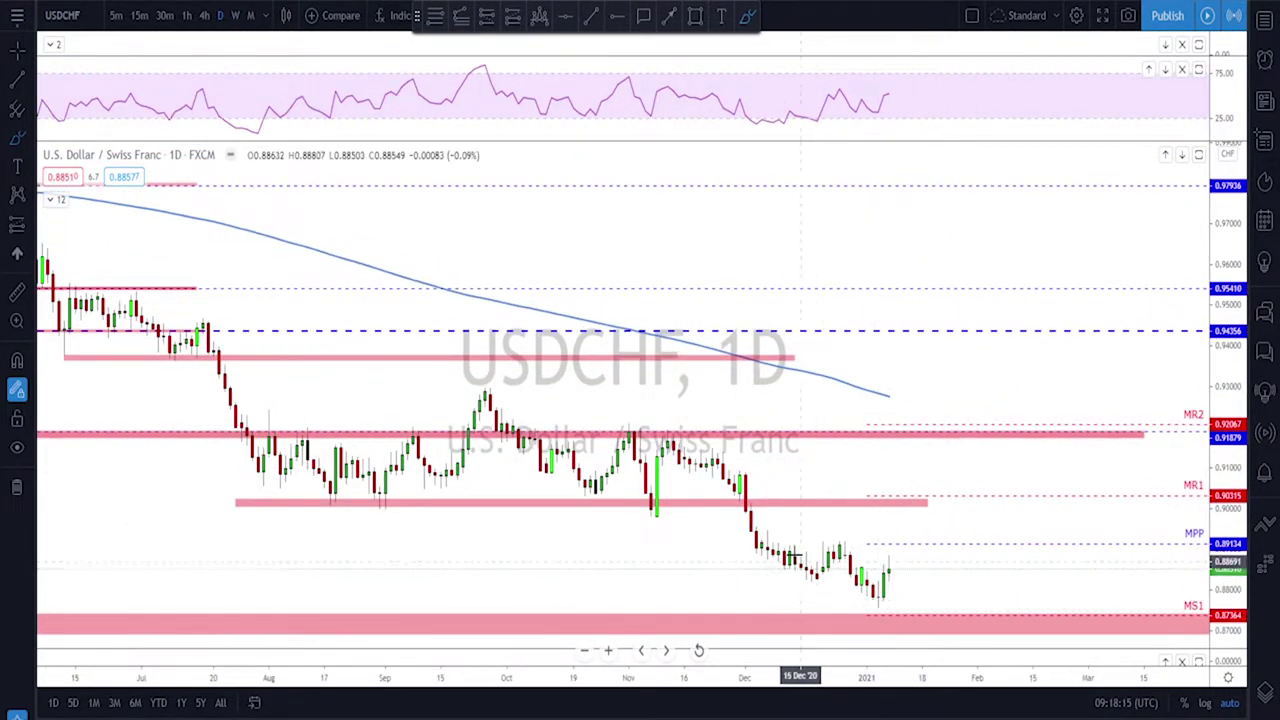
mouse_move(745, 478)
left_mouse_down()
mouse_move(812, 578)
mouse_move(842, 547)
mouse_move(834, 535)
mouse_move(888, 604)
left_mouse_up()
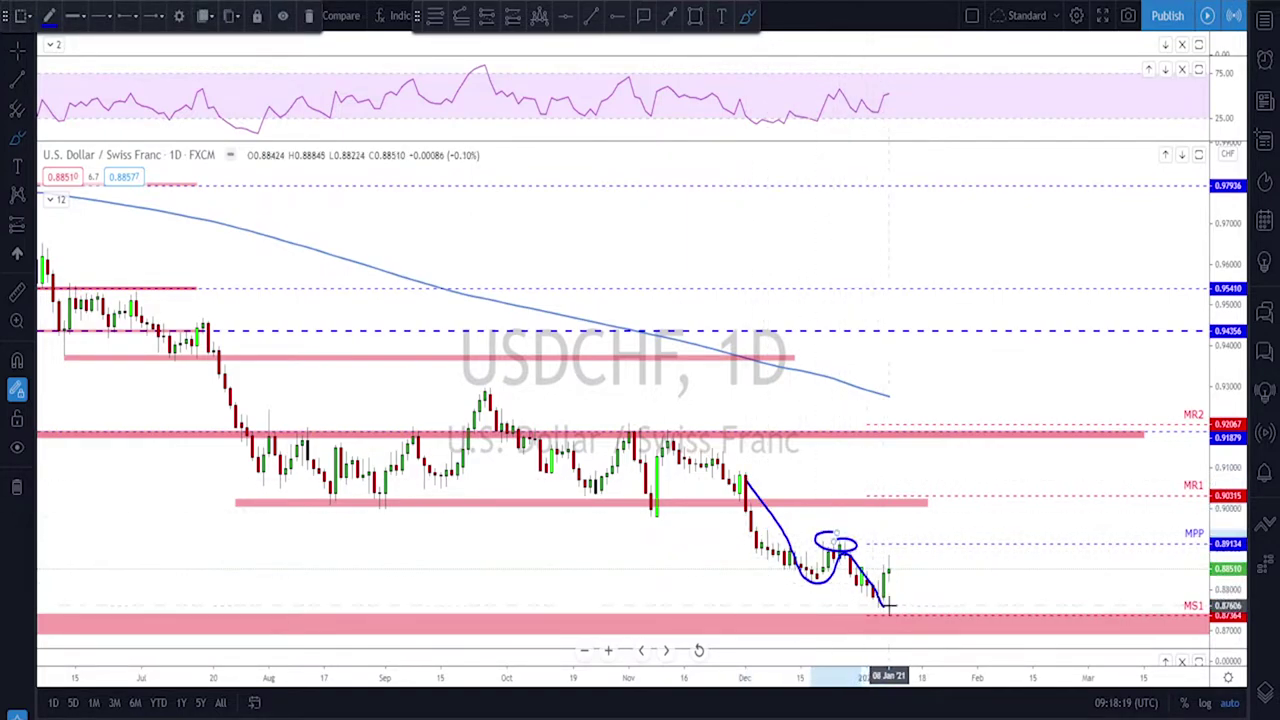
left_click_drag(800, 578, 870, 578)
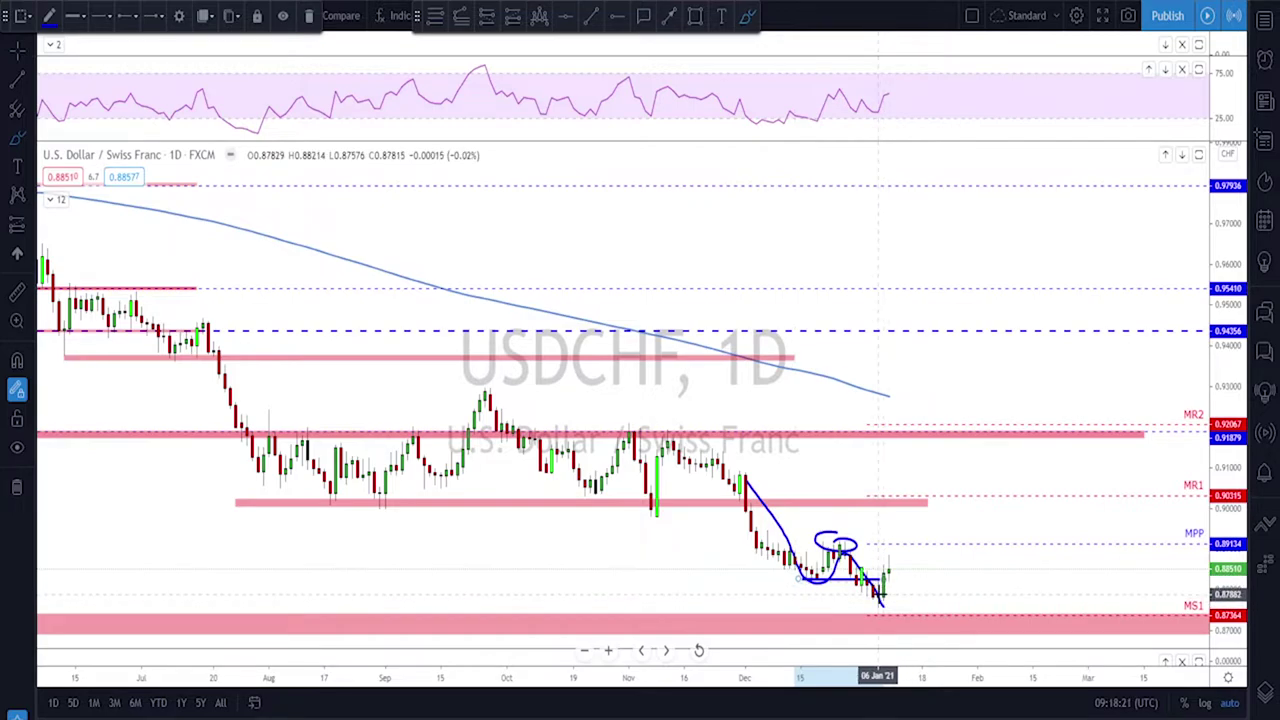
key("ctrl+z")
key("ctrl+z")
- Draw USDCHF's bounce from the January low and projected drop into the pink support zone, mark the zone, and undo the strokes
mouse_move(882, 603)
left_mouse_down()
mouse_move(891, 560)
mouse_move(906, 575)
left_mouse_up()
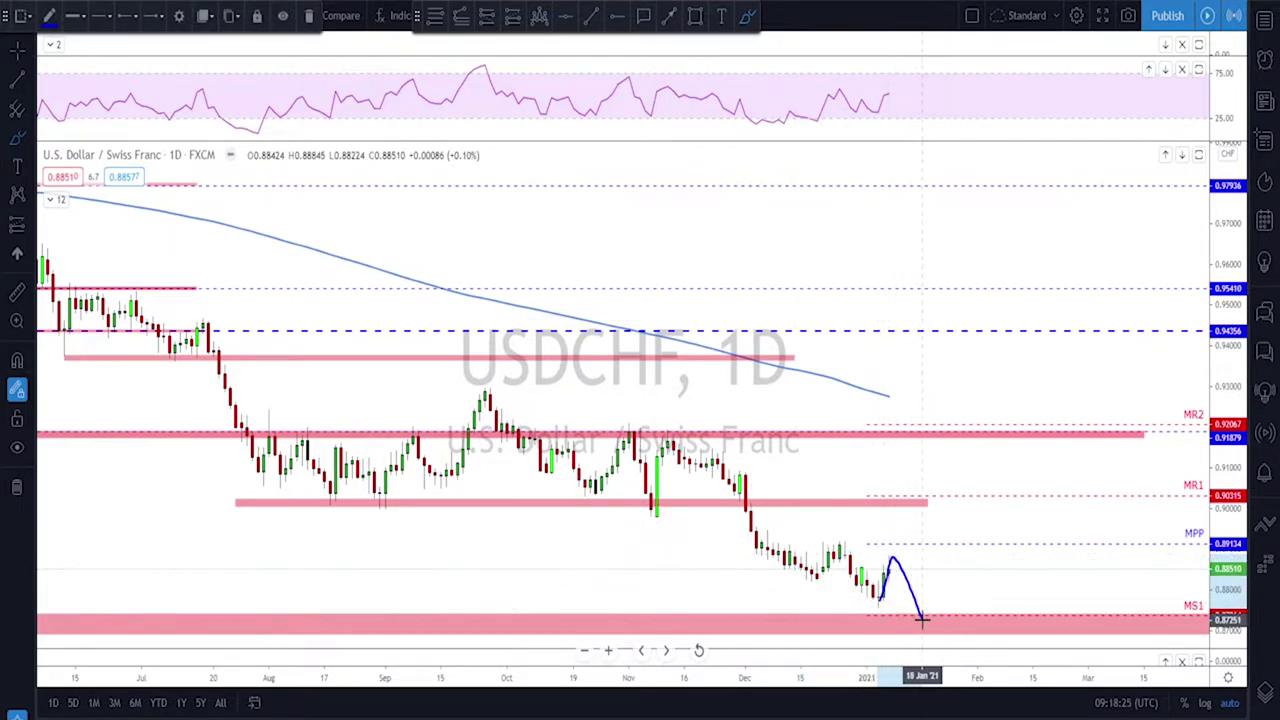
scroll(938, 593, "down", 3)
mouse_move(1012, 607)
left_mouse_down()
mouse_move(997, 610)
mouse_move(1053, 607)
left_mouse_up()
key("ctrl+z")
key("ctrl+z")
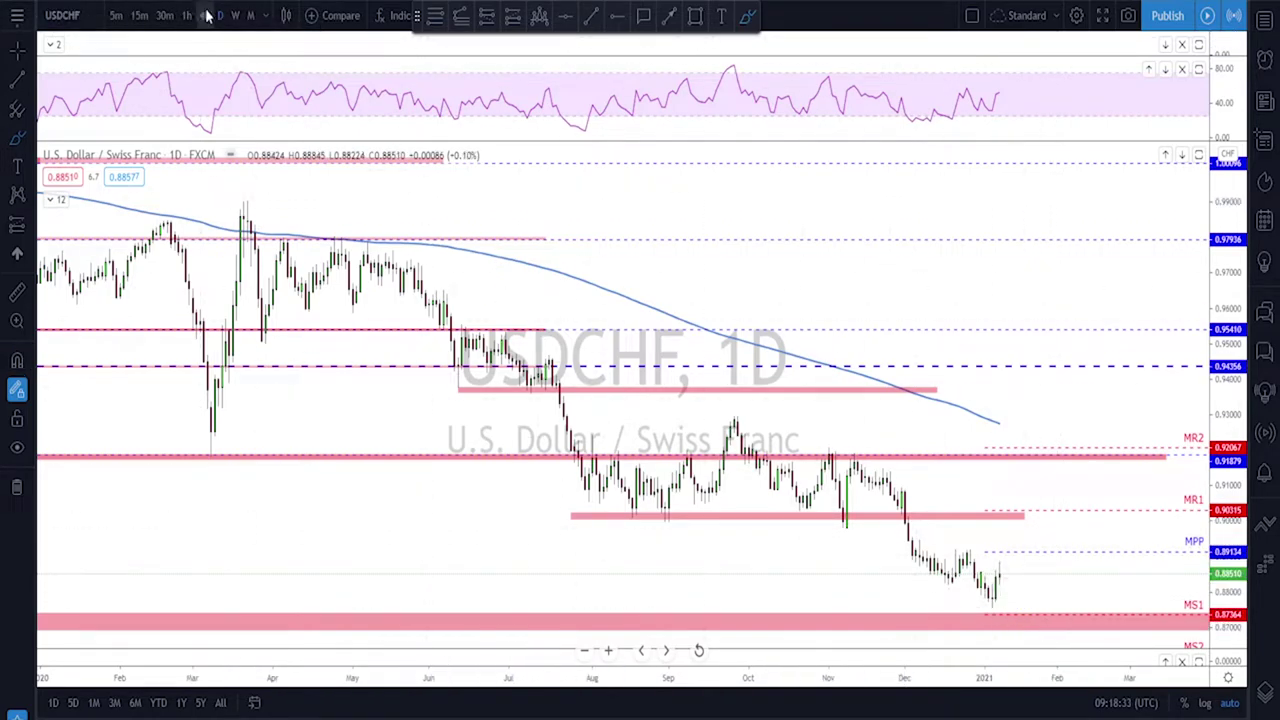
- Switch USDCHF to 4-hour, brush a rounded curve beneath the early January lows, and undo the curve
left_click(204, 15)
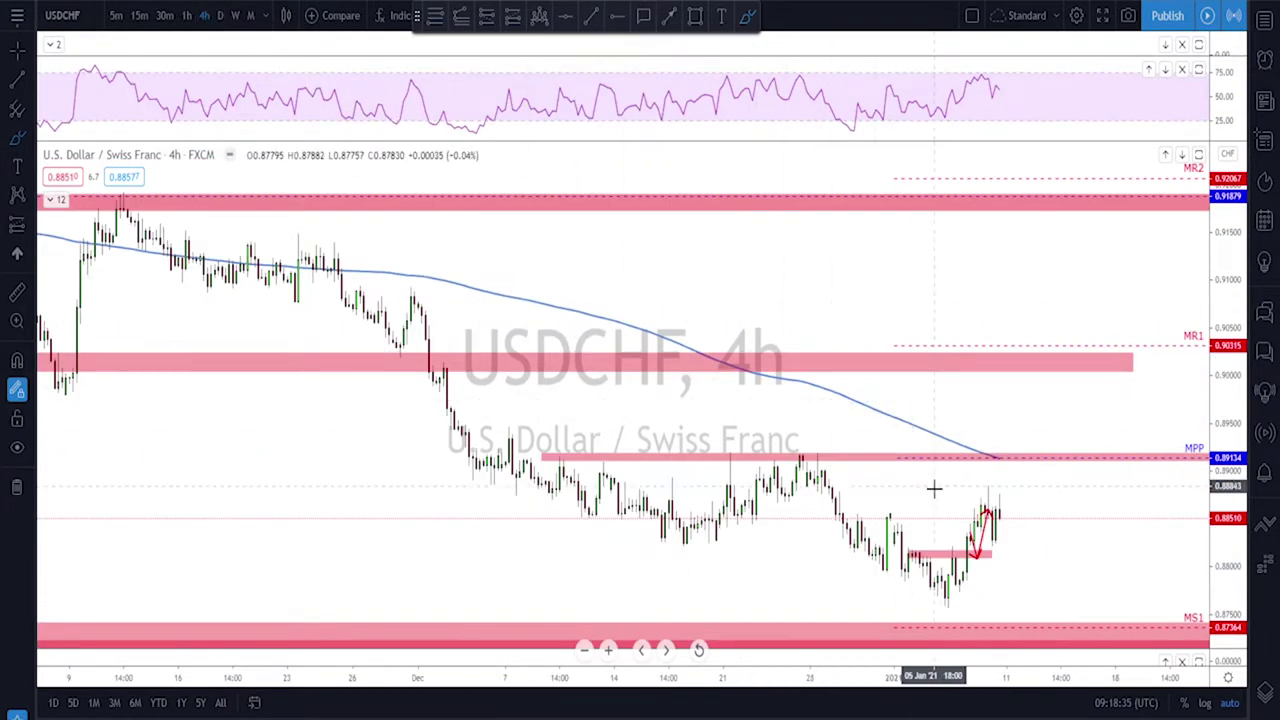
left_click(955, 554)
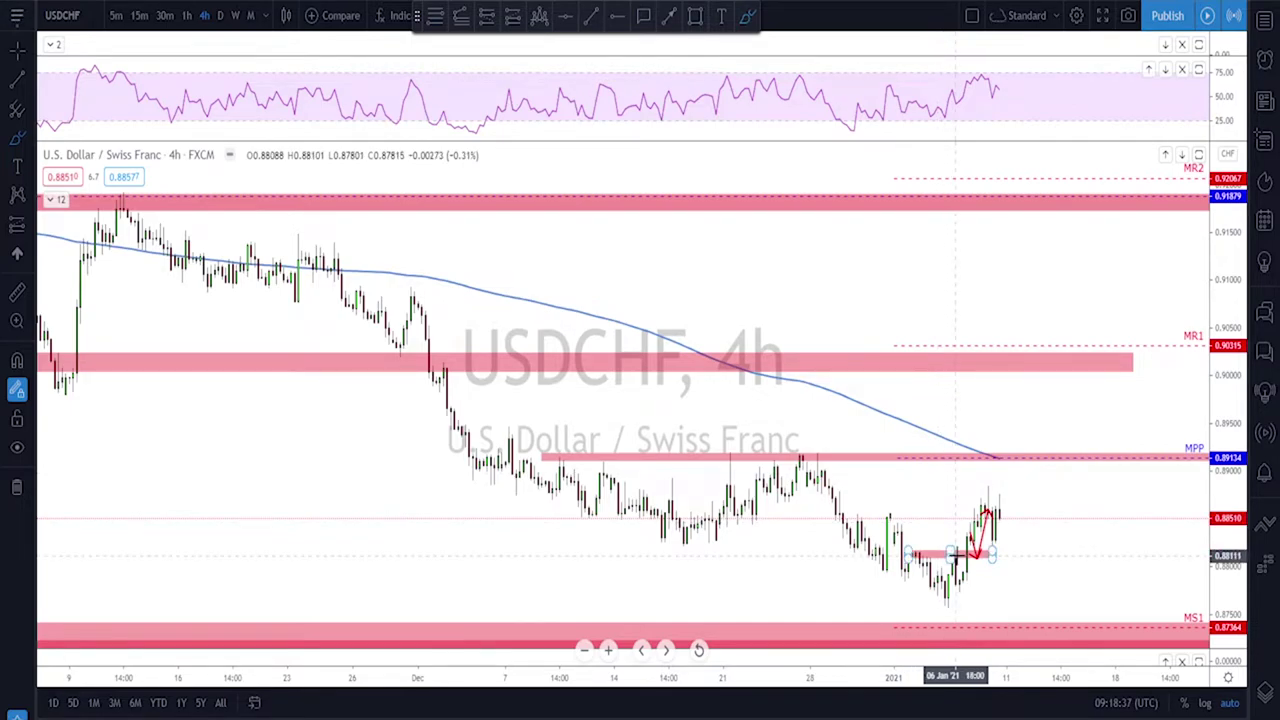
scroll(955, 554, "up", 3)
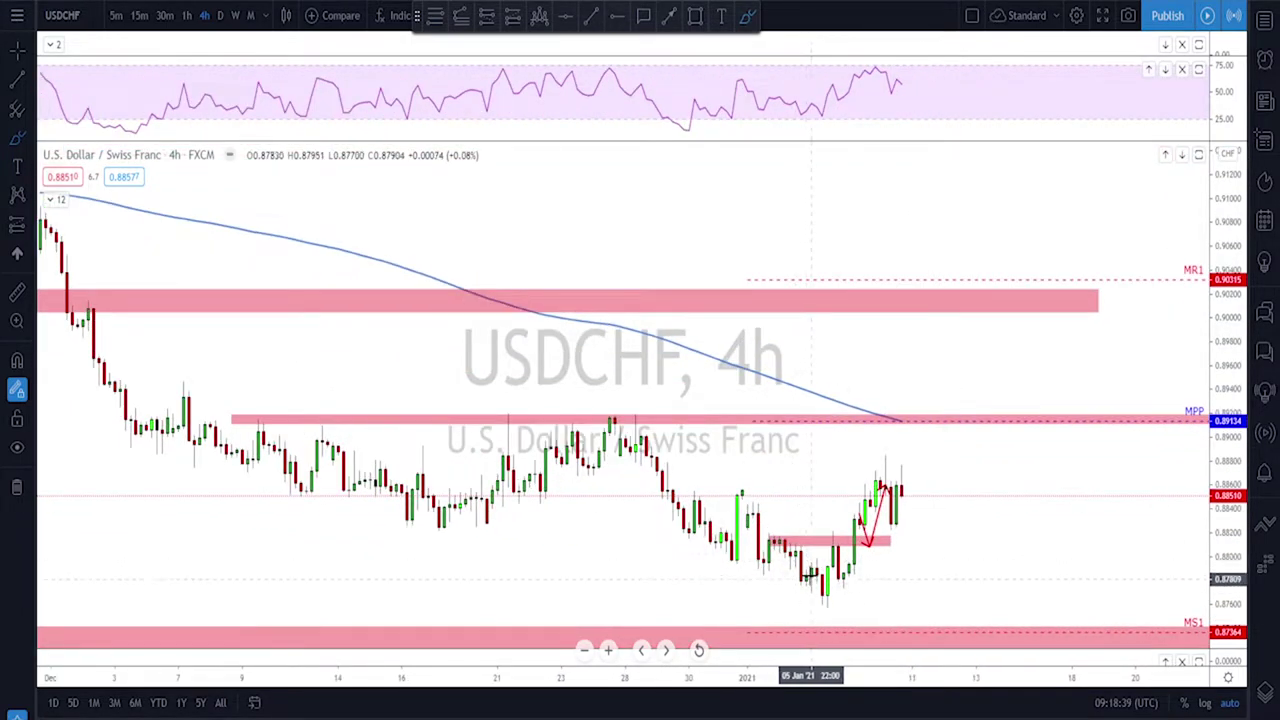
scroll(749, 514, "up", 2)
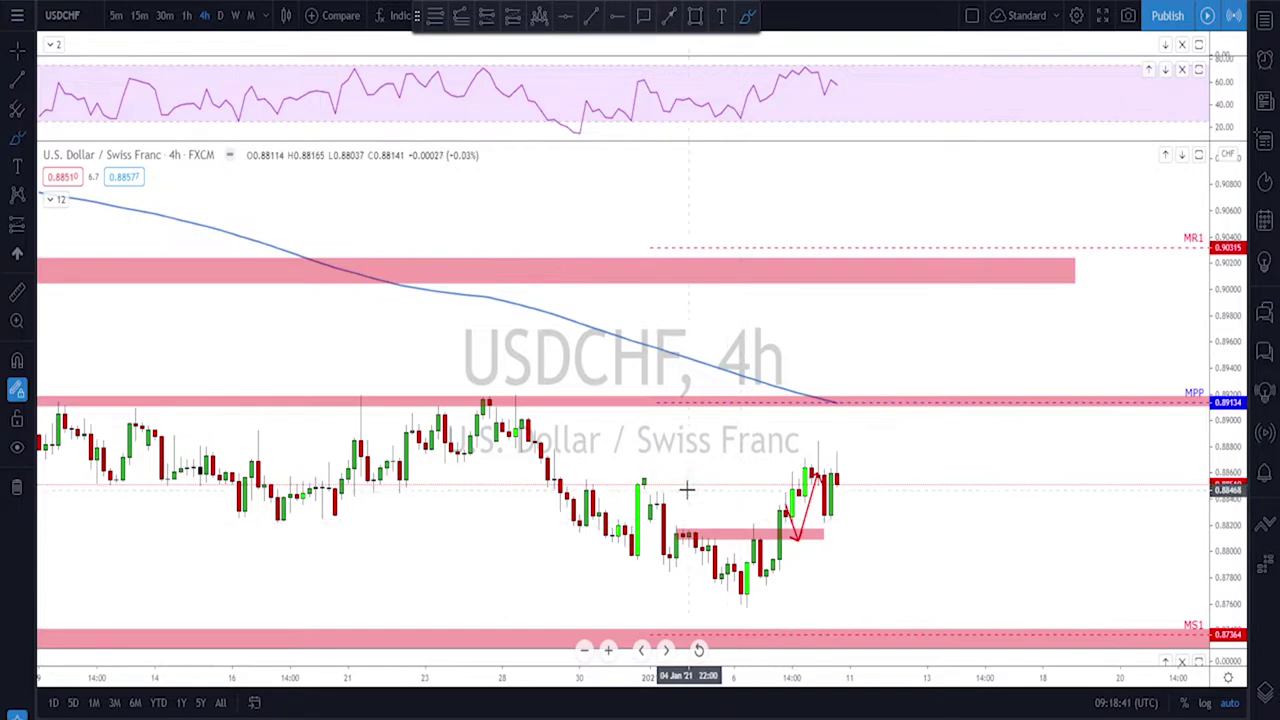
mouse_move(660, 562)
left_mouse_down()
mouse_move(730, 605)
mouse_move(812, 565)
left_mouse_up()
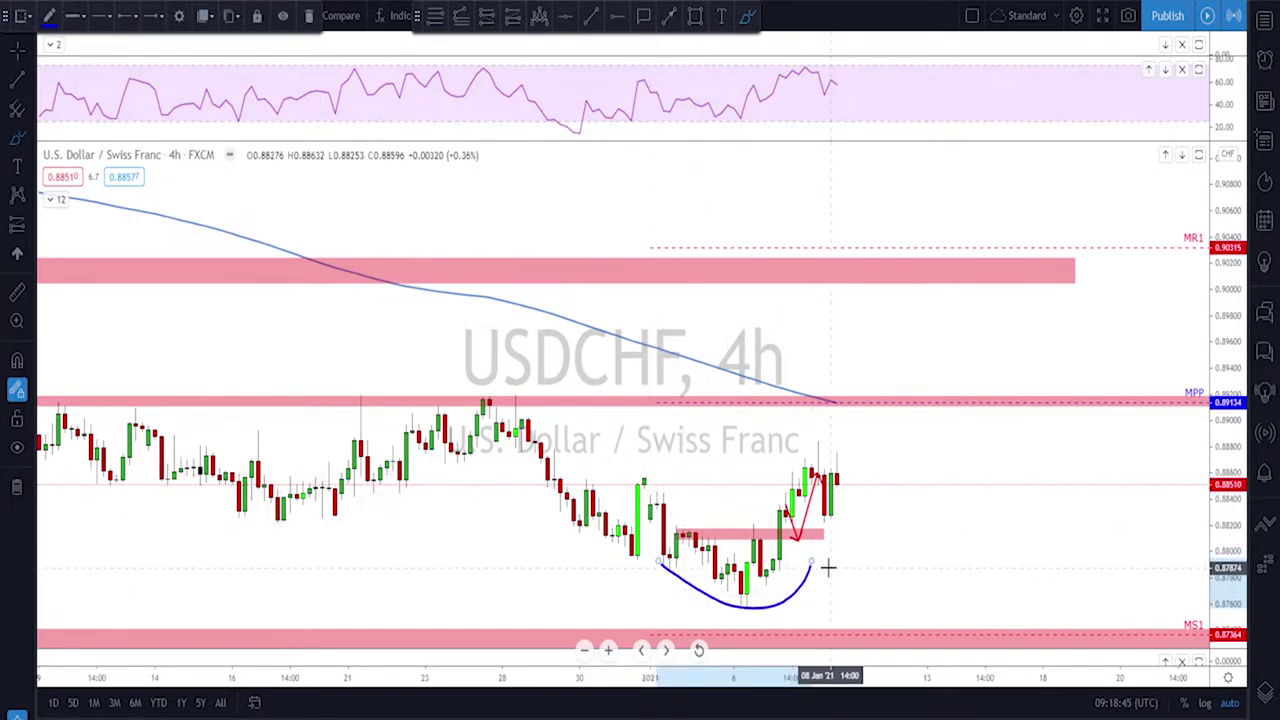
key("ctrl+z")
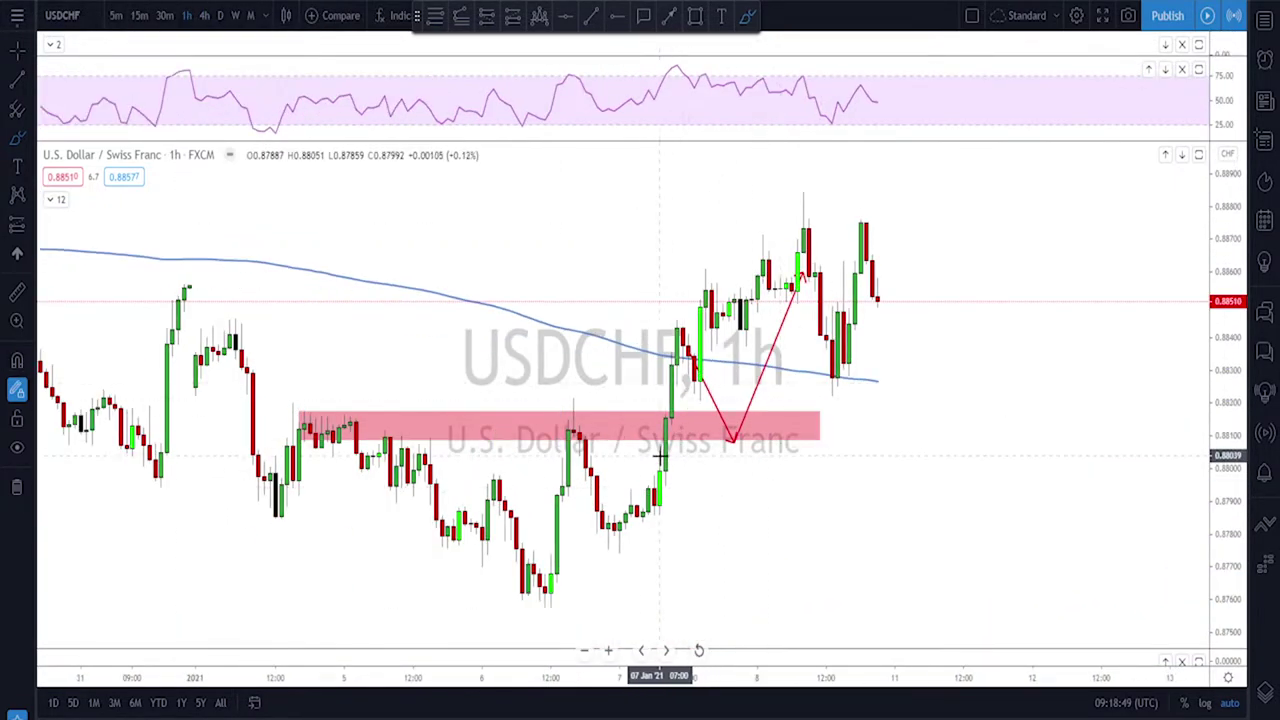
- On the 1-hour USDCHF chart, brush the 7 January breakout through the pink zone, undo it, and mark and circle the following pullback low
mouse_move(660, 483)
left_mouse_down()
mouse_move(684, 352)
mouse_move(733, 428)
left_mouse_up()
key("ctrl+z")
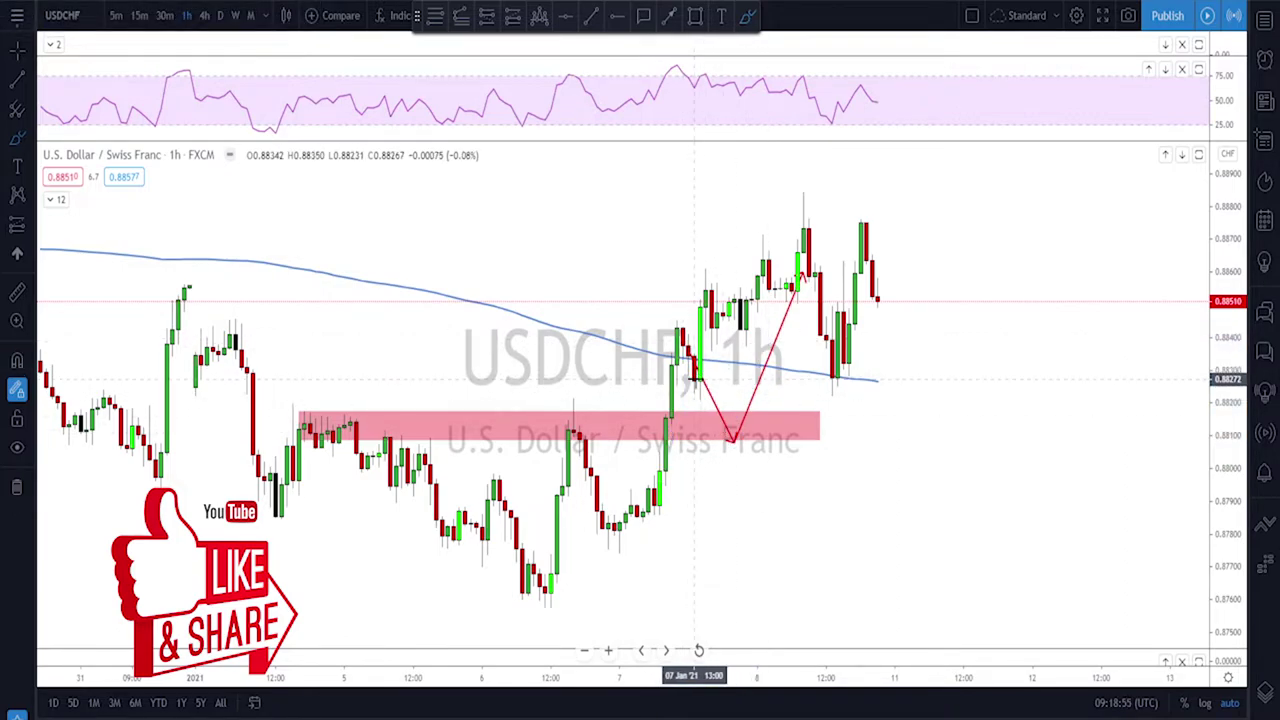
mouse_move(700, 372)
left_mouse_down()
mouse_move(684, 370)
mouse_move(712, 382)
mouse_move(697, 374)
left_mouse_up()
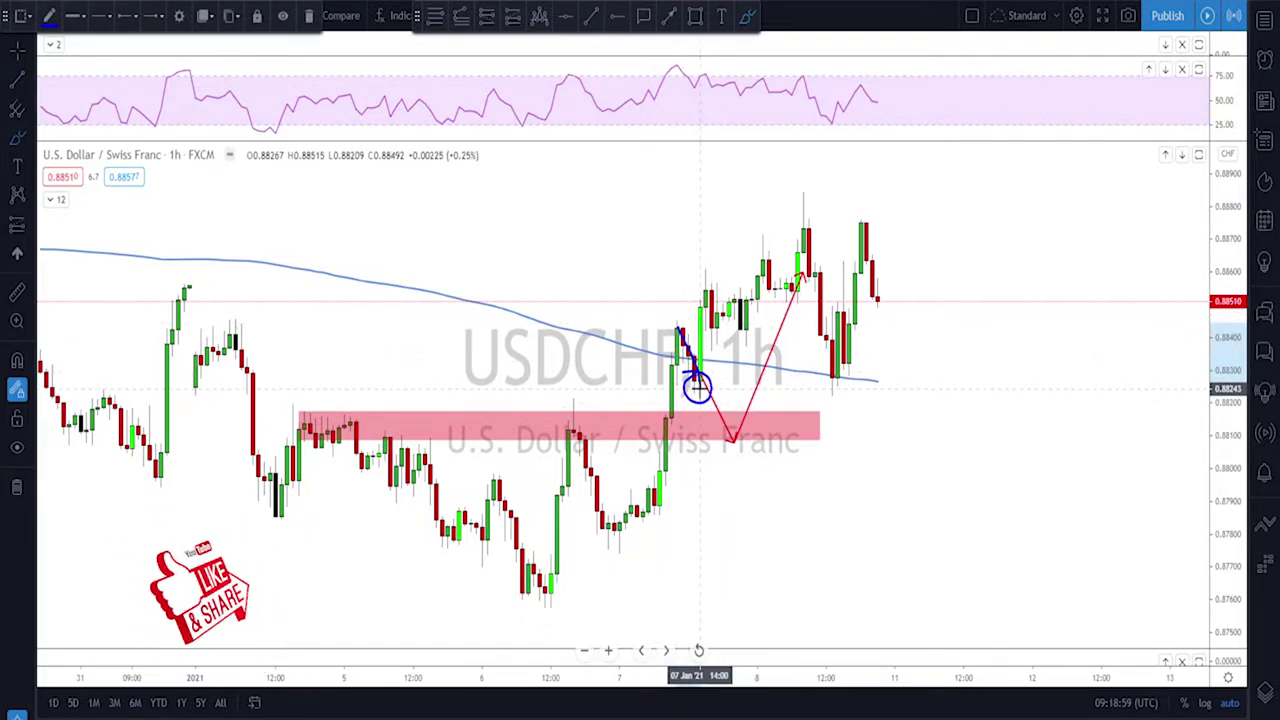
- Undo the pullback-low strokes on USDCHF, then extend the pink support zone to 11 January 19:00 and narrow it
key("ctrl")
key("ctrl+z")
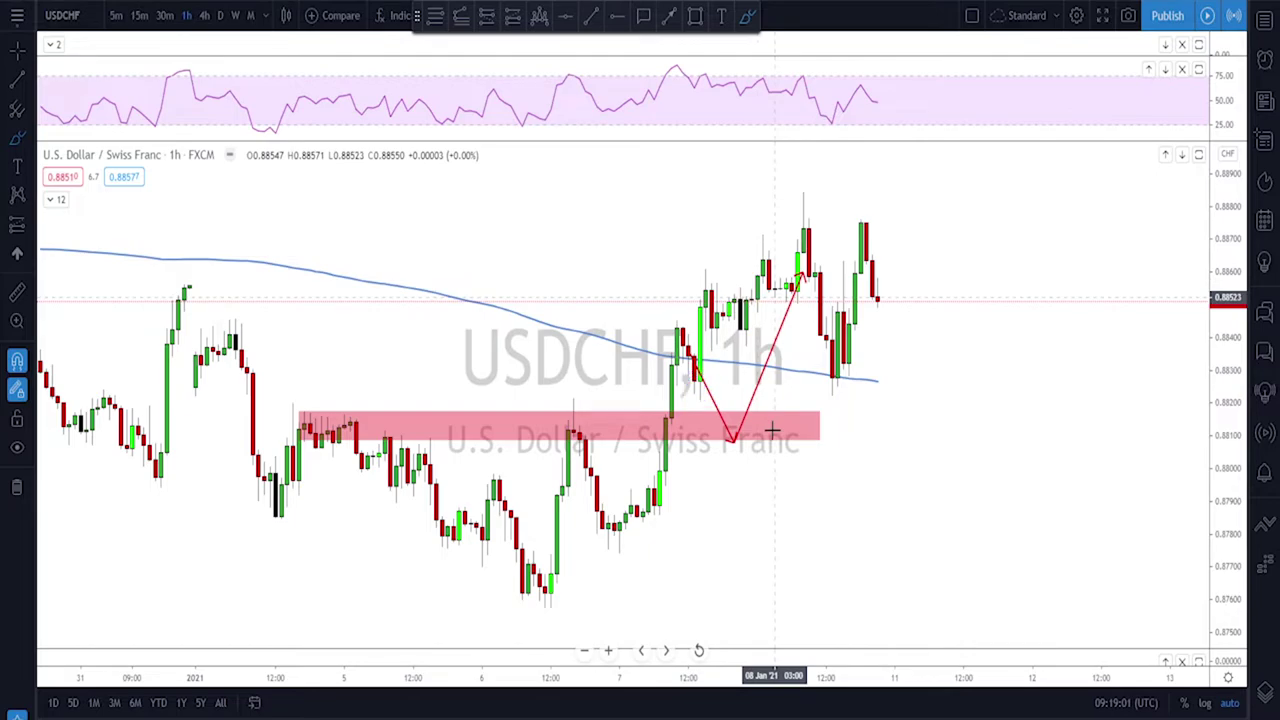
scroll(889, 423, "down", 2)
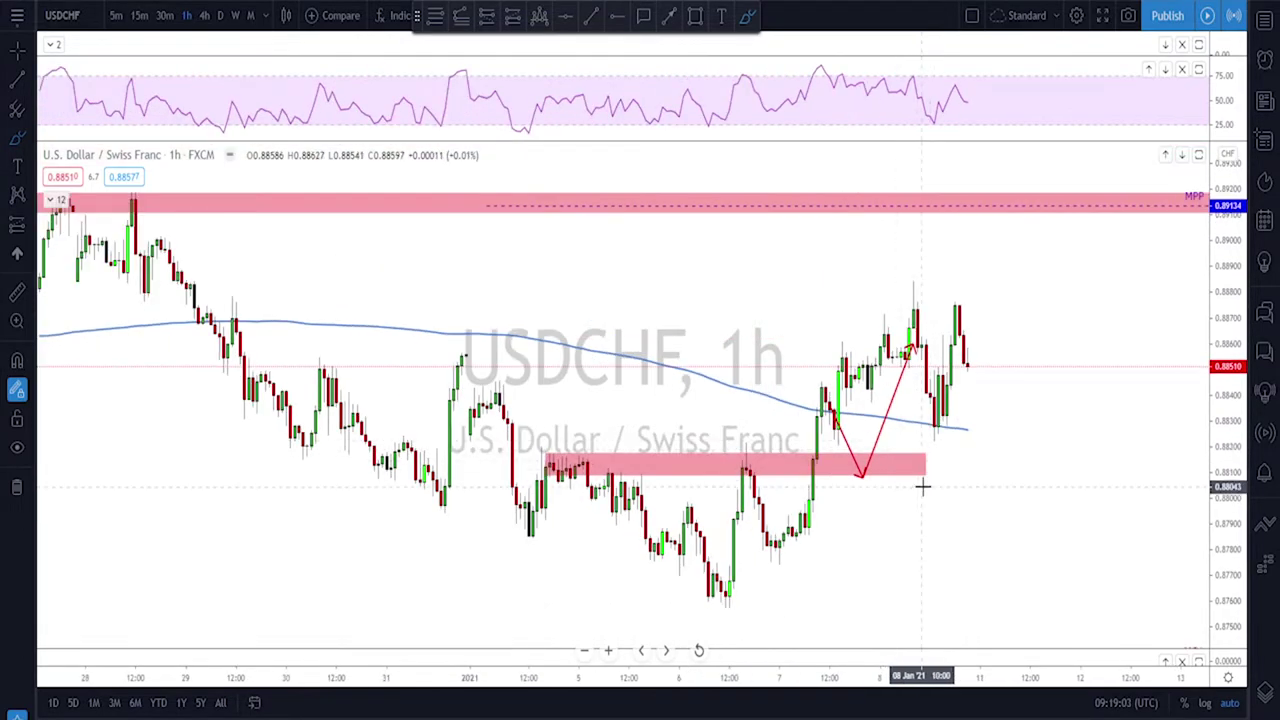
left_click_drag(926, 473, 1059, 460)
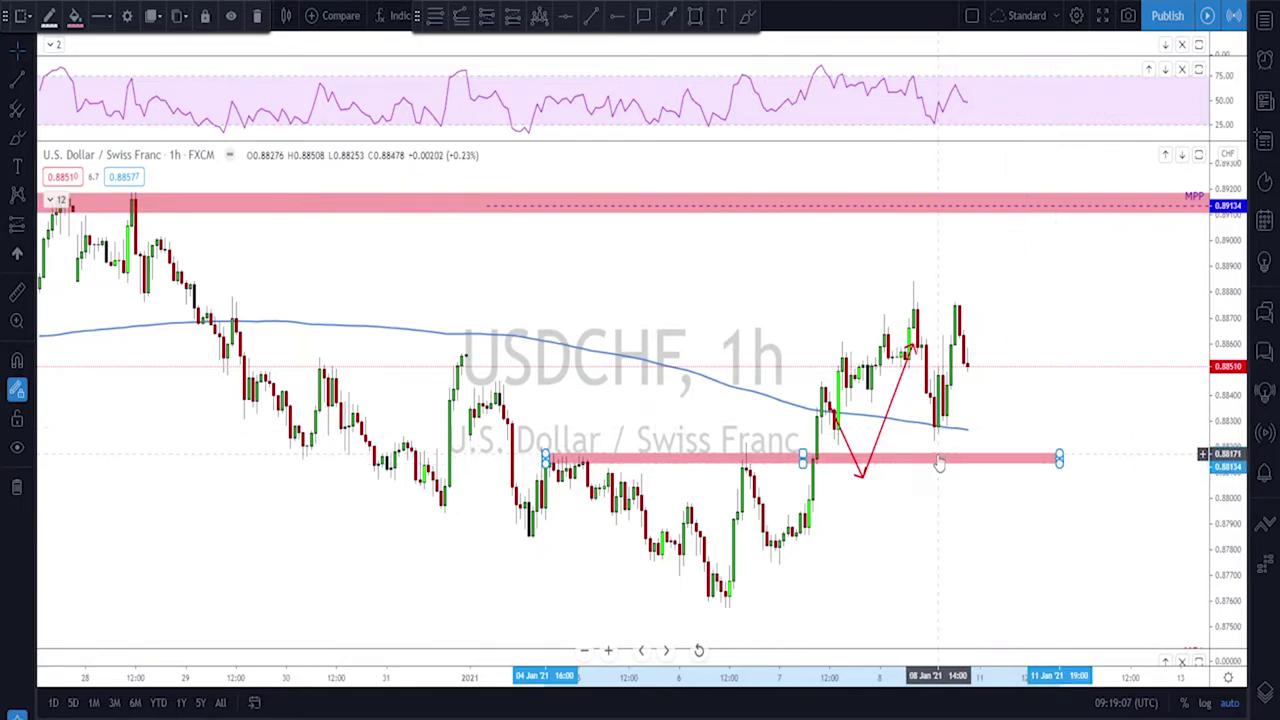
- Brush USDCHF's projected drop to the support zone and rebound, trace and circle the zone, frame the area, and undo the strokes
left_click(747, 17)
mouse_move(969, 355)
left_mouse_down()
mouse_move(1001, 450)
mouse_move(1037, 327)
left_mouse_up()
mouse_move(545, 460)
left_mouse_down()
mouse_move(1055, 457)
mouse_move(1000, 472)
mouse_move(1016, 440)
left_mouse_up()
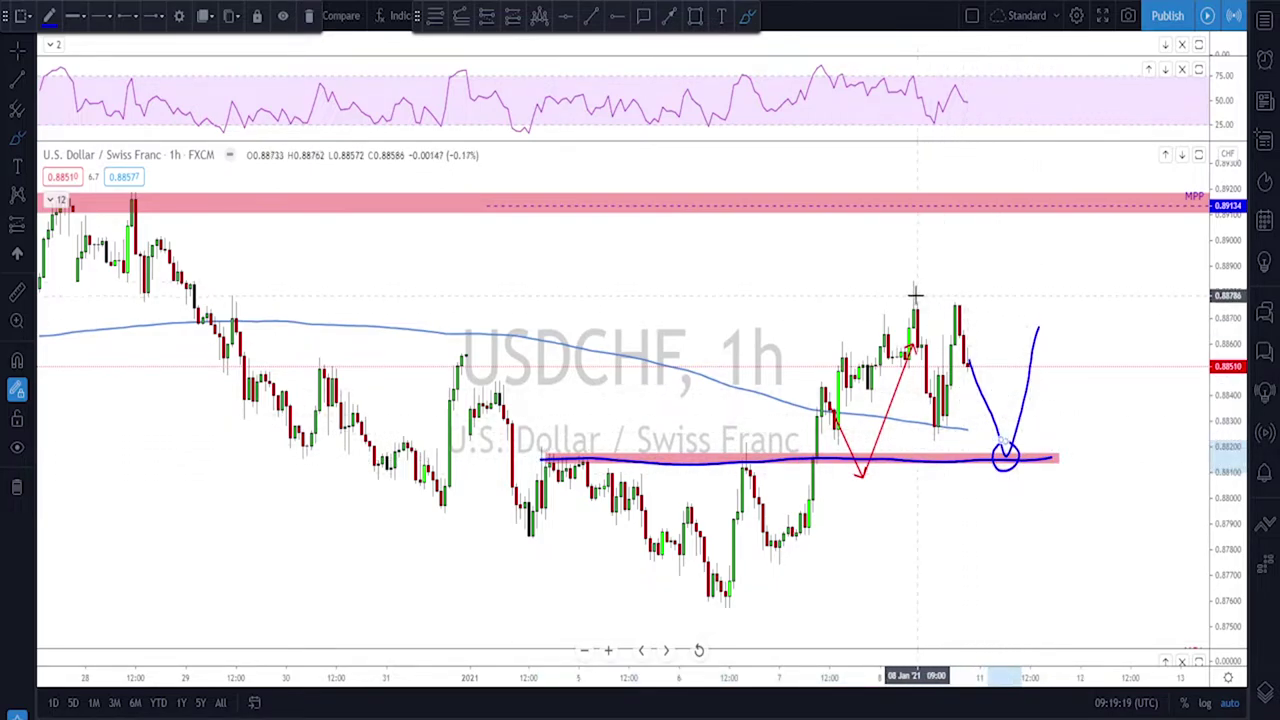
mouse_move(826, 311)
left_mouse_down()
mouse_move(1055, 308)
mouse_move(1040, 474)
mouse_move(791, 366)
mouse_move(791, 312)
mouse_move(841, 311)
left_mouse_up()
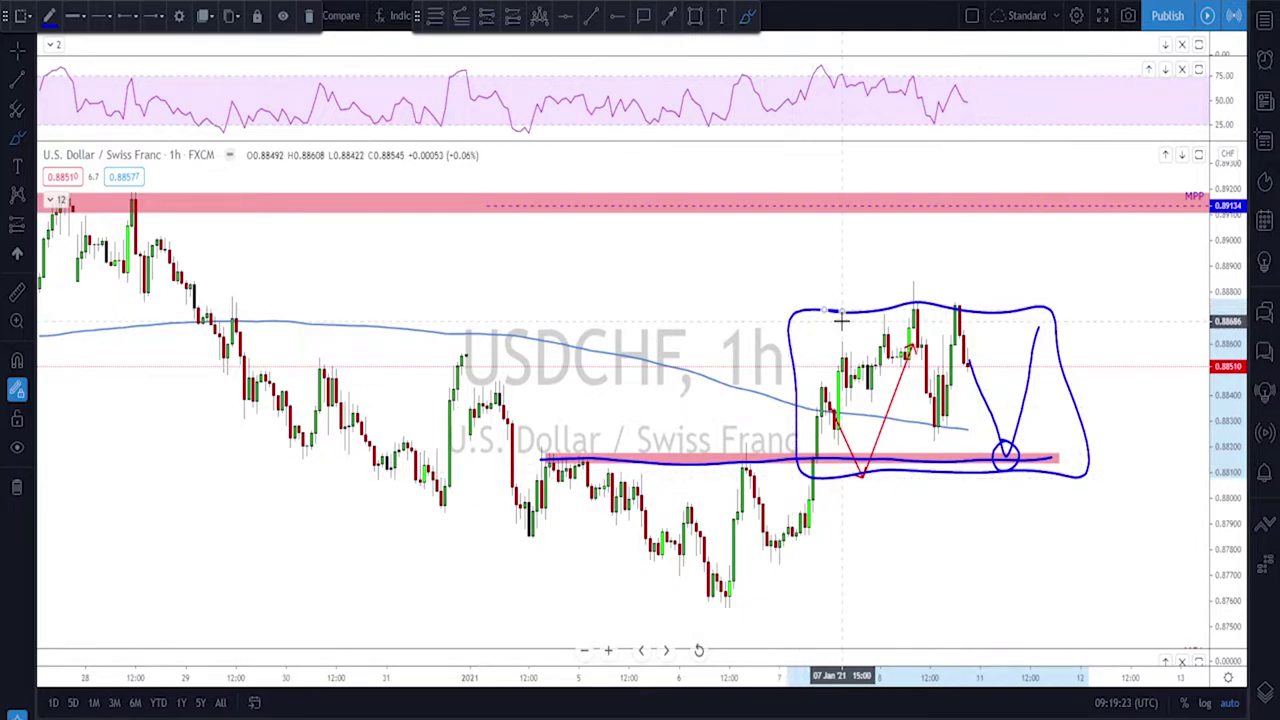
key("ctrl+z")
key("ctrl+z")
key("ctrl+z")
key("ctrl+z")
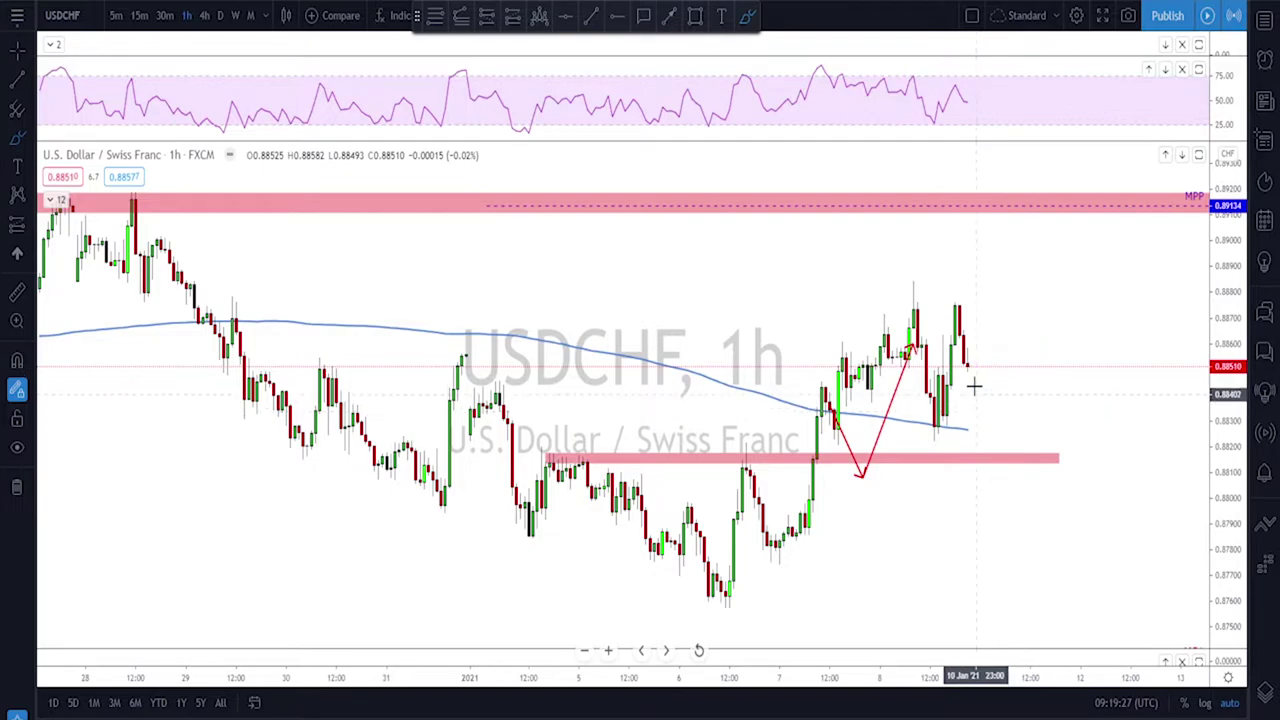
- Mark the last 8 January high on USDCHF, trace the rise into it from the moving average, and undo both strokes
scroll(900, 340, "up", 1)
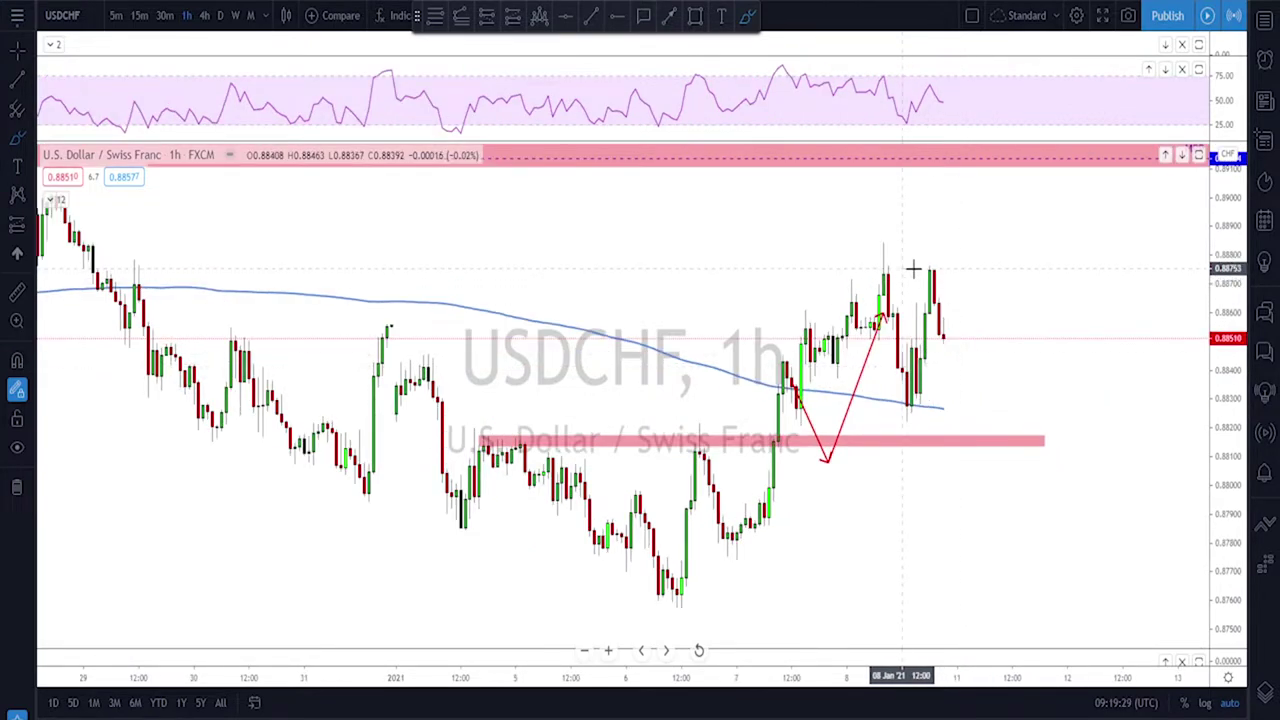
left_click_drag(904, 268, 958, 271)
left_click_drag(904, 414, 934, 275)
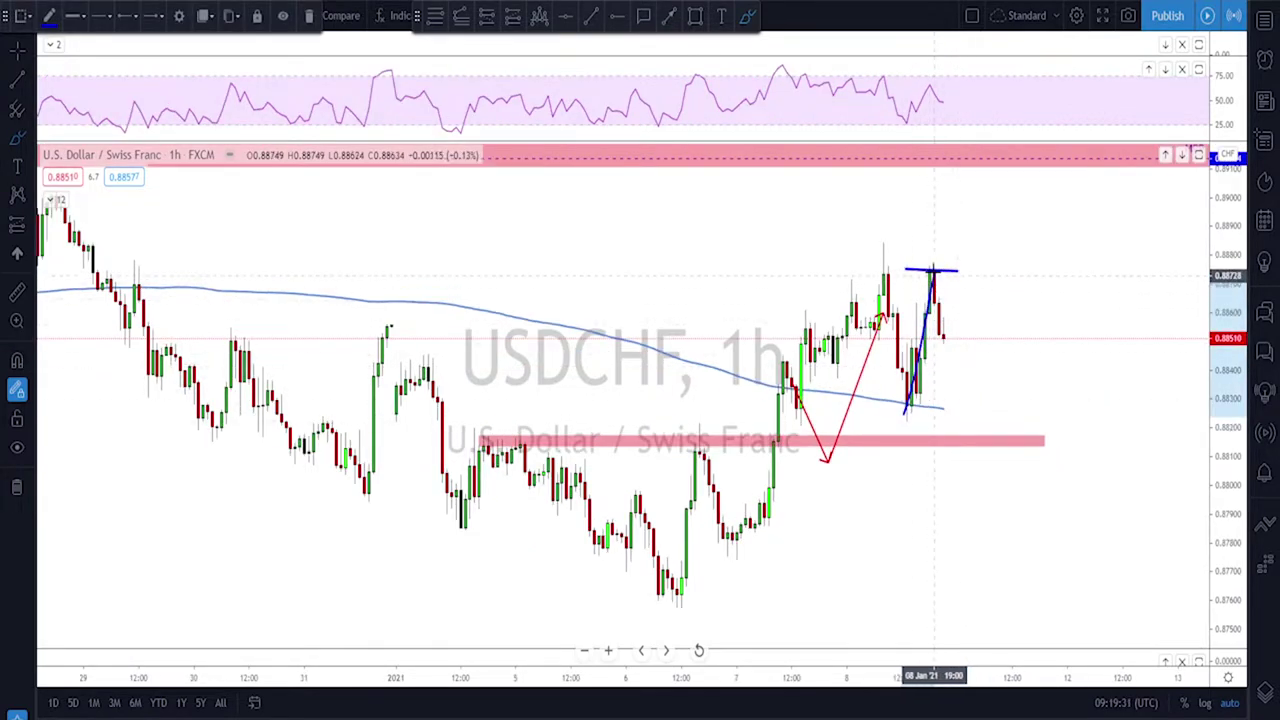
key("ctrl+z")
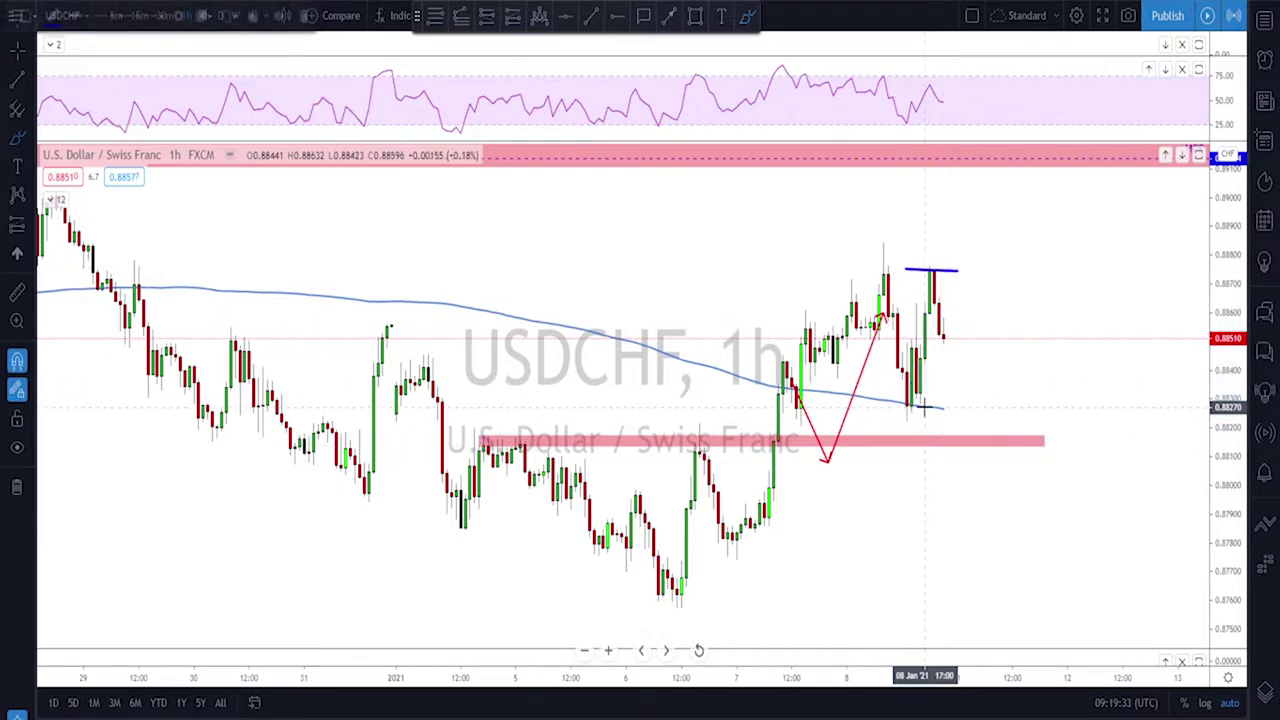
key("ctrl+z")
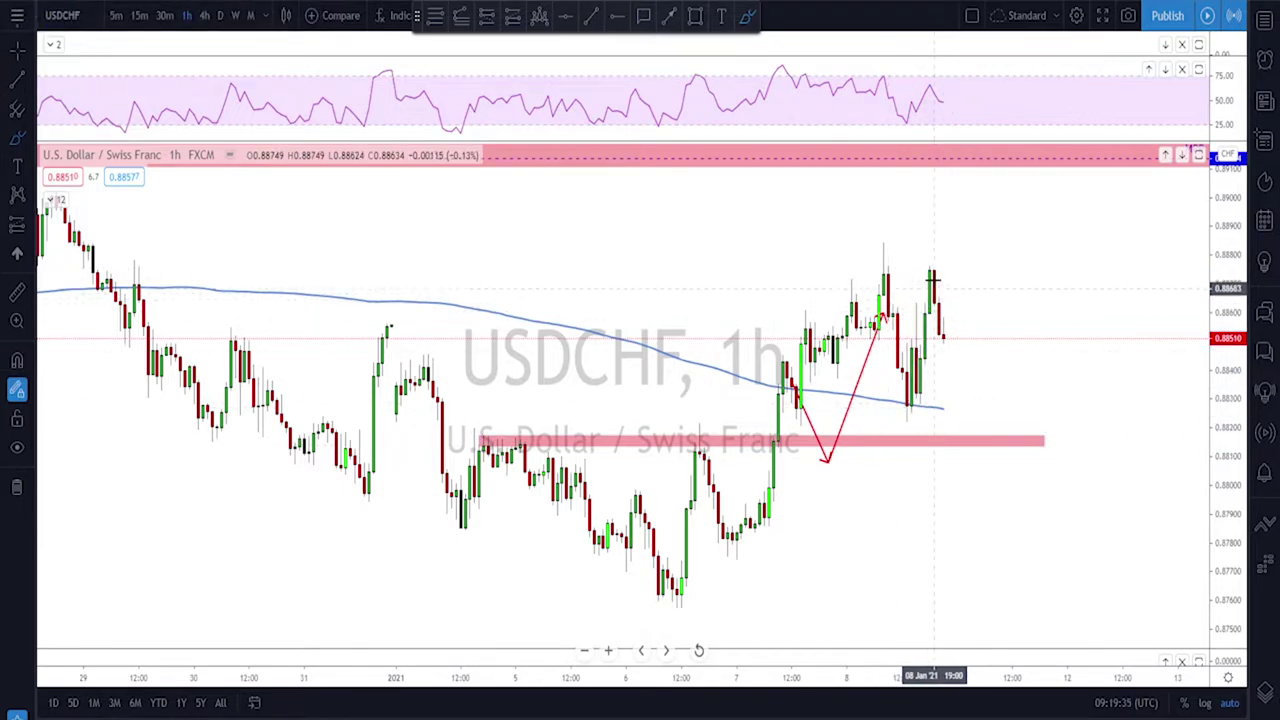
- Brush a level across the two 8 January highs, trace the drop from the second one, and undo that drop
left_click_drag(873, 268, 966, 271)
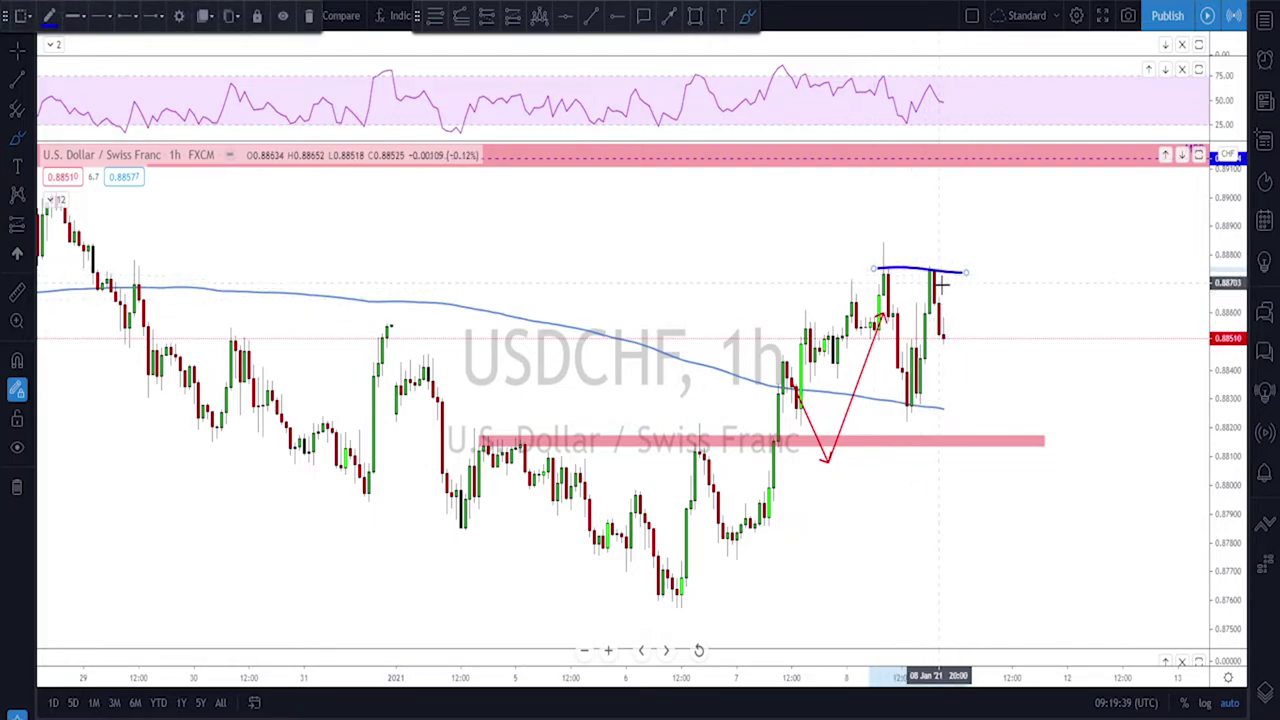
left_click_drag(931, 270, 954, 340)
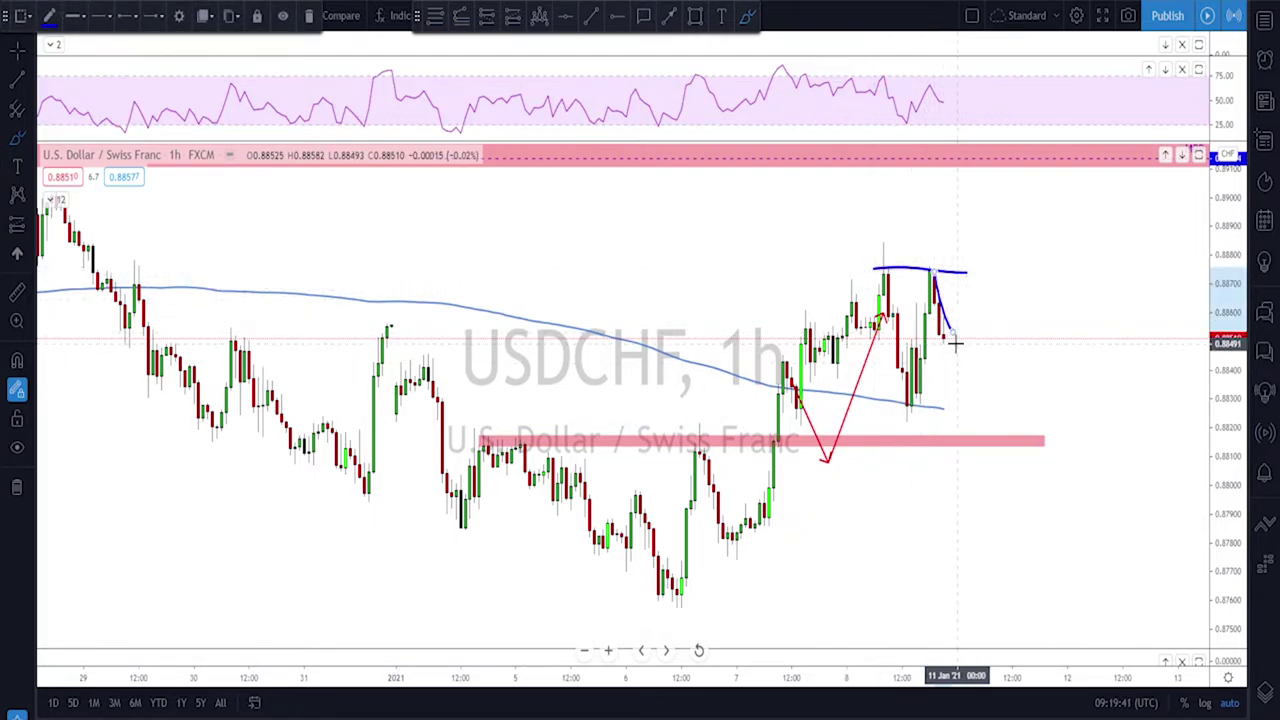
key("ctrl+z")
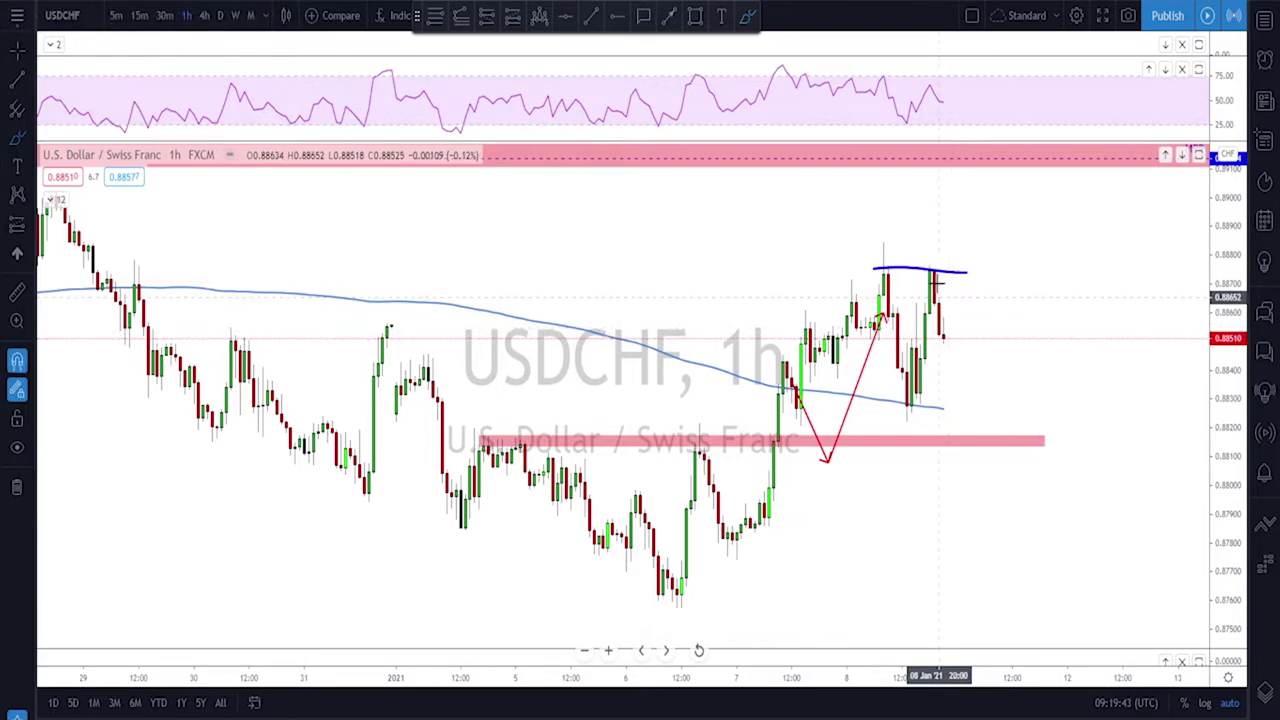
- Trace the pink support zone, circle the monthly pivot inside the upper resistance zone, and undo both marks
scroll(940, 290, "down", 3)
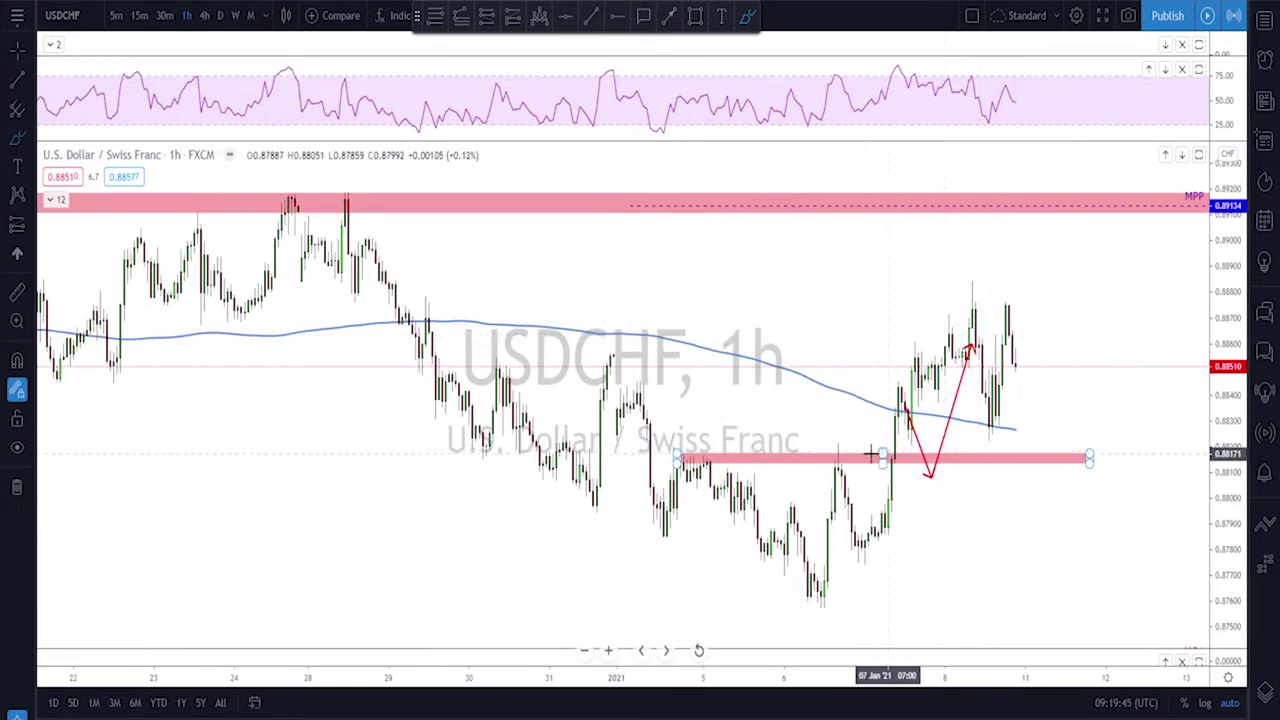
left_click_drag(700, 456, 1080, 446)
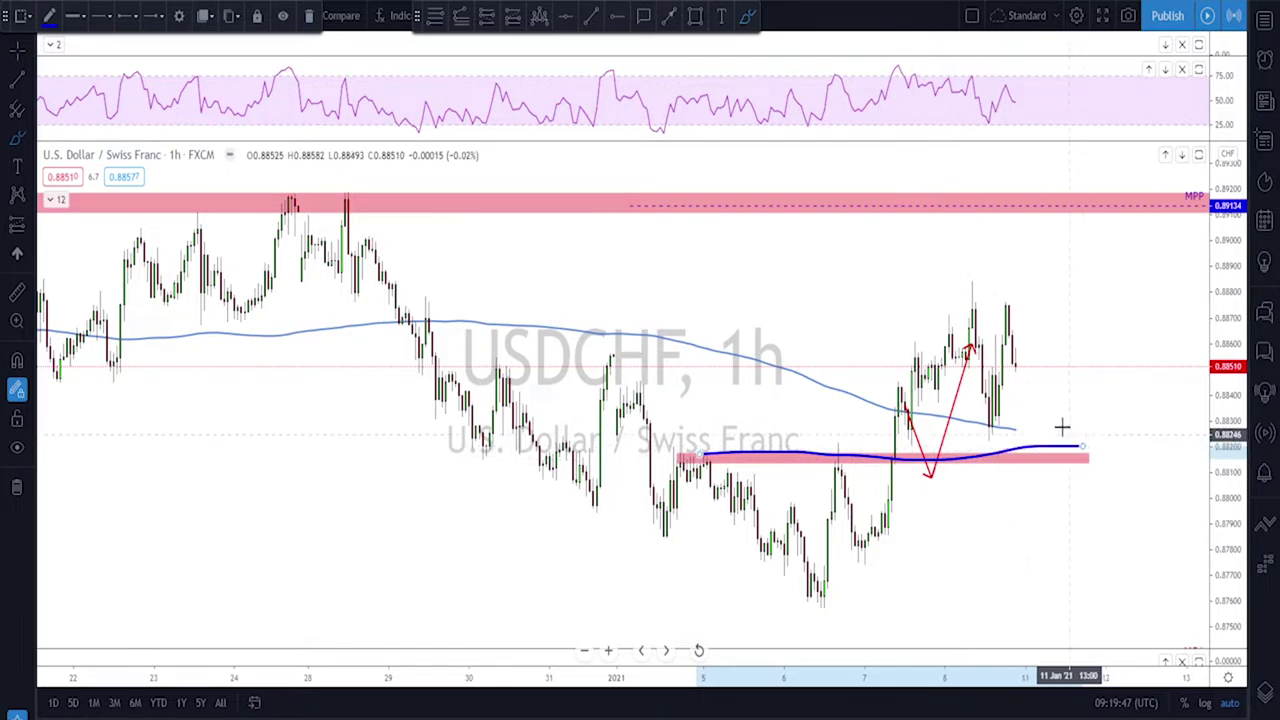
left_click_drag(1046, 192, 1022, 198)
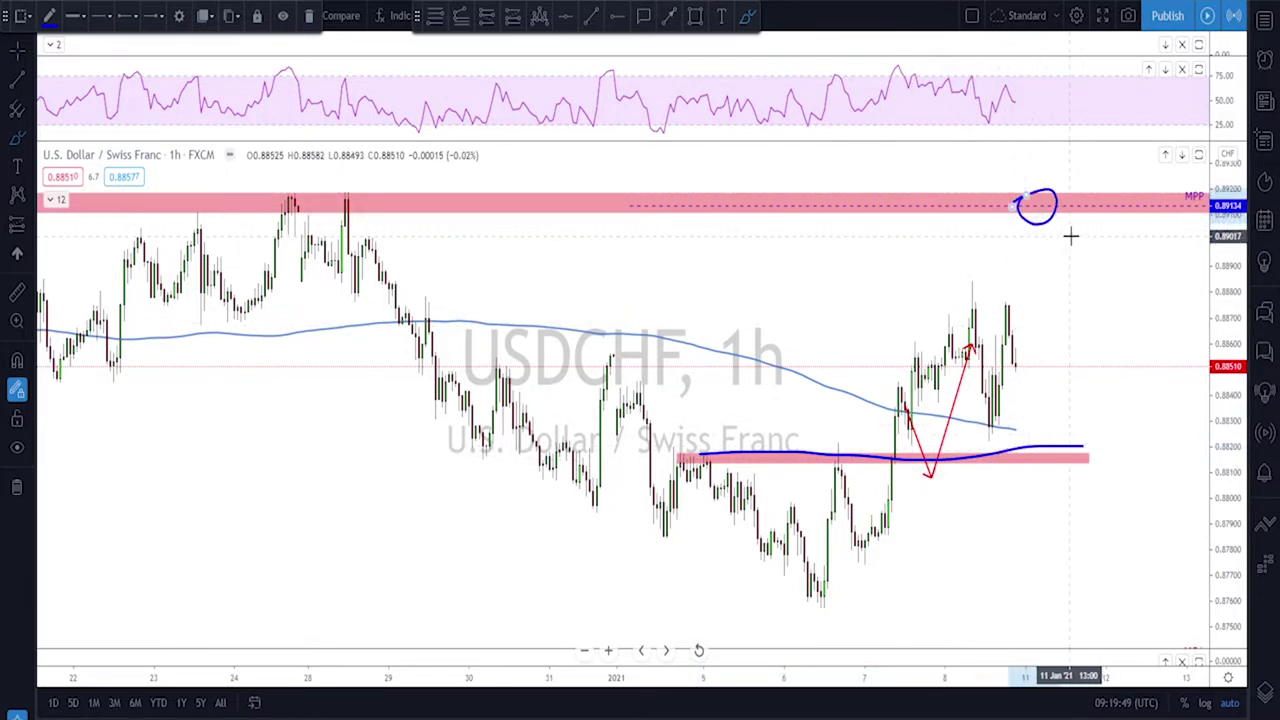
key("ctrl+z")
key("ctrl+z")
- Draw USDCHF's projected break and retest below the support zone, mark the 6 January low level, and undo the strokes
mouse_move(1012, 360)
left_mouse_down()
mouse_move(1031, 446)
mouse_move(1043, 437)
mouse_move(1057, 460)
mouse_move(1087, 562)
left_mouse_up()
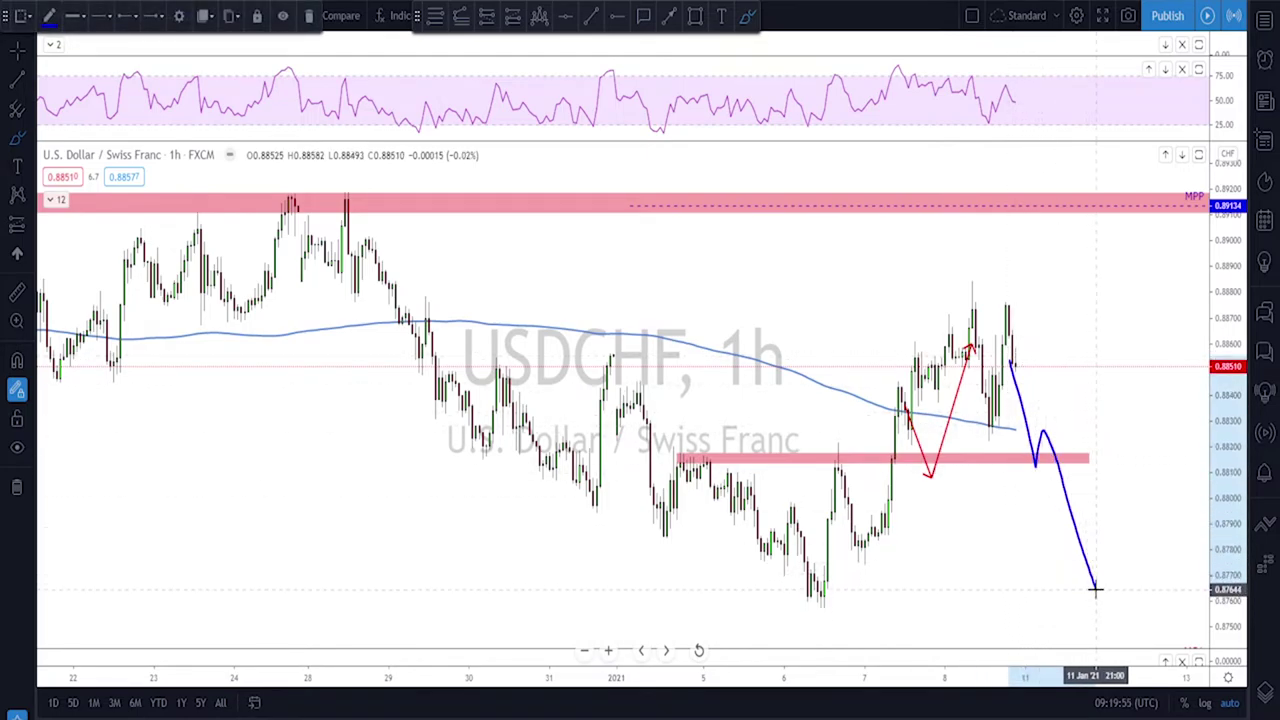
left_click_drag(740, 601, 1005, 605)
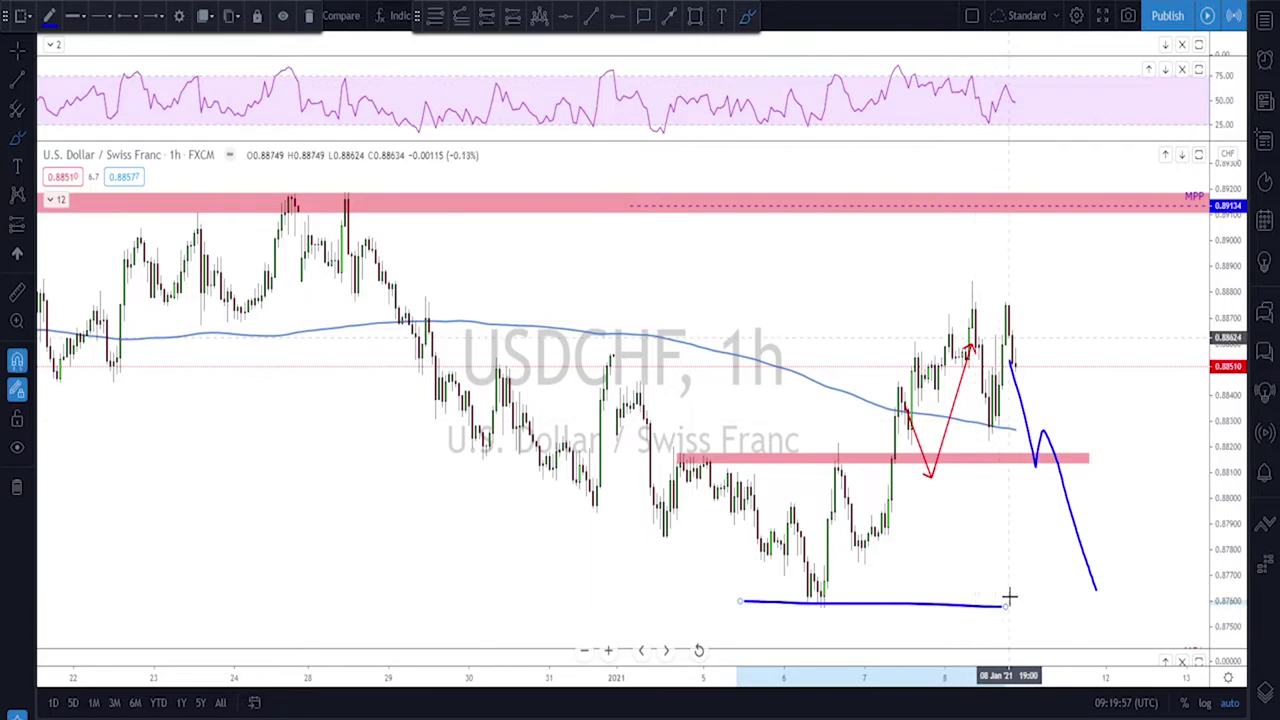
key("ctrl+z")
- Switch to USDCAD on the weekly timeframe, circle the April 2018 low near the moving average, and remove the circle
key("Down")
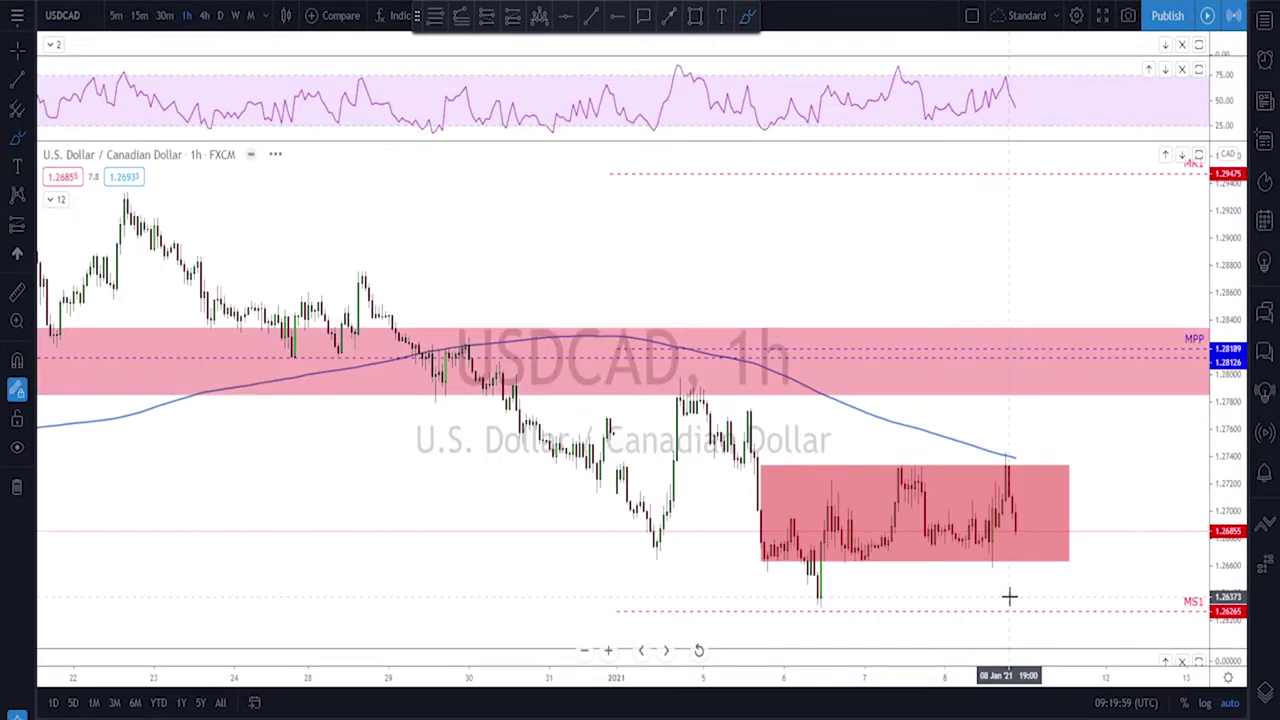
scroll(886, 608, "up", 3)
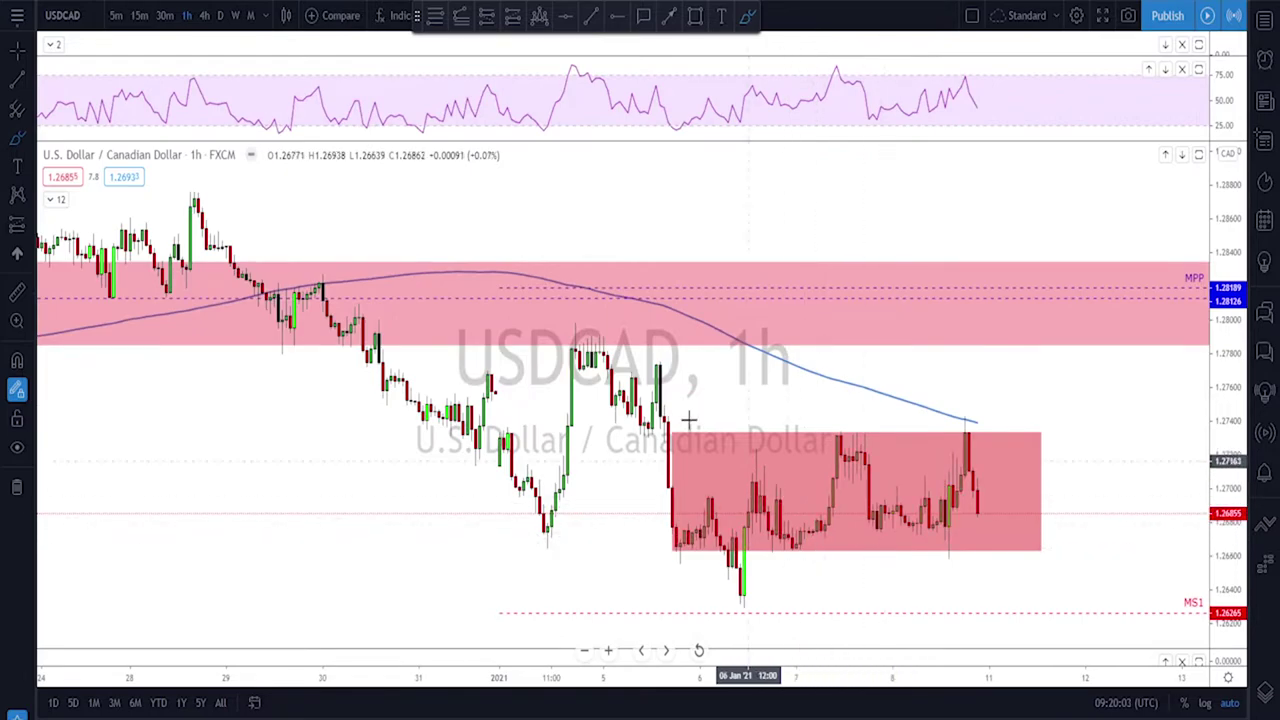
left_click(236, 18)
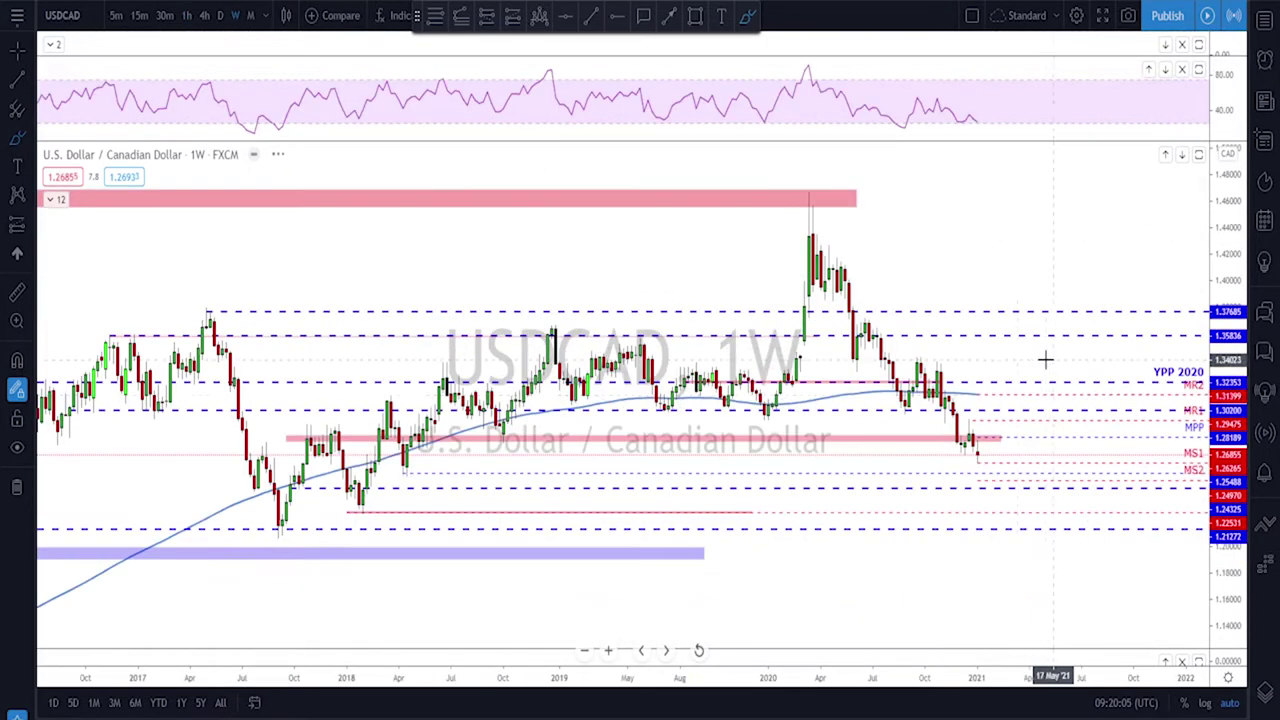
scroll(924, 490, "up", 1)
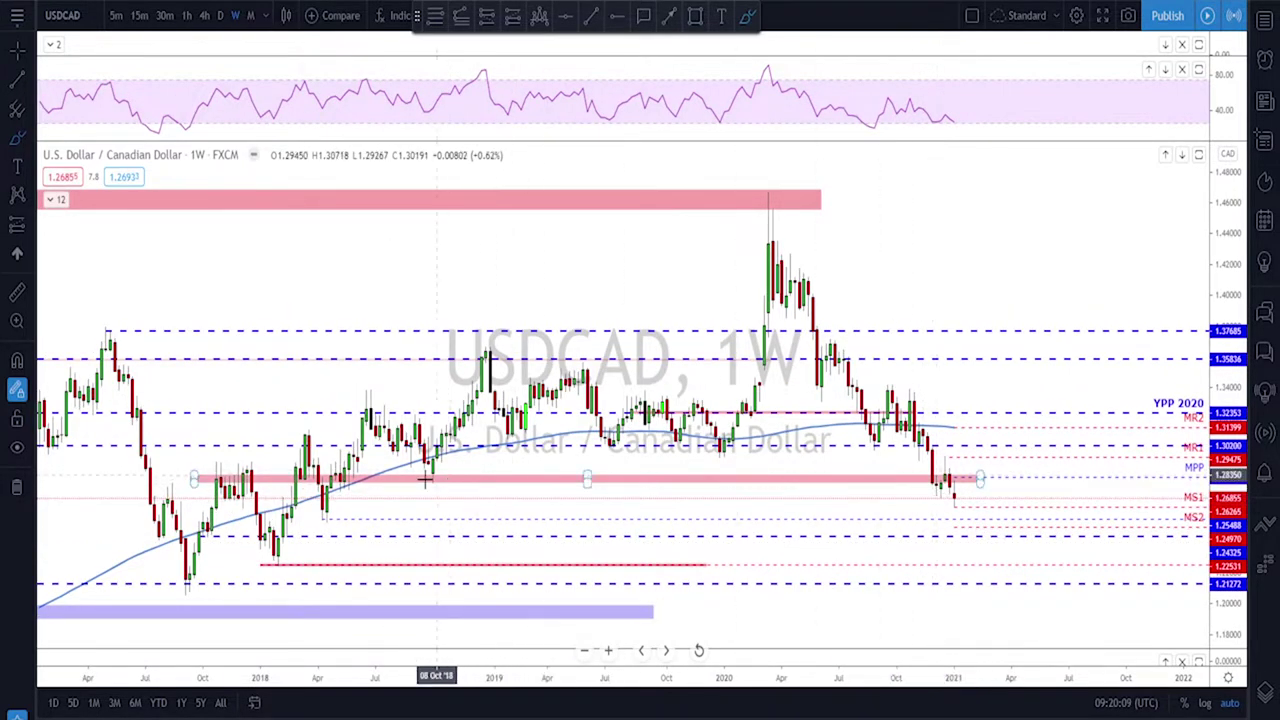
scroll(420, 500, "down", 2)
left_click_drag(482, 419, 507, 441)
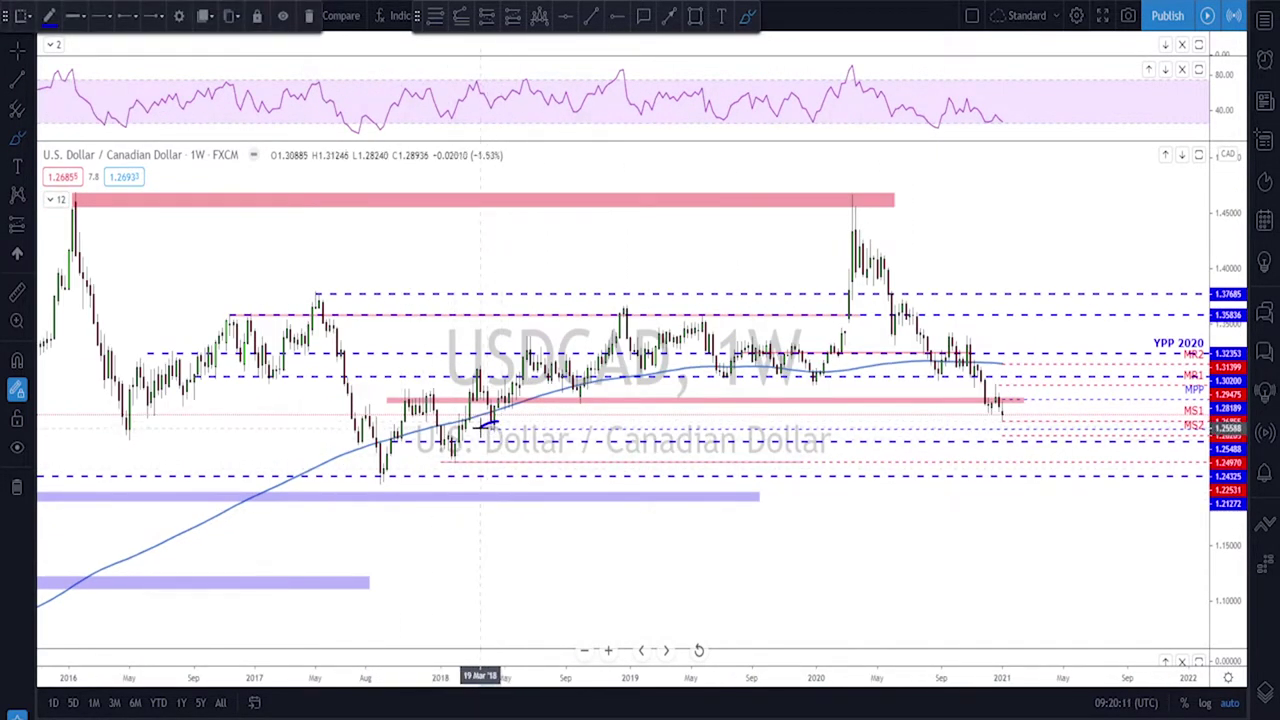
left_click(509, 430)
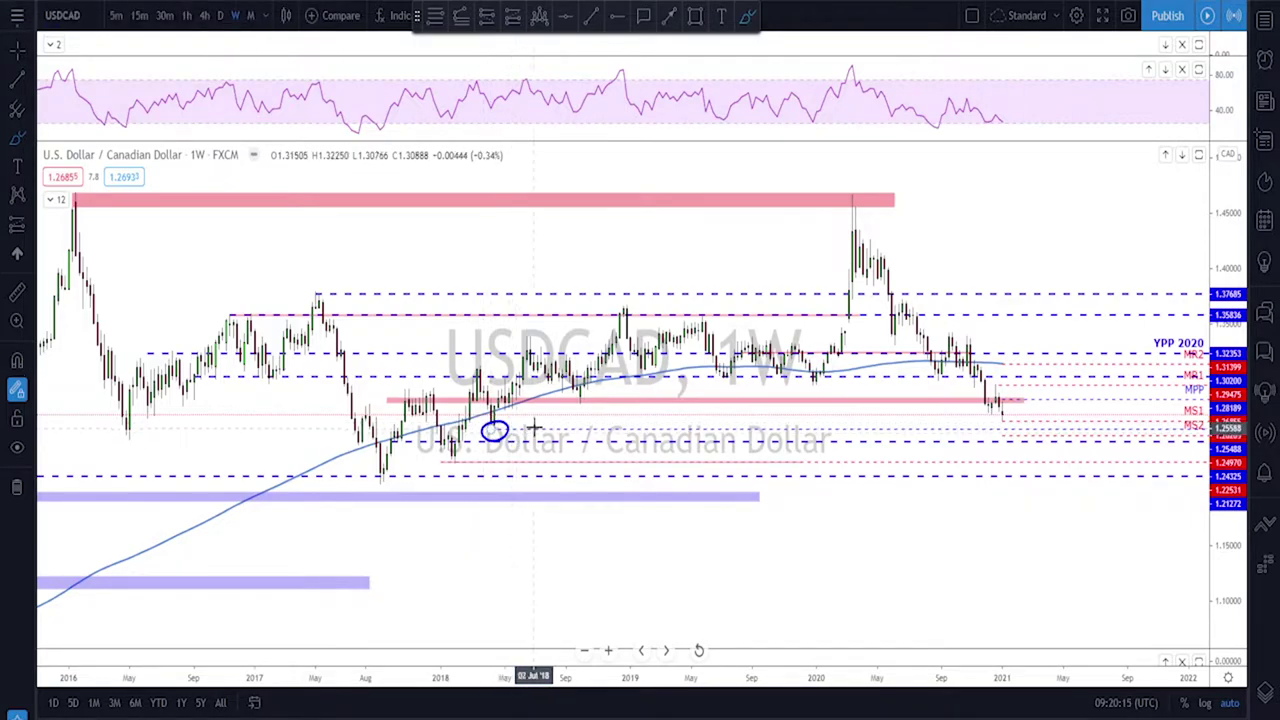
scroll(891, 523, "up", 3)
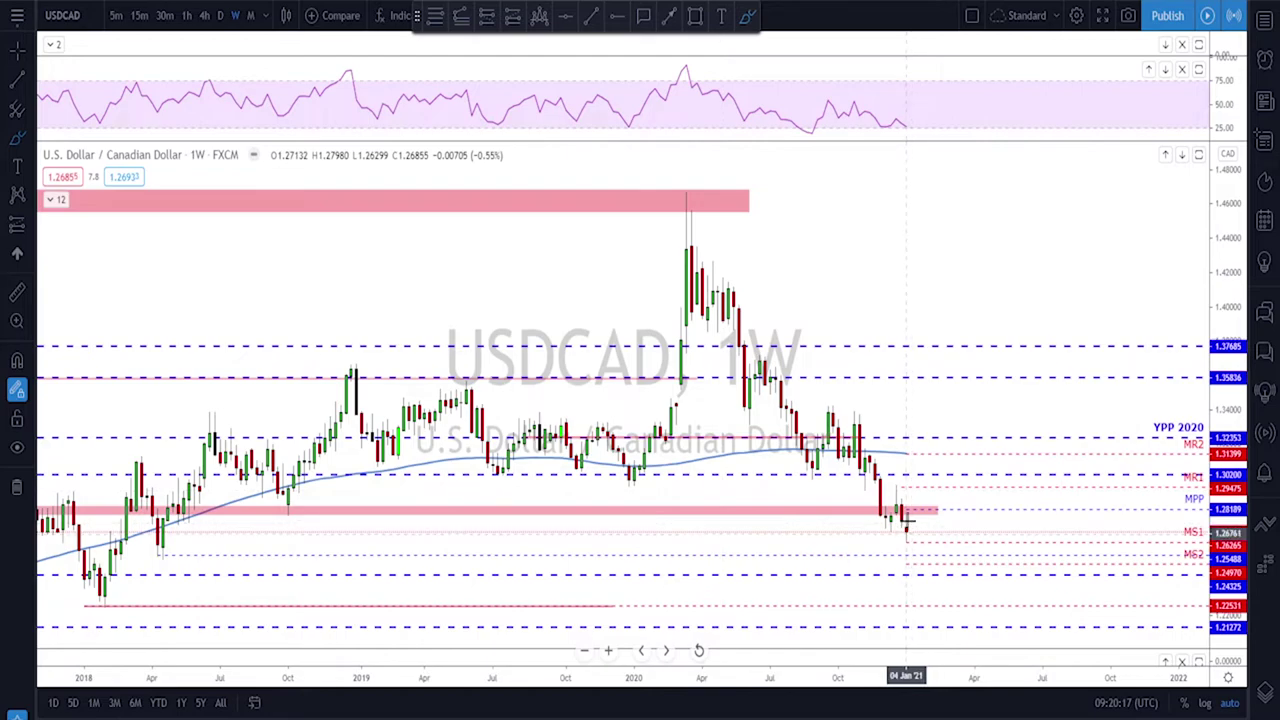
- Switch USDCAD to daily, brush a level from the mid-December low to the end of December, and delete it
left_click(221, 16)
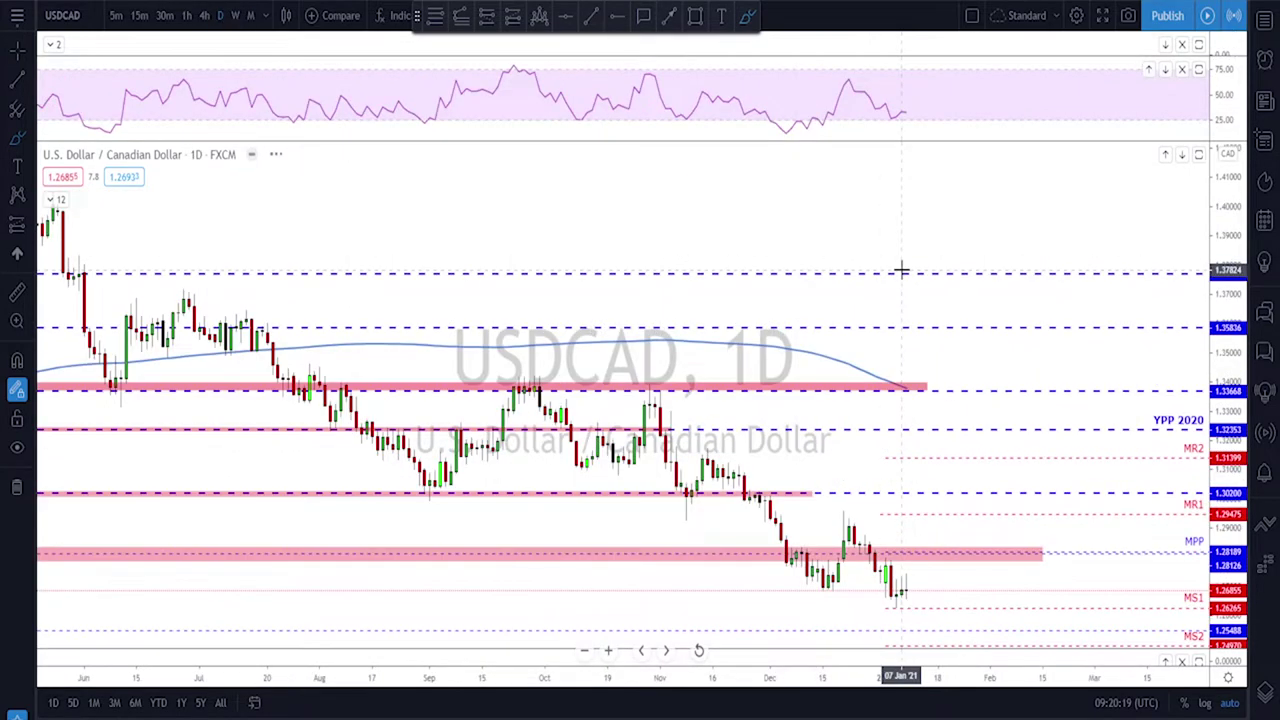
scroll(850, 440, "up", 2)
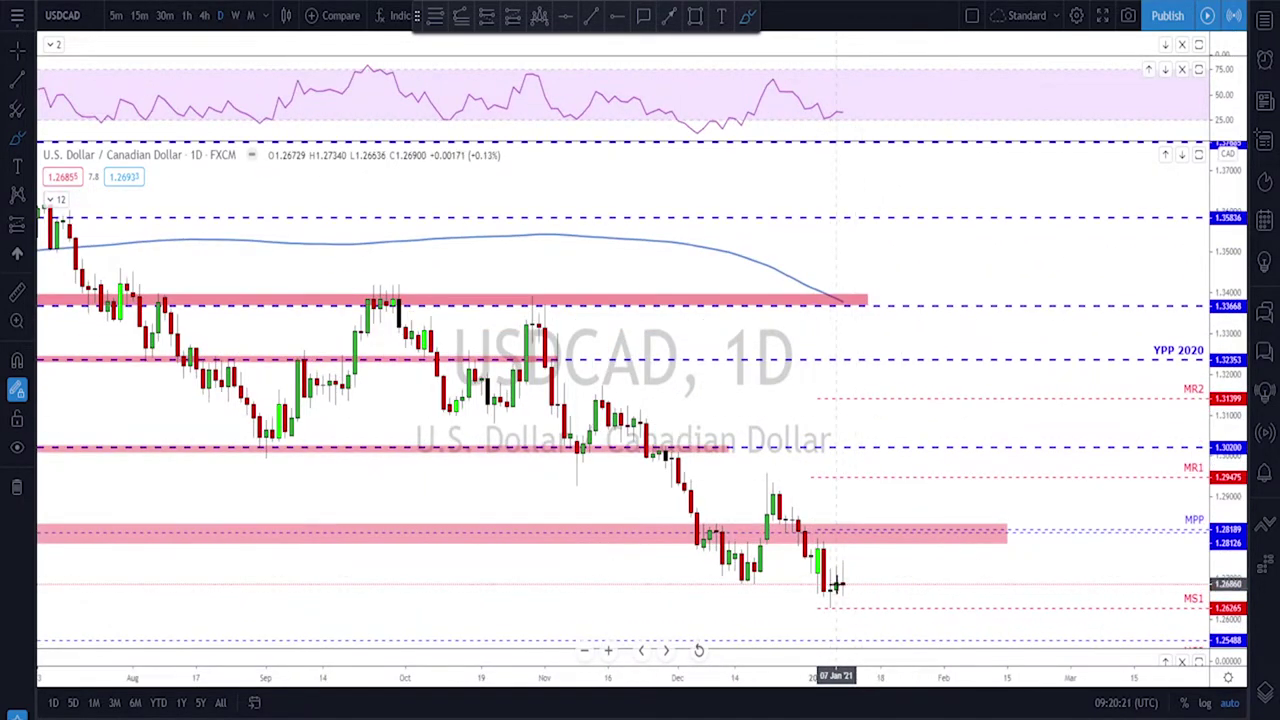
left_click_drag(744, 578, 810, 583)
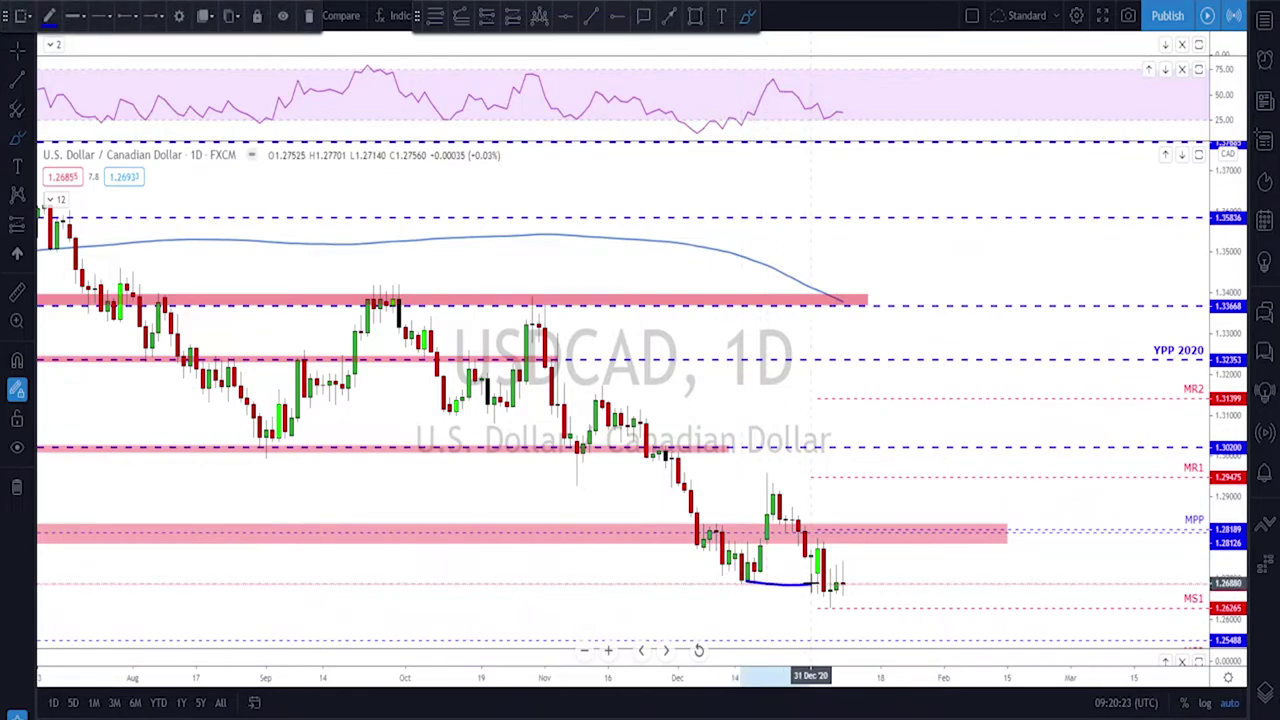
key("Delete")
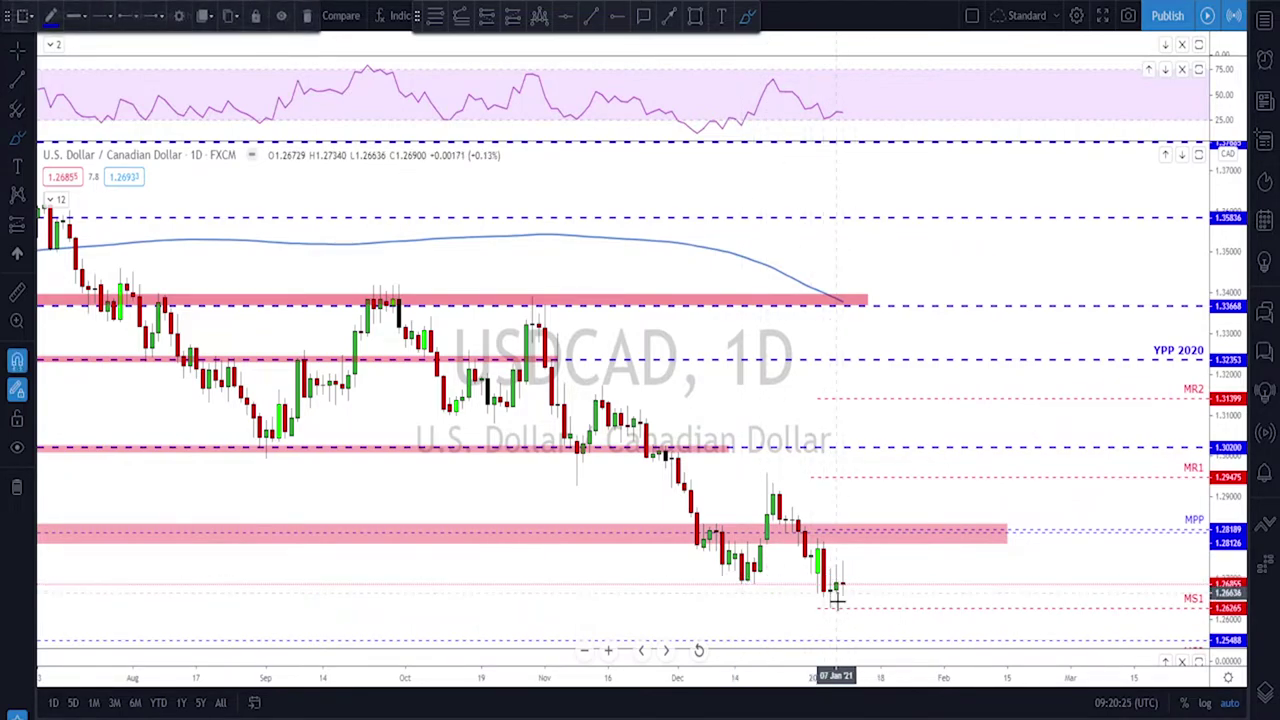
- Circle the latest January daily candles on USDCAD, brush a short stroke near the MS1 level, and delete both marks
mouse_move(826, 604)
left_mouse_down()
mouse_move(851, 557)
mouse_move(830, 598)
left_mouse_up()
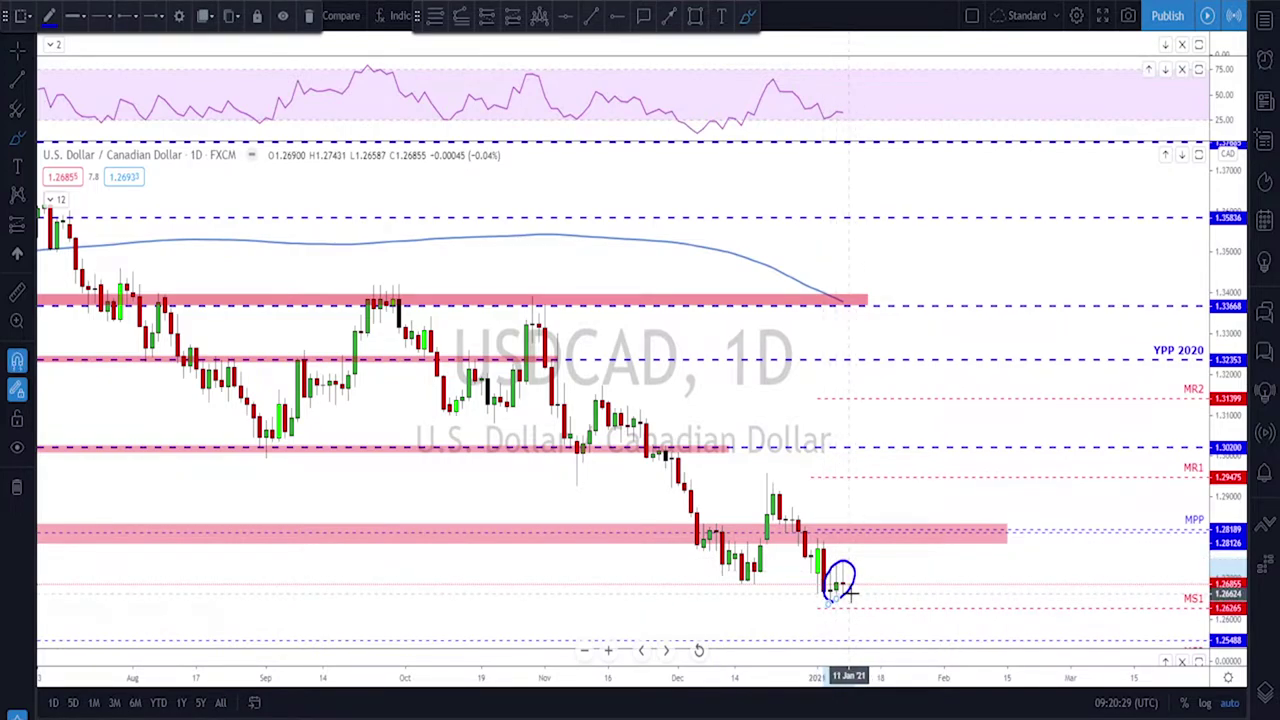
key("Delete")
scroll(848, 594, "down", 2)
mouse_move(900, 605)
left_mouse_down()
mouse_move(914, 583)
mouse_move(937, 618)
left_mouse_up()
key("Delete")
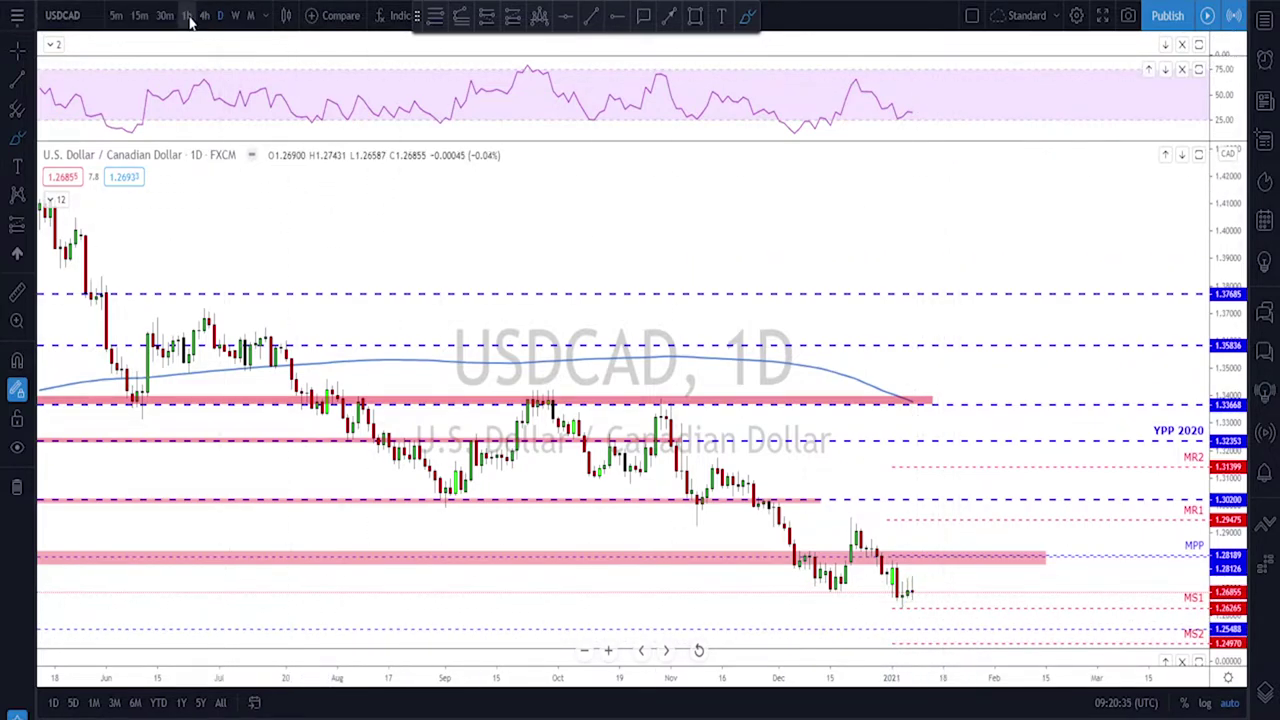
- Switch USDCAD to 1-hour, circle the range's 8 January low, draw the projected fall through the red box to MS1, and undo the strokes
left_click(187, 16)
scroll(991, 334, "down", 3)
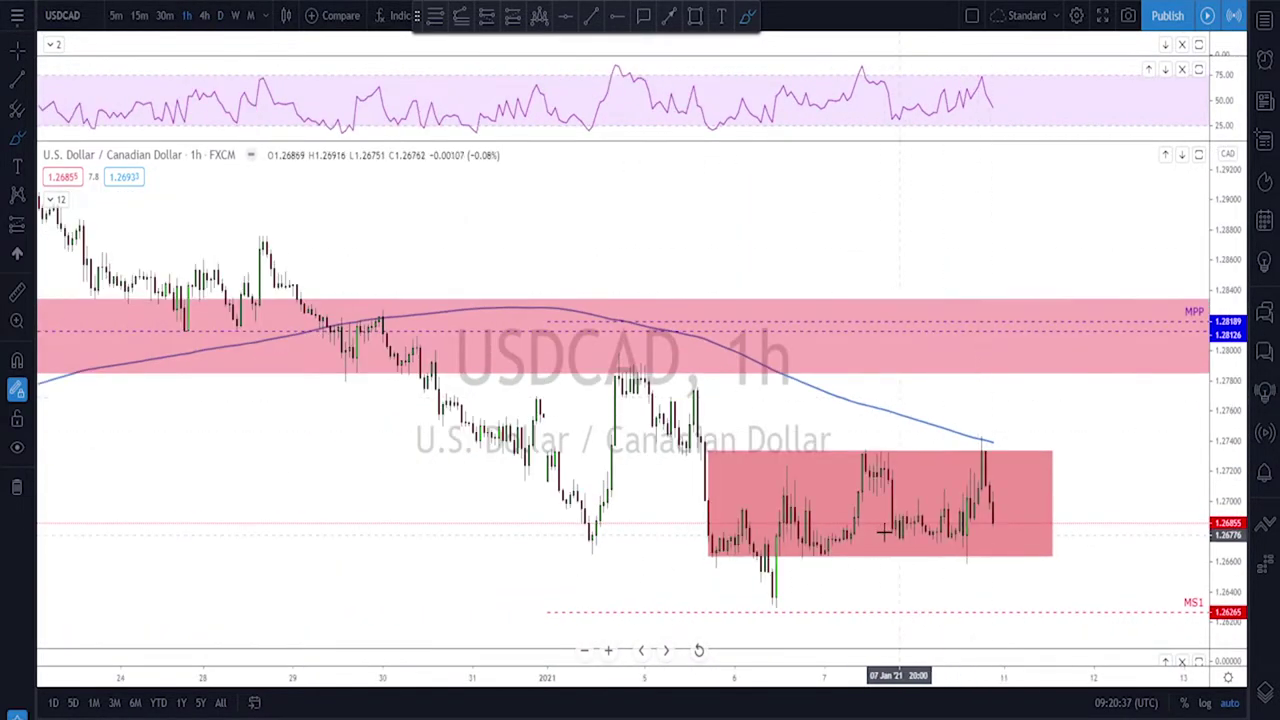
left_click_drag(967, 547, 965, 552)
mouse_move(866, 452)
left_mouse_down()
mouse_move(962, 550)
mouse_move(985, 444)
mouse_move(1042, 573)
mouse_move(1083, 620)
left_mouse_up()
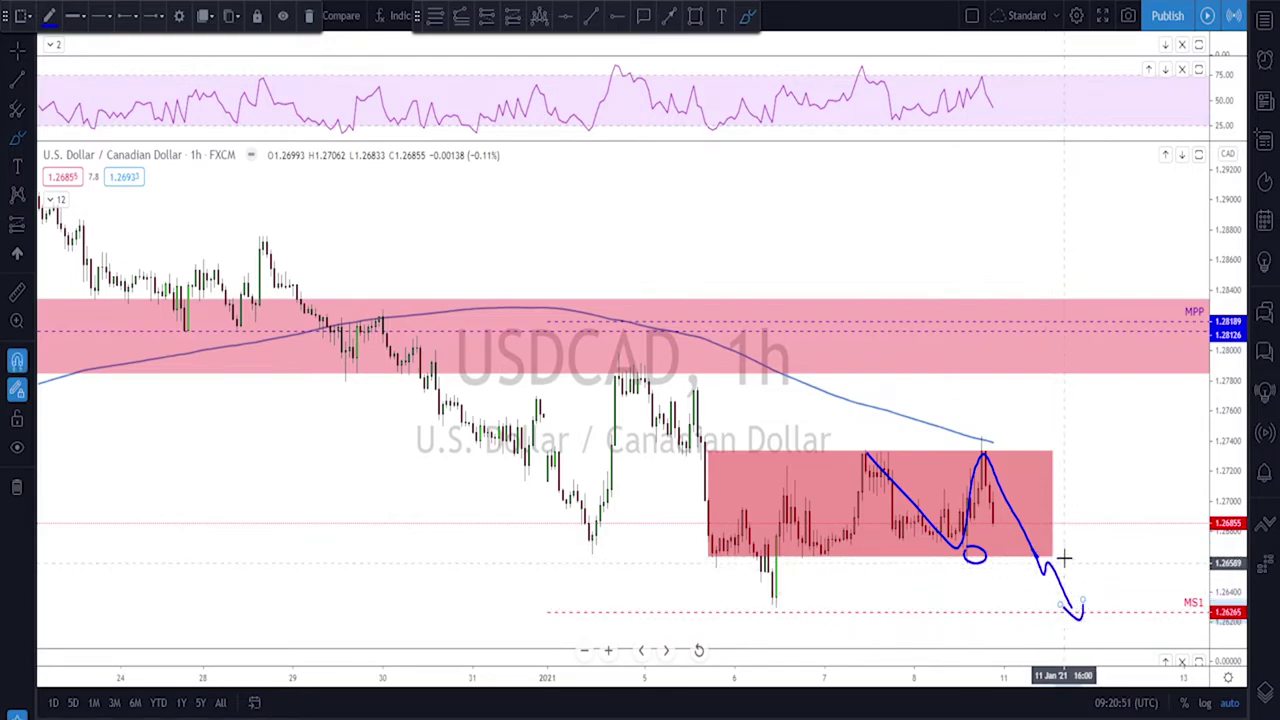
key("ctrl+z")
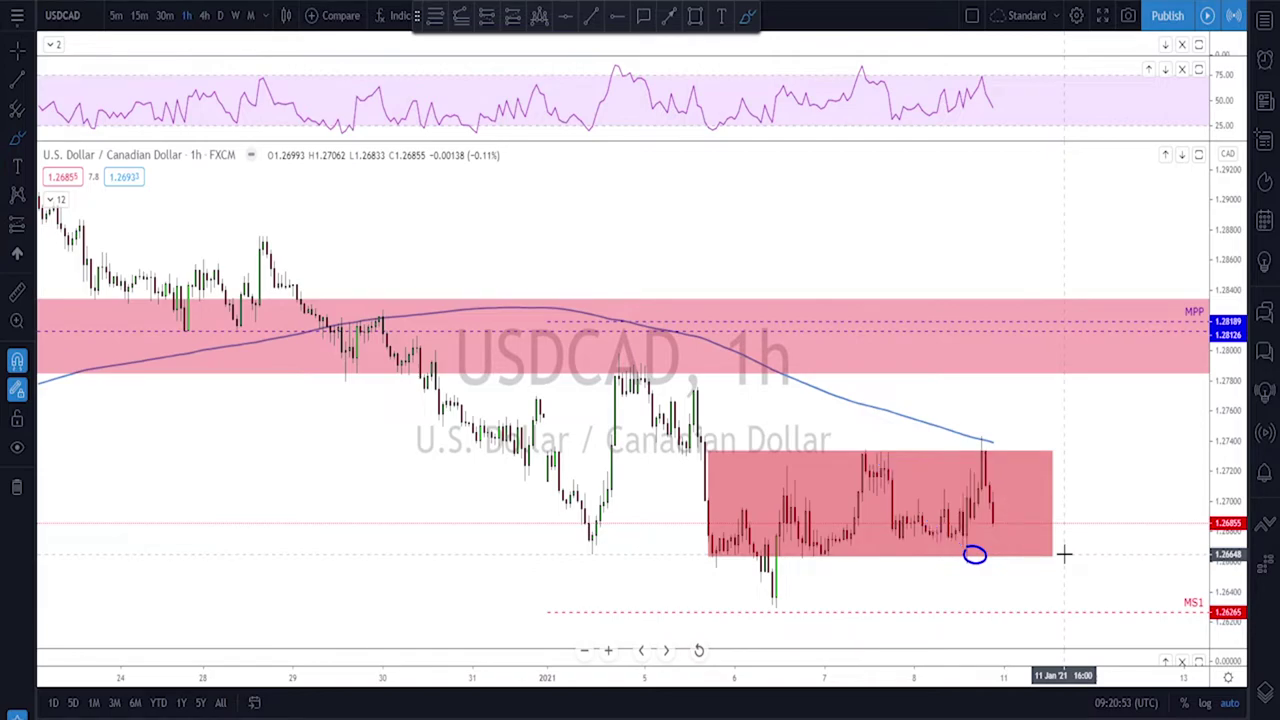
scroll(917, 300, "down", 3)
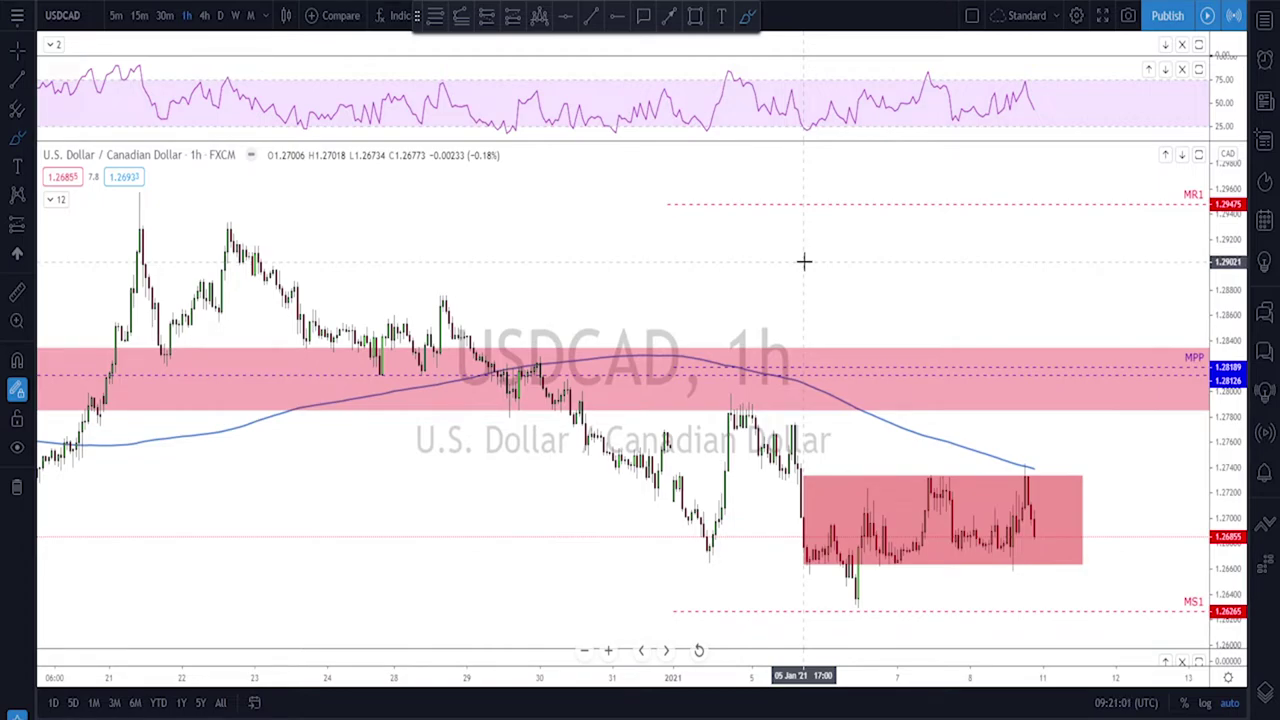
- Switch to AUDUSD and examine the open short position's entry, stop and target on the 1-hour chart
key("space")
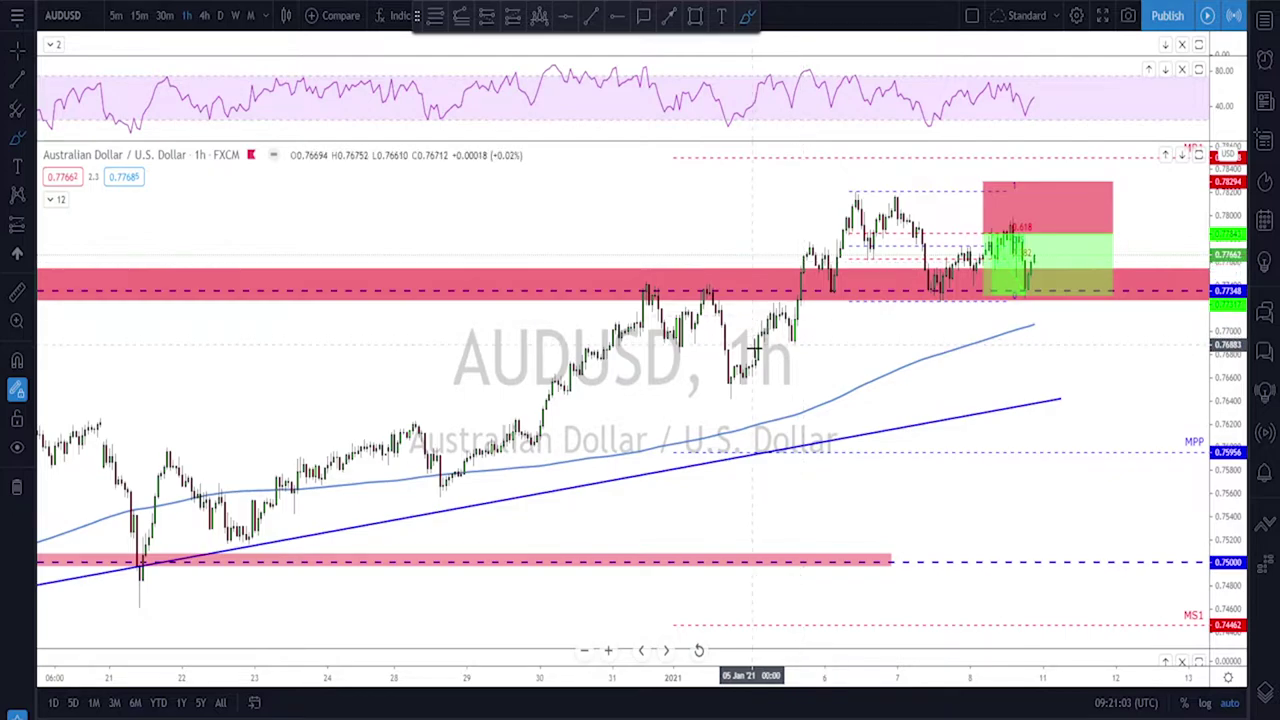
scroll(777, 371, "up", 4)
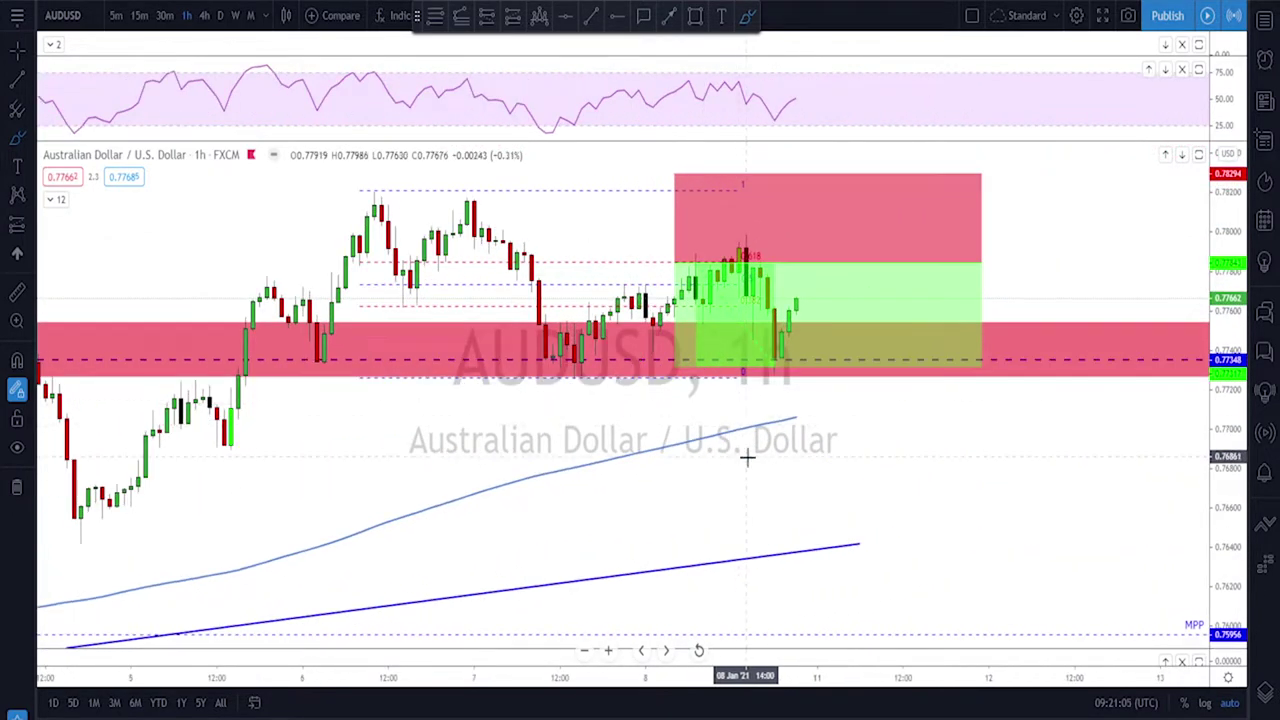
scroll(917, 457, "left", 5)
scroll(877, 425, "right", 3)
scroll(867, 425, "right", 1)
scroll(937, 417, "down", 3)
scroll(960, 409, "up", 2)
scroll(931, 429, "left", 2)
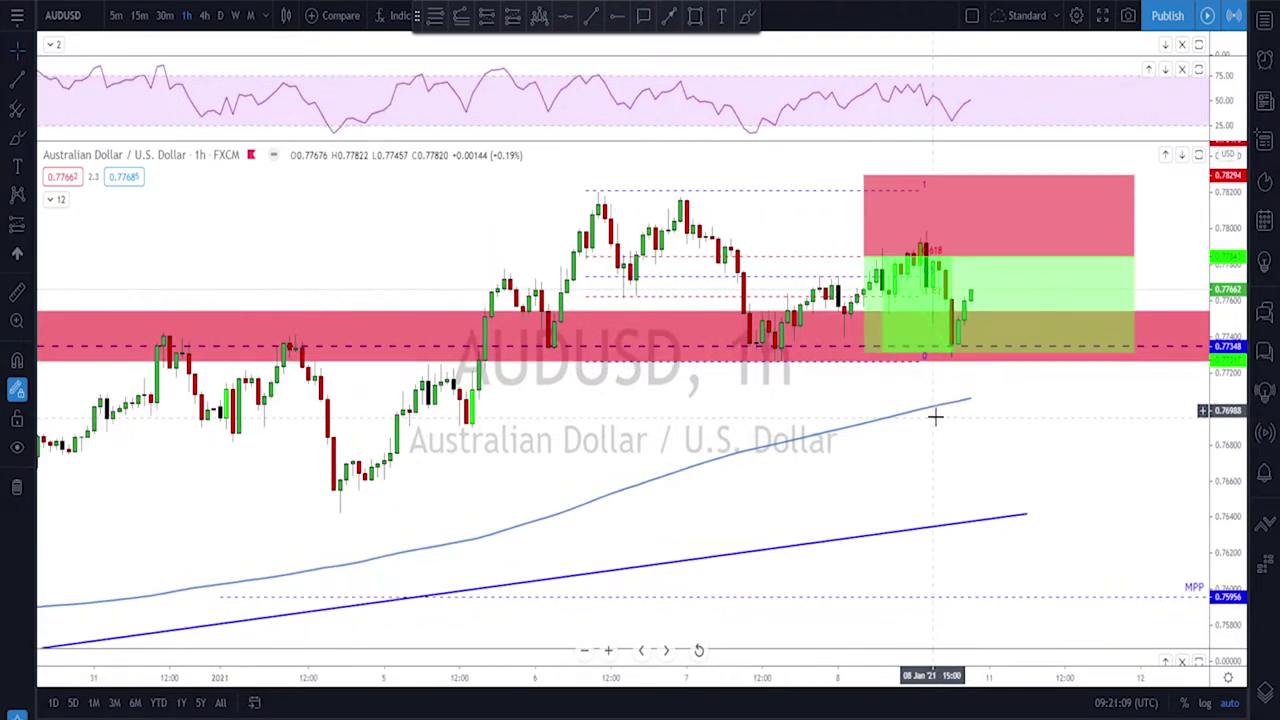
scroll(905, 350, "up", 2)
left_click(880, 270)
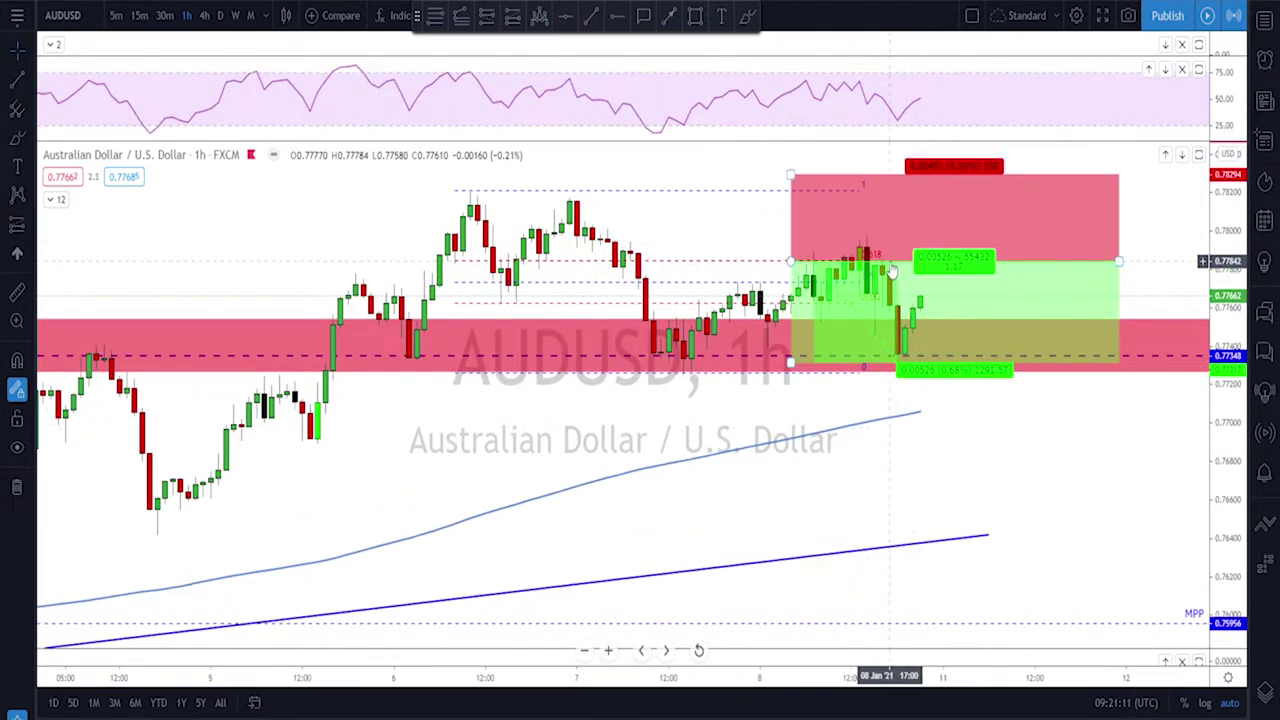
scroll(905, 268, "down", 3)
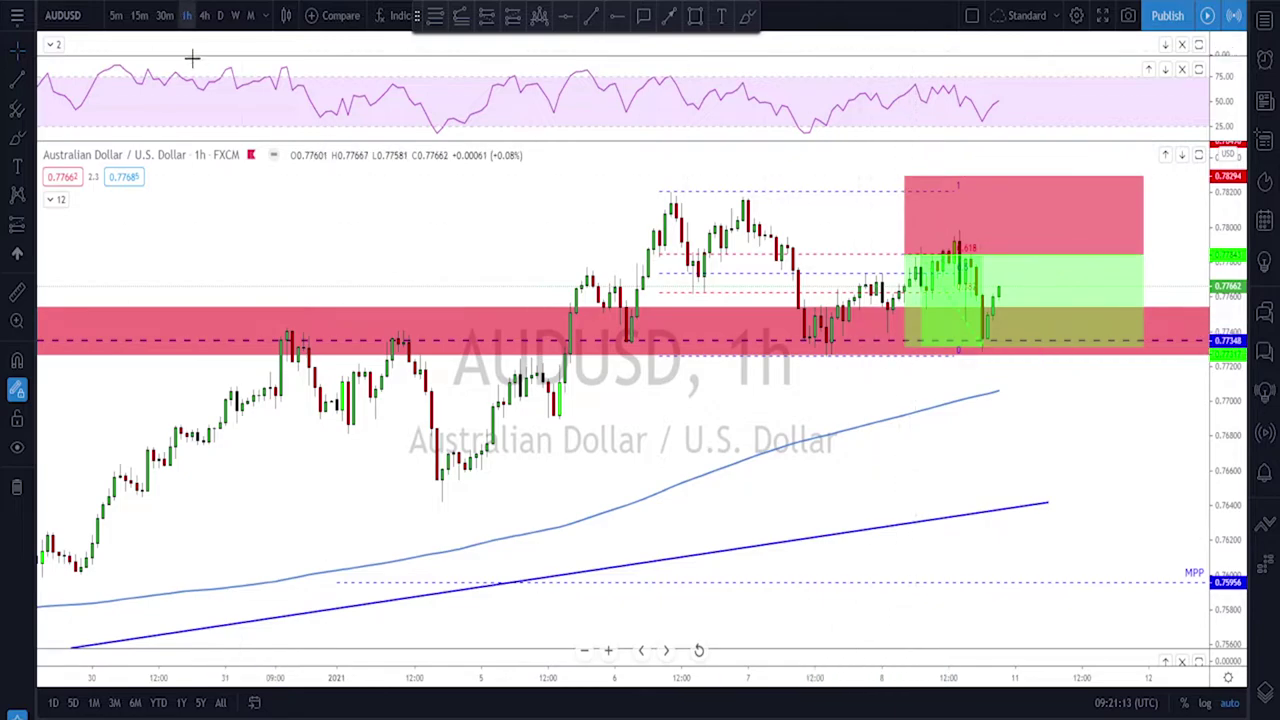
- Switch AUDUSD to the 15-minute timeframe and examine the recent price action inside the short position
left_click(137, 15)
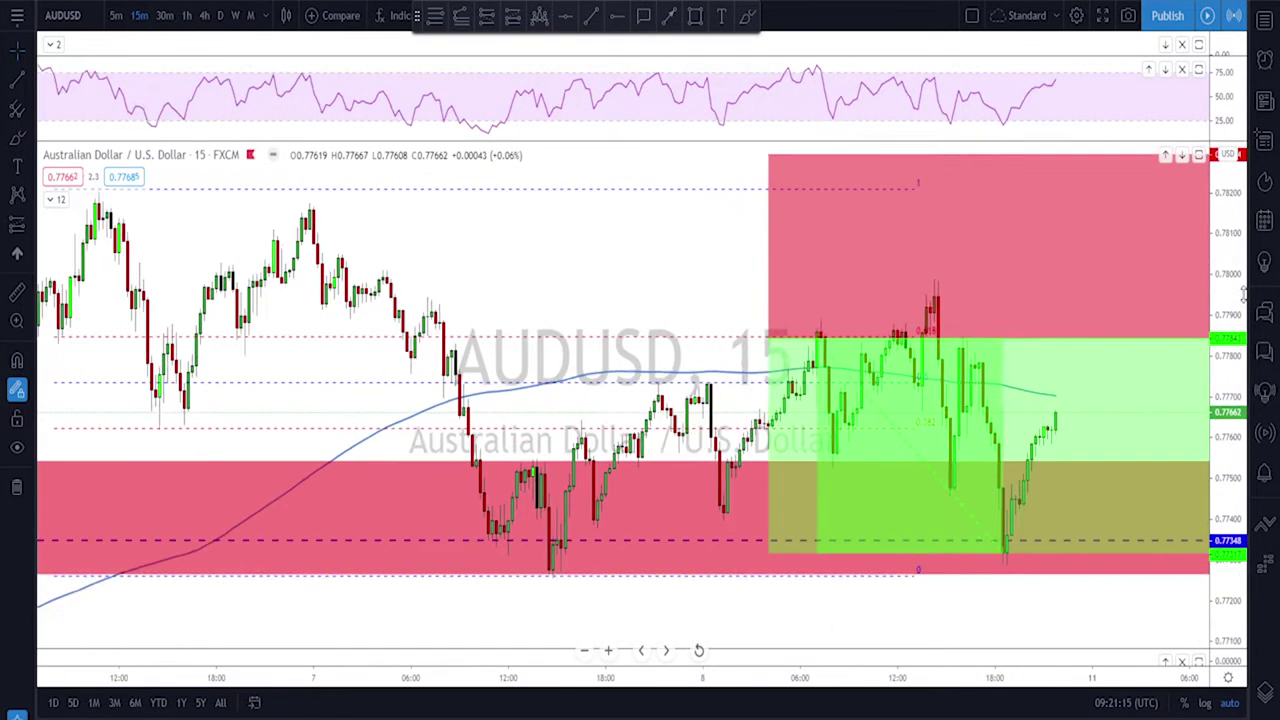
scroll(1230, 300, "up", 2)
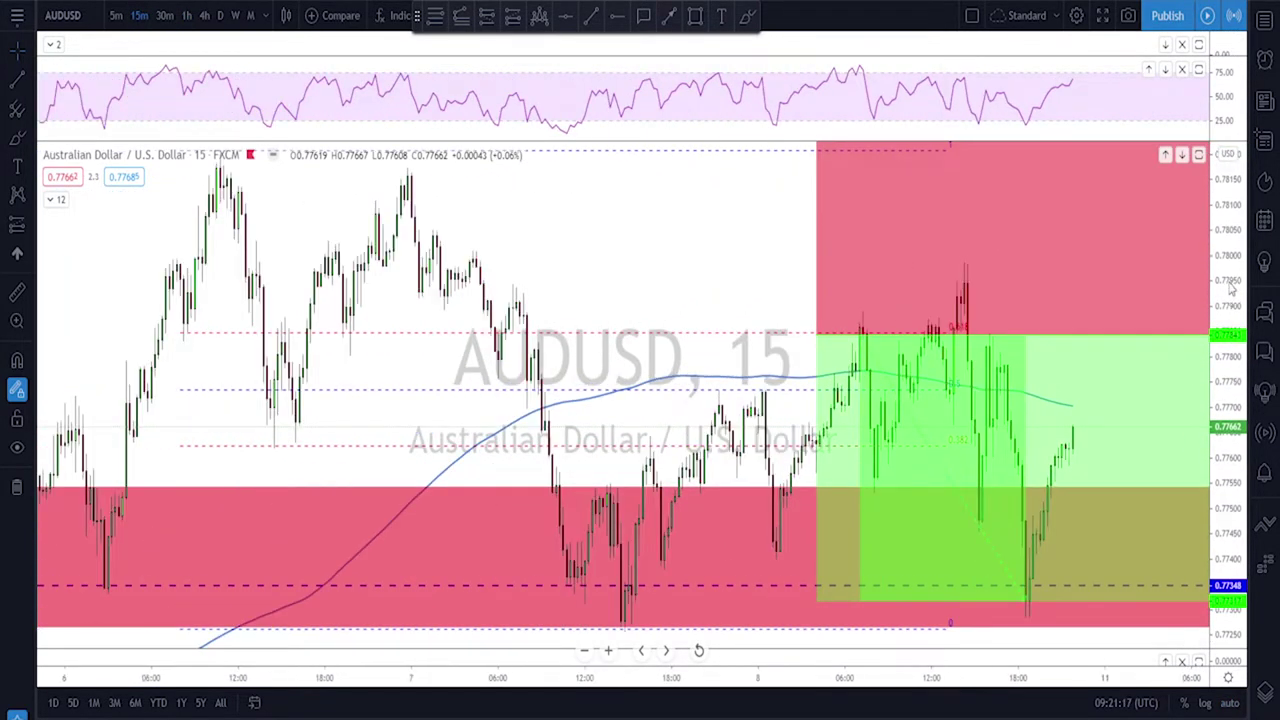
scroll(1231, 287, "down", 4)
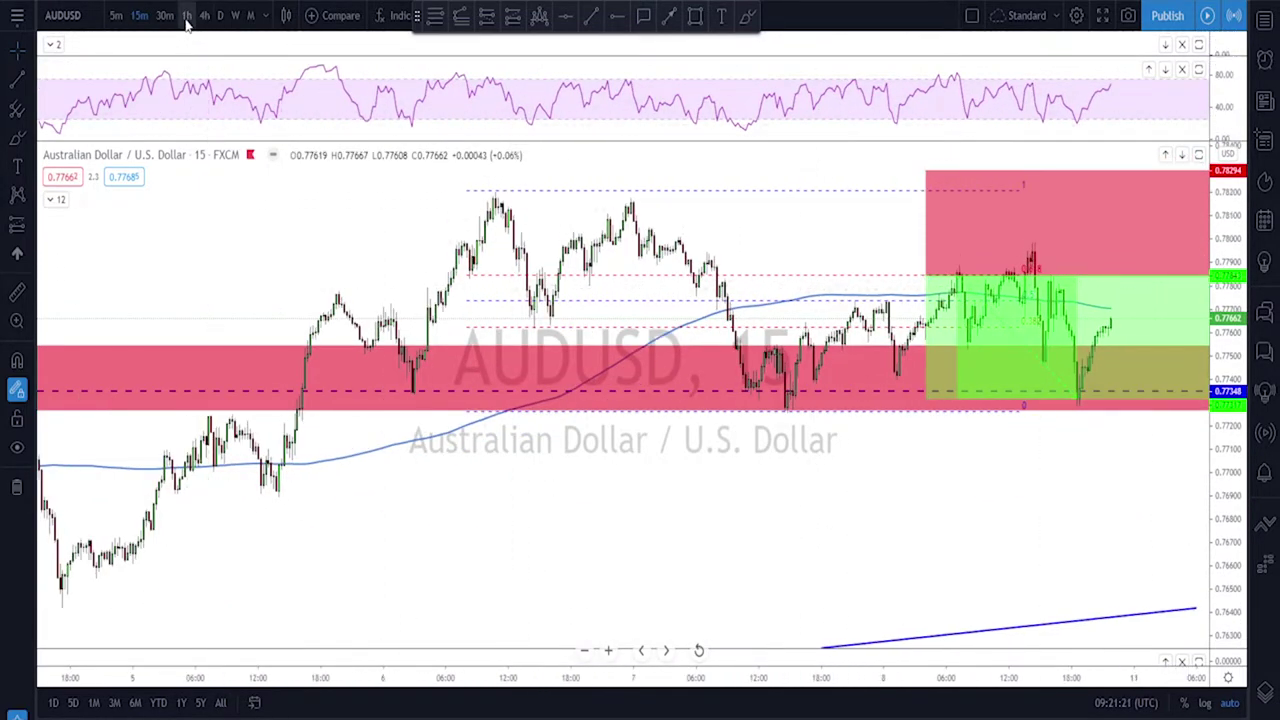
- Return AUDUSD to 1-hour, brush the double top's path down to the red zone, mark its neckline, and circle the second top
left_click(186, 15)
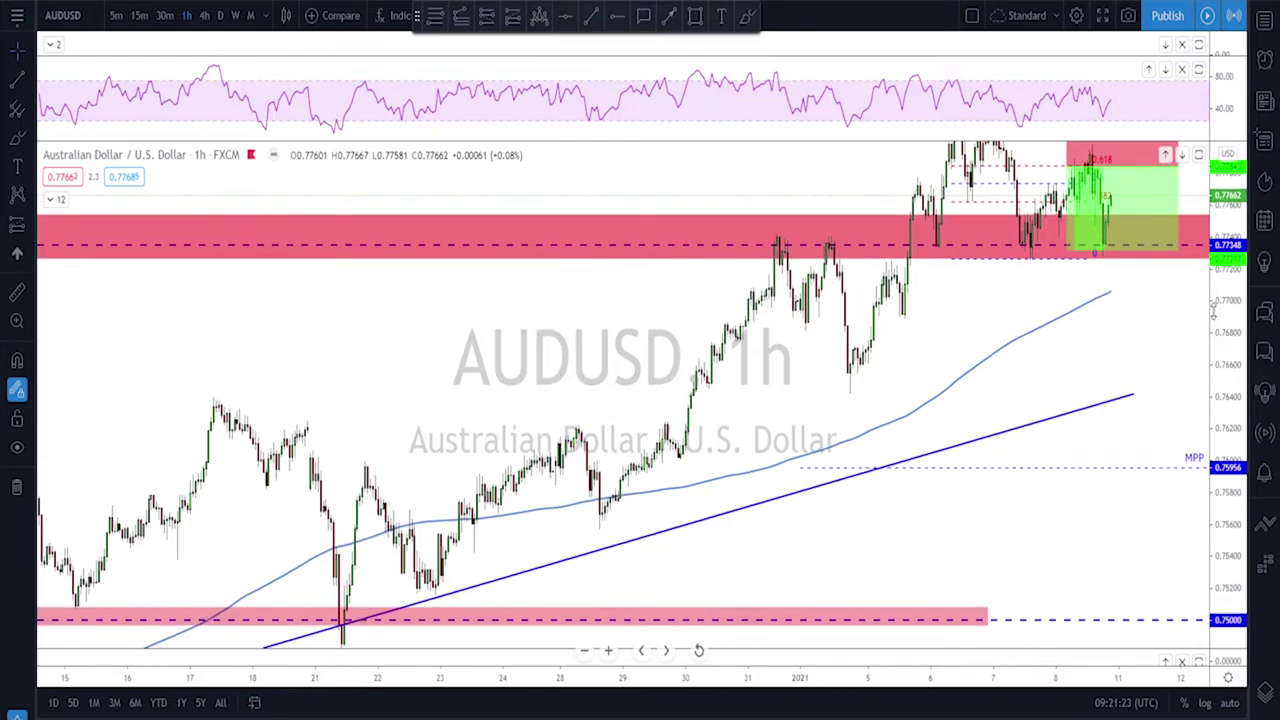
left_click_drag(1147, 349, 1060, 463)
scroll(1128, 443, "up", 1)
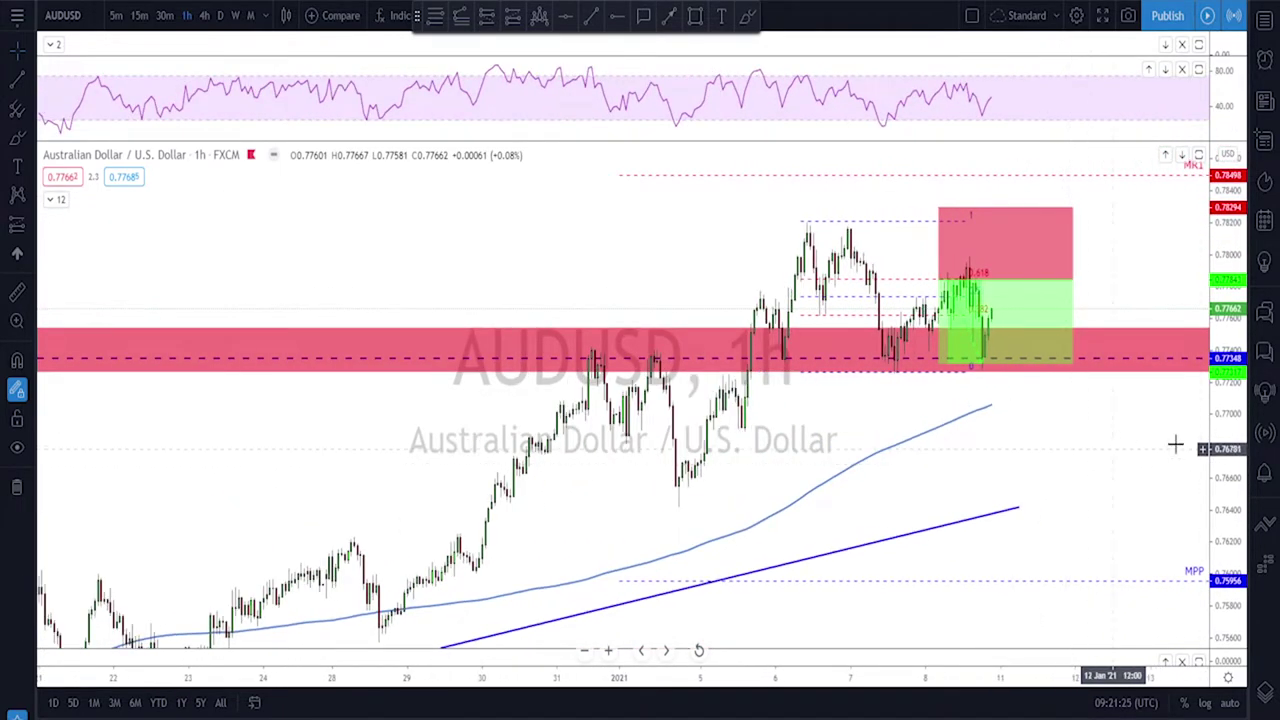
left_click(748, 17)
mouse_move(806, 228)
left_mouse_down()
mouse_move(827, 296)
mouse_move(843, 226)
mouse_move(888, 362)
left_mouse_up()
left_click_drag(795, 305, 850, 305)
left_click_drag(846, 218, 848, 221)
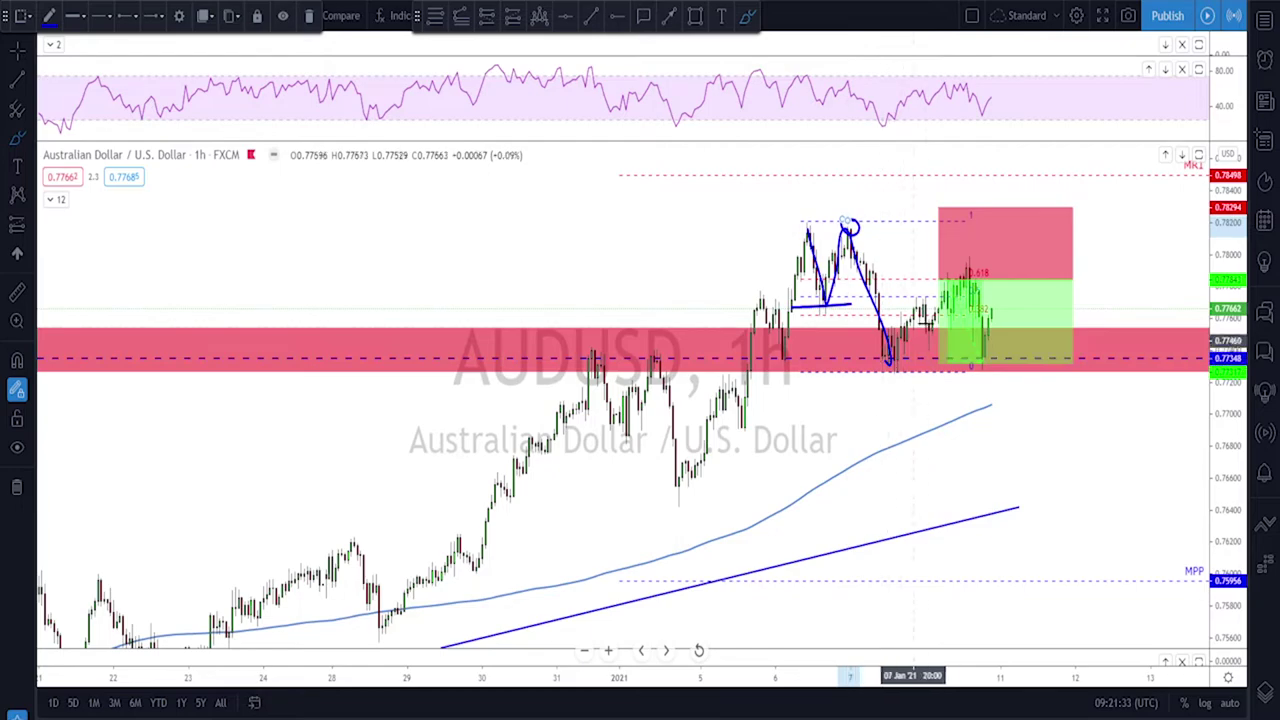
- Arc over the 8 January lower high, brush a base line along the red zone's lows, and undo all the brush strokes
mouse_move(986, 272)
mouse_move(973, 261)
left_mouse_down()
mouse_move(962, 270)
mouse_move(976, 258)
left_mouse_up()
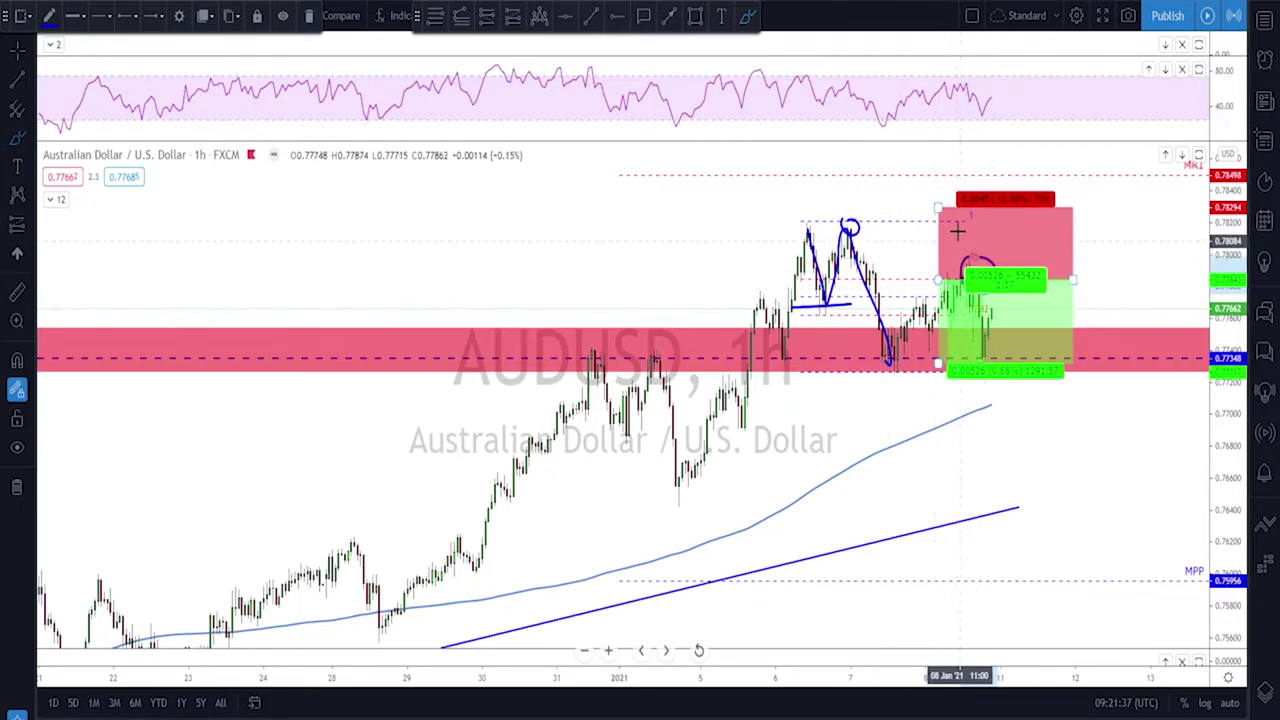
left_click_drag(884, 362, 946, 356)
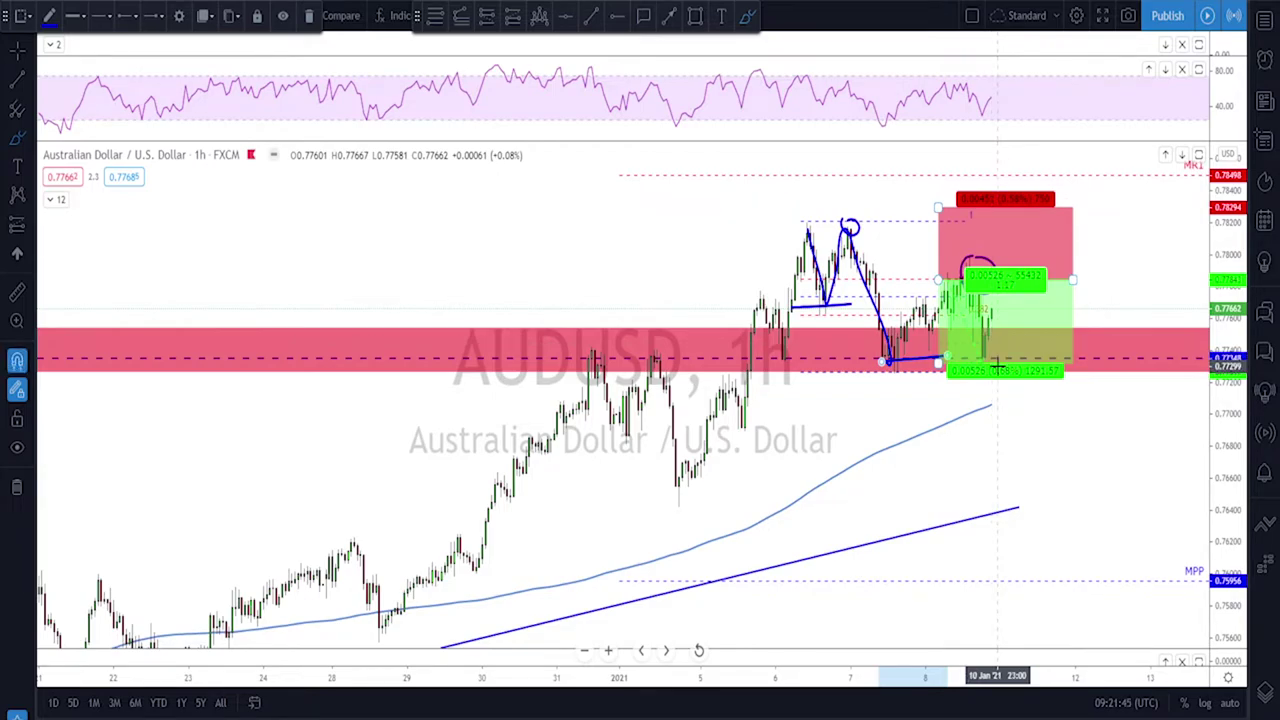
key("ctrl+z")
key("ctrl+z")
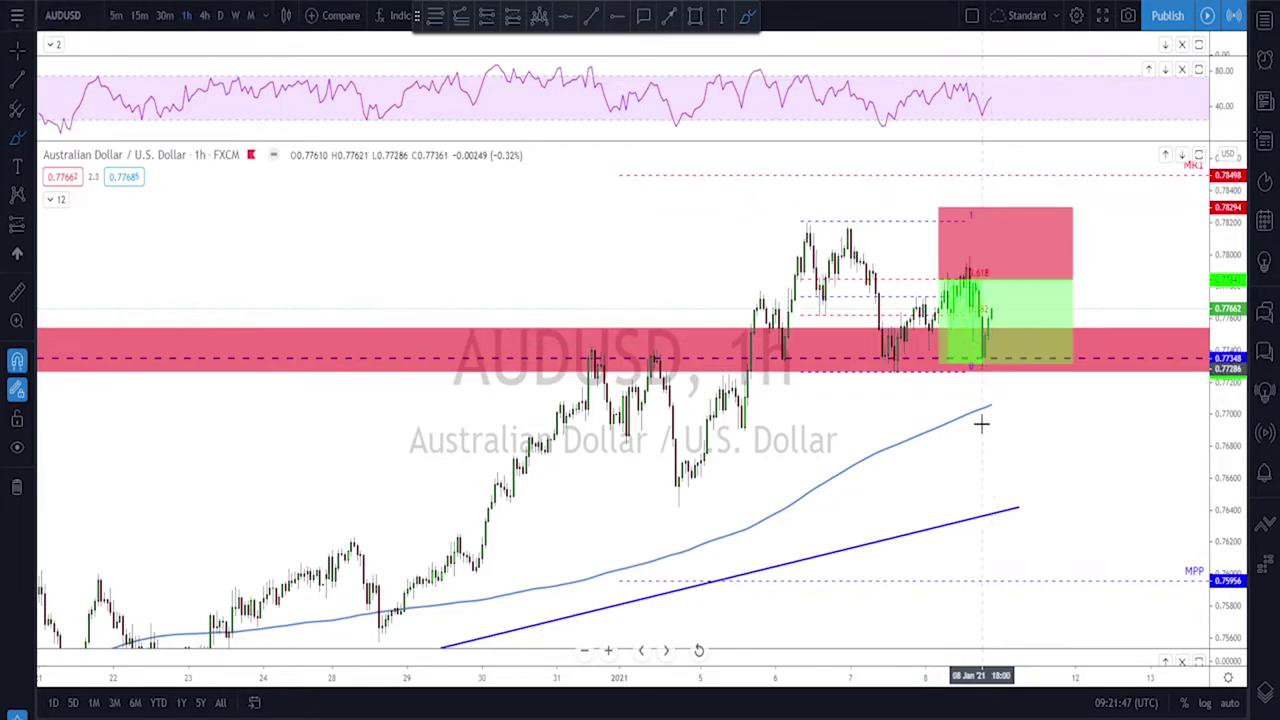
- Delete the short position and the Fibonacci retracement from the AUDUSD chart
left_click(990, 279)
key("Delete")
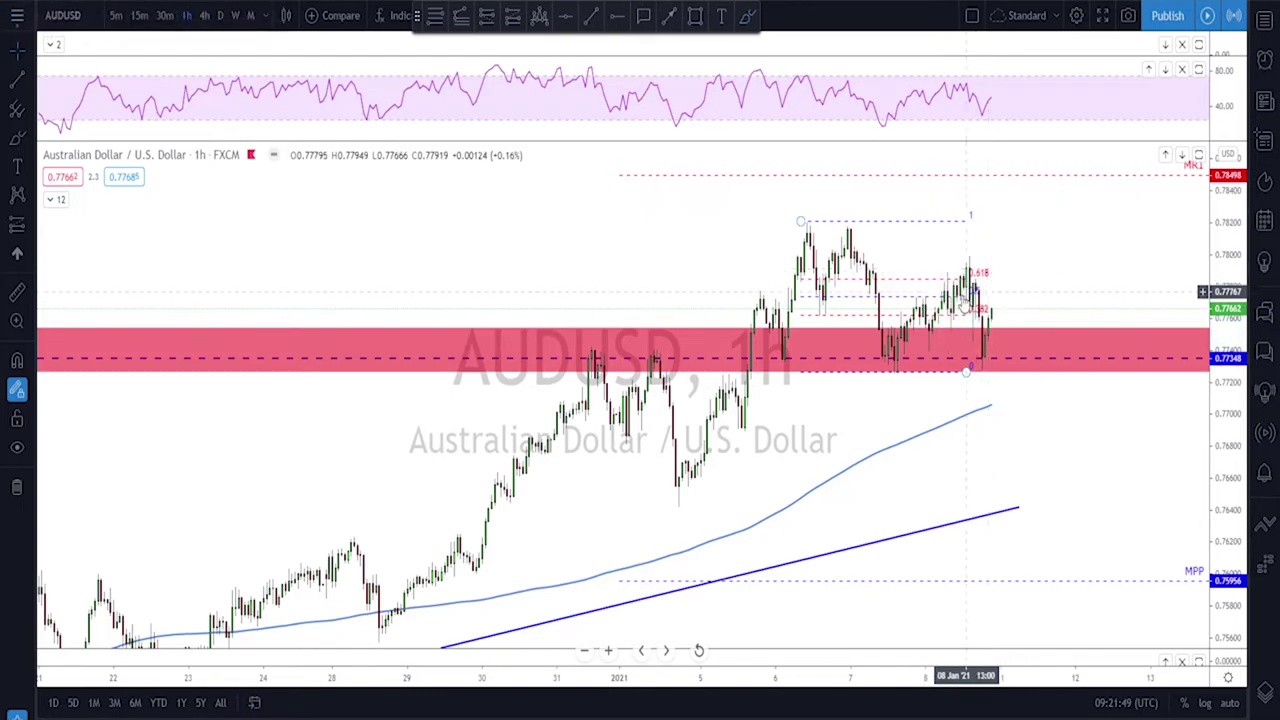
left_click(984, 279)
key("Delete")
scroll(985, 257, "down", 1)
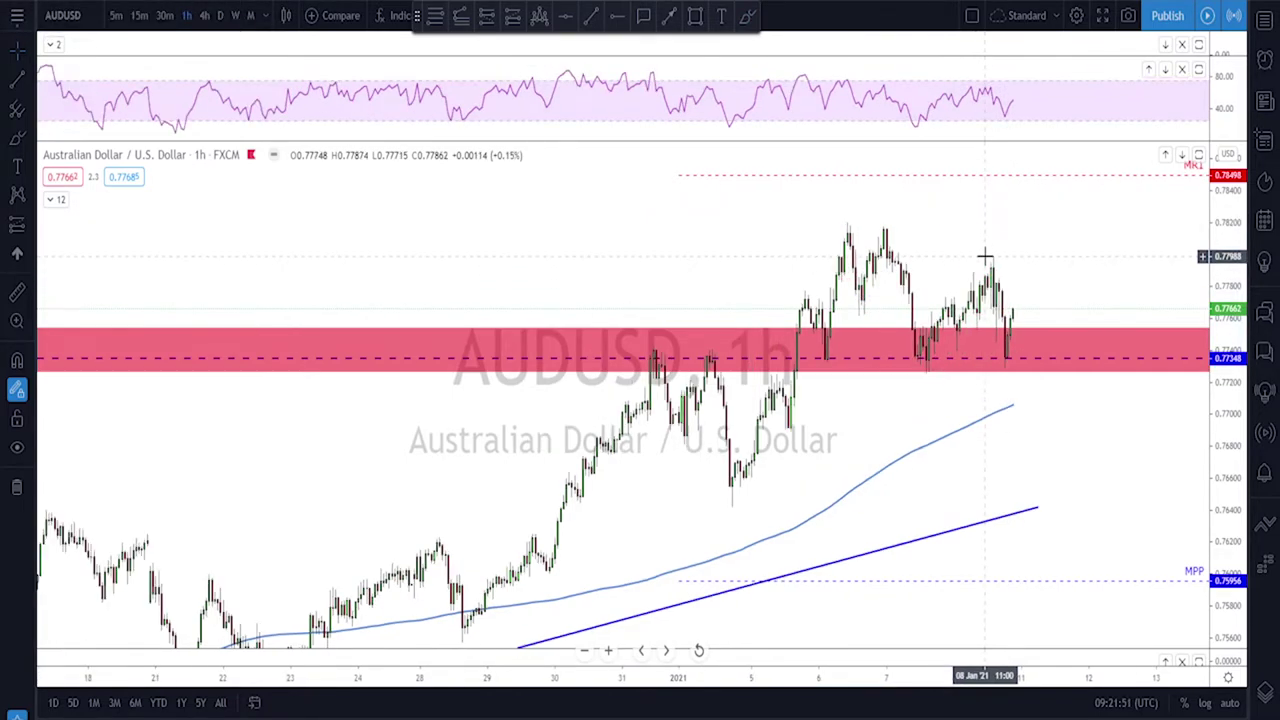
- Switch AUDUSD to 4-hour and examine price against the red zone, the rising trendline and the monthly pivots
left_click(205, 17)
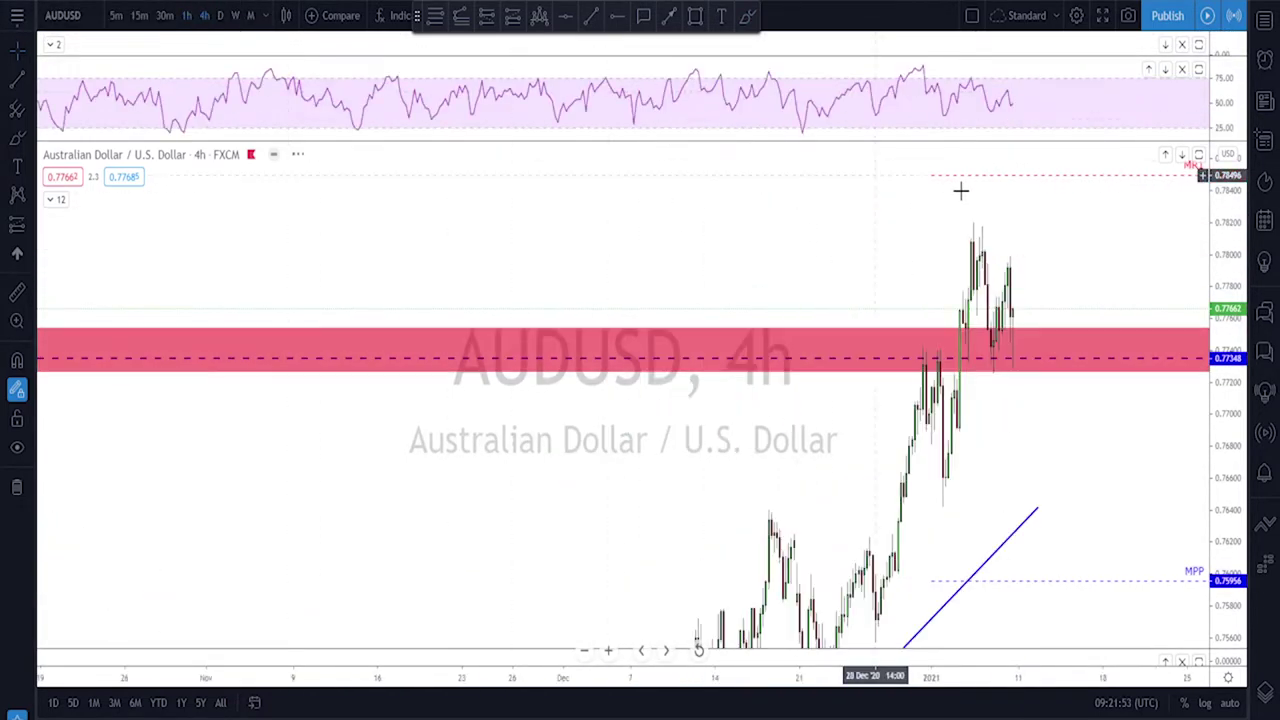
scroll(1060, 300, "down", 4)
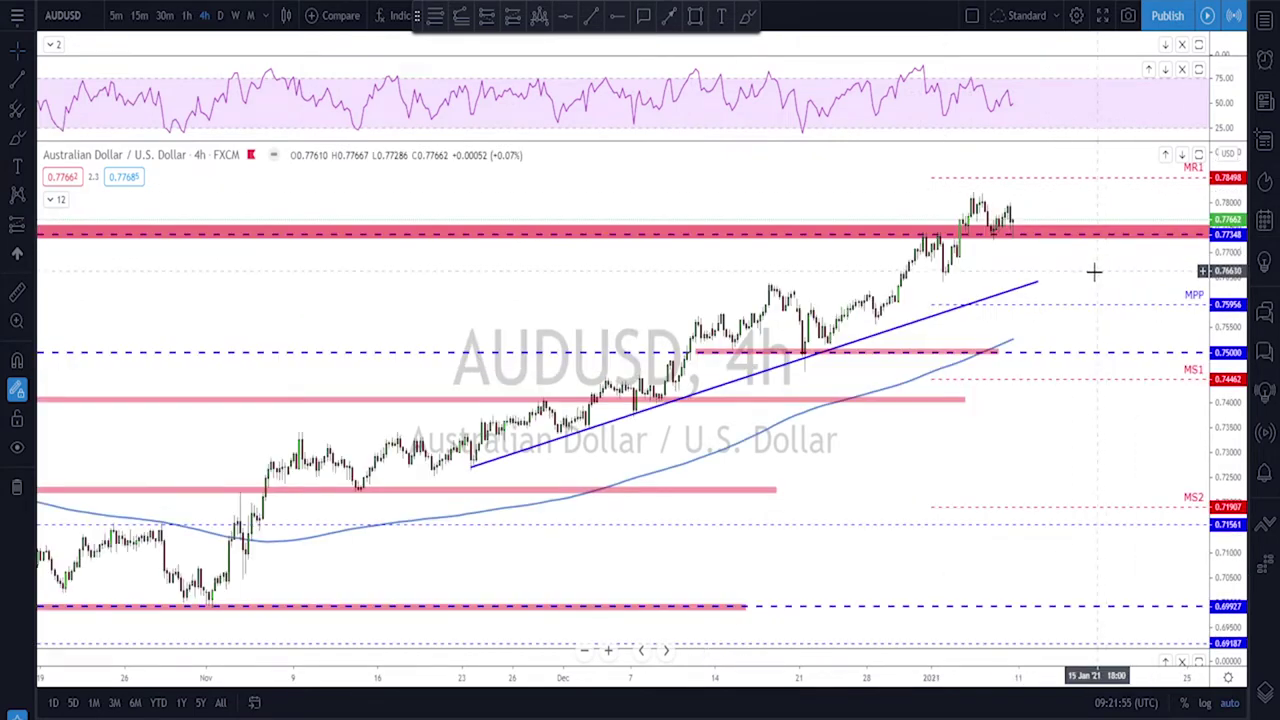
scroll(995, 345, "up", 1)
scroll(1010, 330, "down", 3)
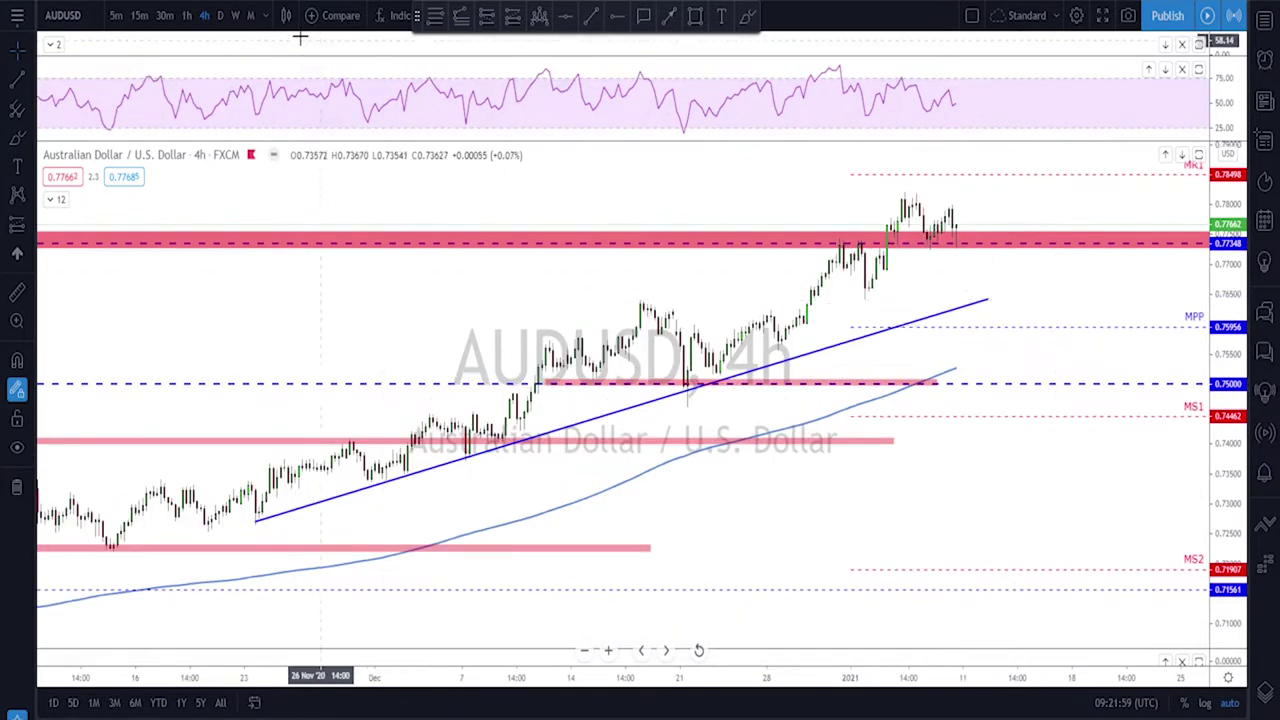
- Check AUDUSD on the daily and weekly timeframes, tracing the red level near 0.77348 back through its 2016–2018 history
left_click(220, 15)
scroll(930, 337, "up", 2)
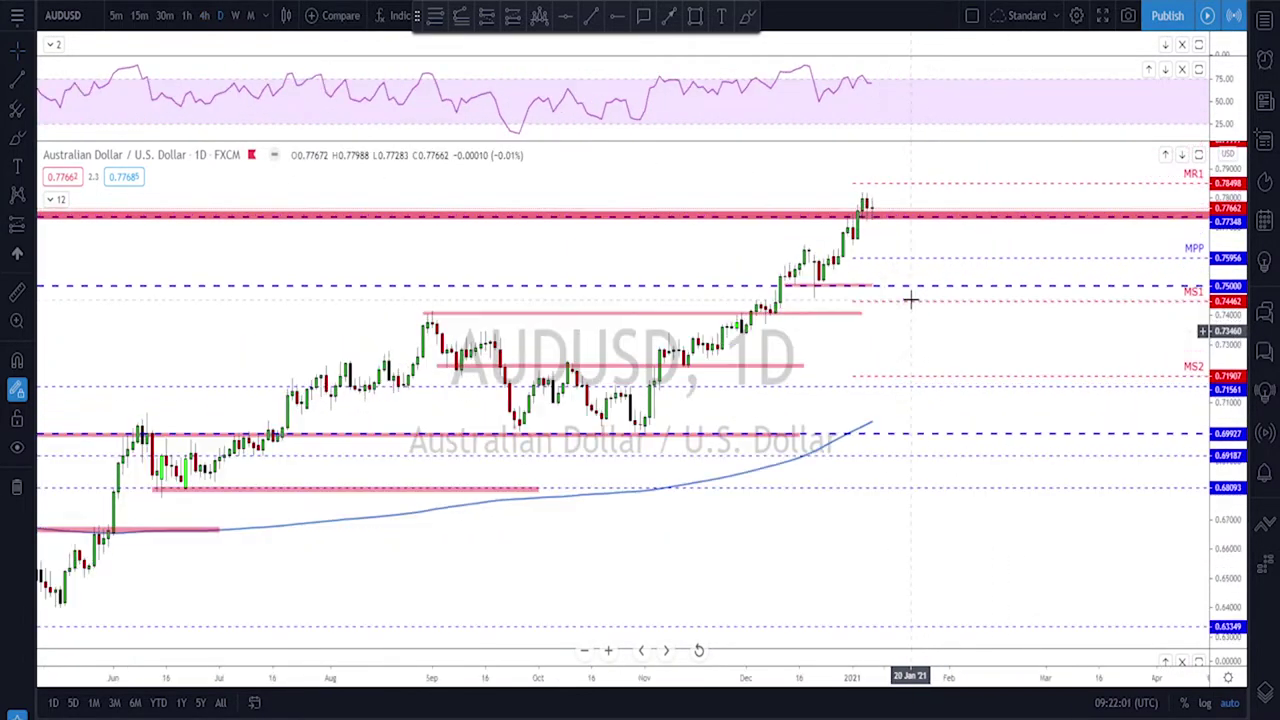
left_click(237, 15)
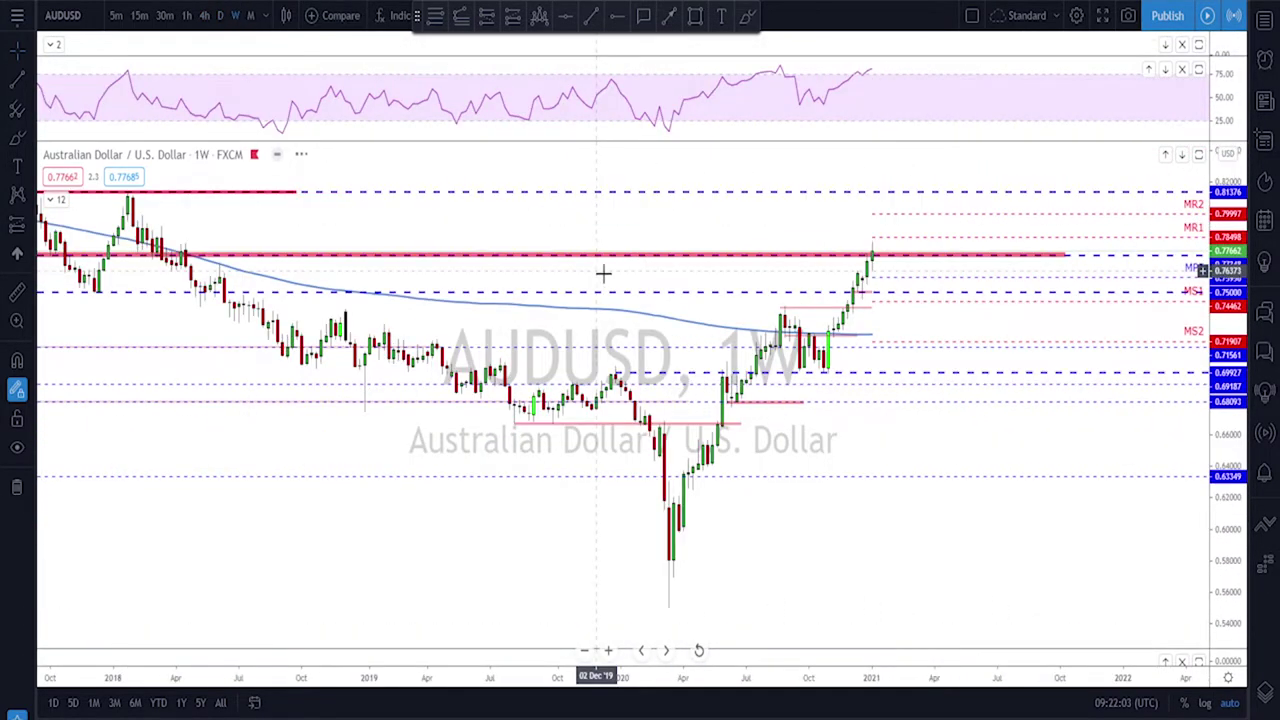
left_click(191, 383)
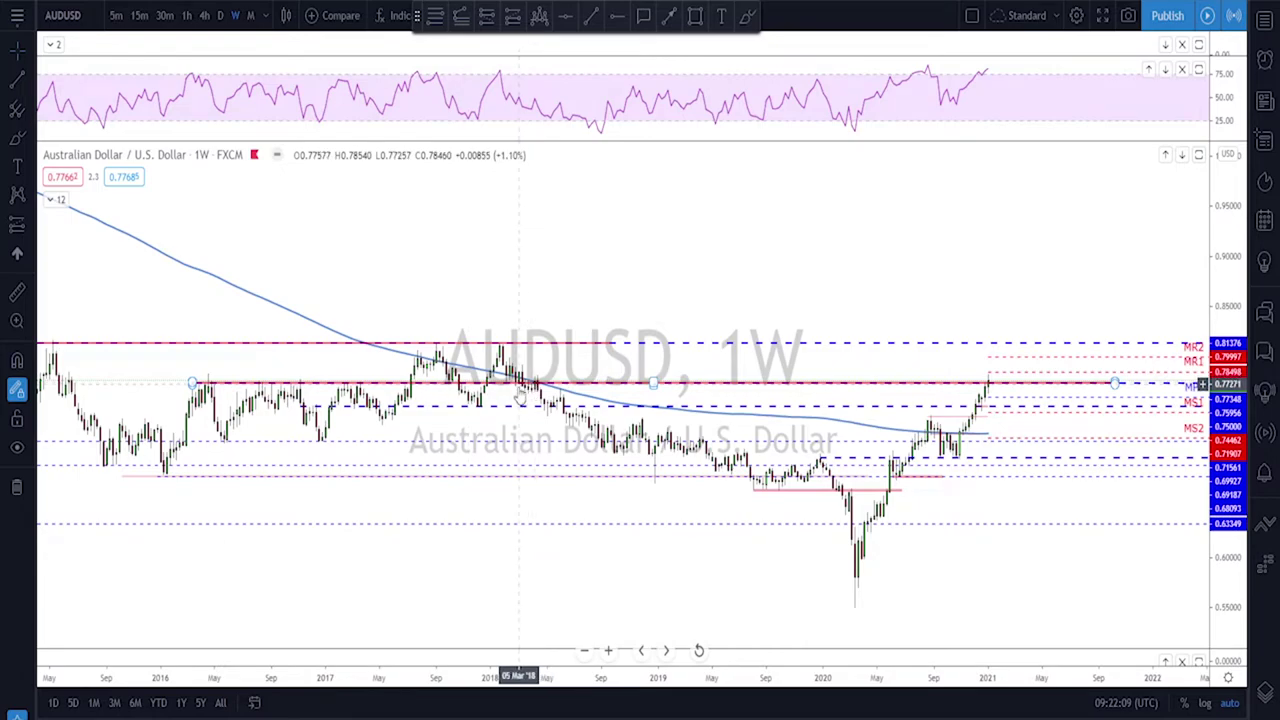
scroll(888, 400, "up", 3)
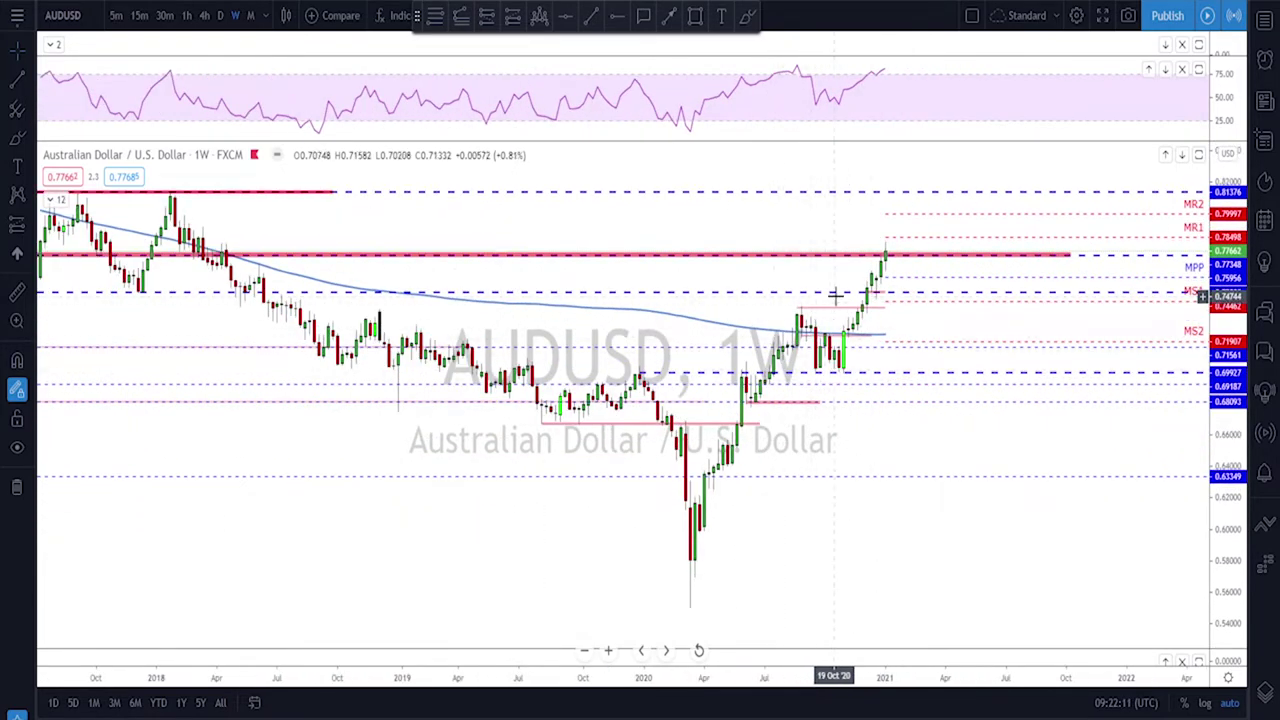
- Check the daily RSI, switch AUDUSD to 4-hour, and draw a descending trend line over the RSI peaks from 31 December to 11 January
left_click(222, 16)
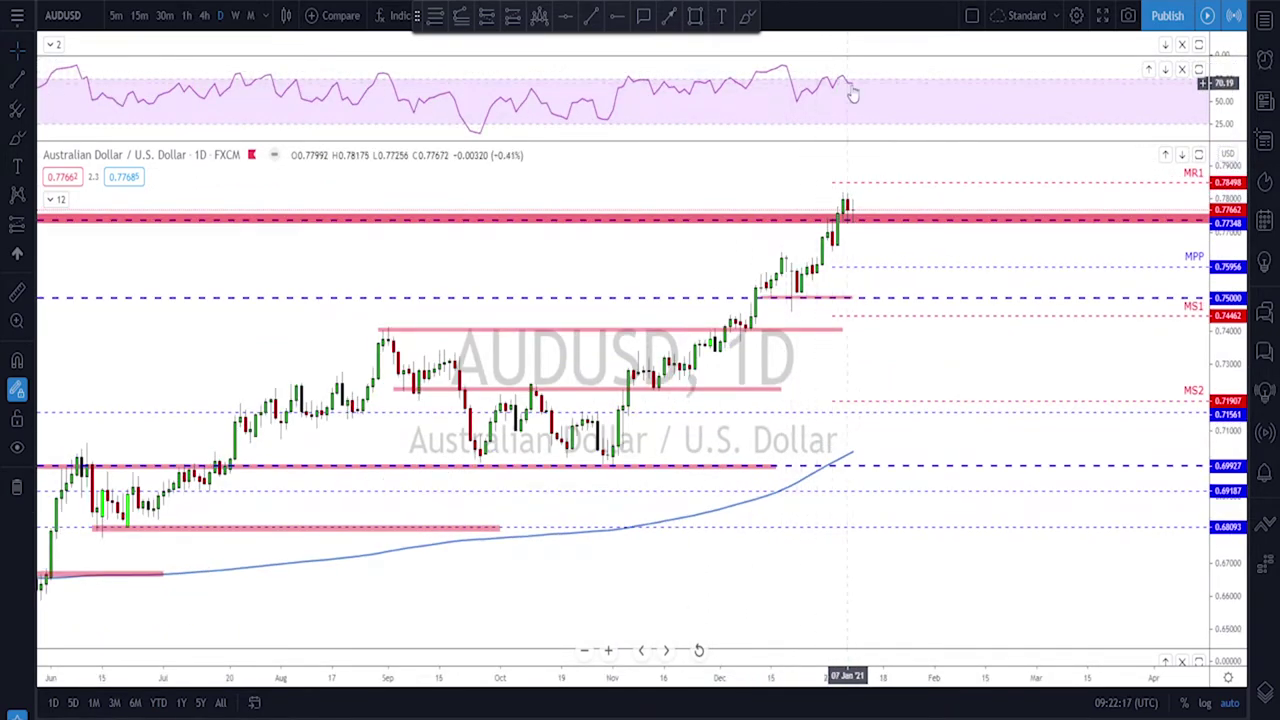
left_click(205, 16)
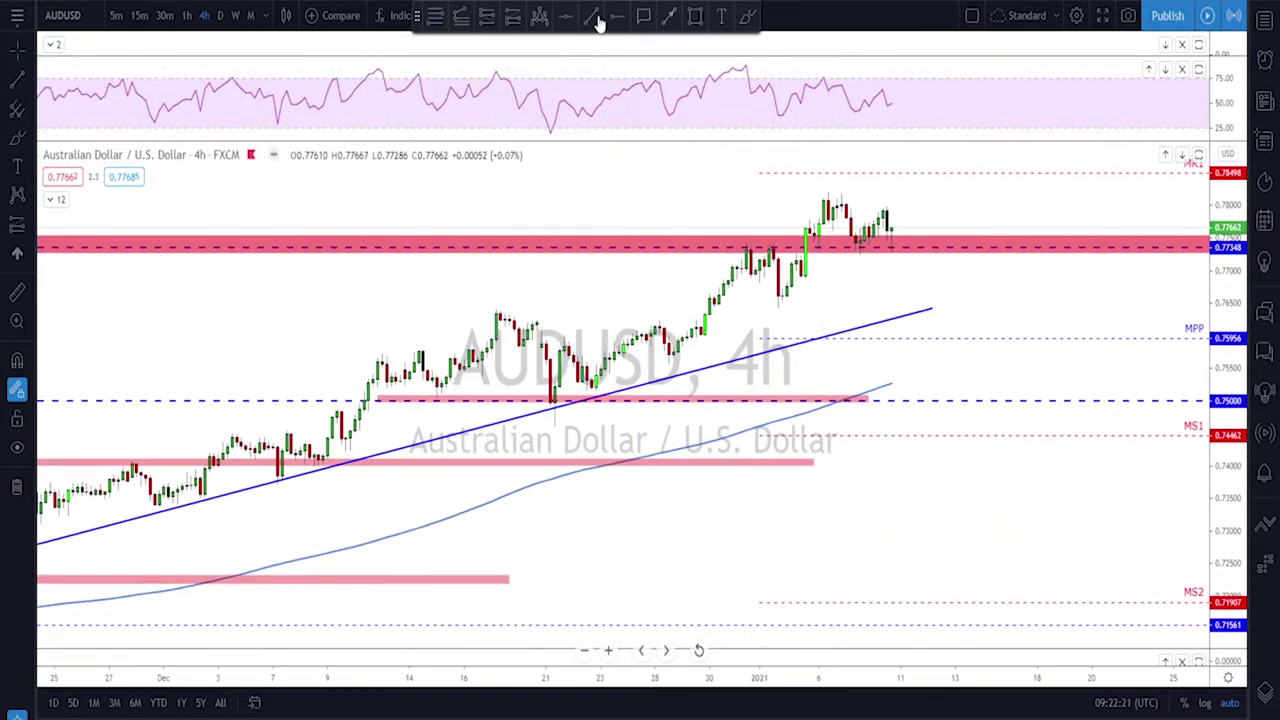
left_click(741, 65)
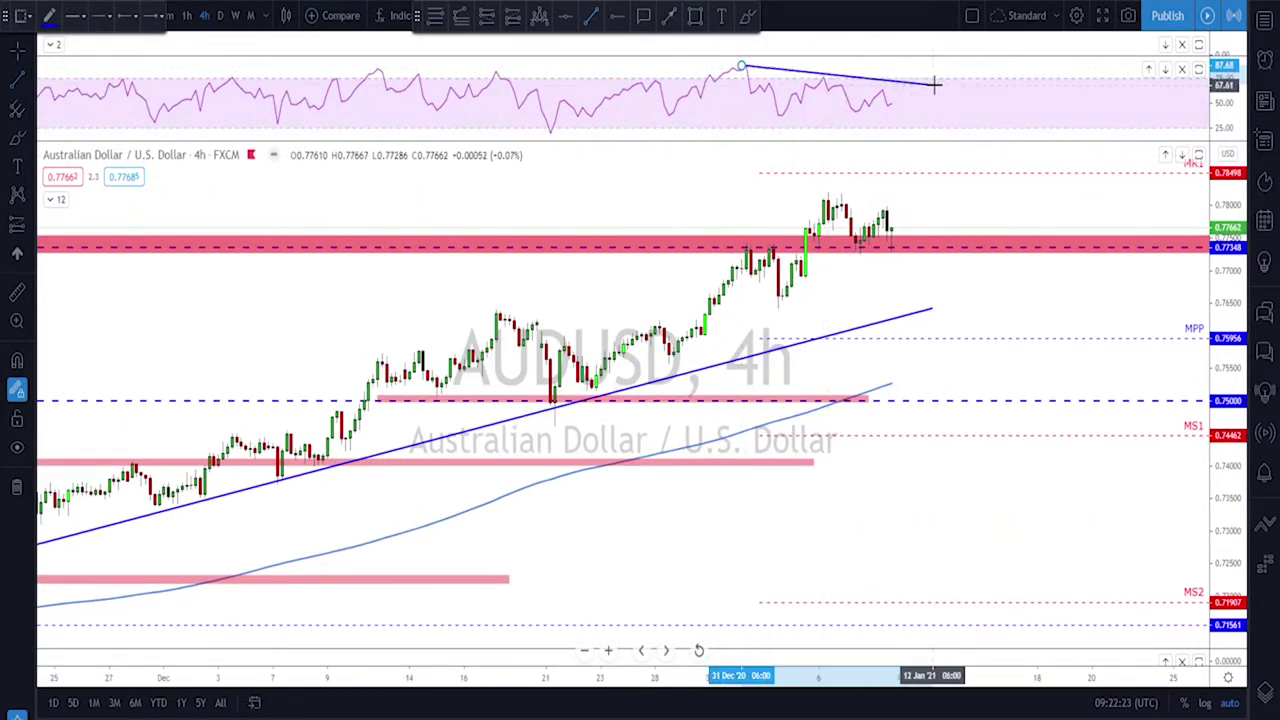
left_click(912, 90)
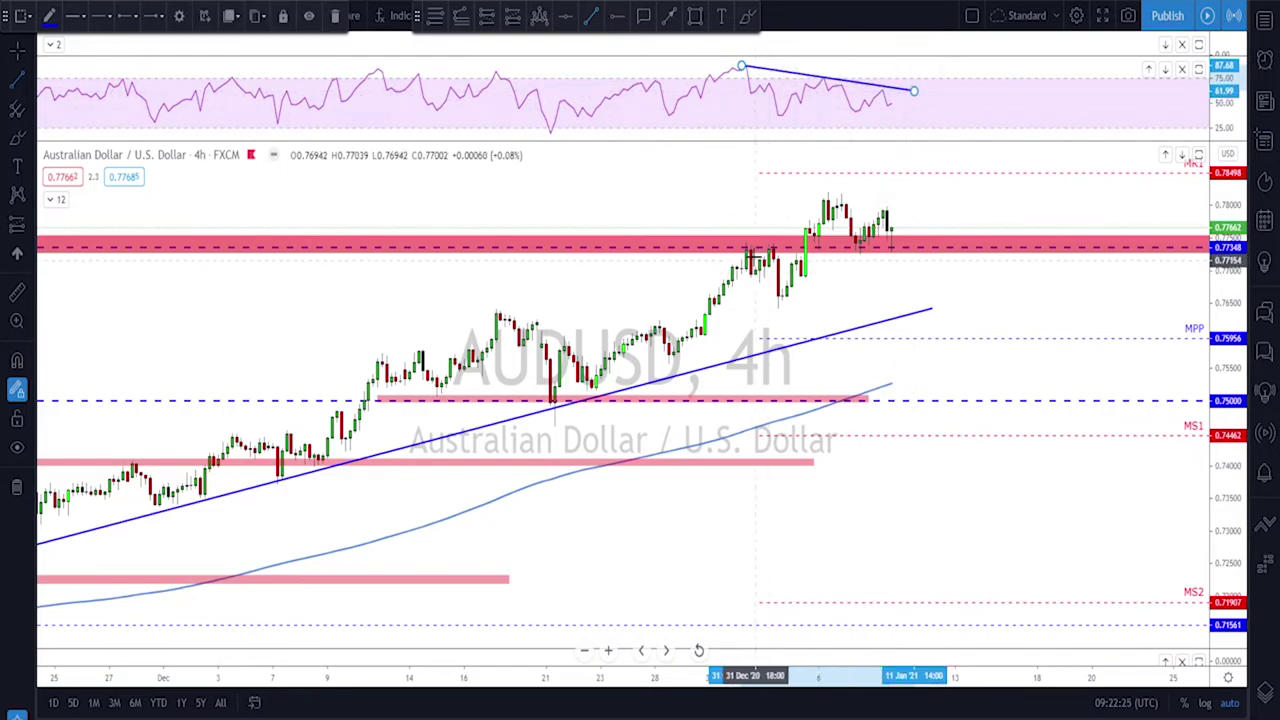
left_click(741, 248)
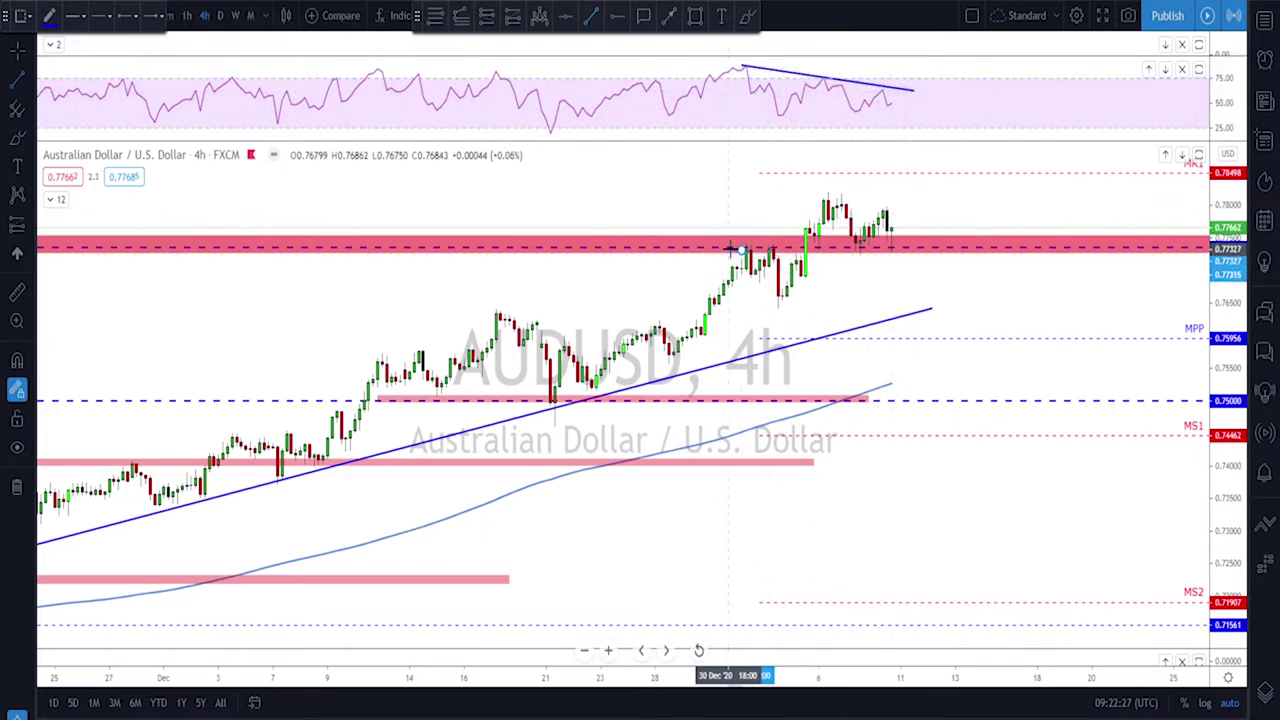
key("Escape")
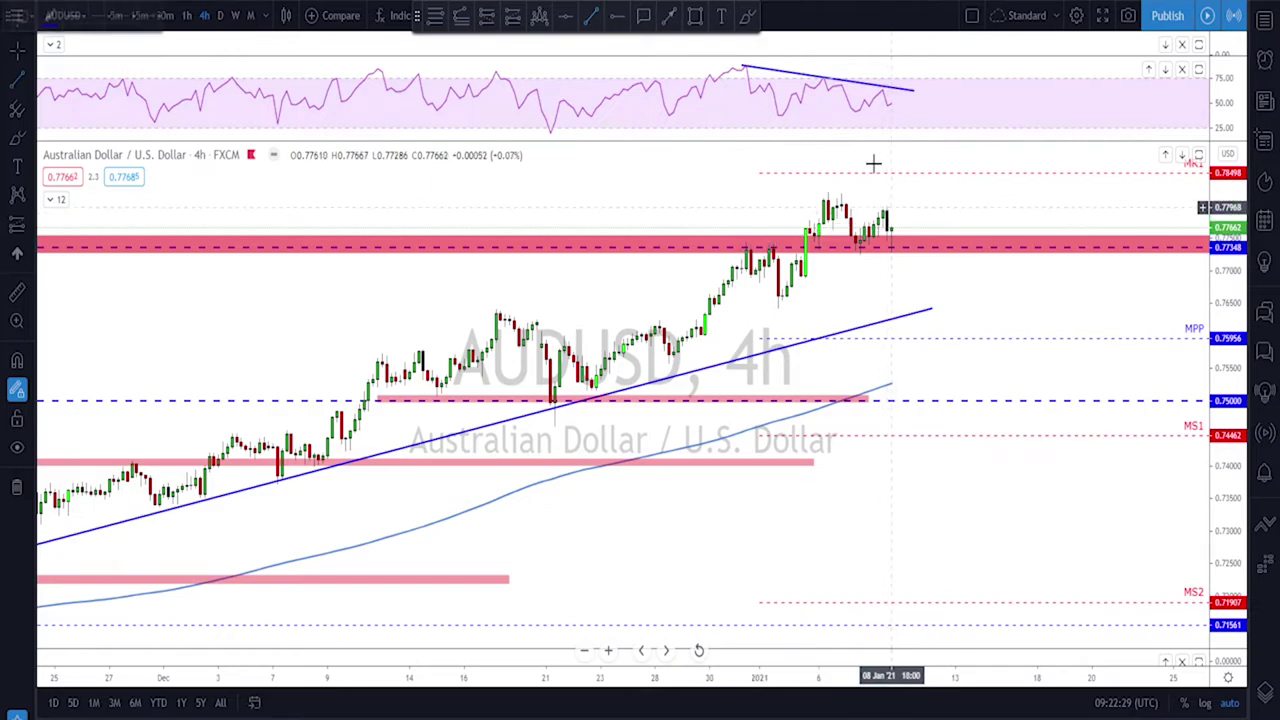
scroll(880, 95, "down", 2)
scroll(1002, 136, "down", 1)
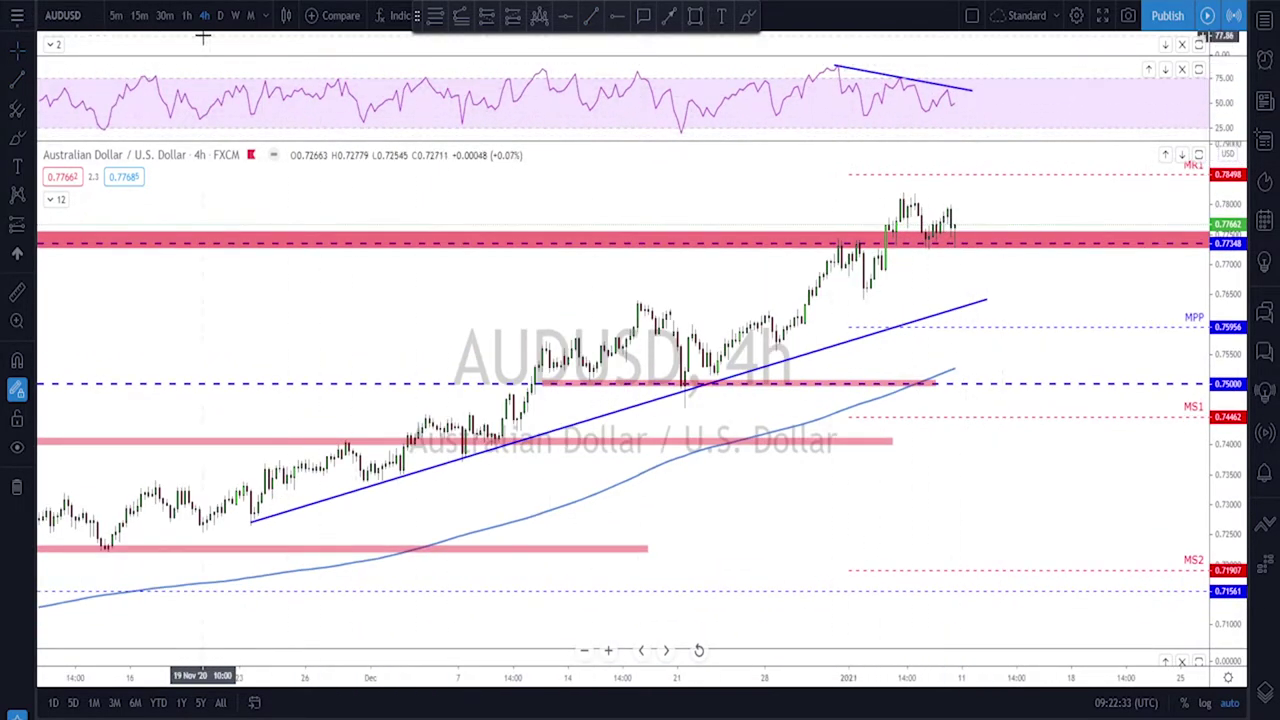
- Brush an arc over the latest swing high on the AUDUSD 4-hour chart and delete it
left_click(747, 17)
left_click_drag(934, 211, 965, 213)
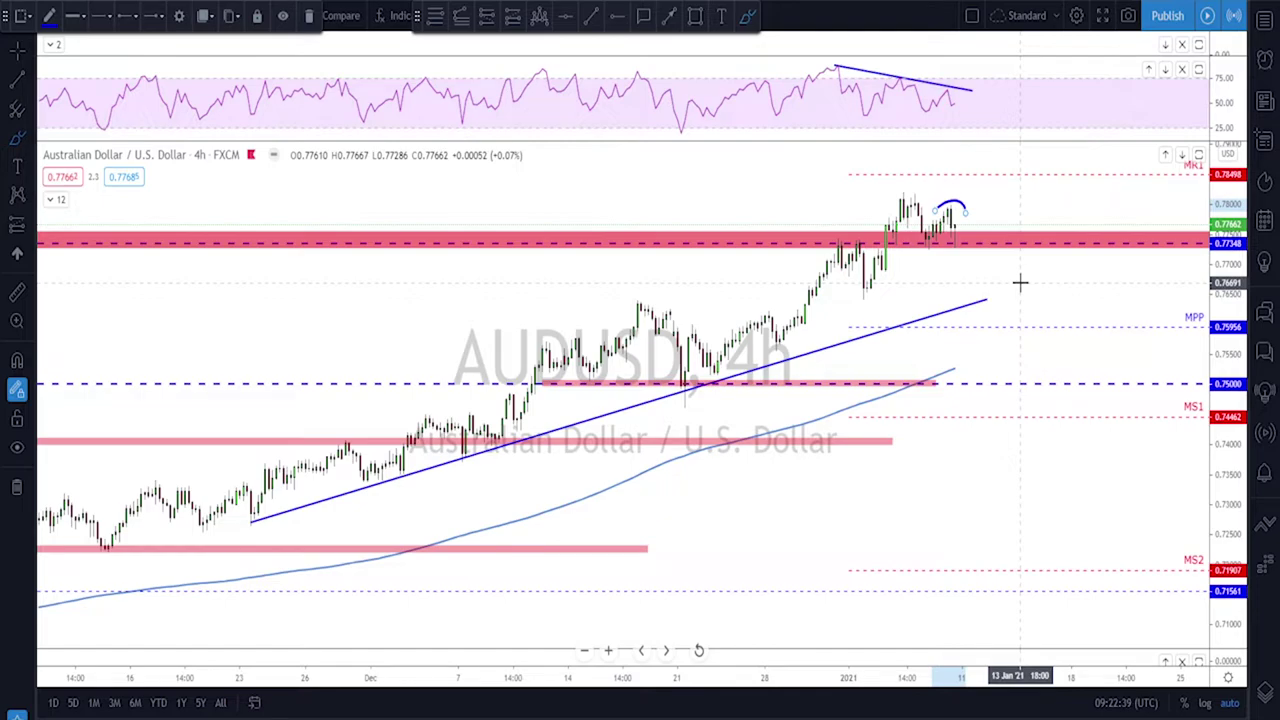
key("Delete")
scroll(951, 247, "down", 1)
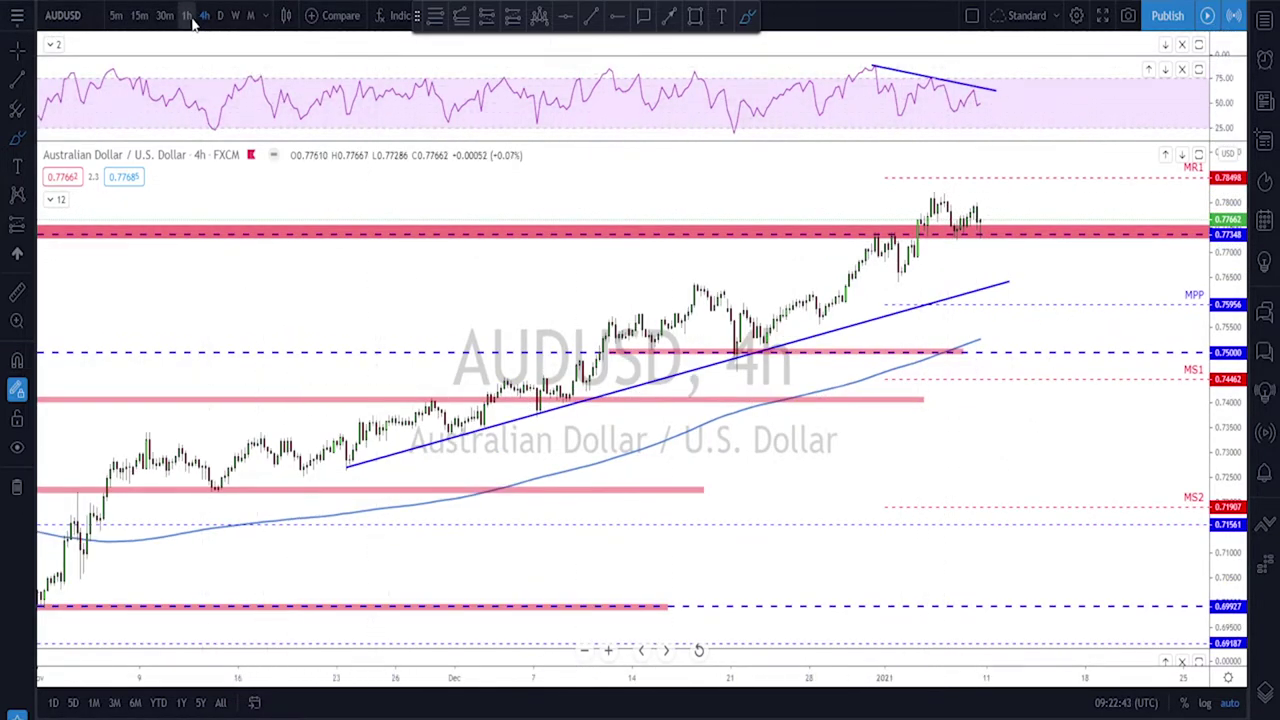
- Switch AUDUSD to 1-hour, brush the support base and projected fall to the rising trendline, circle the target, and draw a rebound arrow
left_click(186, 15)
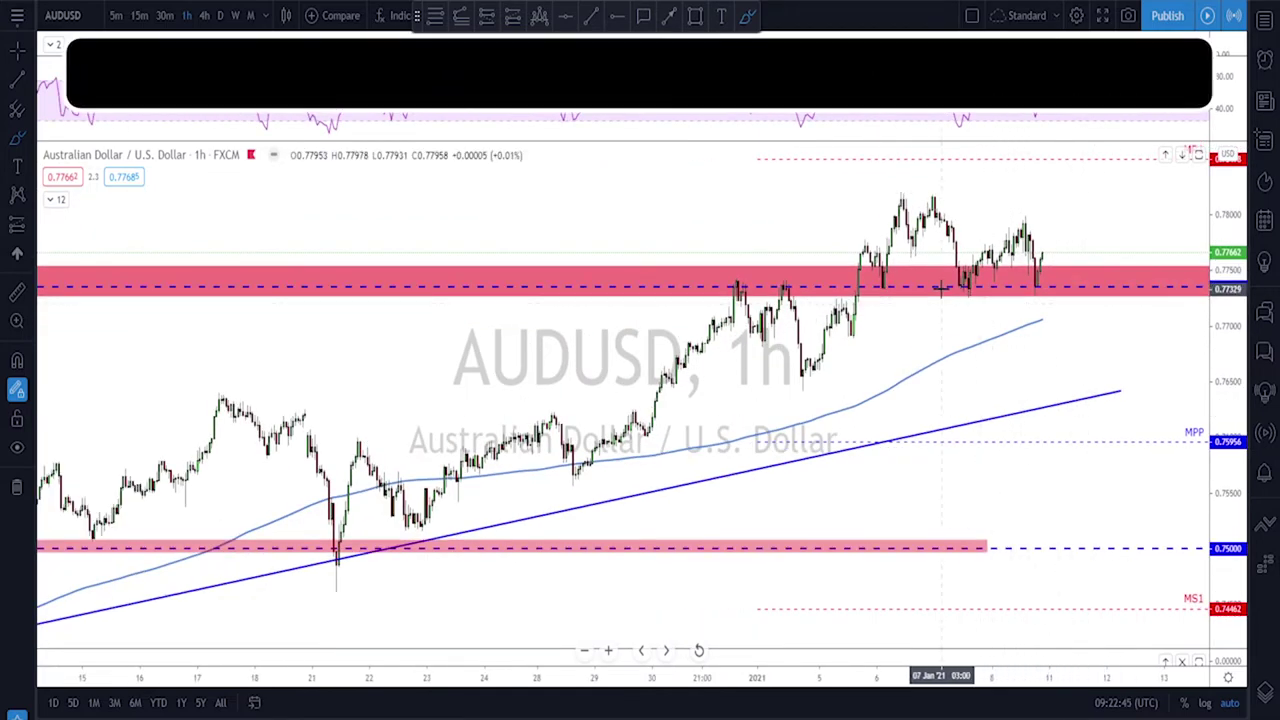
mouse_move(944, 290)
left_mouse_down()
mouse_move(1070, 287)
mouse_move(1040, 287)
mouse_move(1043, 255)
mouse_move(1088, 394)
mouse_move(1101, 387)
left_mouse_up()
scroll(1105, 390, "down", 5)
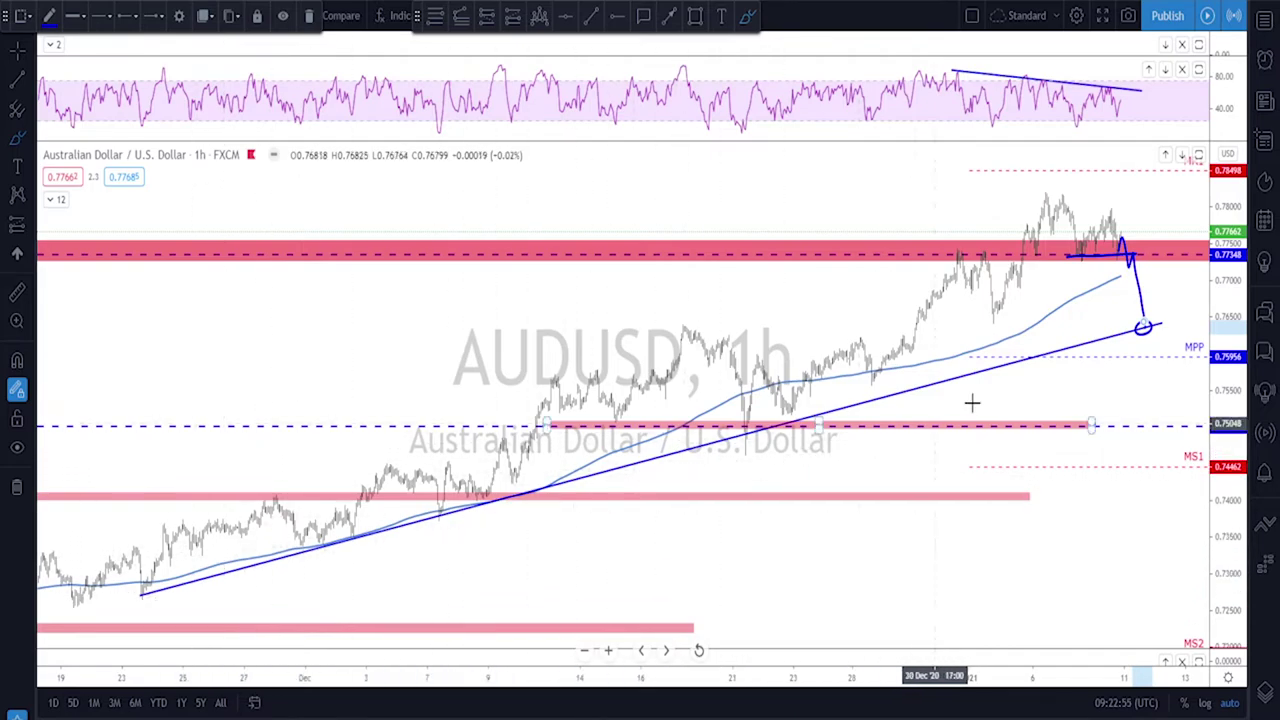
left_click_drag(1143, 328, 1175, 268)
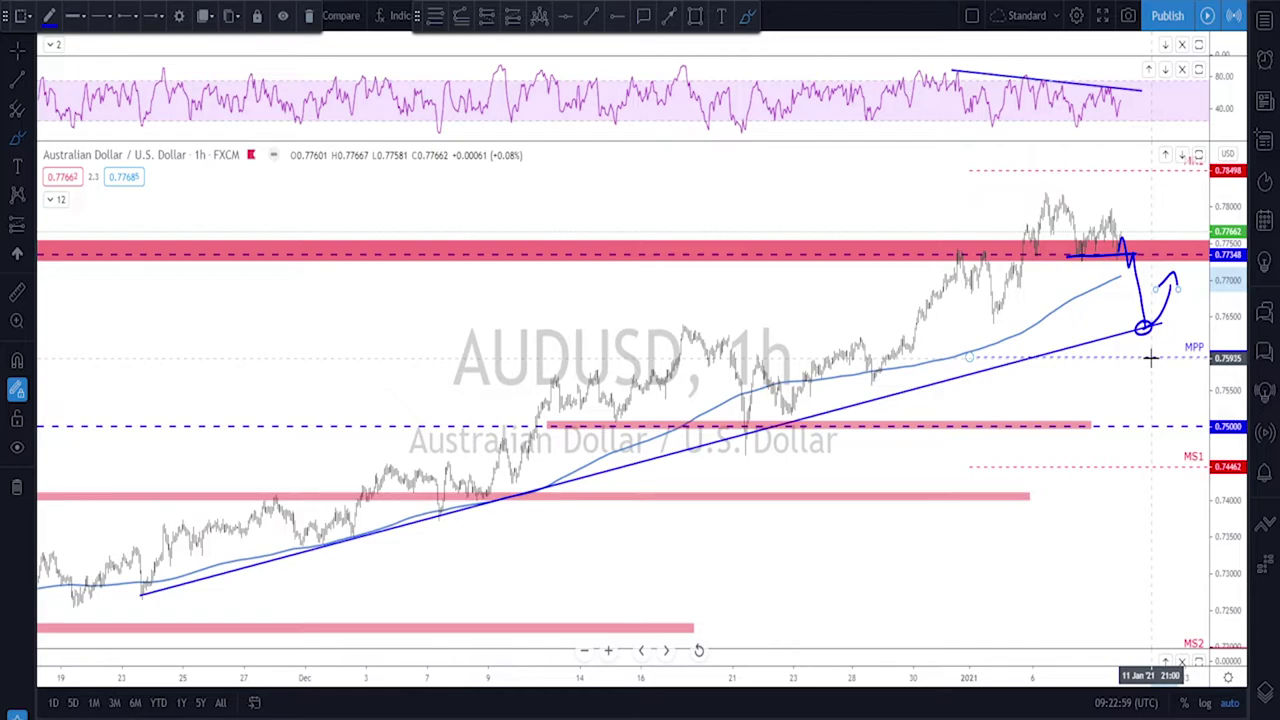
- Draw a rectangle zone from the 17 December high between about 0.7633 and 0.7652, and undo the brushed AUDUSD price projection
left_click(695, 15)
left_click_drag(695, 330, 1189, 317)
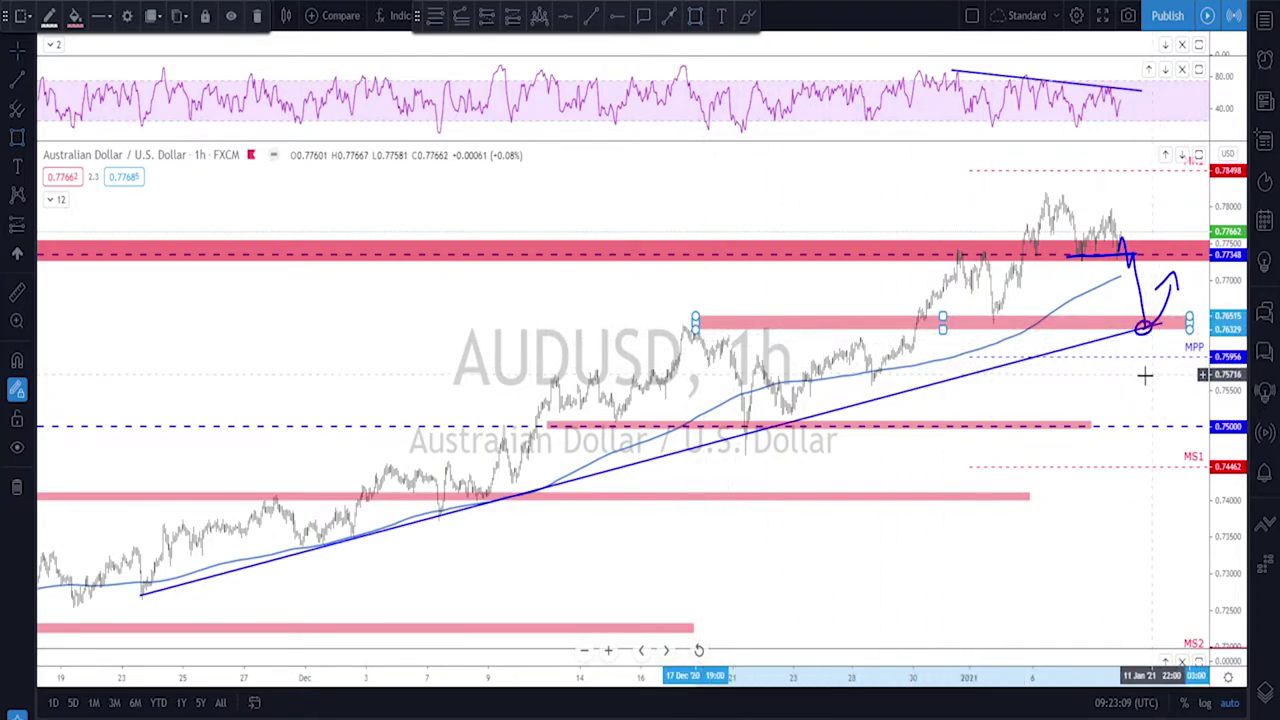
left_click_drag(1106, 263, 996, 290)
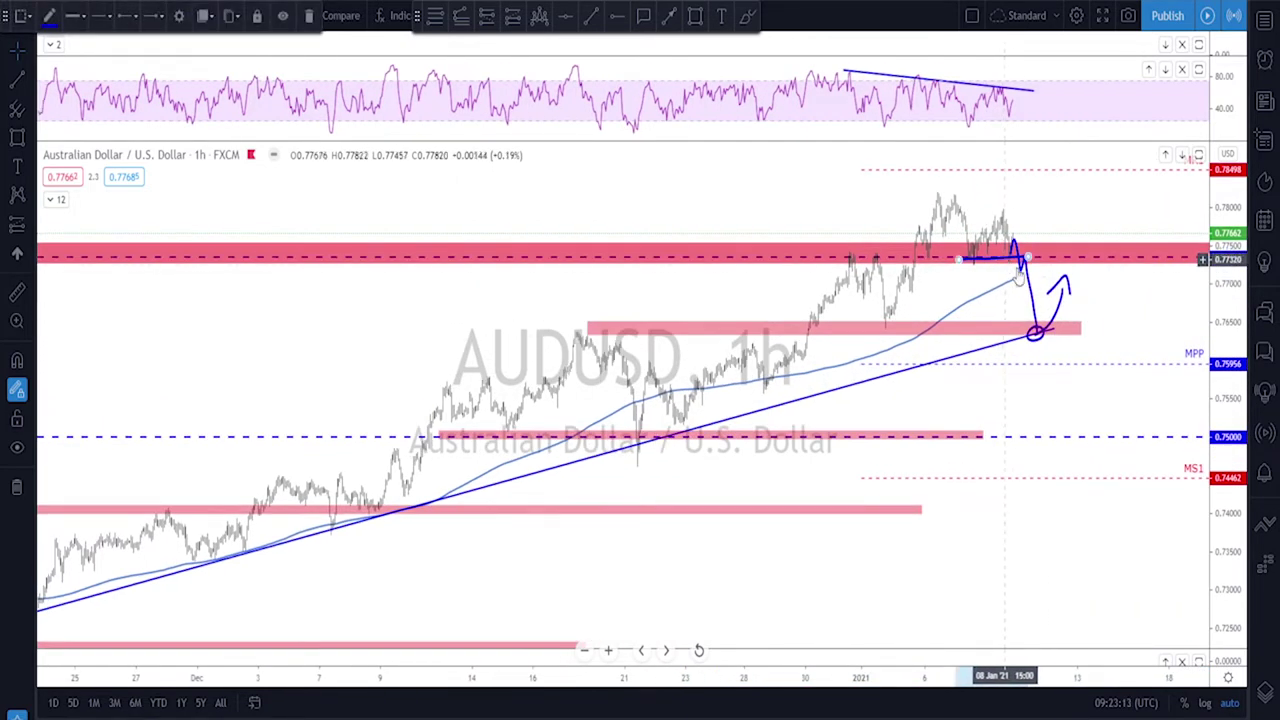
key("ctrl+z")
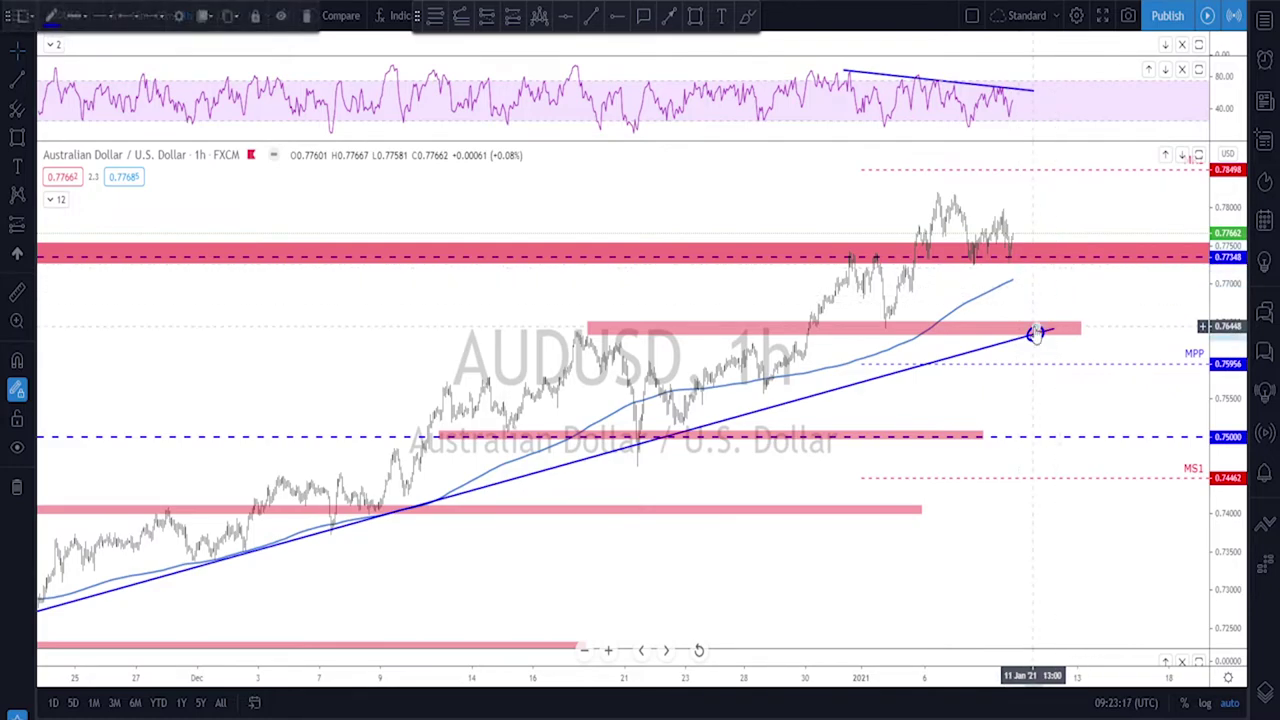
key("ctrl+z")
- Brush a projected fall to where the new zone meets the rising trendline, circle it, add a rebound arrow, and undo the strokes
scroll(1000, 271, "up", 4)
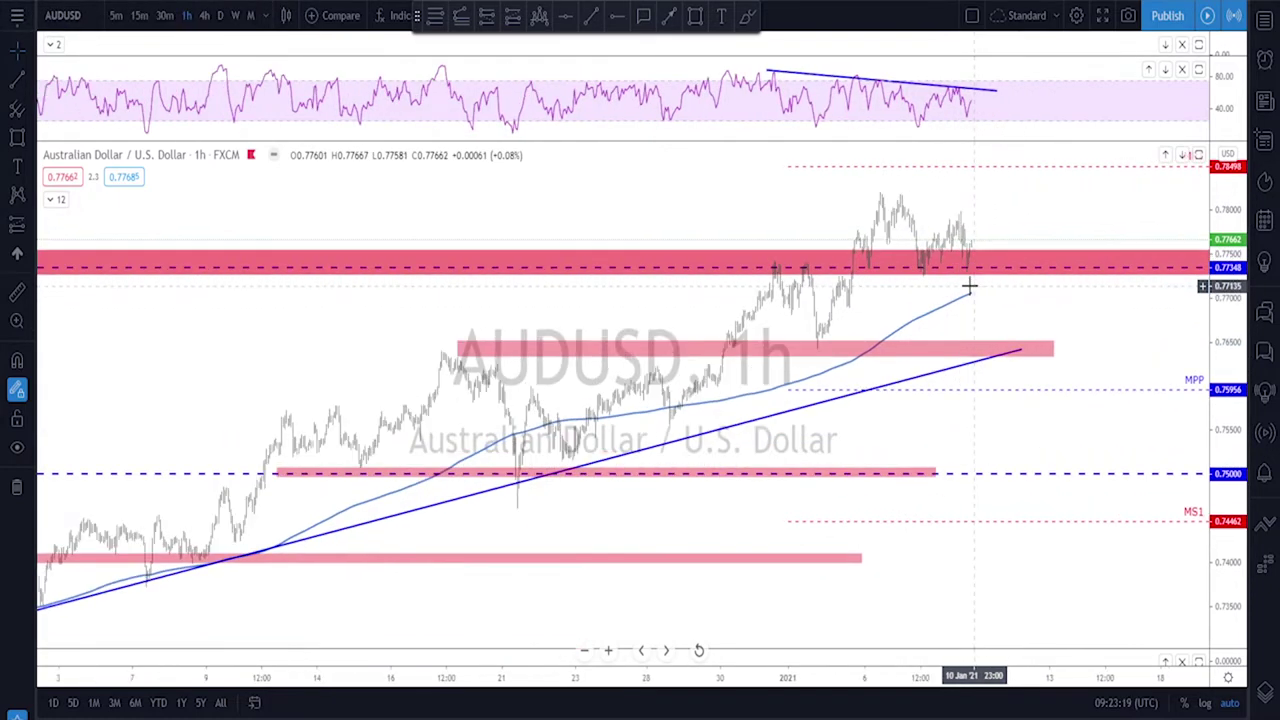
left_click(746, 17)
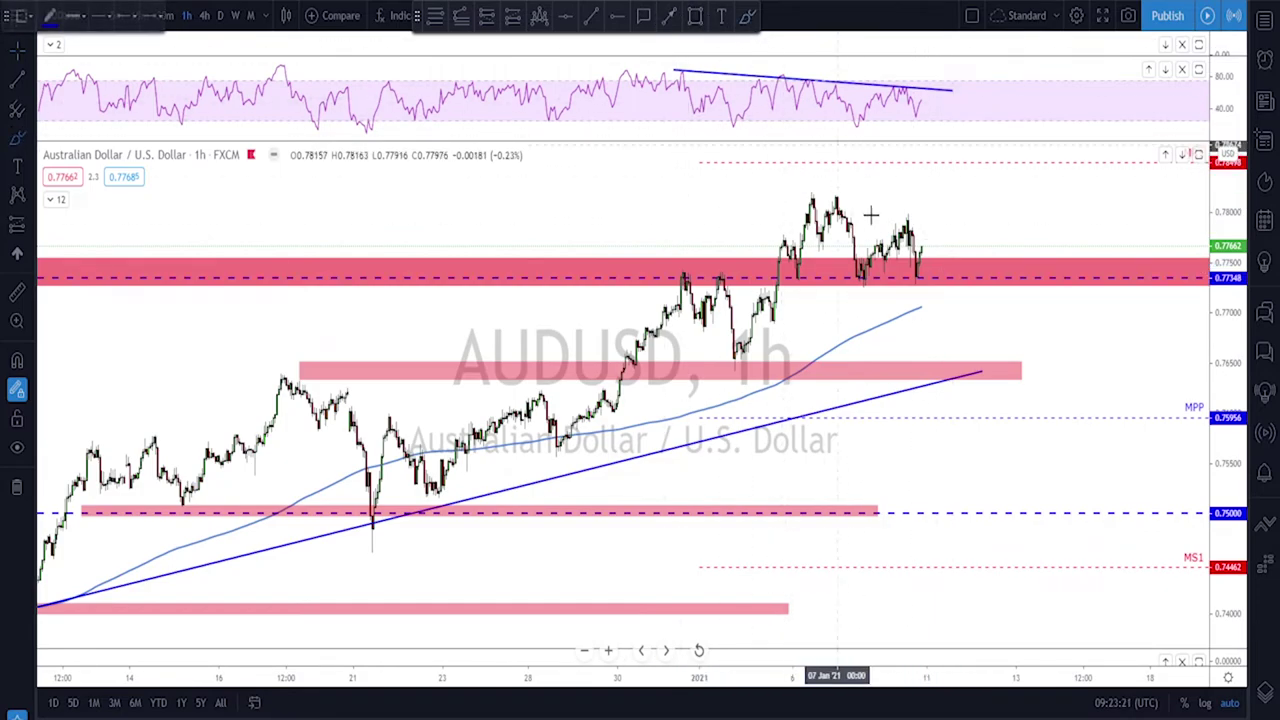
mouse_move(920, 250)
left_mouse_down()
mouse_move(970, 382)
mouse_move(1004, 339)
left_mouse_up()
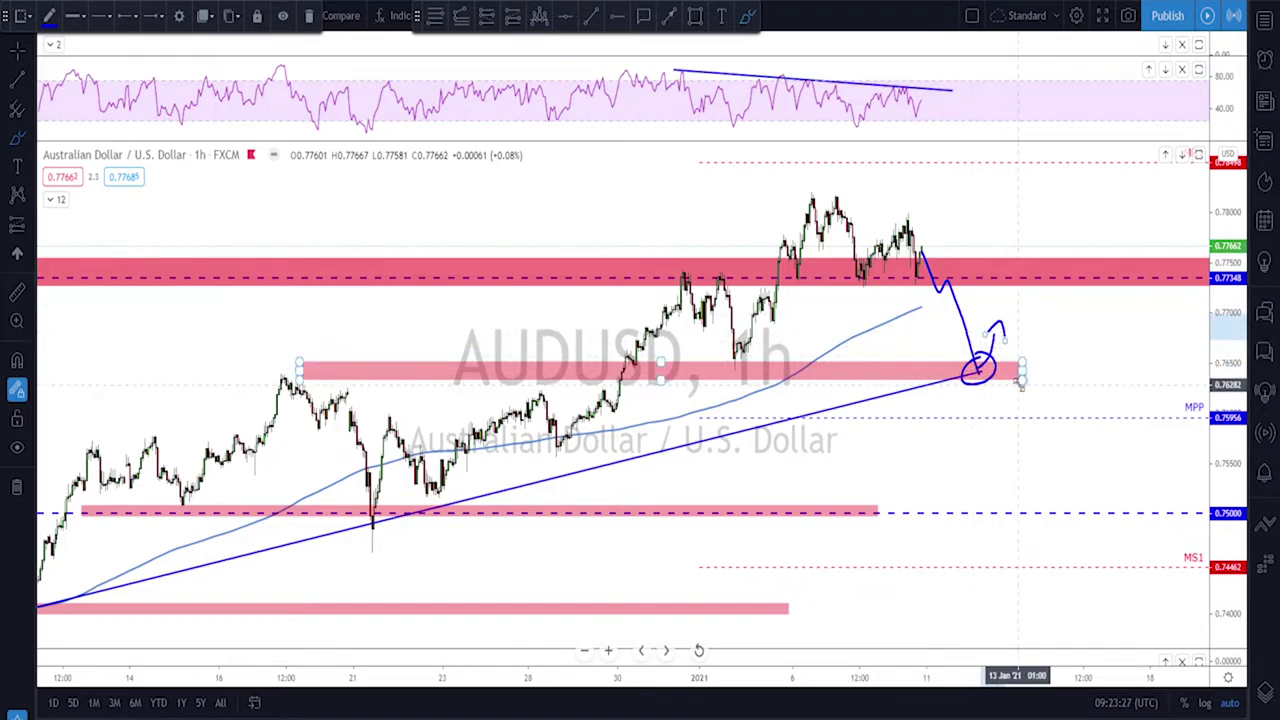
key("ctrl+z")
key("ctrl+z")
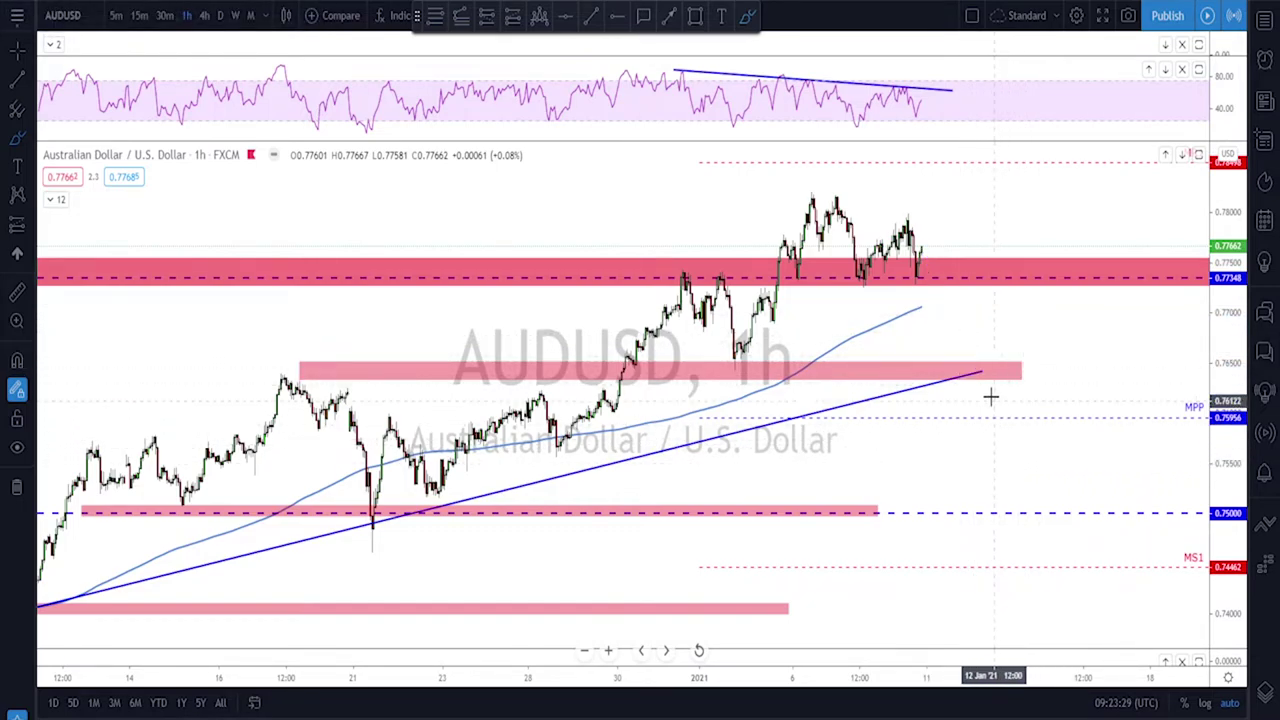
- Brush a break below the rising trendline, a retest from beneath, and a fall to the 0.75000 level
scroll(975, 370, "down", 2)
left_click_drag(1008, 328, 1038, 332)
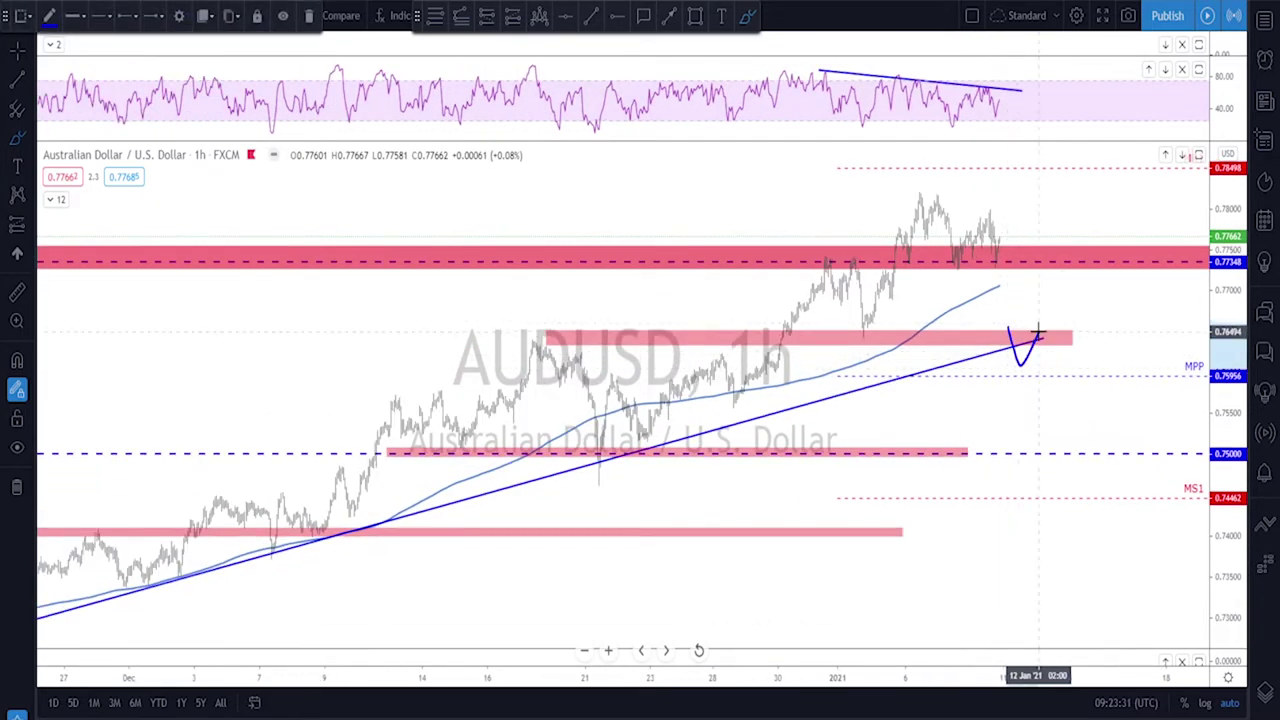
left_click_drag(1052, 407, 1068, 455)
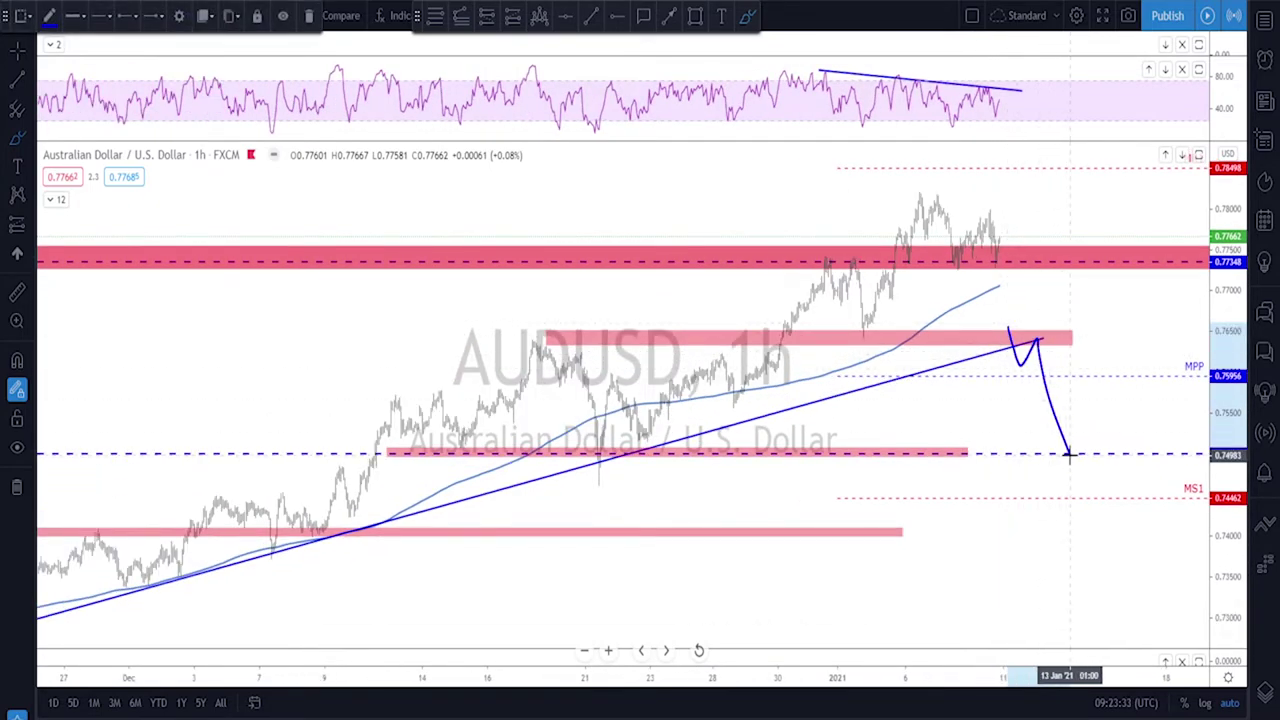
- Extend the 0.75000 support rectangle forward in time beyond the latest price, and delete the brushed breakdown path
left_click_drag(967, 450, 1160, 451)
right_click(1050, 384)
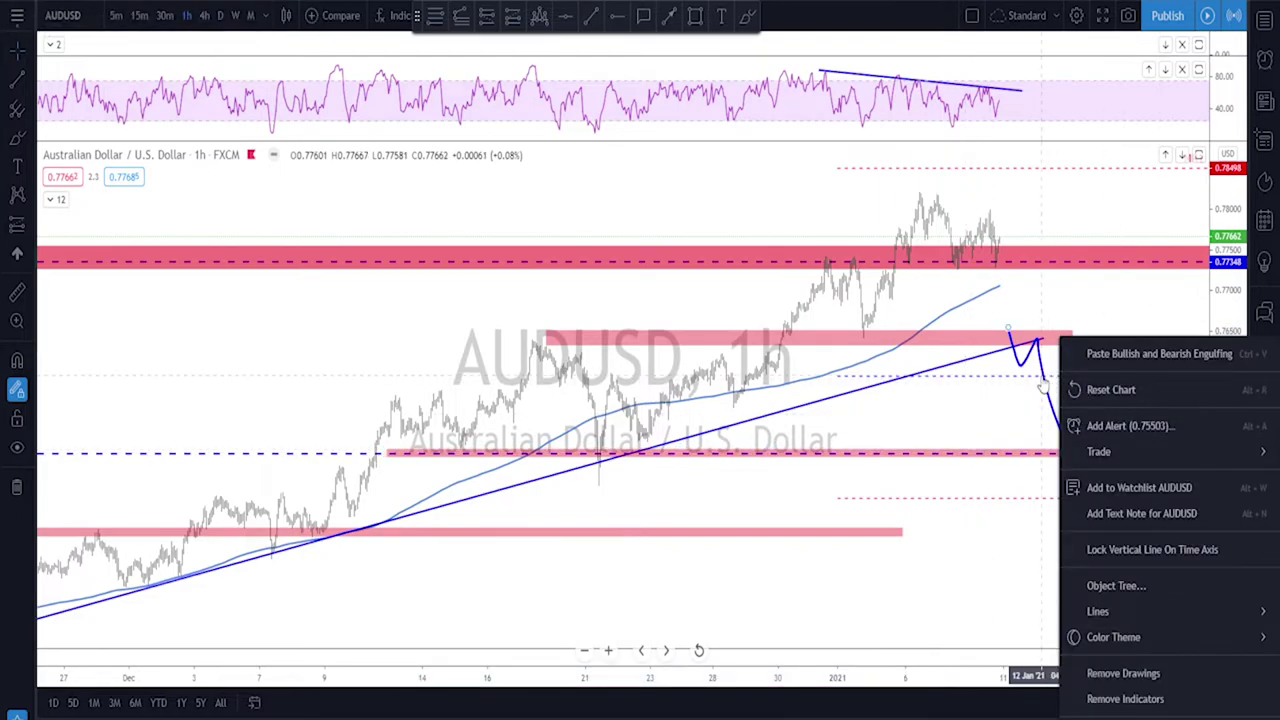
left_click(1040, 368)
key("Delete")
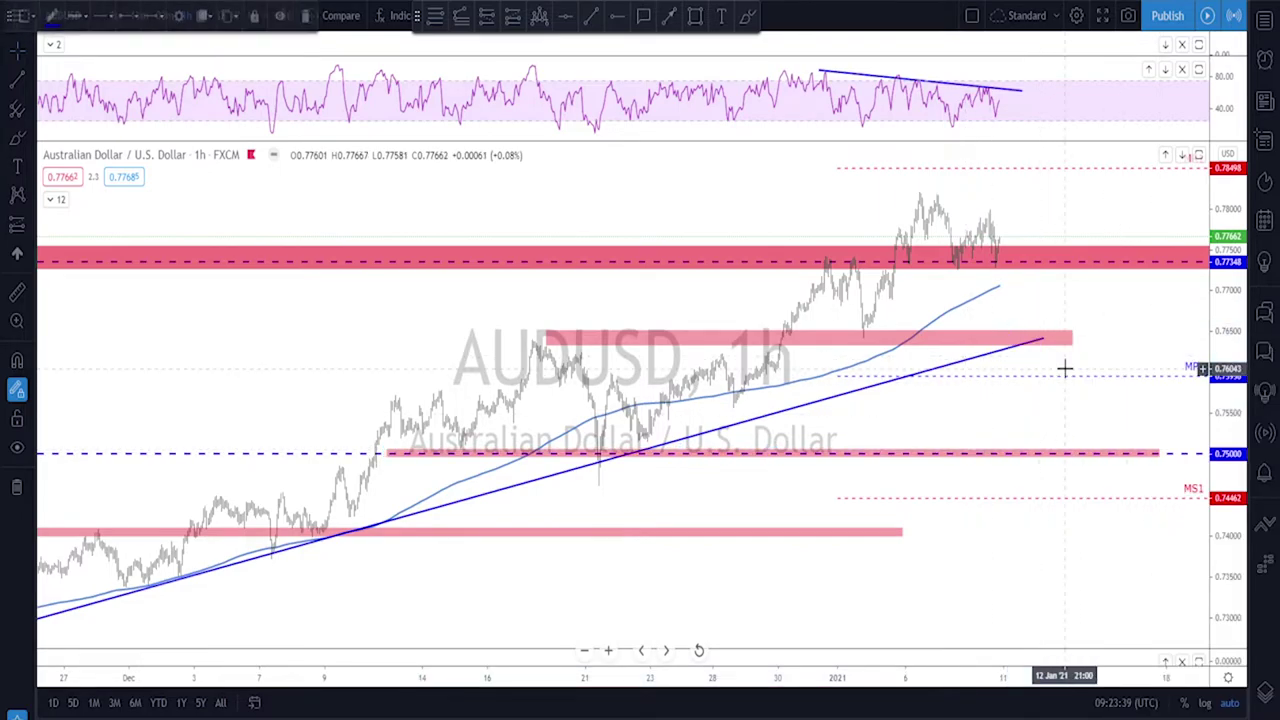
- Delete the descending trend line over the AUDUSD RSI peaks
scroll(1063, 330, "down", 1)
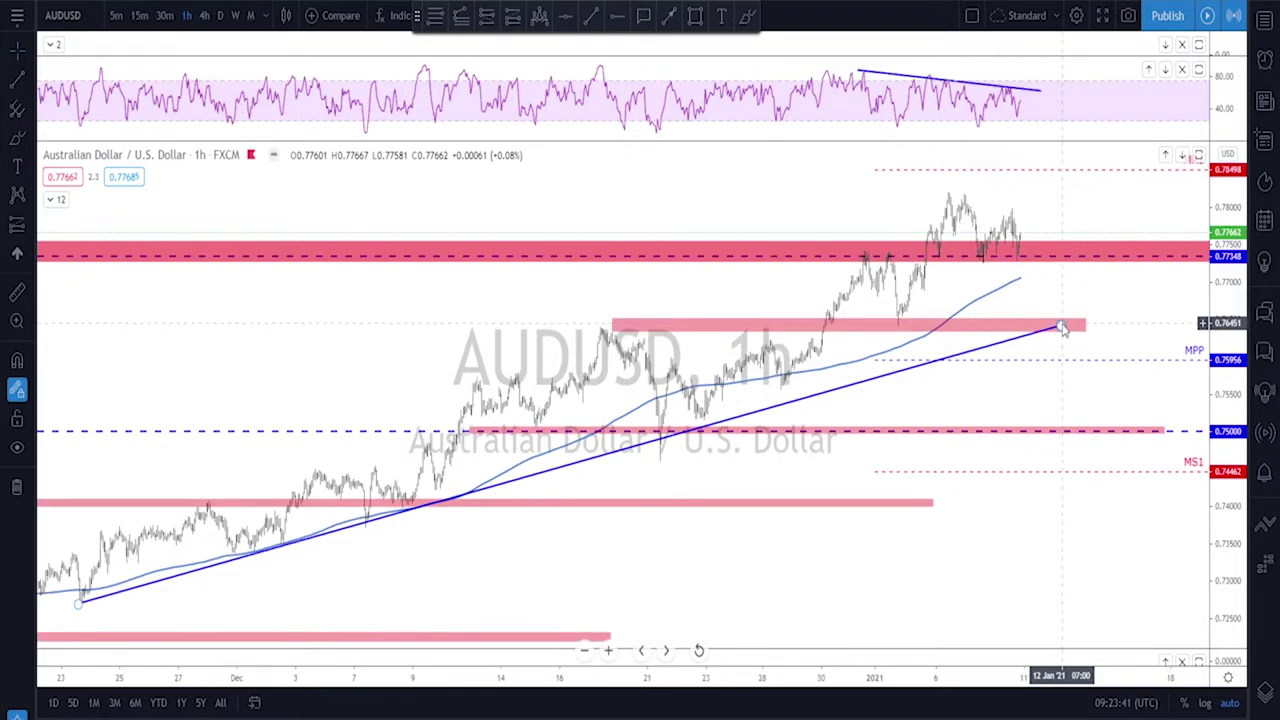
left_click_drag(1062, 330, 980, 25)
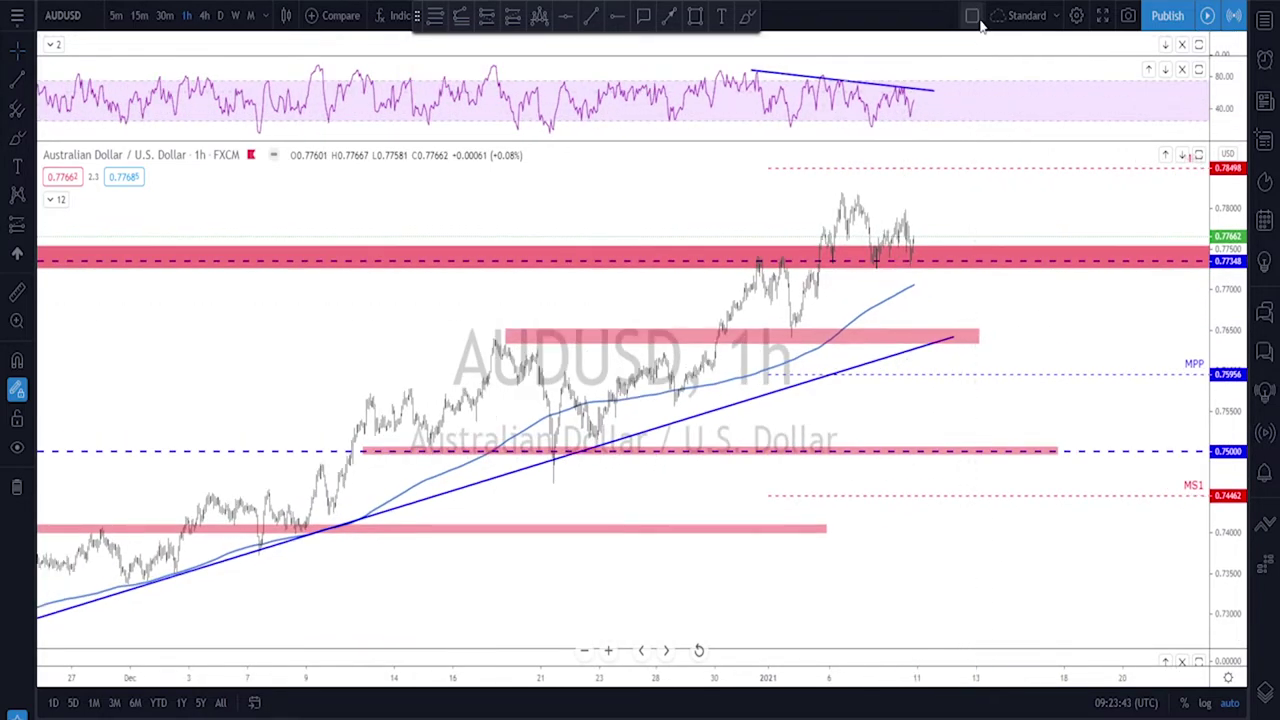
scroll(1003, 255, "up", 1)
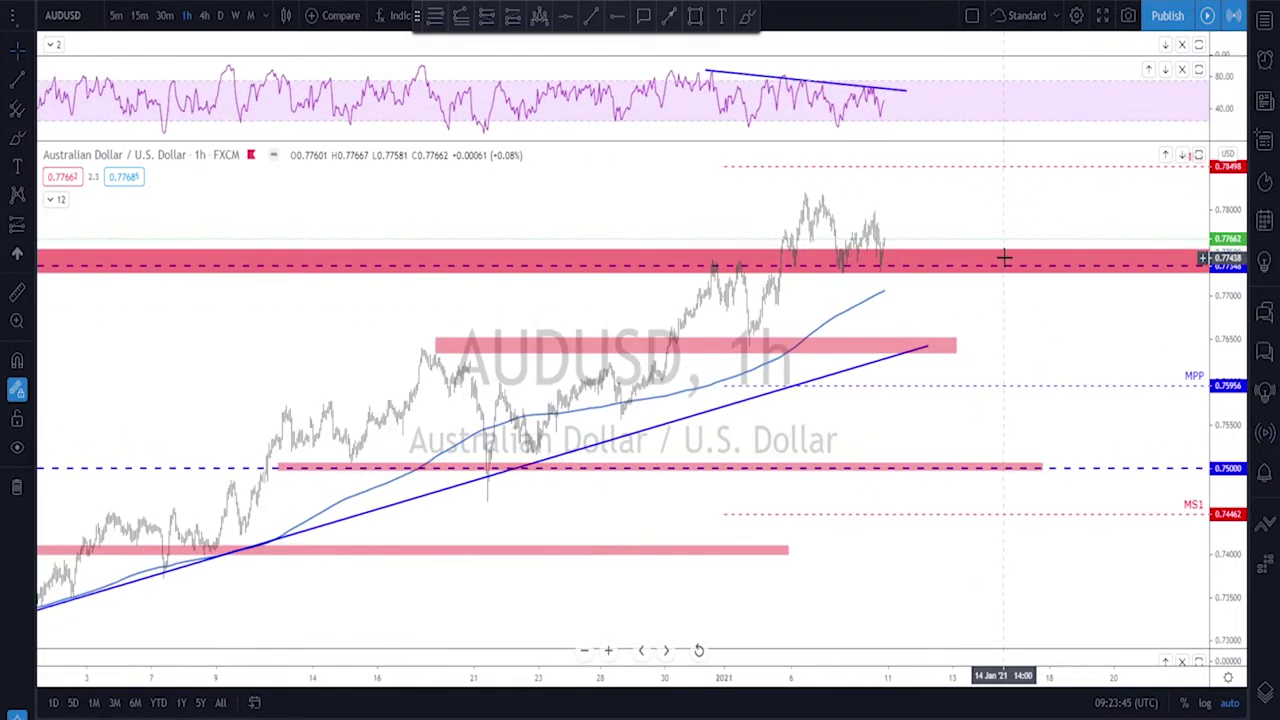
scroll(975, 300, "up", 3)
right_click(963, 313)
left_click(760, 90)
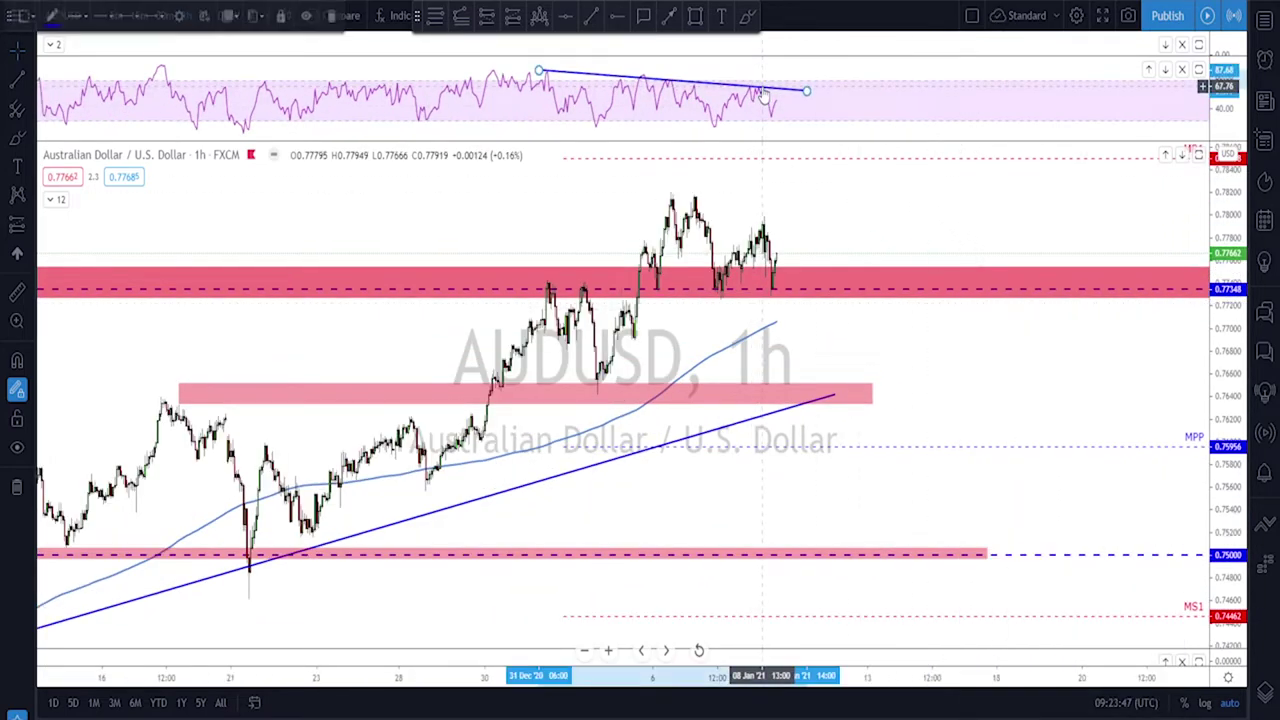
key("Delete")
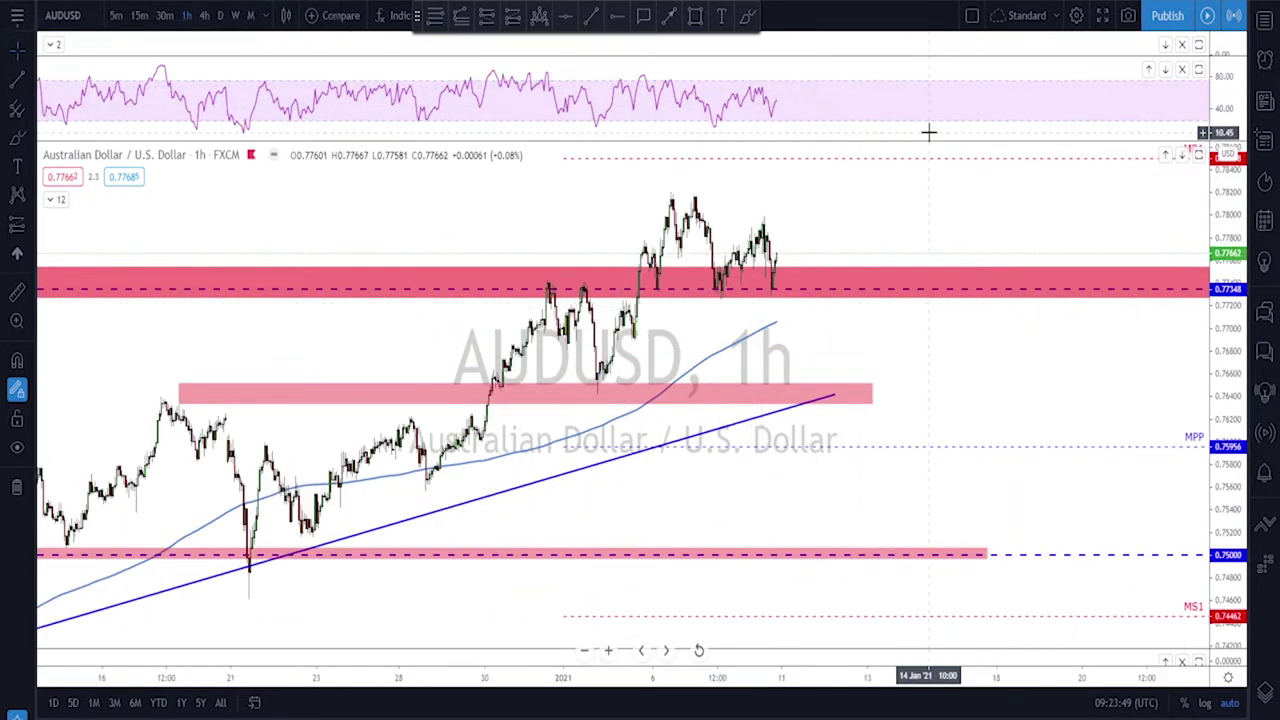
right_click(870, 195)
scroll(894, 191, "down", 3)
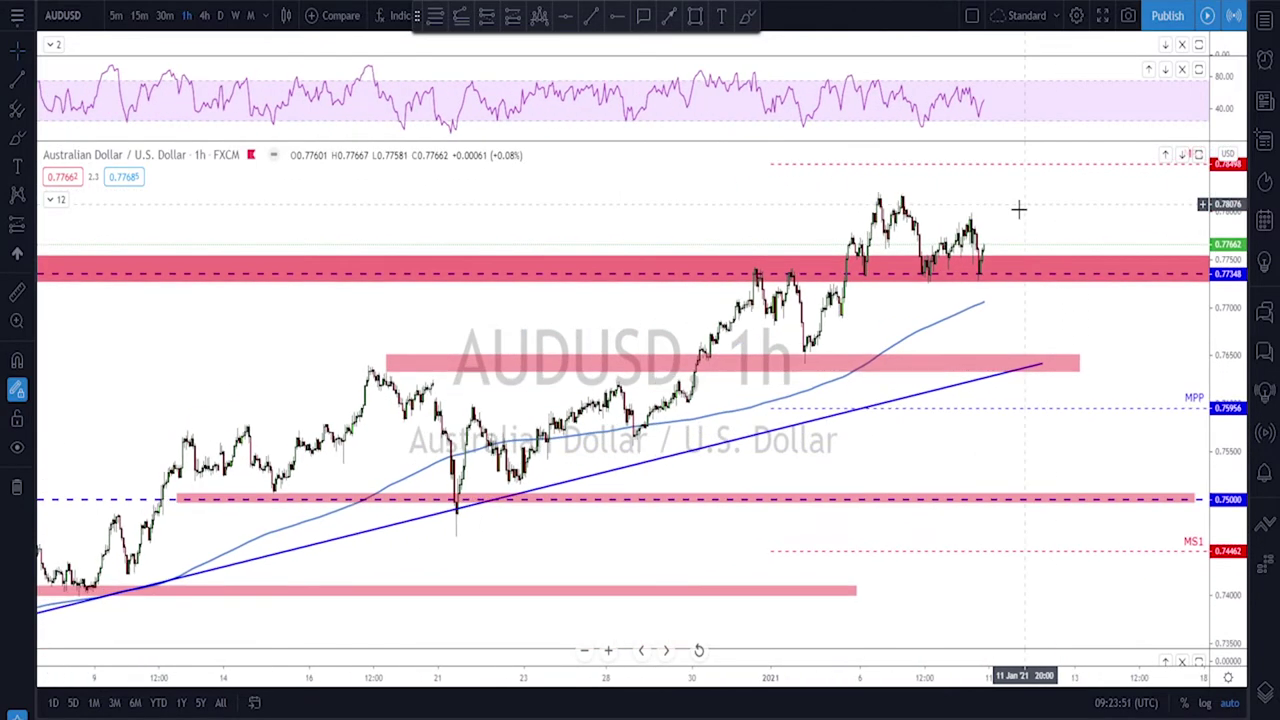
scroll(1020, 208, "down", 1)
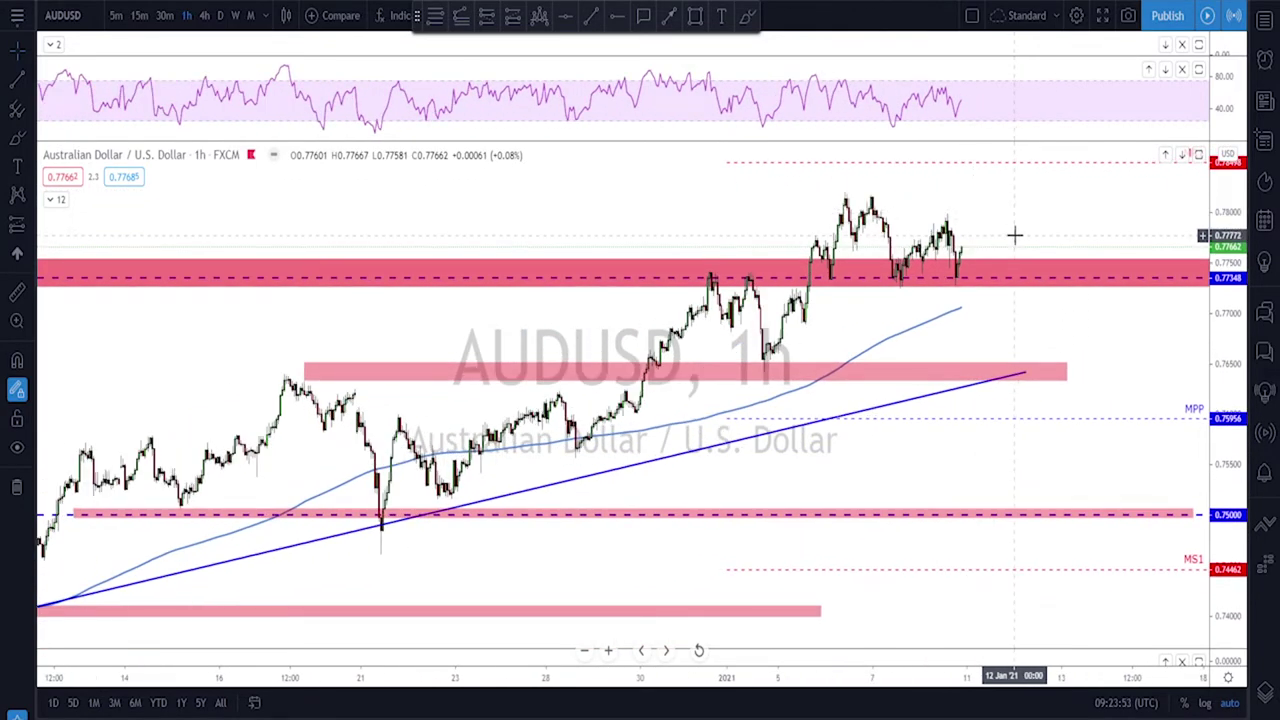
scroll(1019, 220, "up", 1)
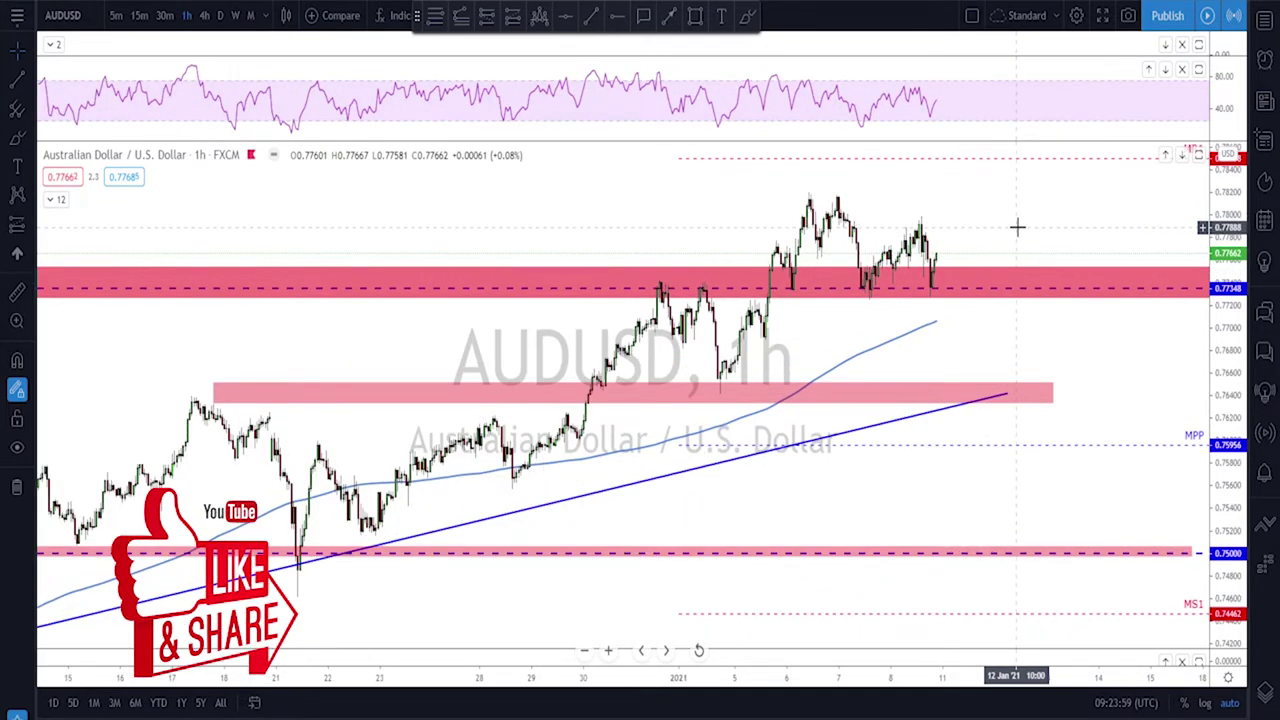
- Switch the chart to NZDUSD and view it on the daily and weekly timeframes
key("Down")
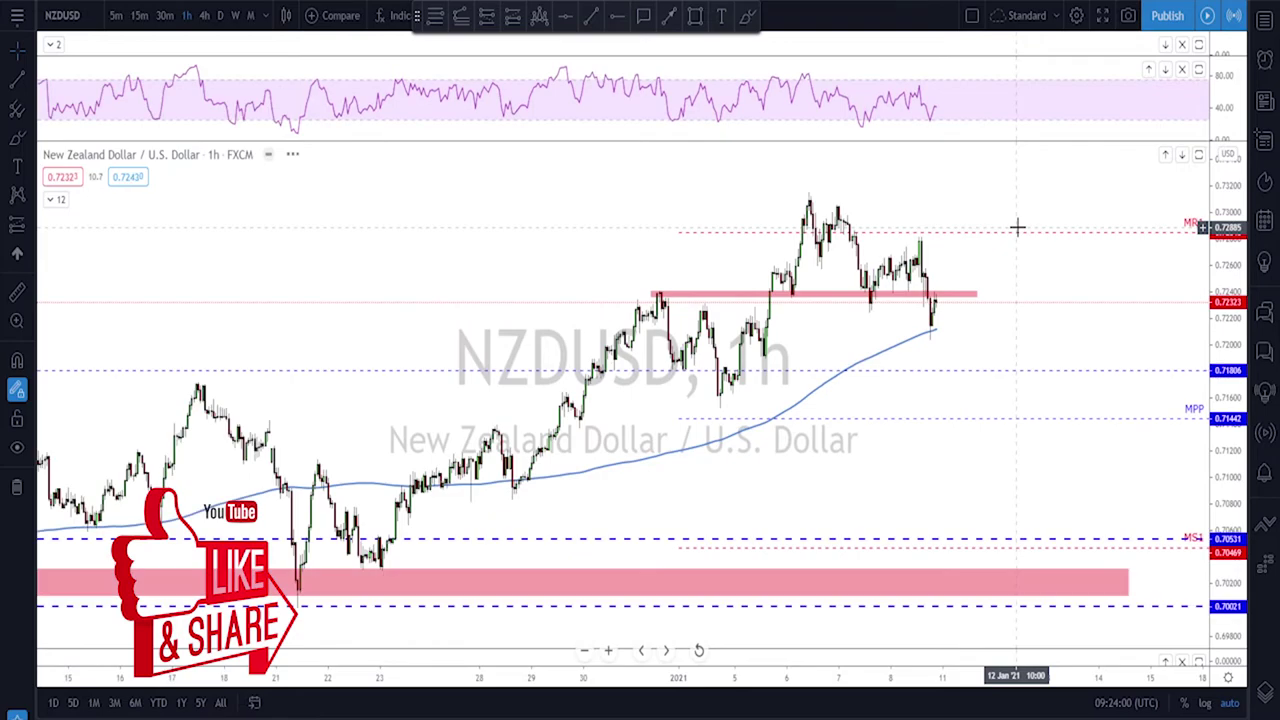
left_click(221, 16)
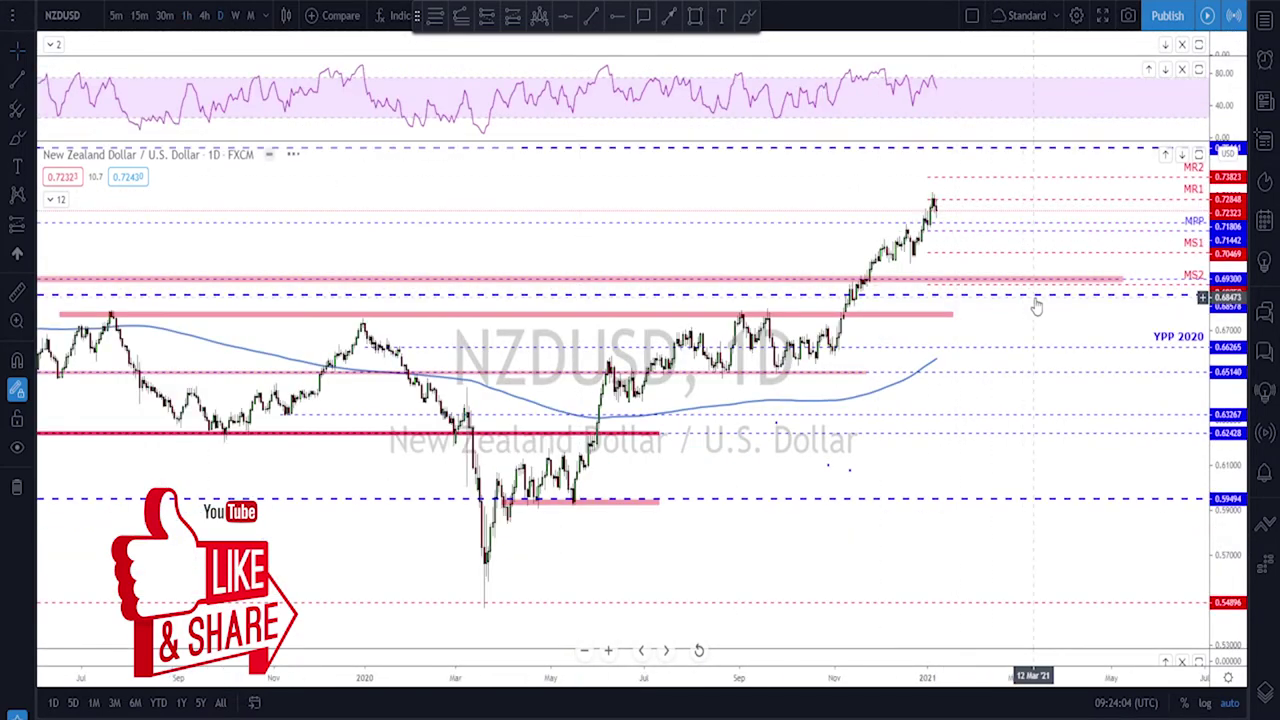
left_click(237, 17)
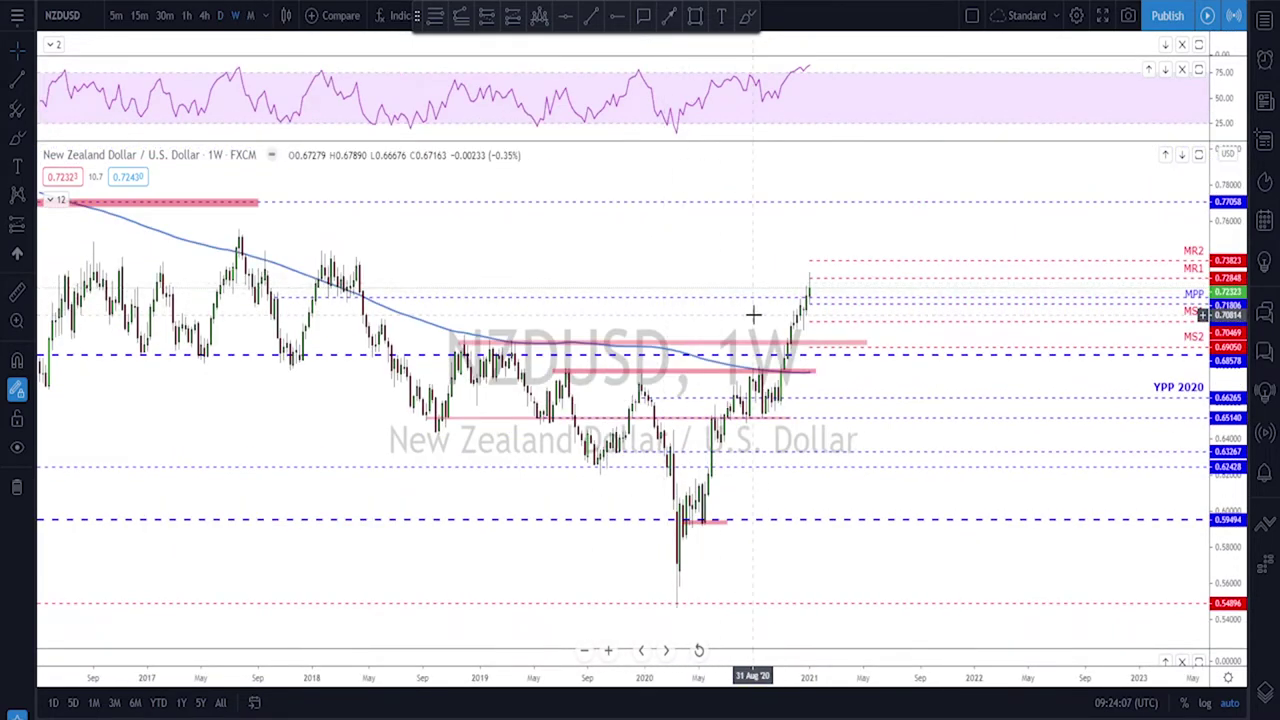
- Draw a weekly resistance rectangle from 22 January 2018 to 19 April 2021 between about 0.7307 and 0.7382
scroll(790, 300, "up", 1)
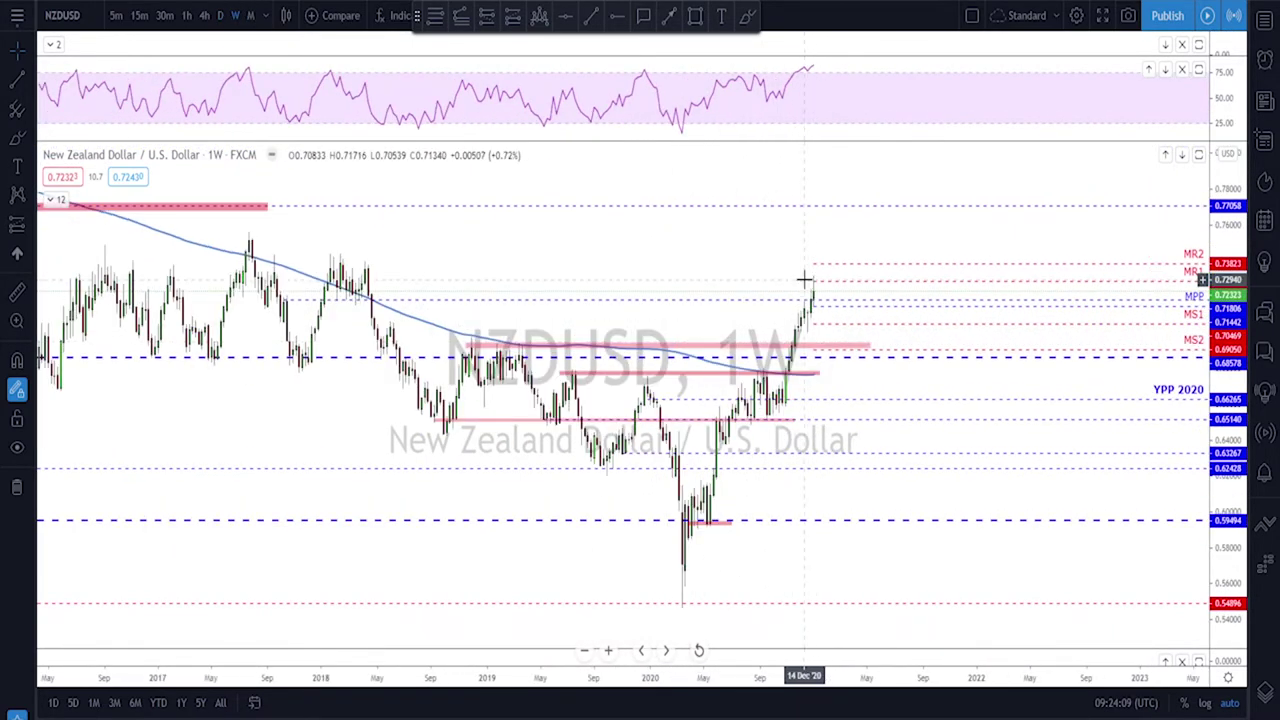
left_click(695, 16)
left_click(330, 265)
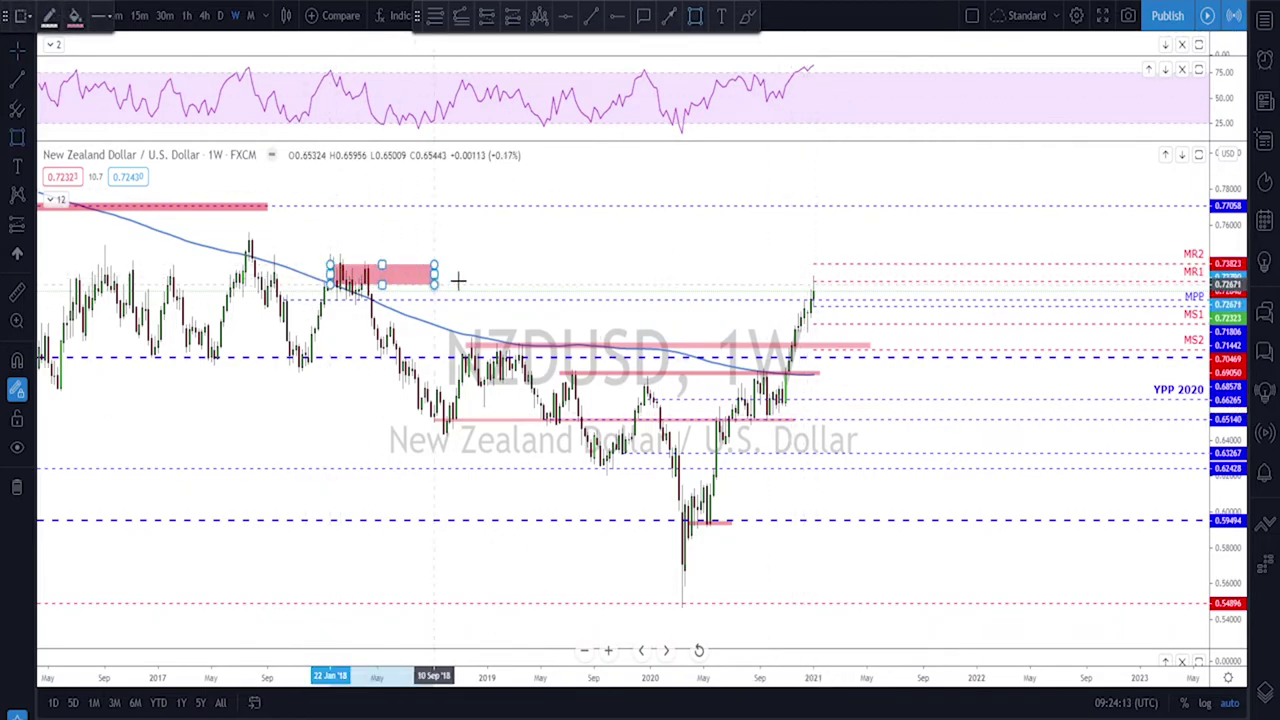
left_click(754, 265)
left_click_drag(754, 265, 860, 276)
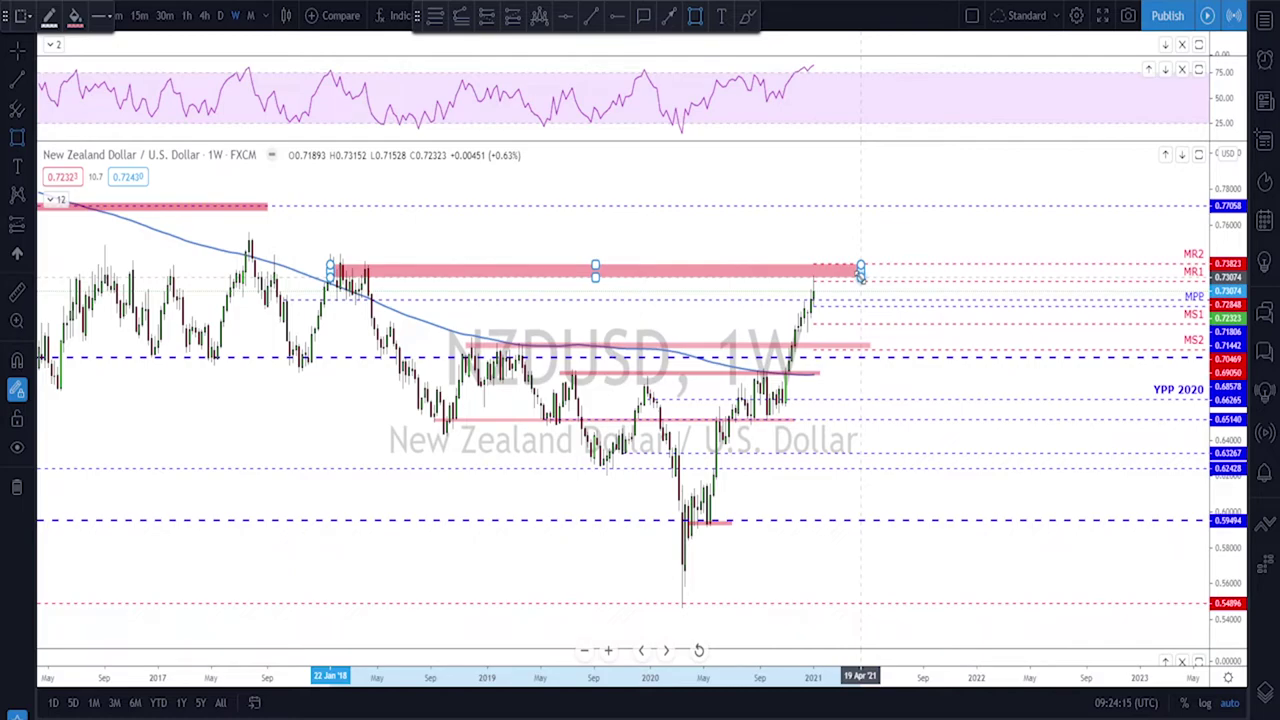
scroll(810, 285, "up", 2)
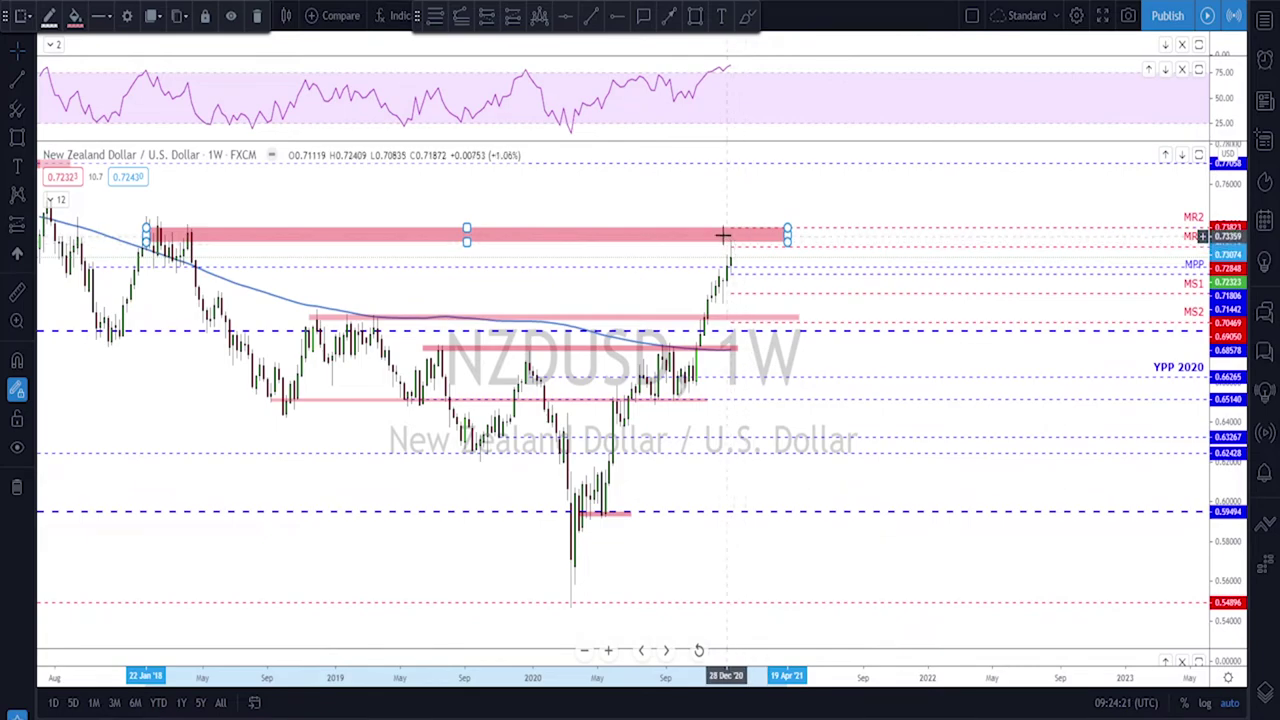
left_click(330, 253)
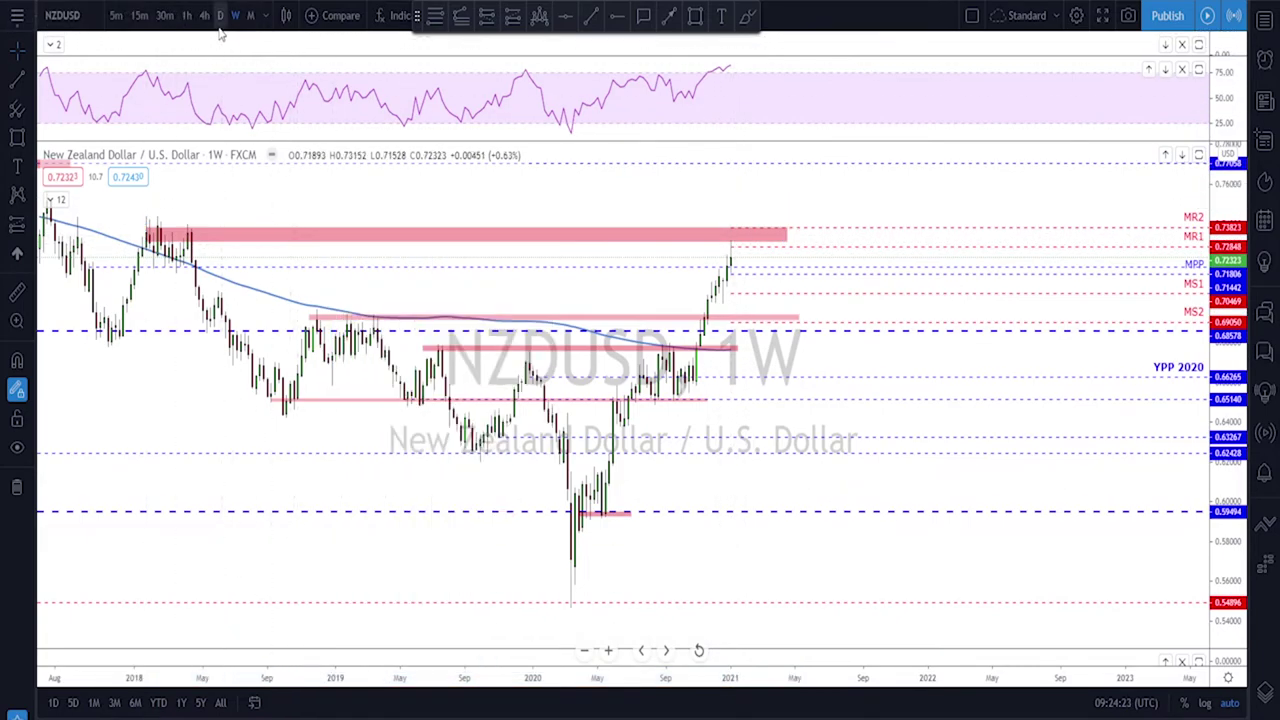
- Switch NZDUSD to daily and try a descending trend line over the RSI peaks from 1 December 2020 to 8 January 2021
type("1D")
key("Return")
scroll(784, 193, "up", 1)
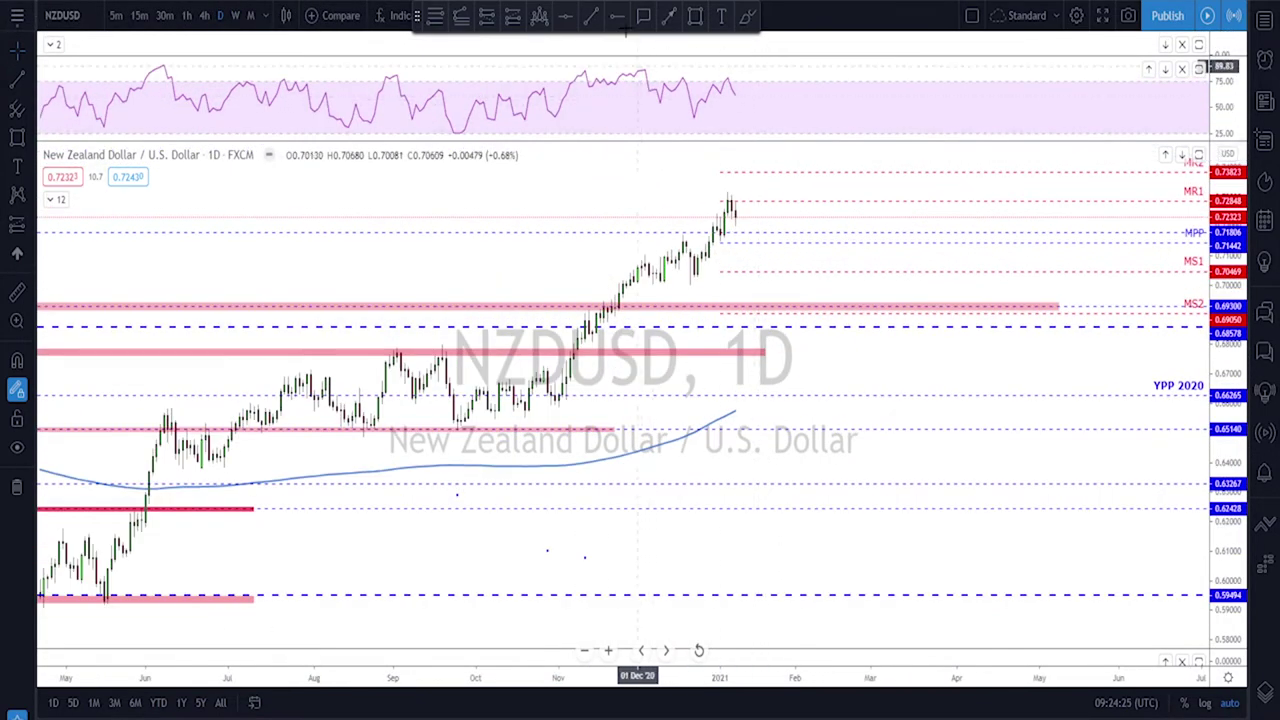
left_click(594, 22)
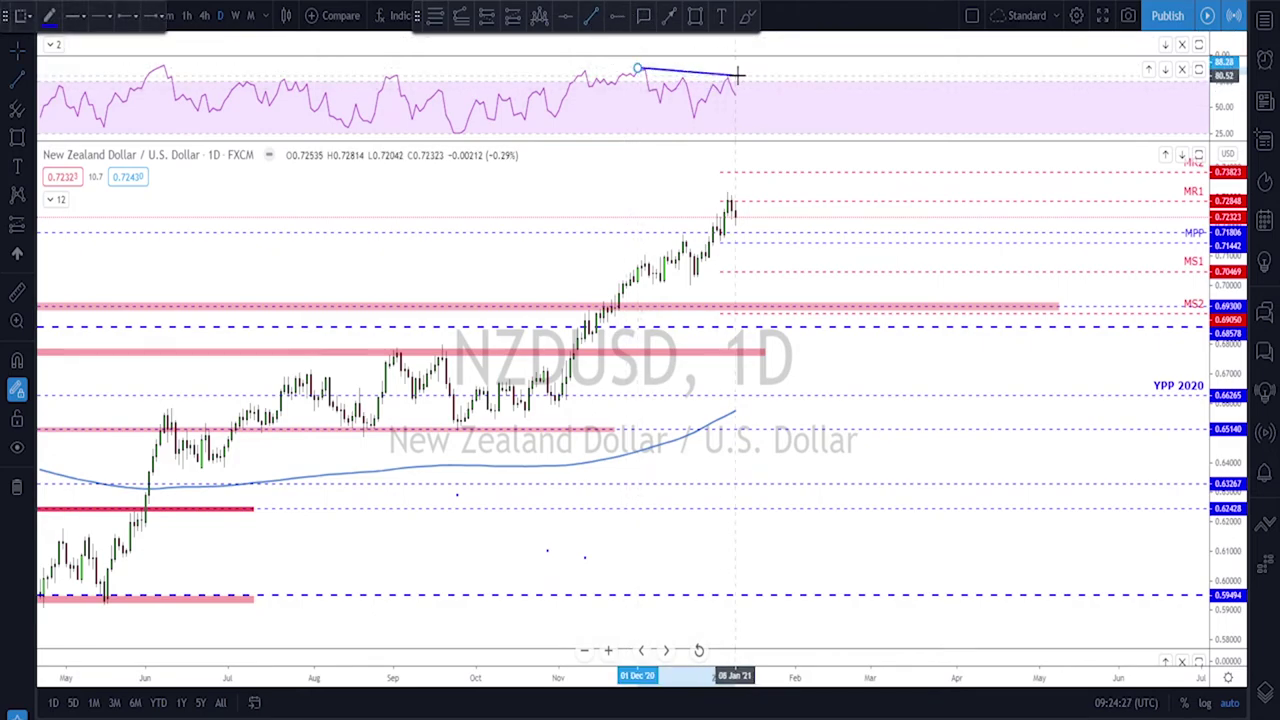
key("Escape")
scroll(737, 316, "down", 1)
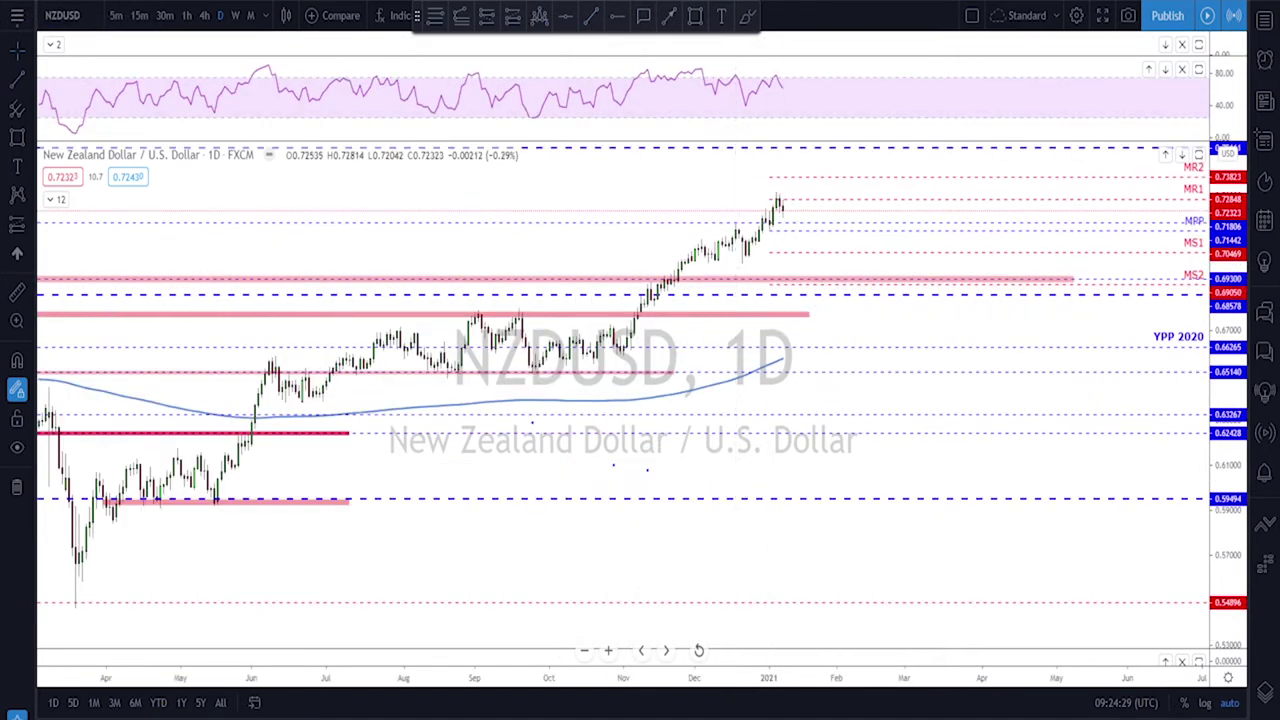
- Switch NZDUSD to 4-hour, brush a double-top shape over the early January high, and mark a short neckline across it
left_click(747, 18)
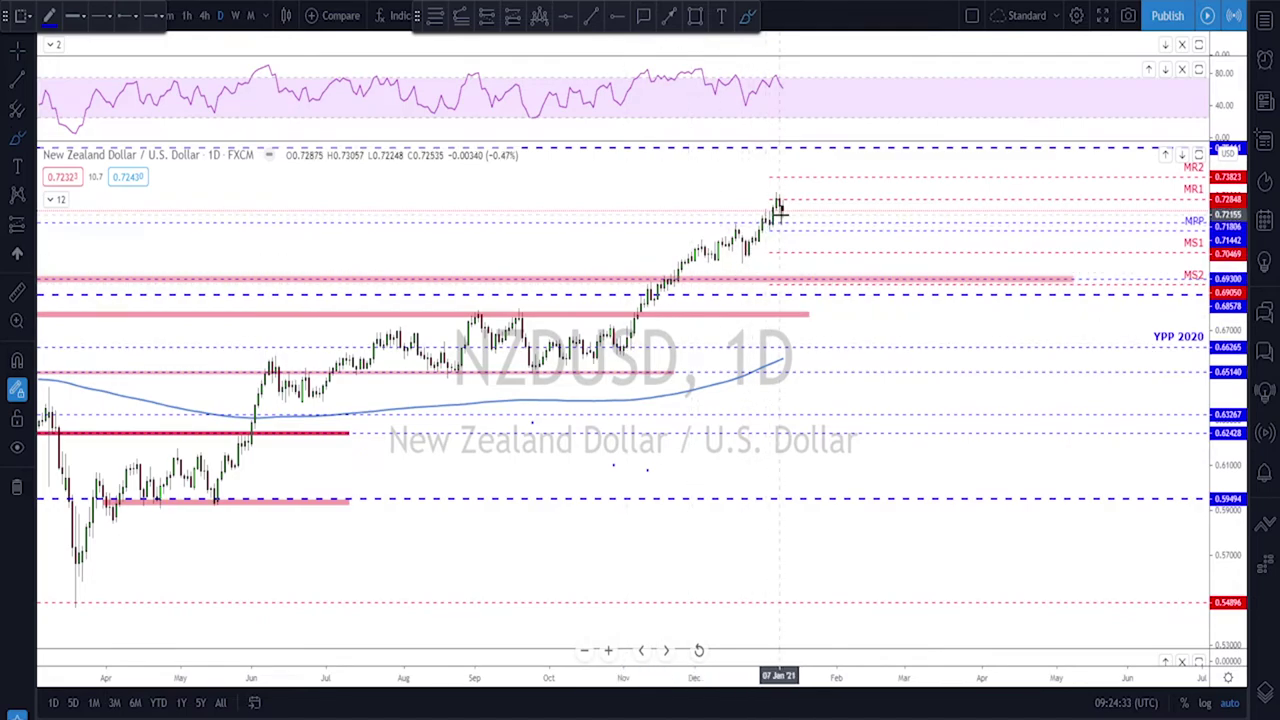
left_click(203, 16)
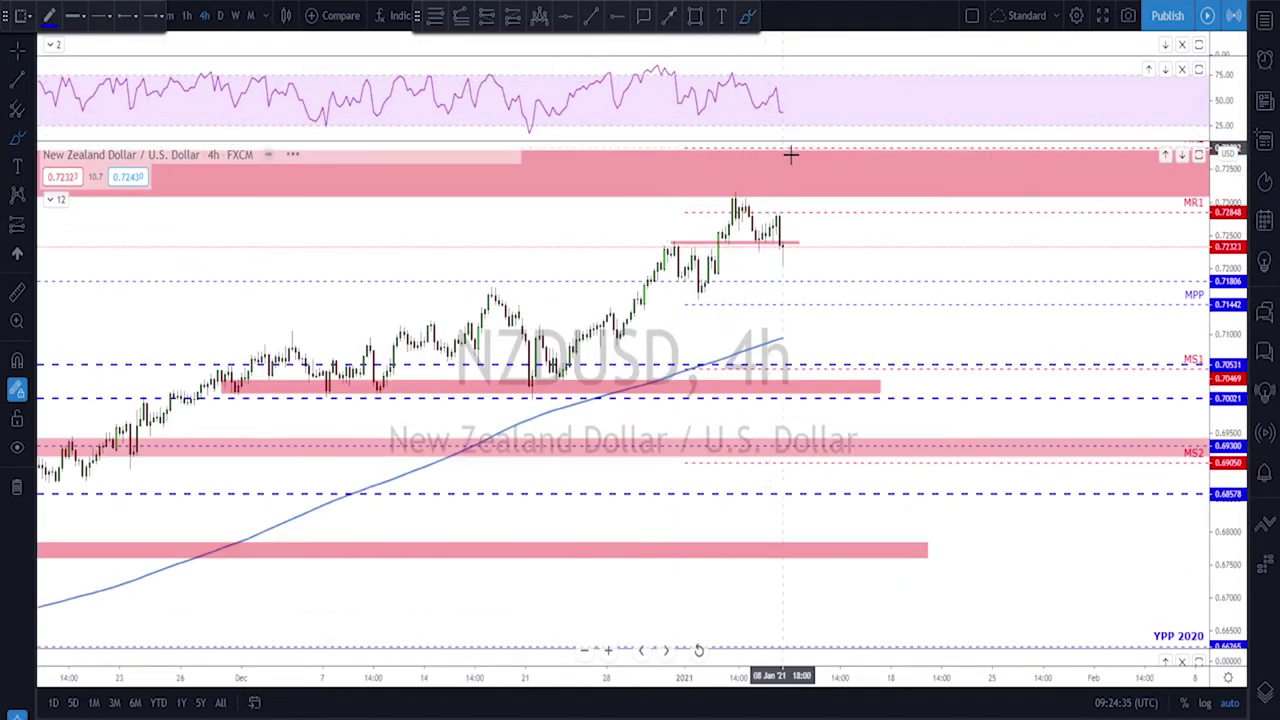
scroll(765, 228, "up", 1)
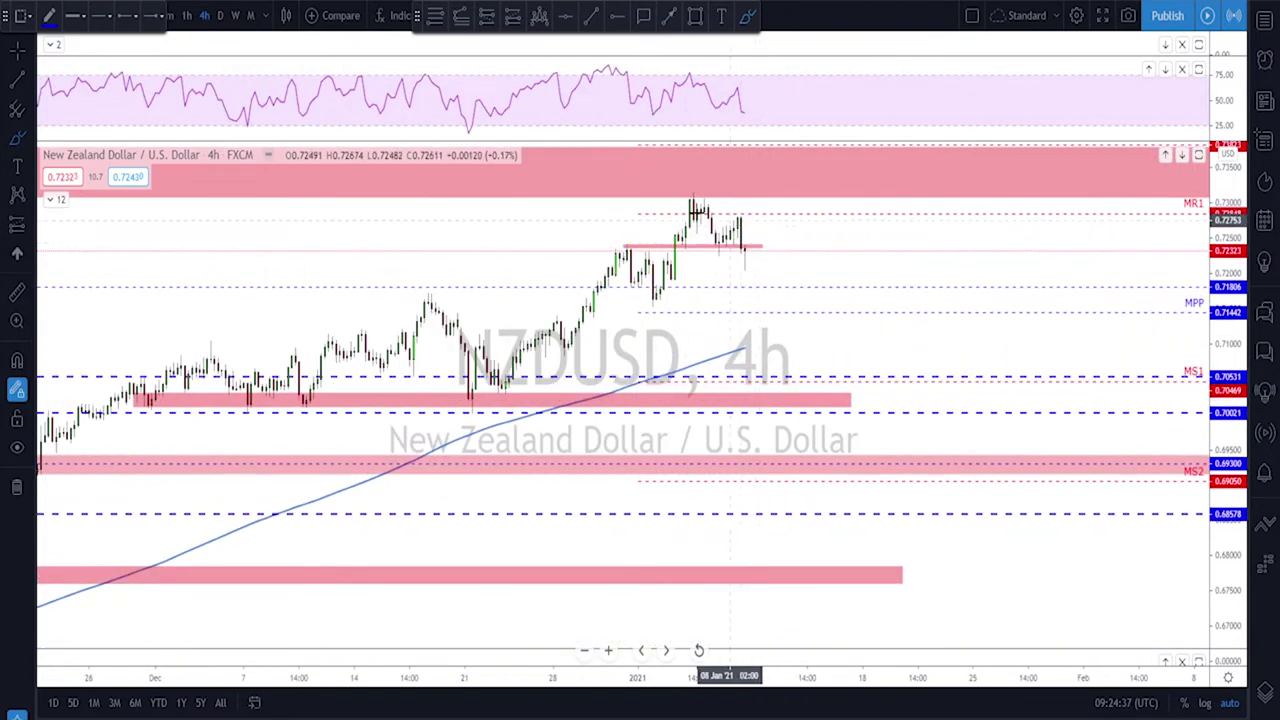
left_click_drag(690, 193, 700, 231)
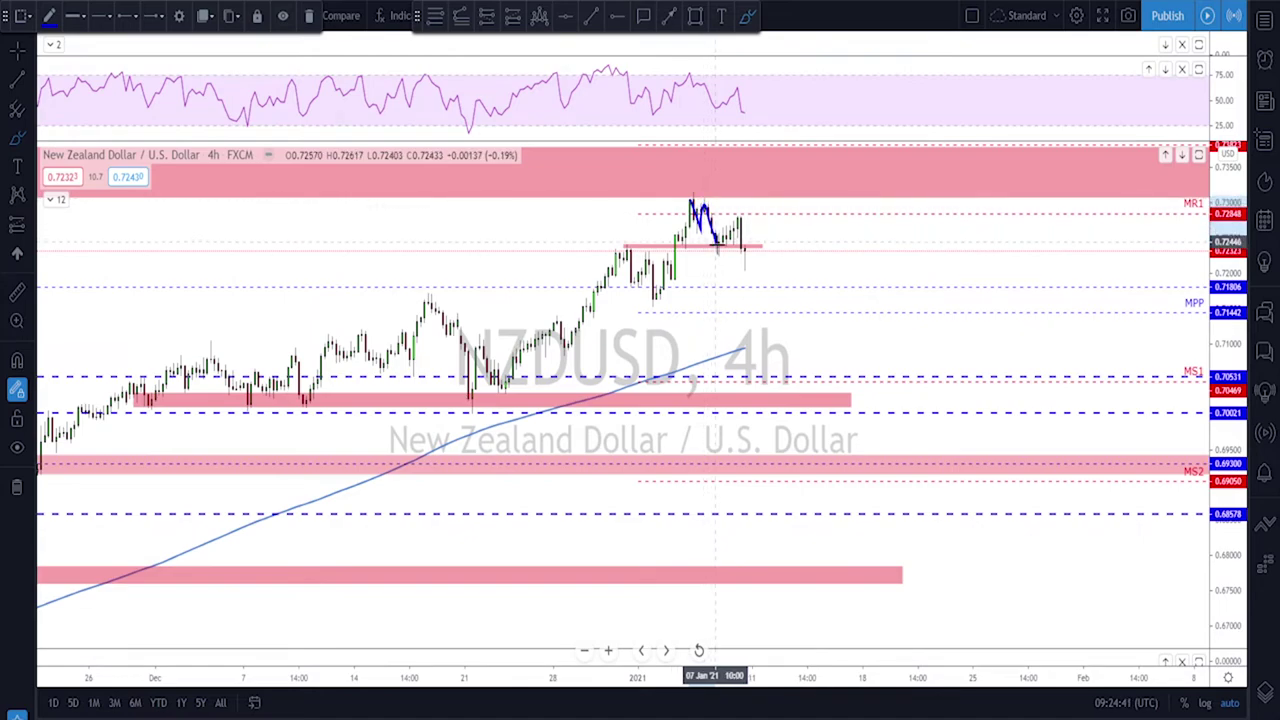
left_click(722, 245)
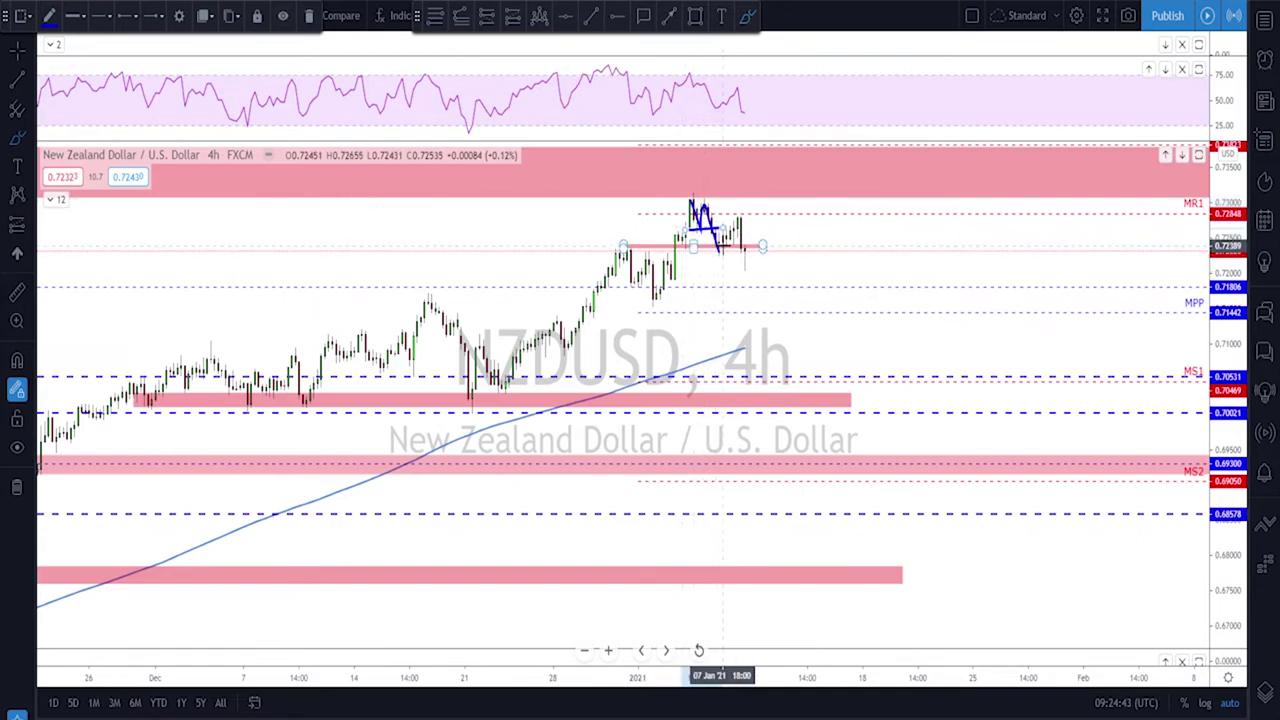
- Brush a rebound leg up to the 8 January high, and undo all the double-top brush marks on the 4-hour chart
left_click_drag(718, 253, 734, 219)
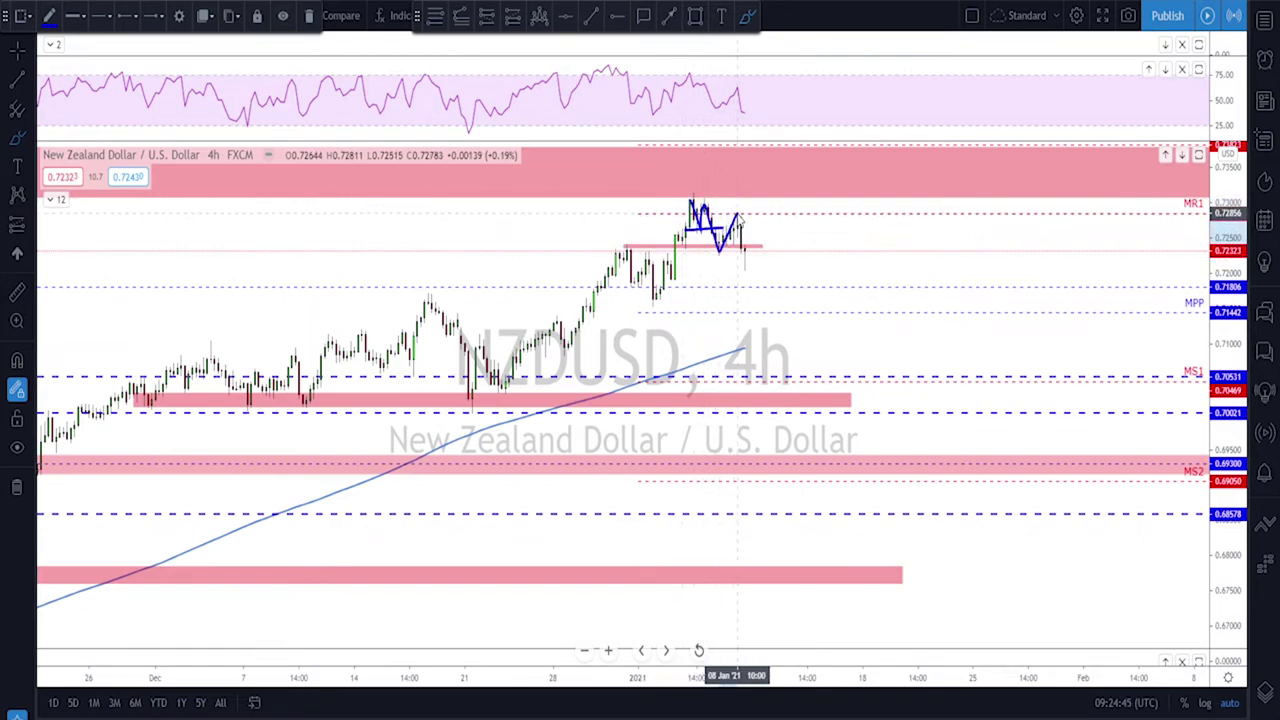
key("ctrl+z")
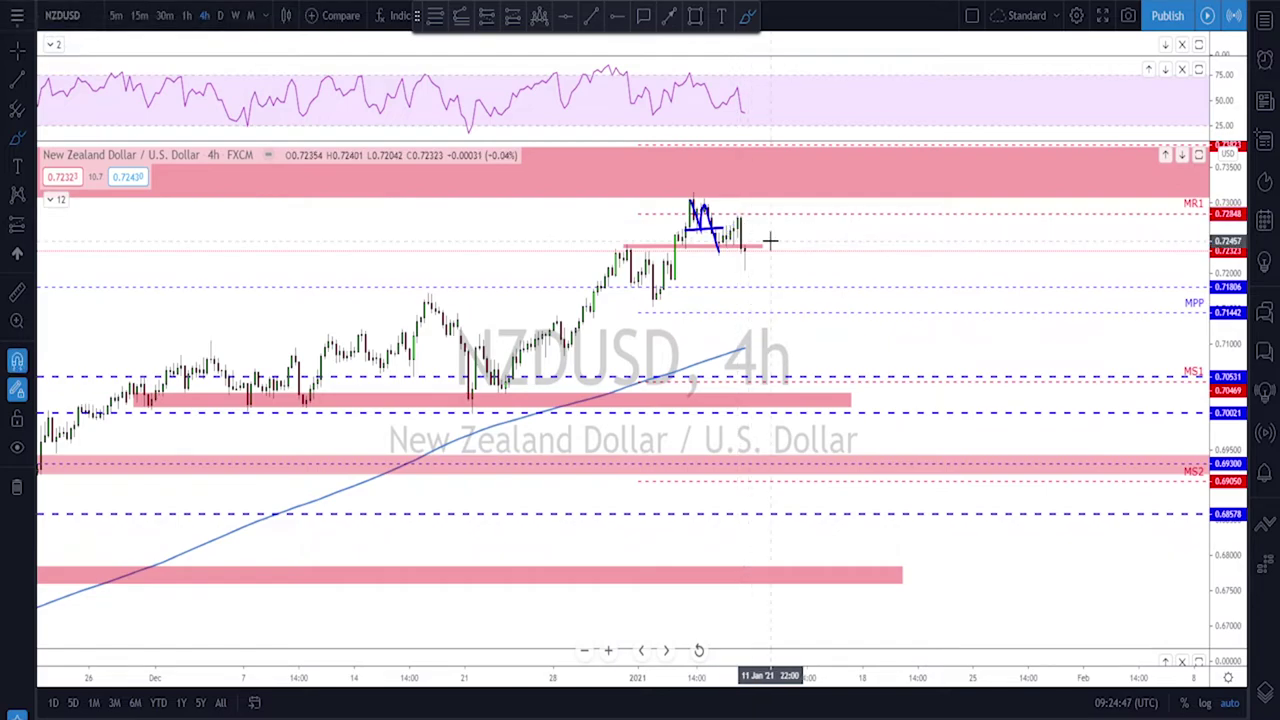
scroll(737, 251, "up", 1)
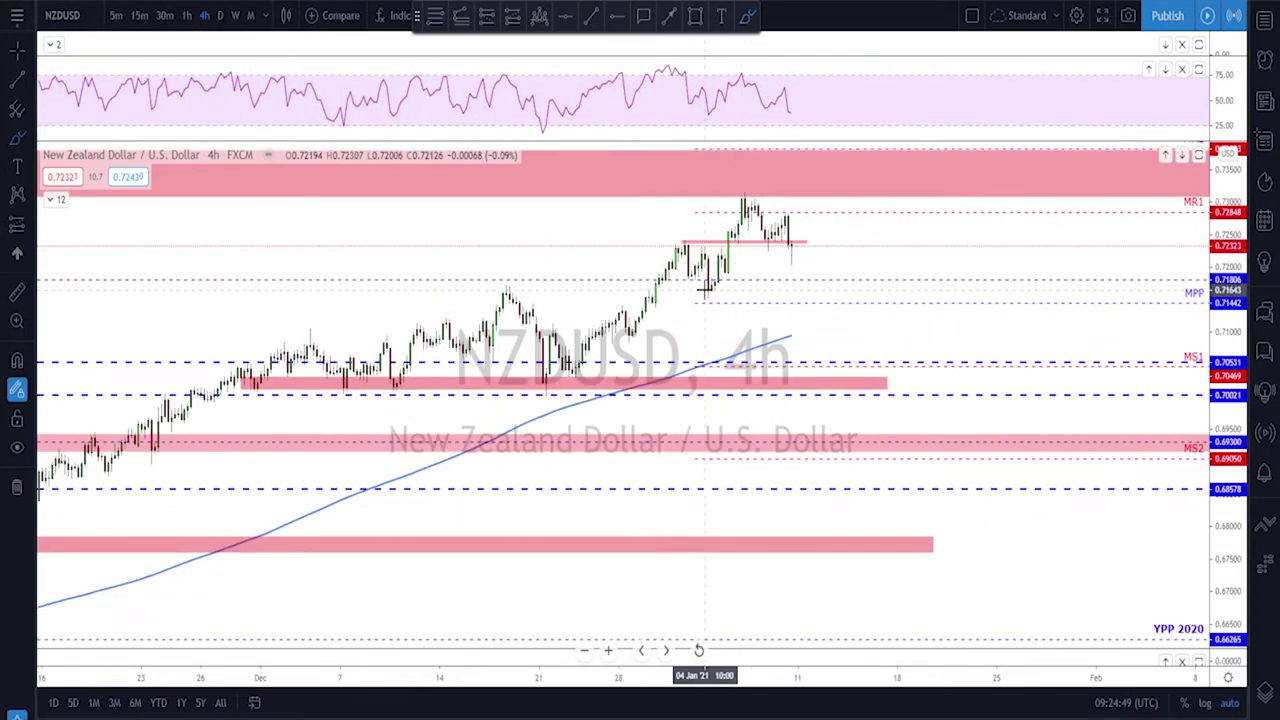
scroll(705, 283, "down", 1)
scroll(724, 272, "down", 1)
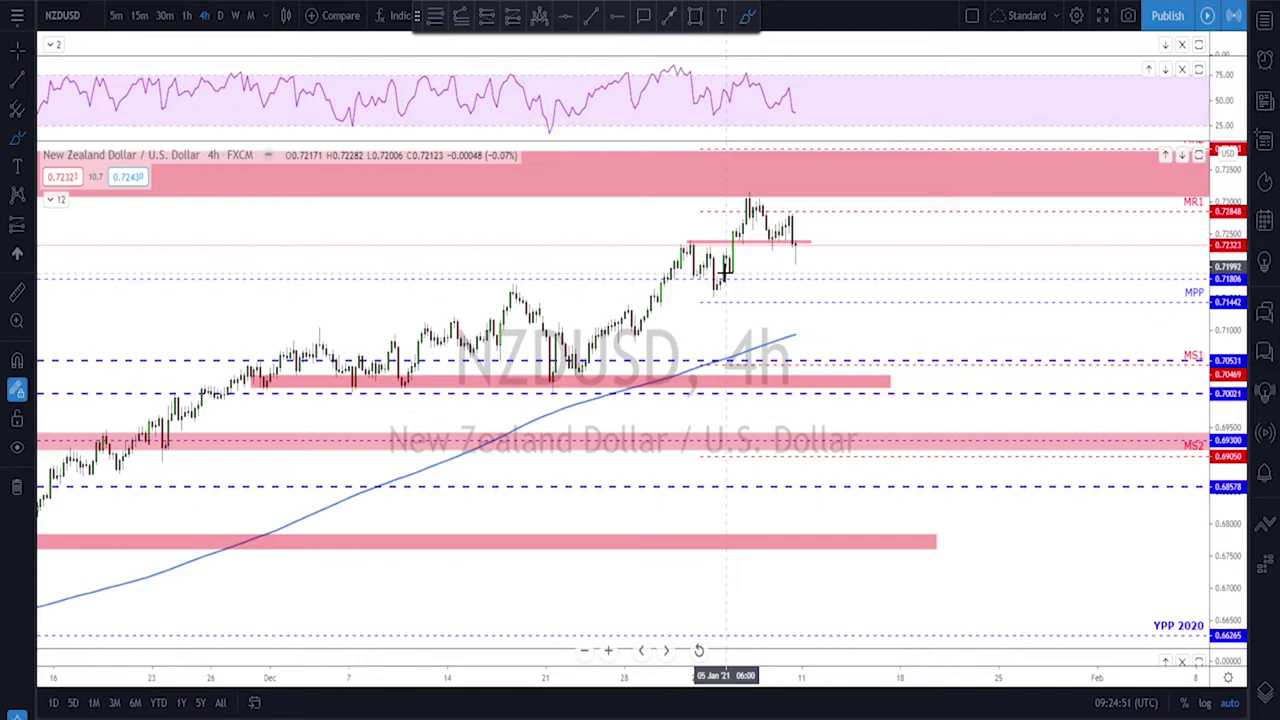
- Brush the late December to 4 January pullback and the rally to the 6 January high on the 4-hour chart, and undo the strokes
left_click_drag(690, 250, 715, 294)
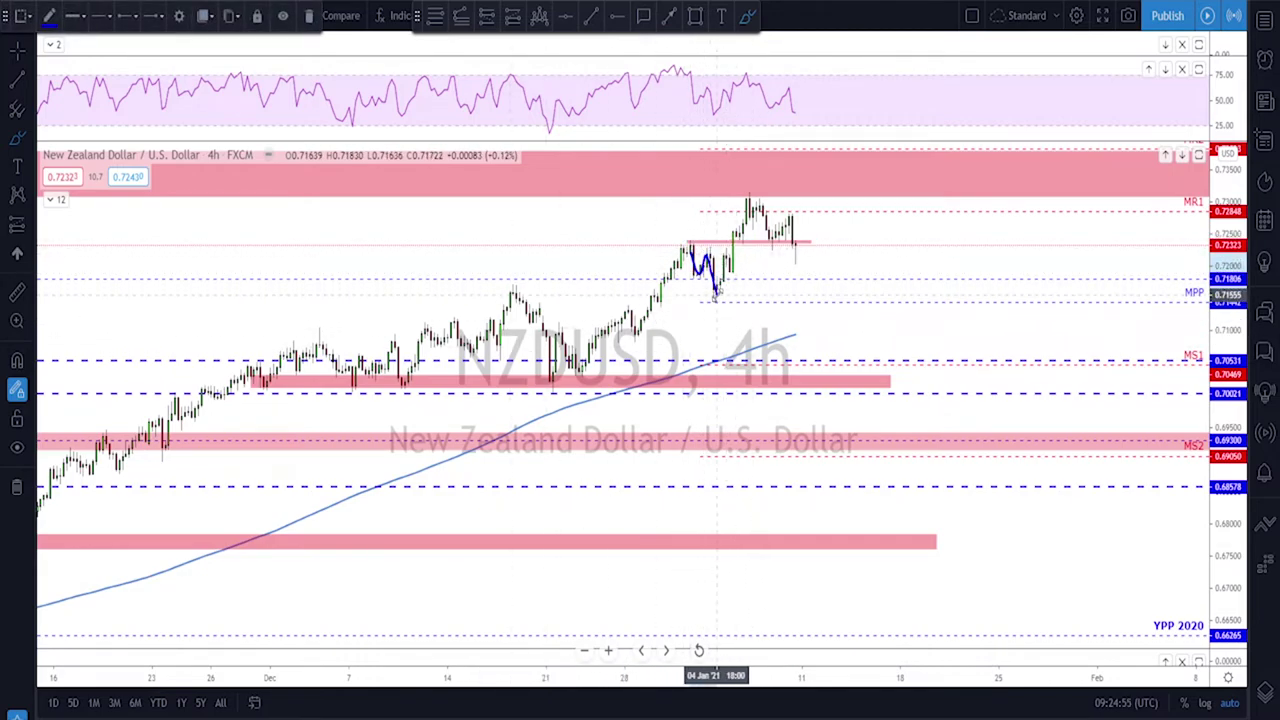
mouse_move(700, 272)
left_mouse_down()
mouse_move(715, 292)
mouse_move(752, 198)
left_mouse_up()
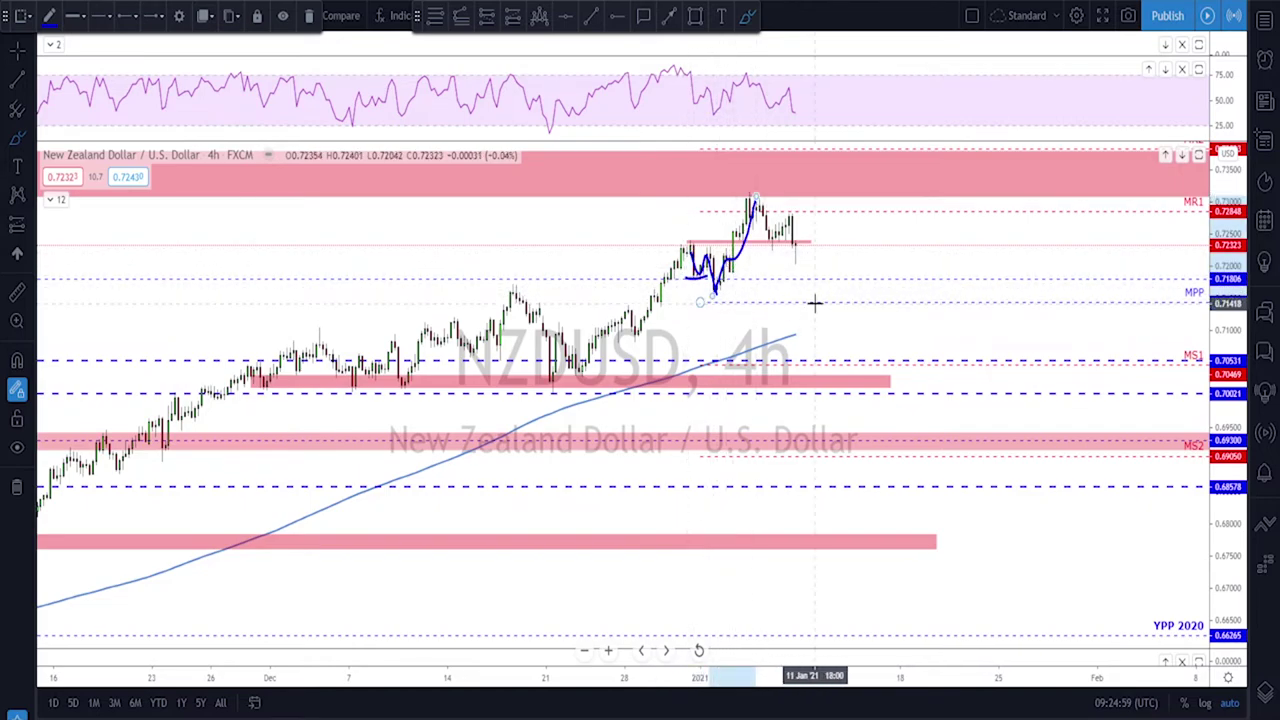
key("ctrl+z")
key("ctrl+z")
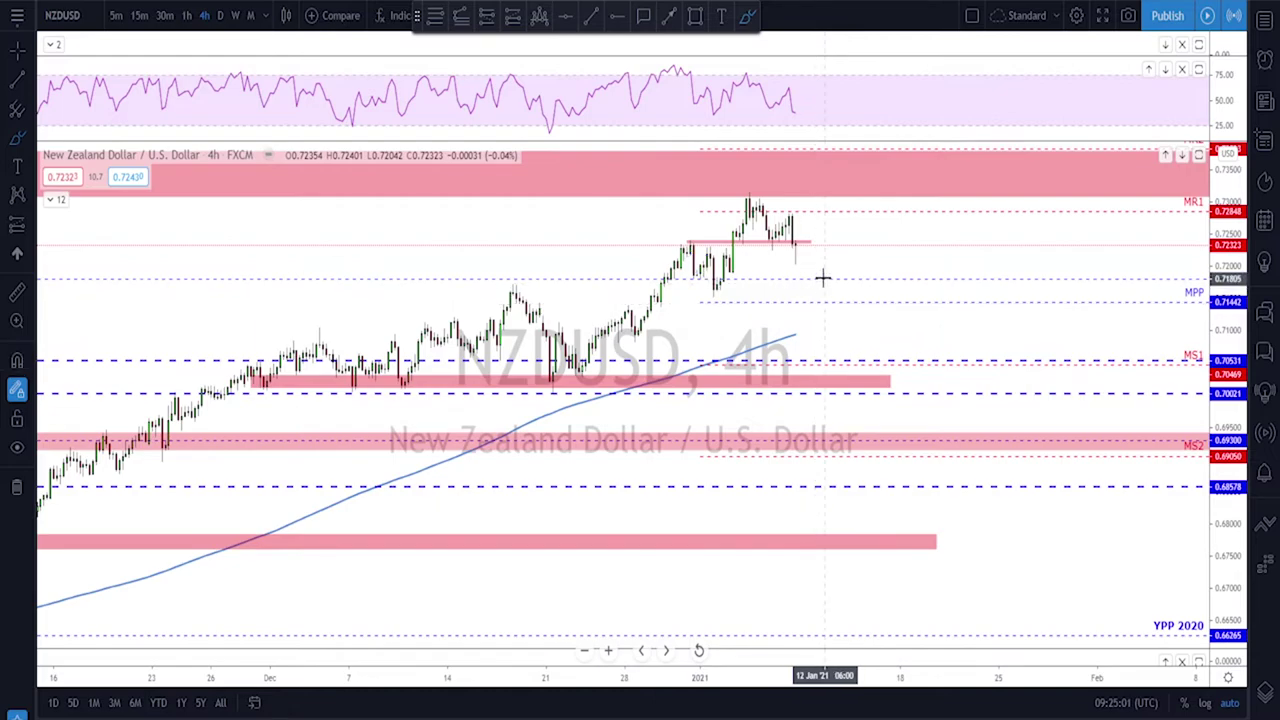
- Switch NZDUSD to 1-hour, brush the falling swings since 6 January with their lower highs and lows marked, and clear the strokes
left_click(186, 16)
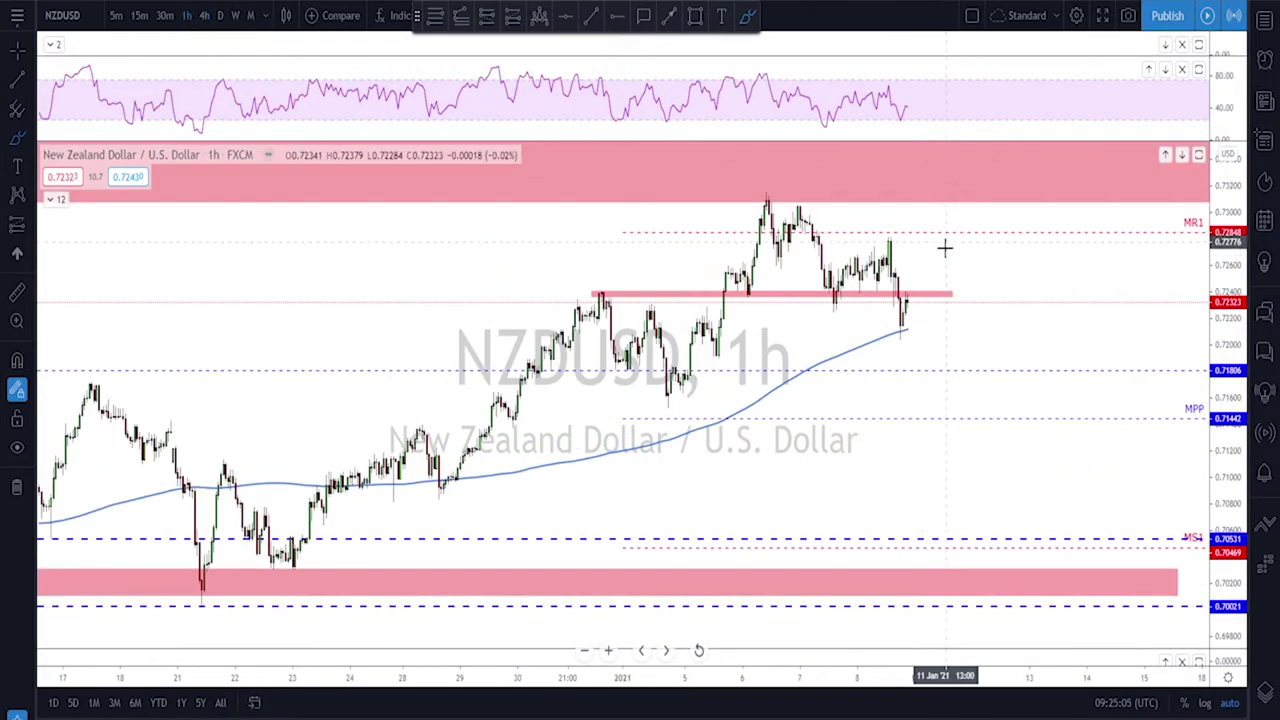
mouse_move(768, 204)
left_mouse_down()
mouse_move(775, 228)
mouse_move(800, 208)
mouse_move(843, 290)
mouse_move(887, 243)
mouse_move(907, 332)
mouse_move(836, 300)
left_mouse_up()
left_click_drag(795, 202, 828, 202)
left_click_drag(800, 258, 775, 262)
left_click_drag(880, 238, 898, 238)
left_click_drag(830, 300, 868, 303)
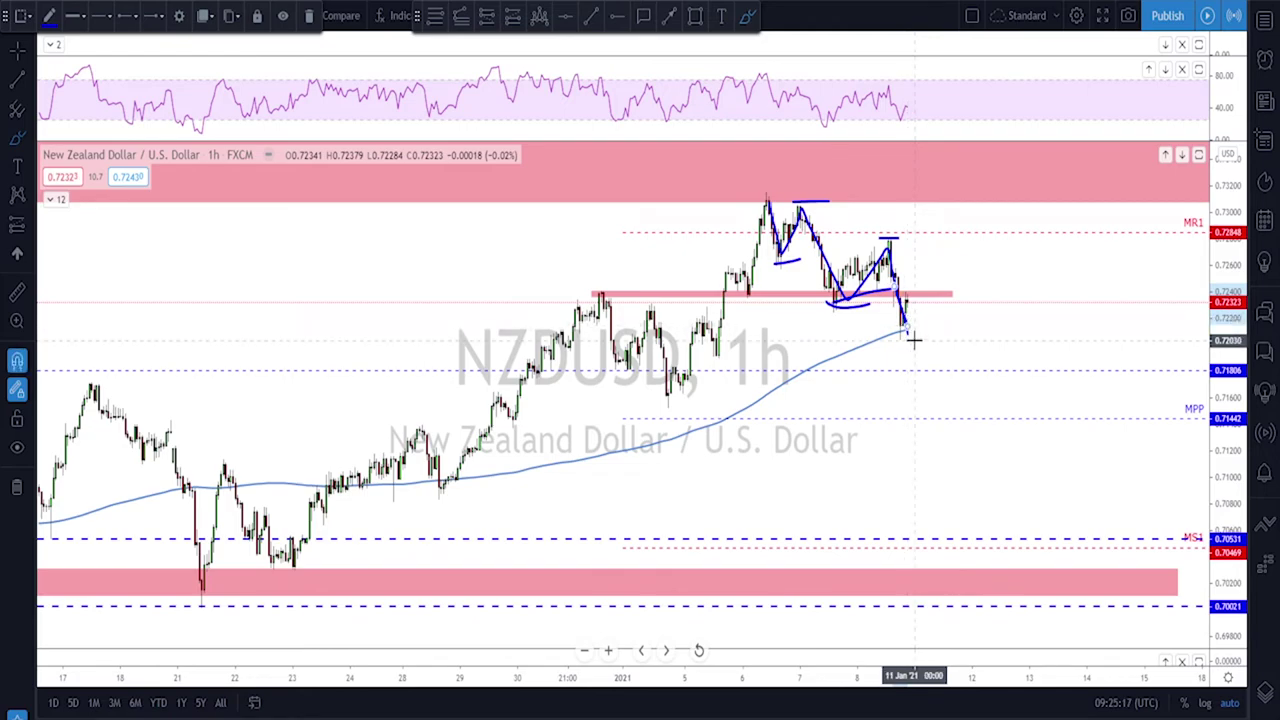
key("Delete")
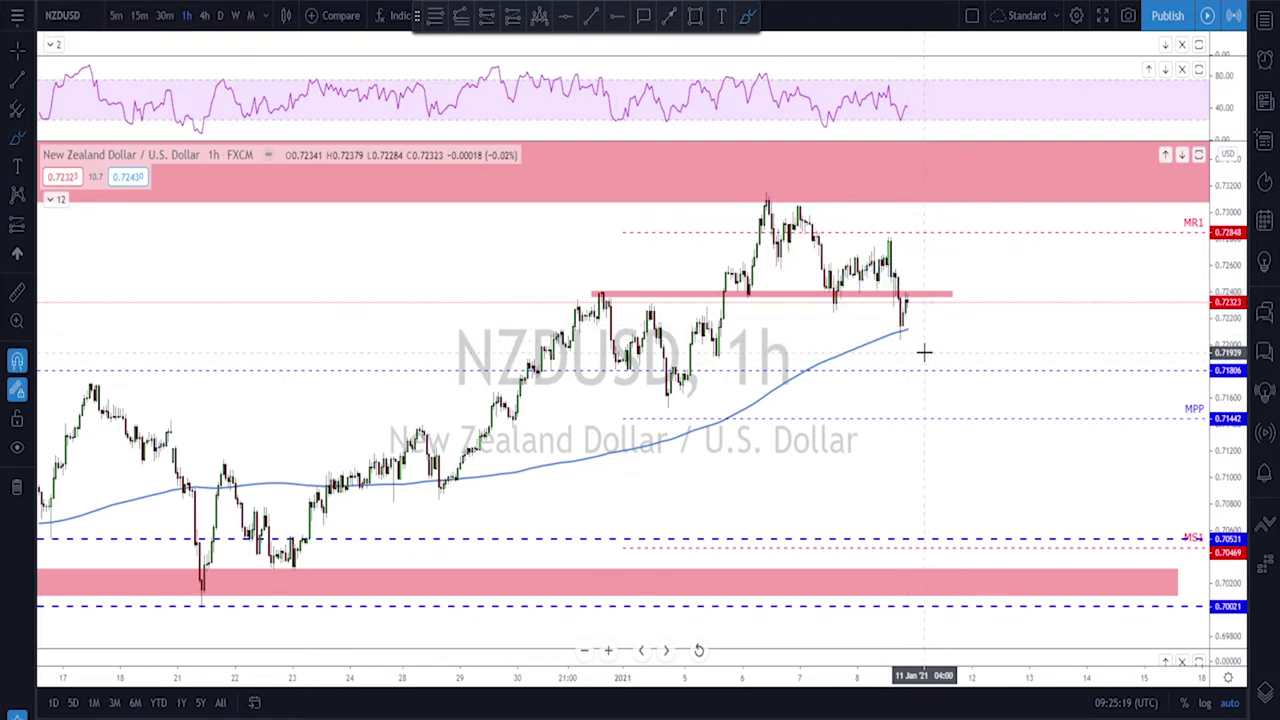
- Brush a projected path from the 8 January low up to the 0.7240 zone and down to about 0.7165
scroll(946, 317, "down", 2)
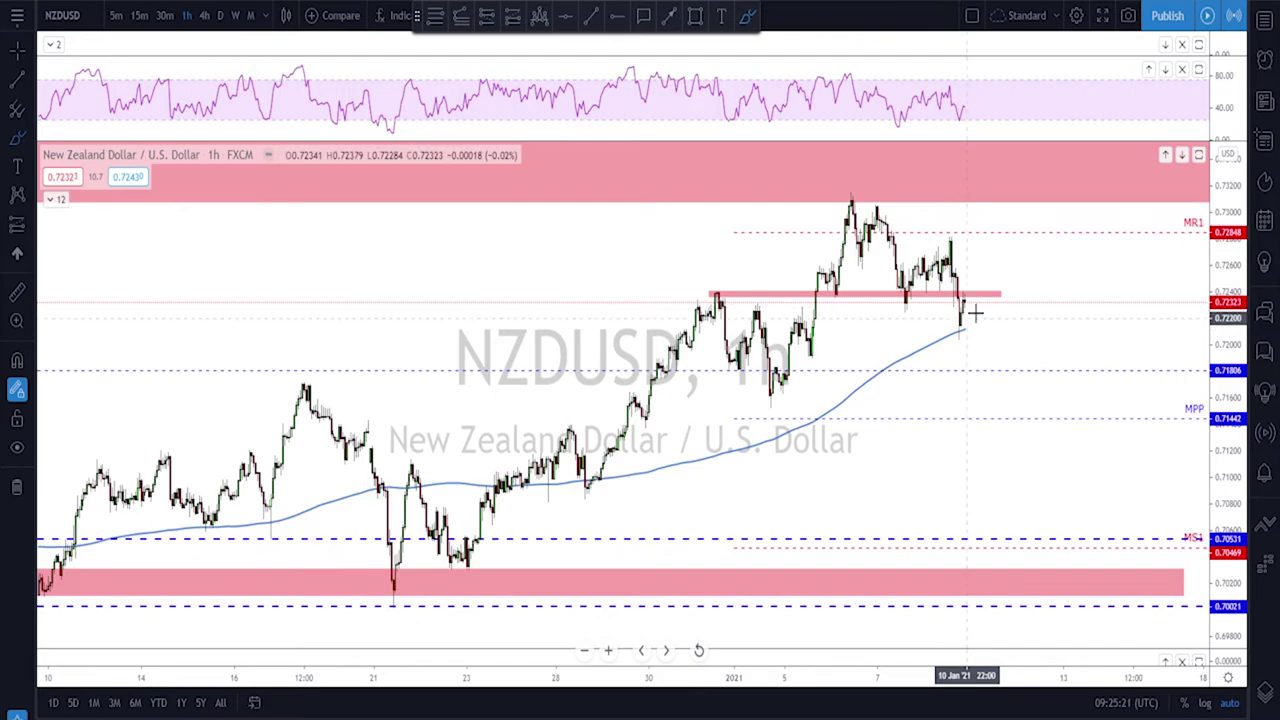
scroll(911, 337, "up", 1)
scroll(908, 332, "up", 2)
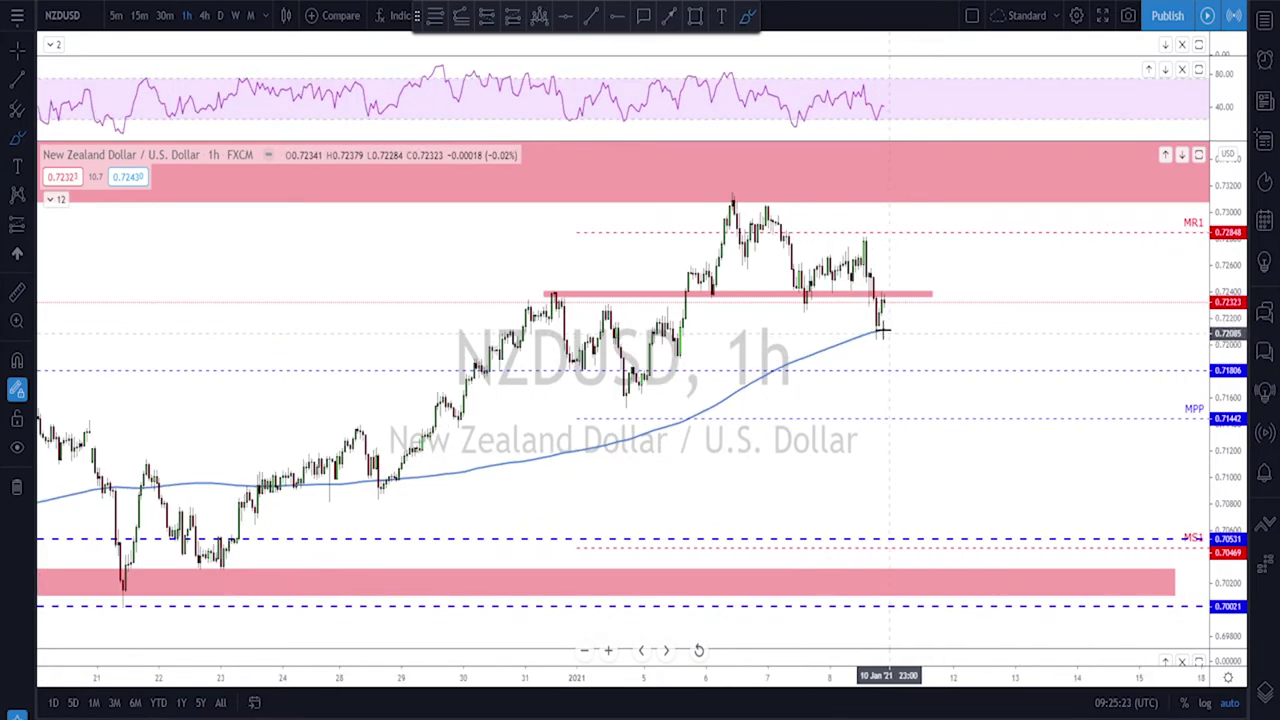
mouse_move(843, 345)
left_mouse_down()
mouse_move(864, 290)
mouse_move(905, 410)
left_mouse_up()
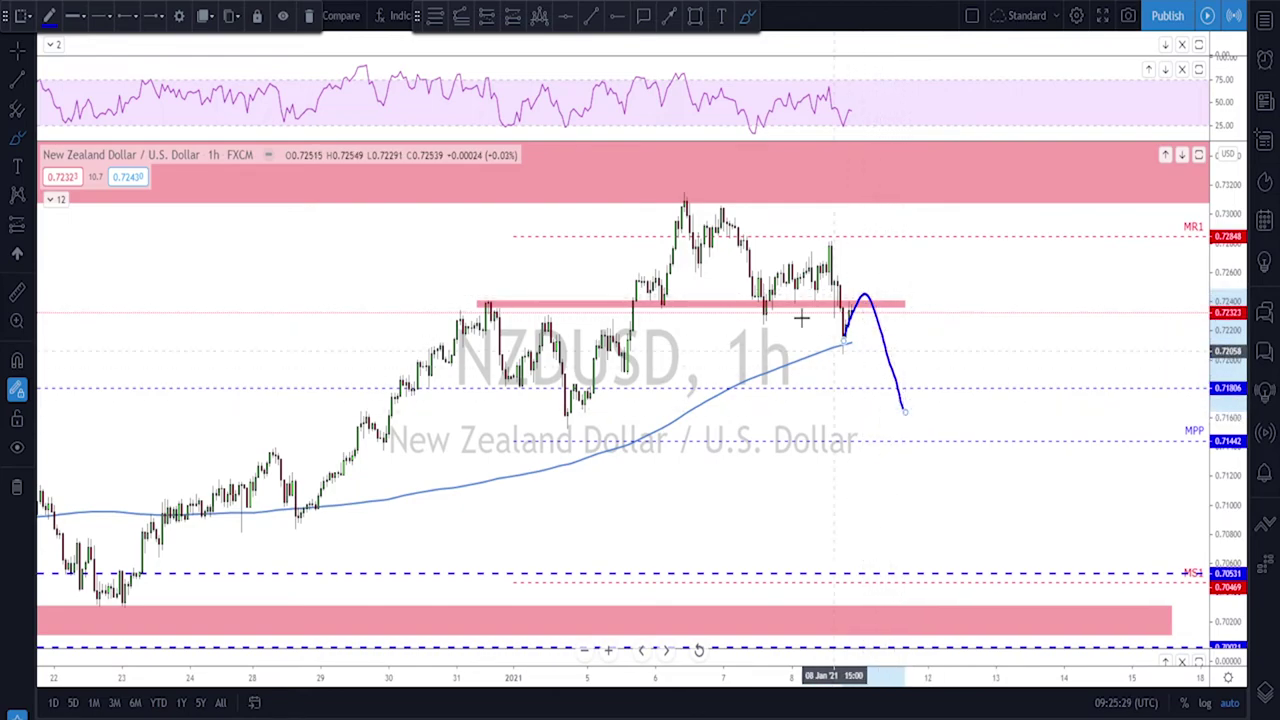
- Draw a support rectangle from 4 to 13 January 2021 between about 0.7153 and 0.7165, and delete the brushed price path
left_click(695, 16)
left_click_drag(530, 400, 1021, 427)
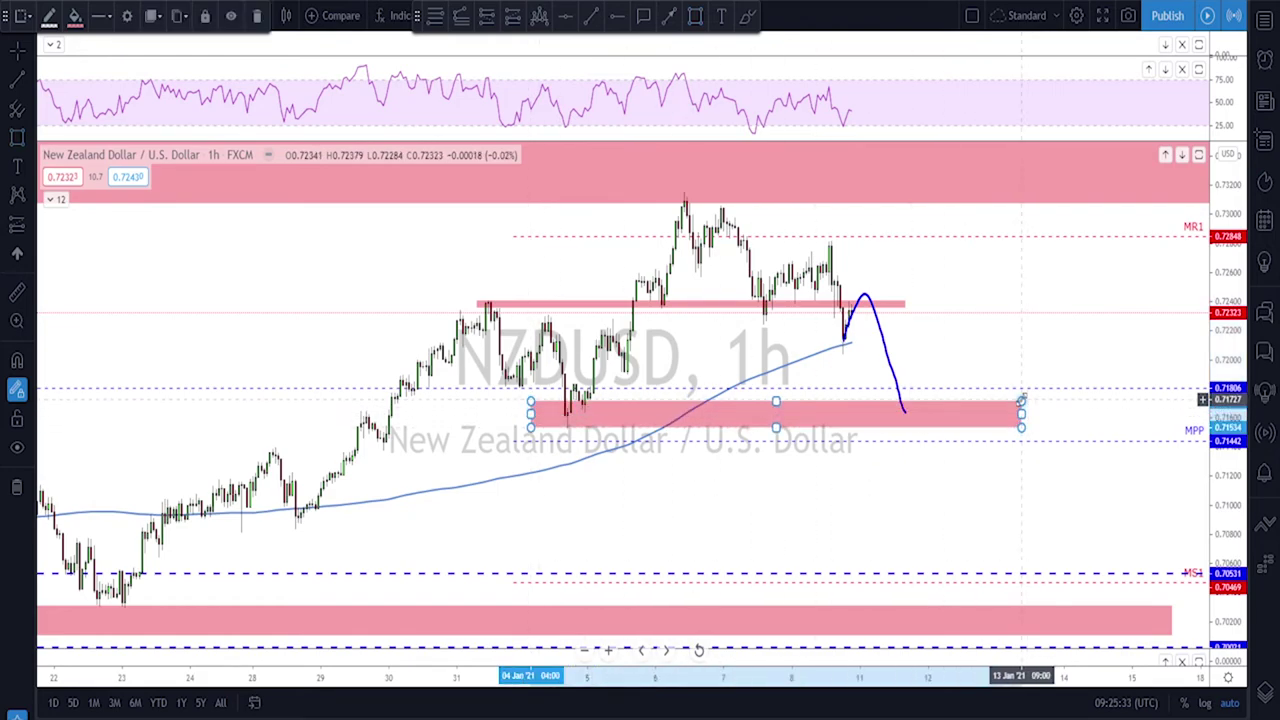
right_click(860, 331)
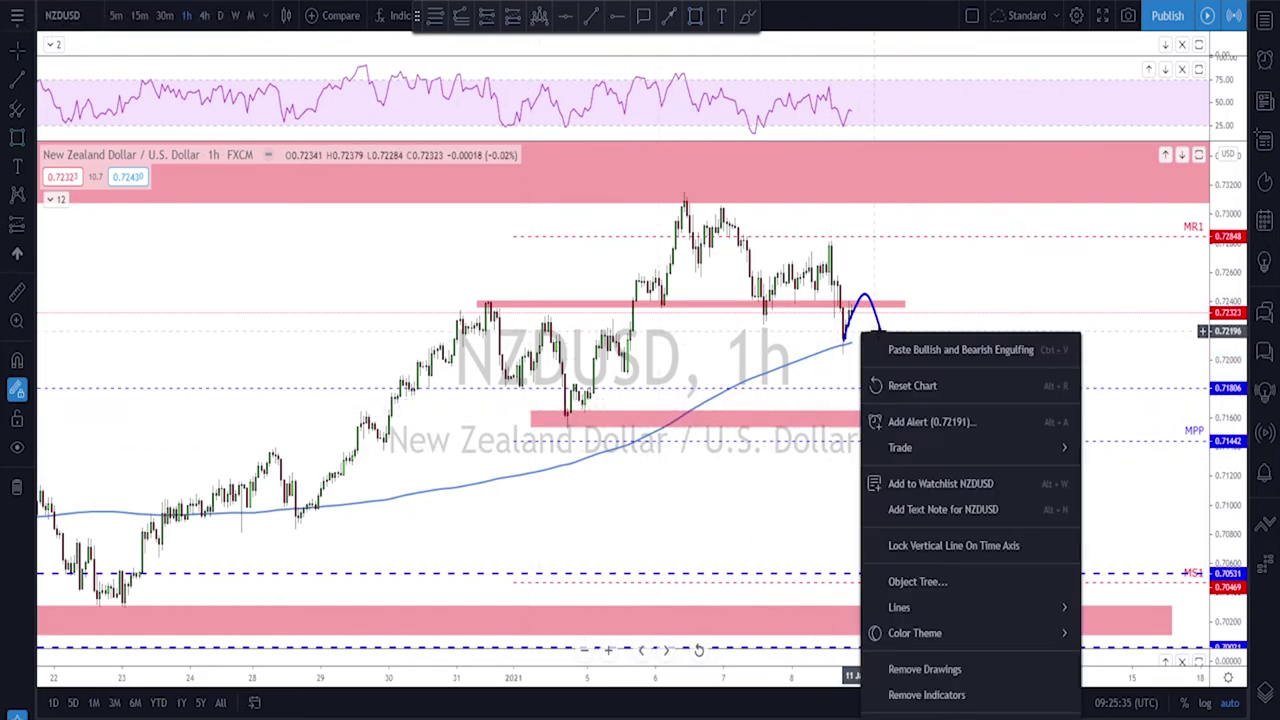
left_click(880, 333)
key("Delete")
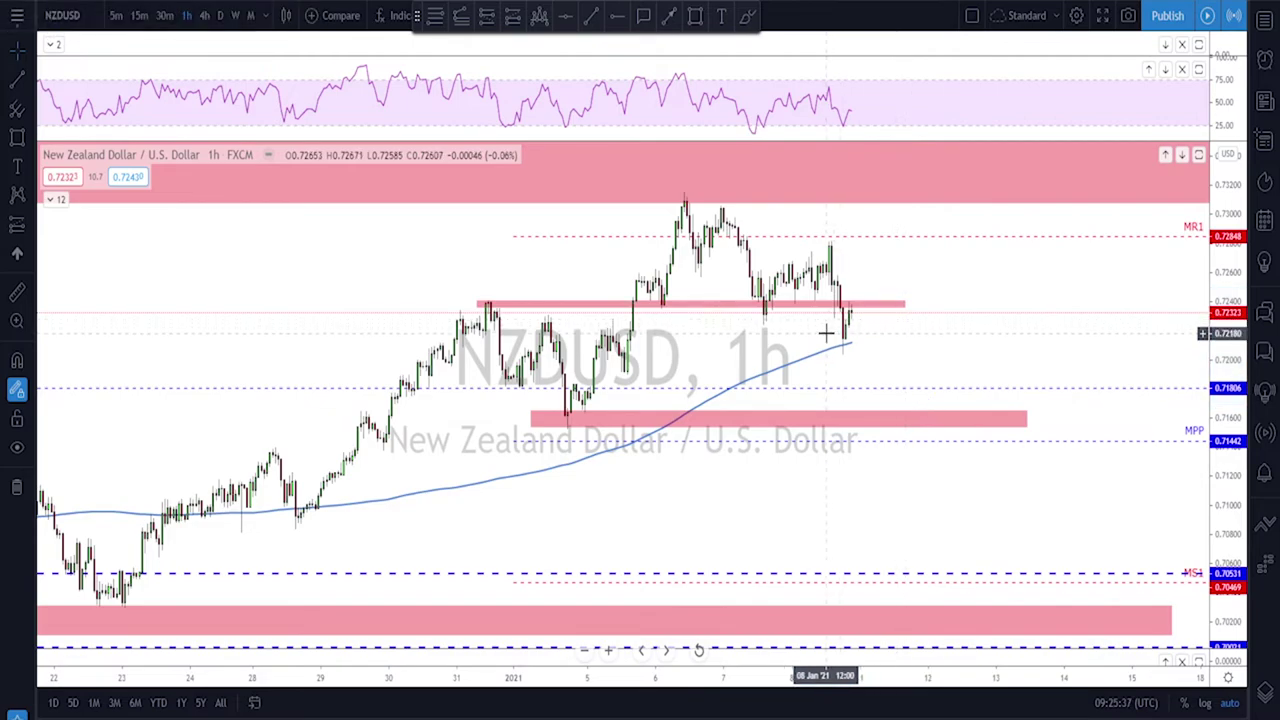
- Reset the chart view and place a short position beside the latest candles, with entry about 0.7248 and stop about 0.7299
key("alt+r")
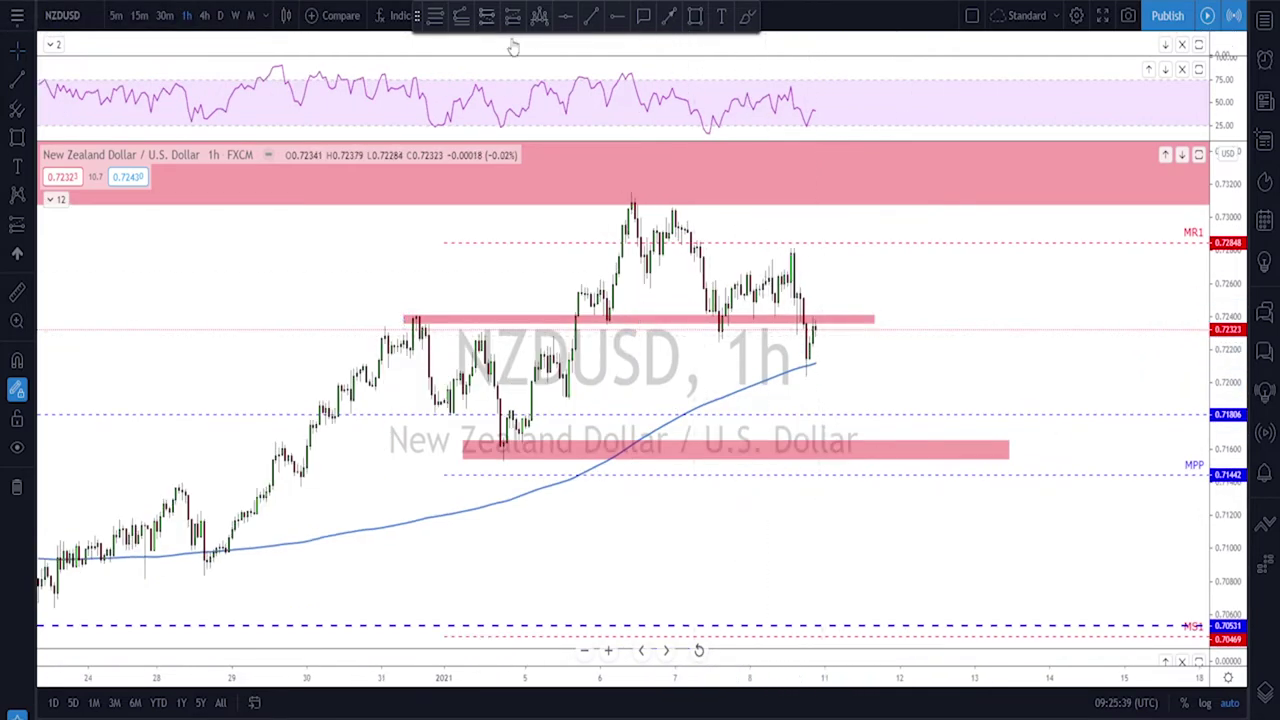
left_click(487, 20)
left_click(806, 300)
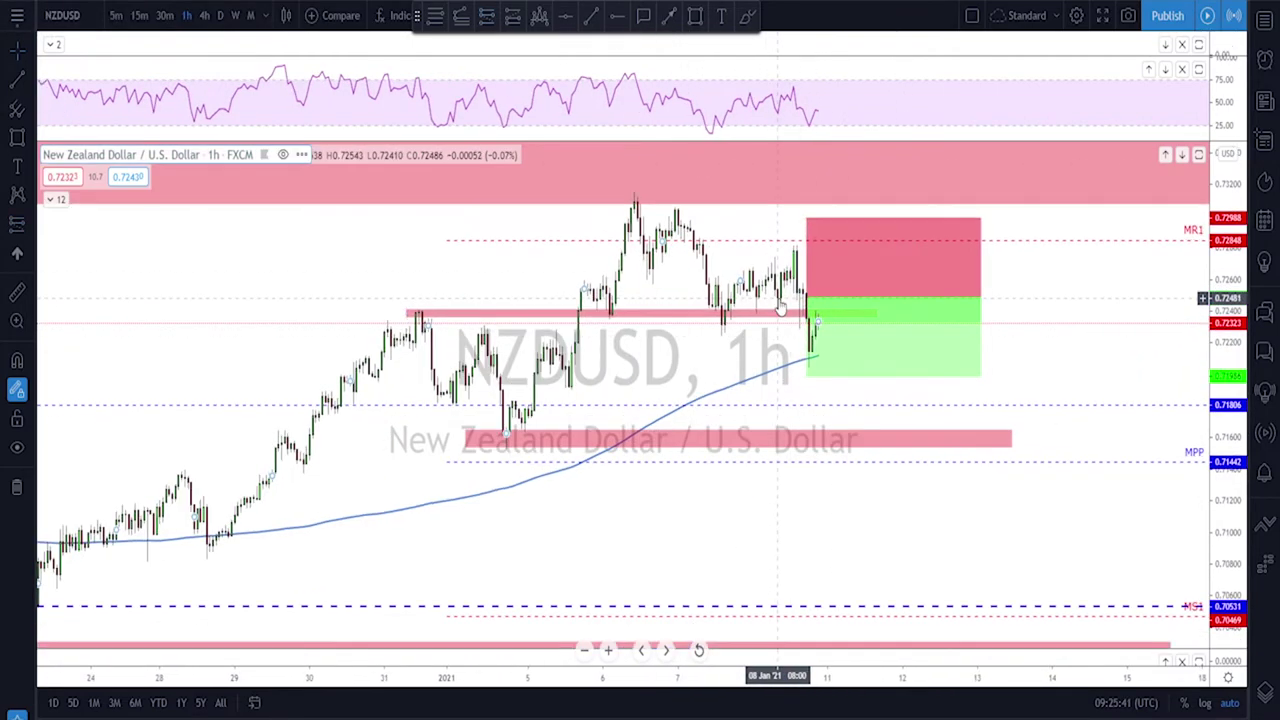
- Draw an entry-zone rectangle from 8 January 12:00 to 11 January 22:00 between about 0.7239 and 0.7266
scroll(740, 180, "up", 1)
left_click(695, 16)
left_click_drag(748, 286, 865, 330)
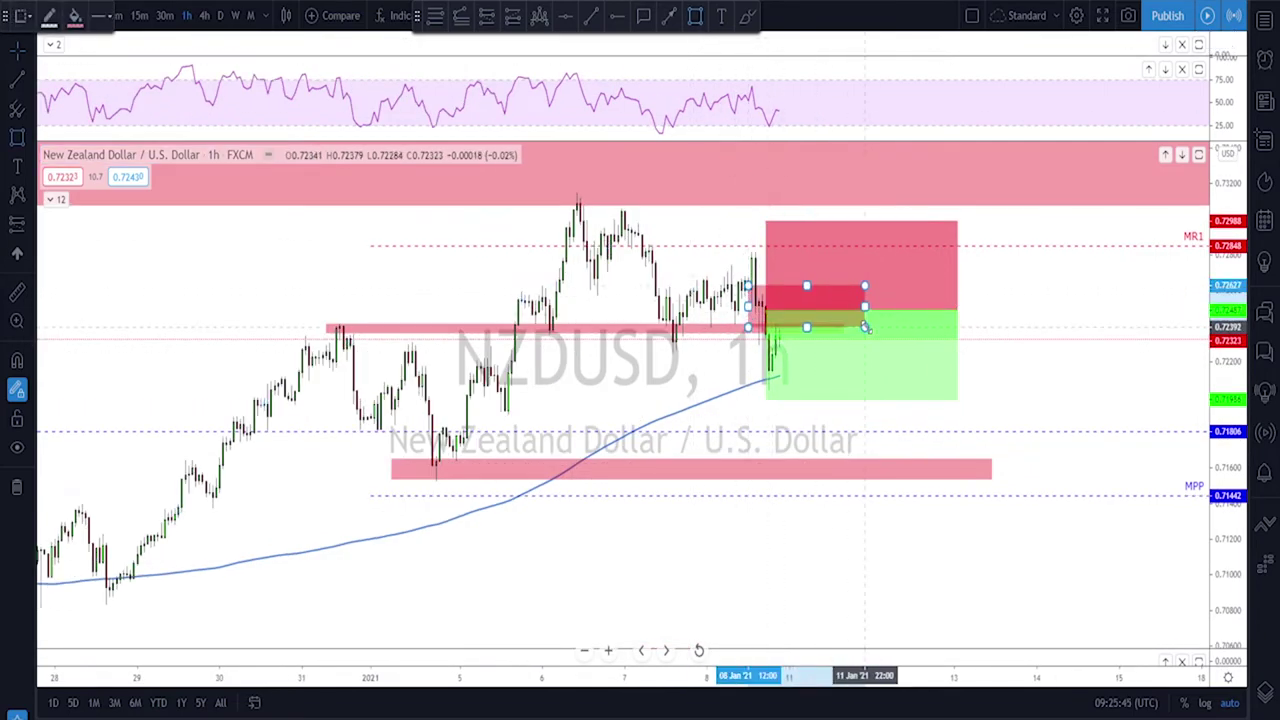
left_click_drag(807, 287, 825, 282)
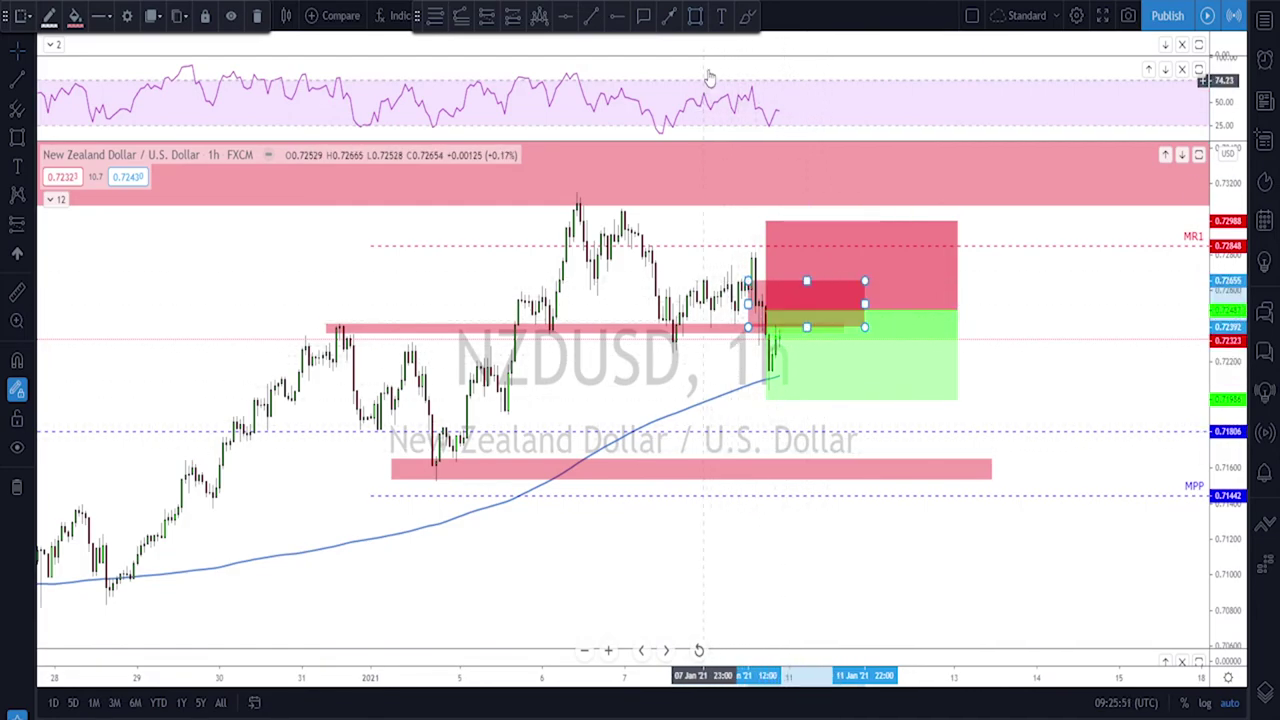
- Extend the short position's target into the support rectangle at about 0.7159 and raise its stop to about 0.7318
left_click(767, 398)
left_click_drag(765, 398, 765, 469)
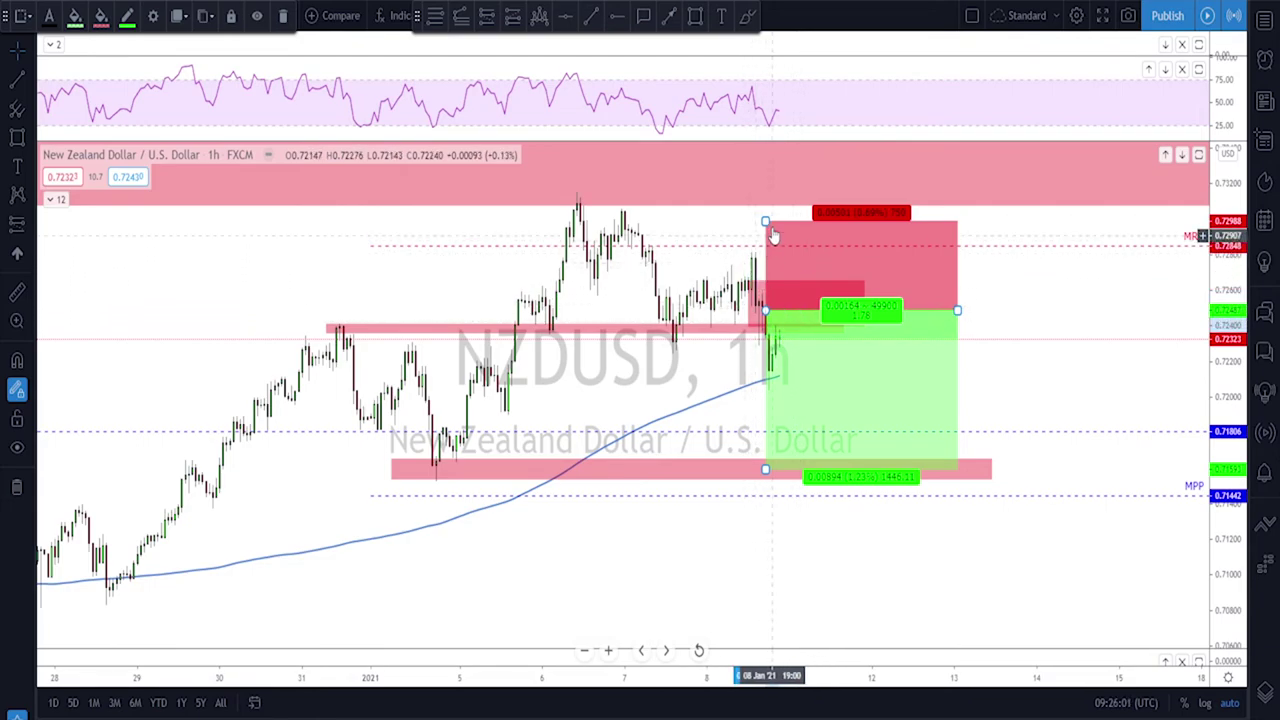
left_click_drag(765, 221, 765, 187)
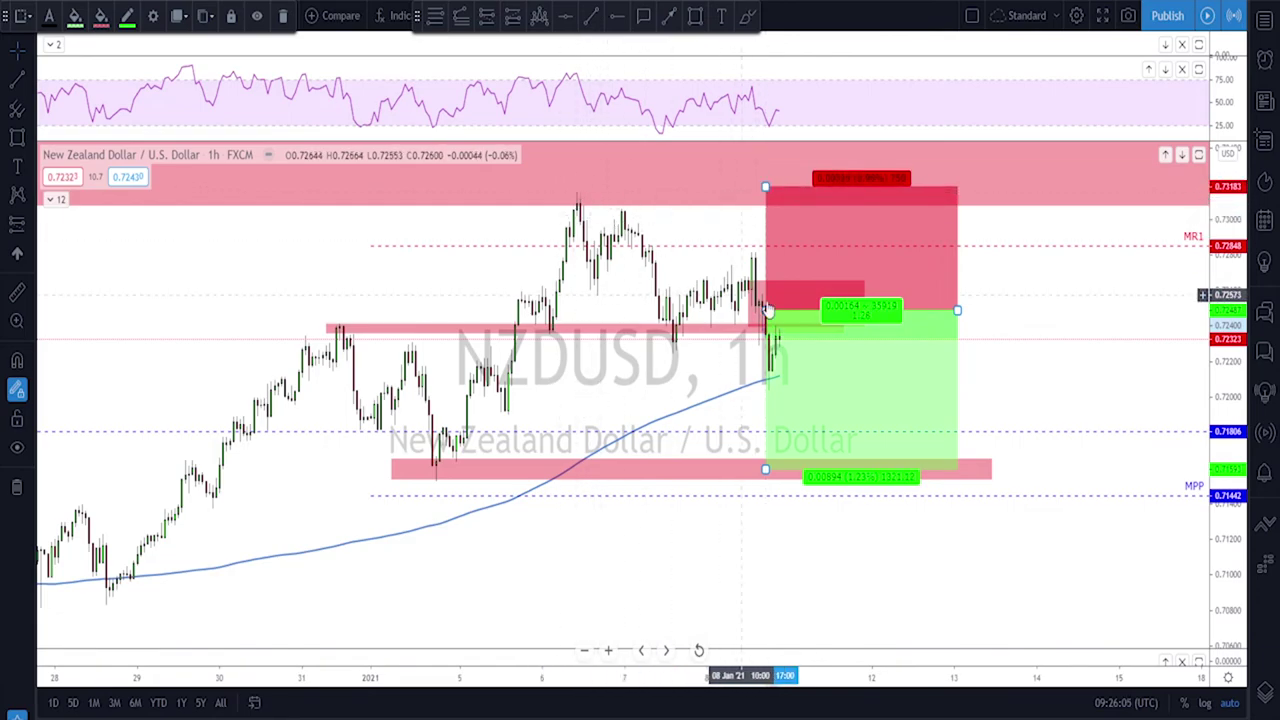
- Move the short position's entry up to about 0.7262, with the stop at about 0.7321 and the target at about 0.7162
left_click_drag(830, 312, 836, 287)
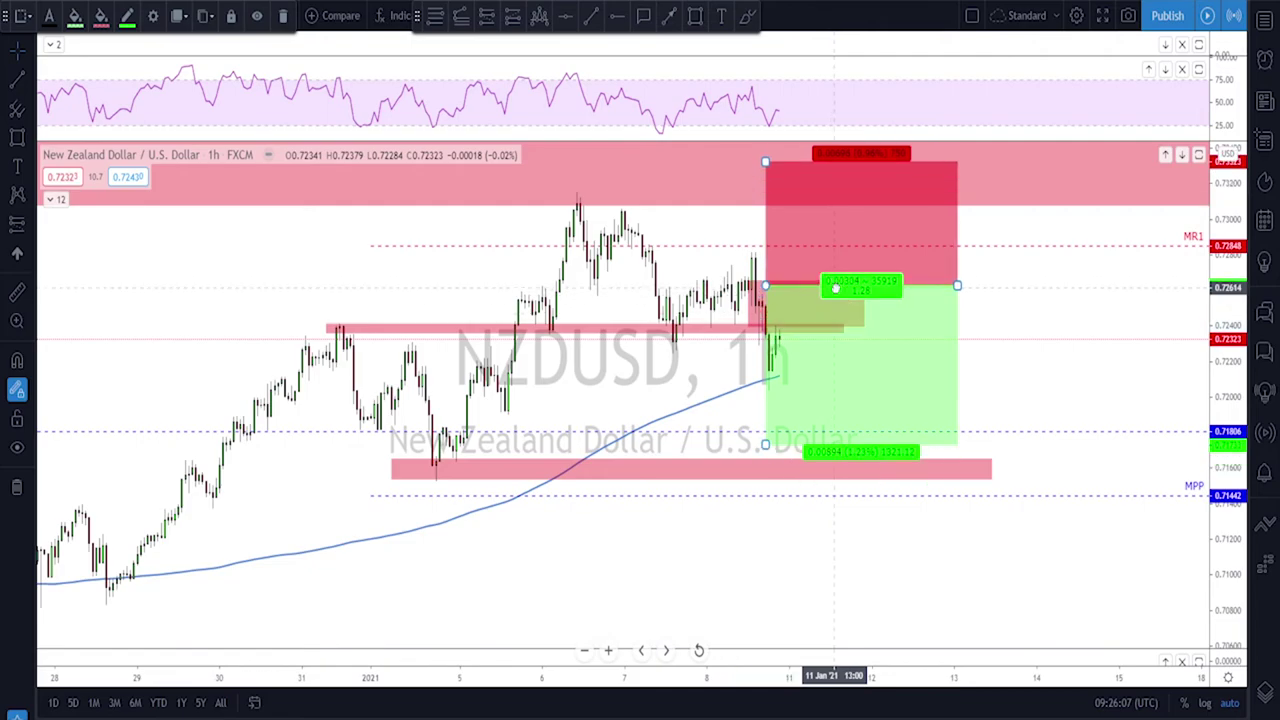
left_click_drag(765, 162, 763, 181)
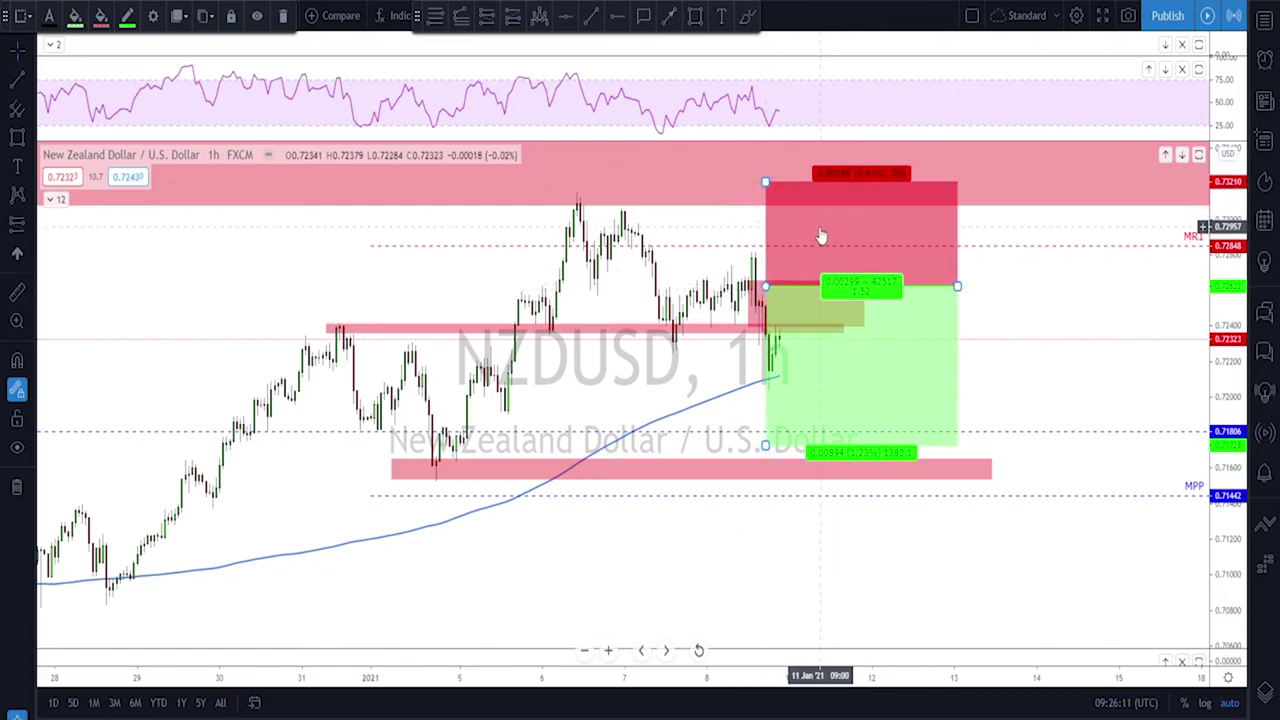
left_click_drag(765, 445, 765, 466)
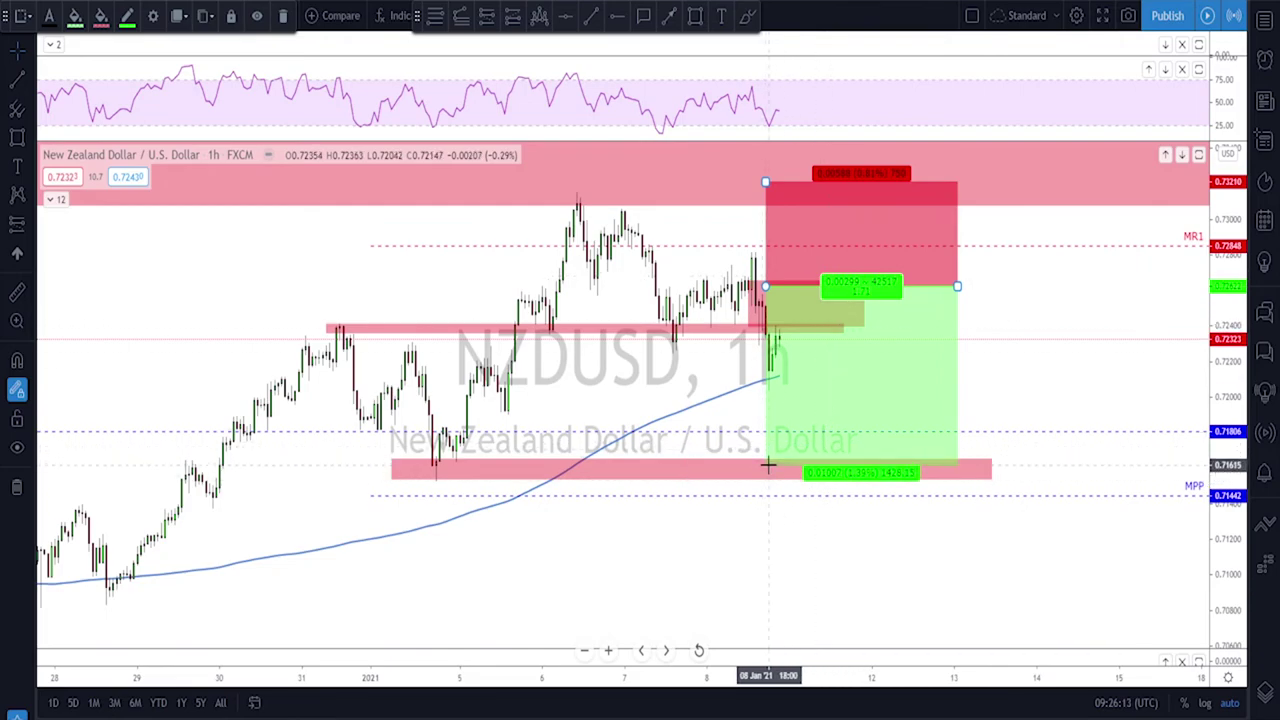
- Lower the short position's entry to about 0.7240, with the stop at about 0.7319 and the target at about 0.7160
left_click_drag(840, 287, 833, 334)
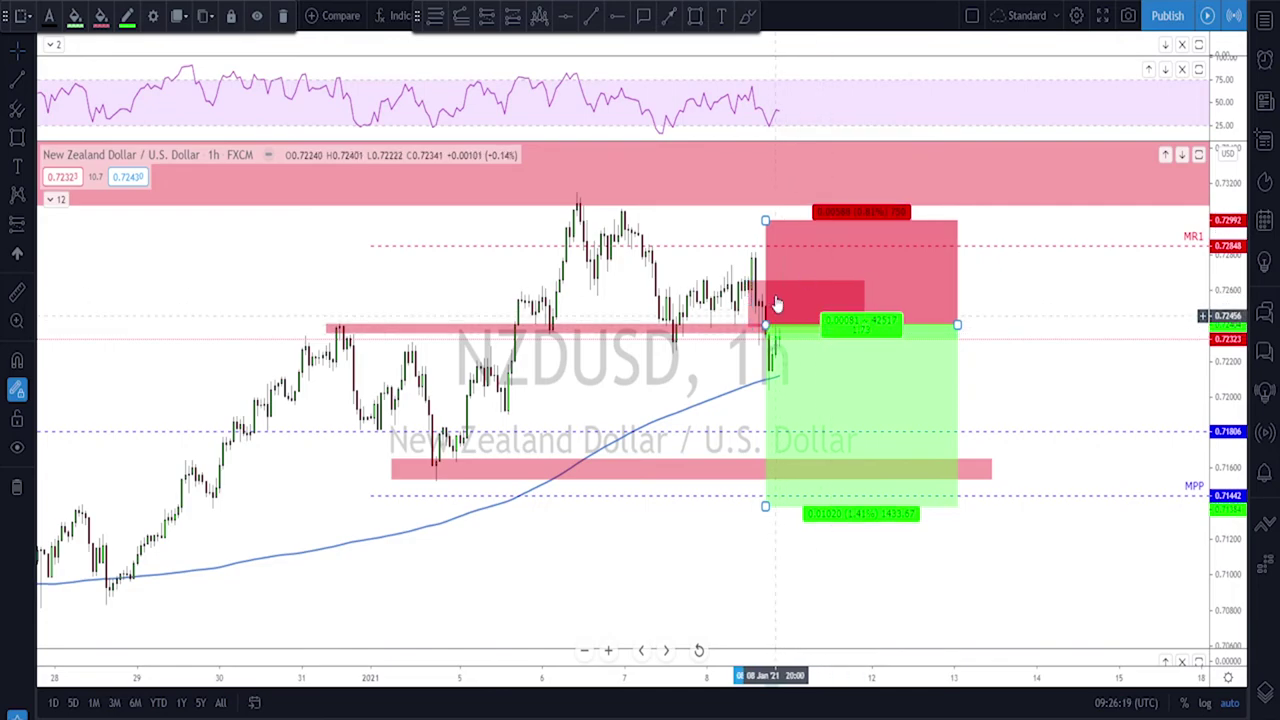
left_click_drag(765, 218, 768, 185)
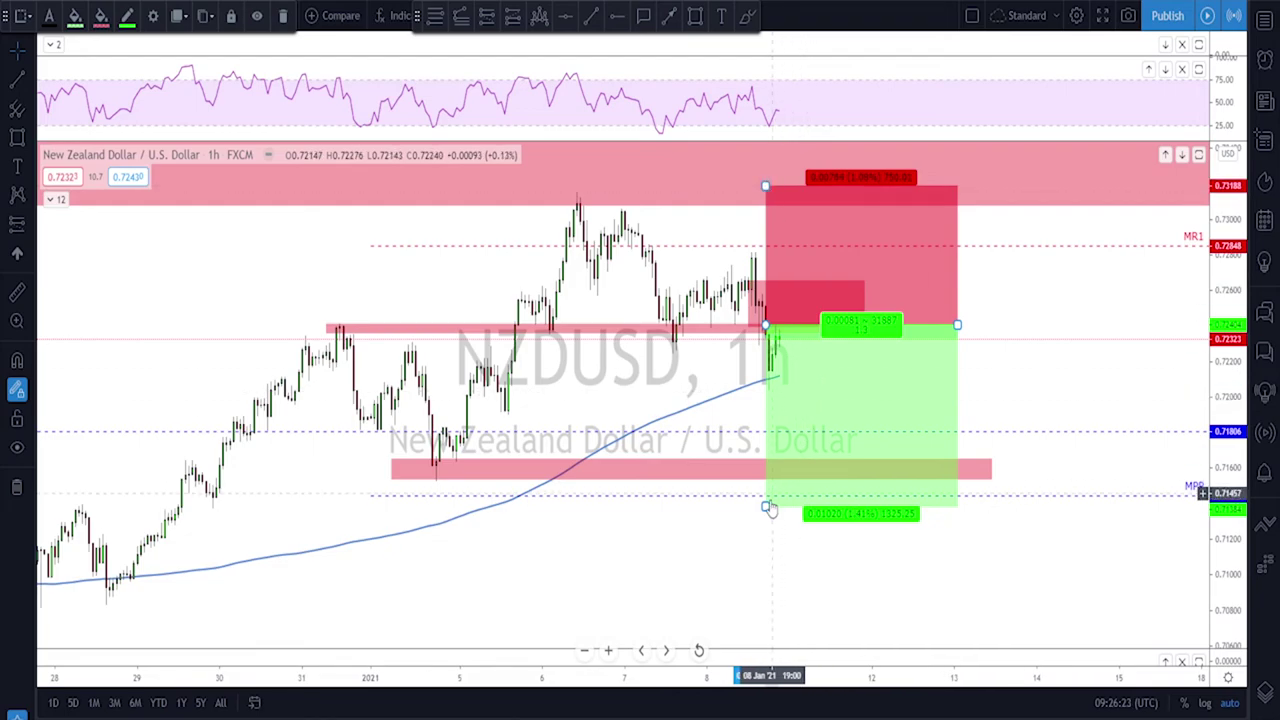
left_click_drag(766, 470, 766, 466)
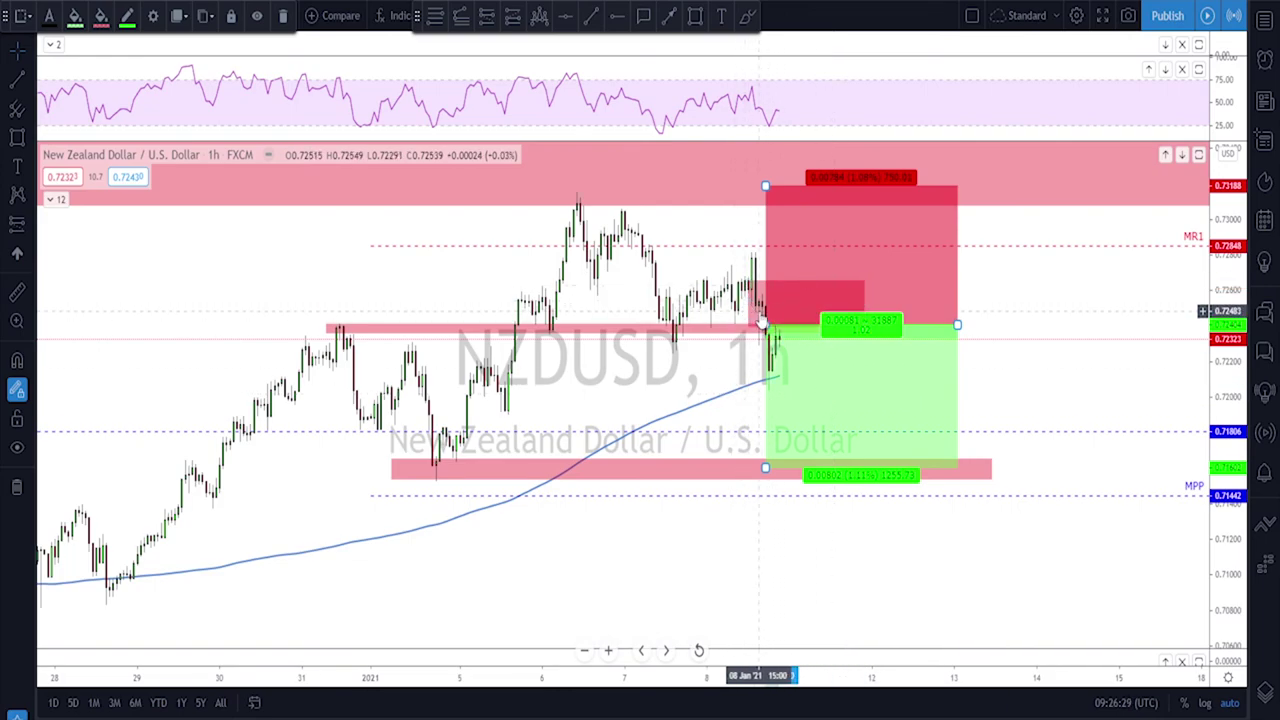
- Shift the entry-zone rectangle back to start at 8 January 01:00, and delete both it and the short position
left_click_drag(752, 312, 710, 315)
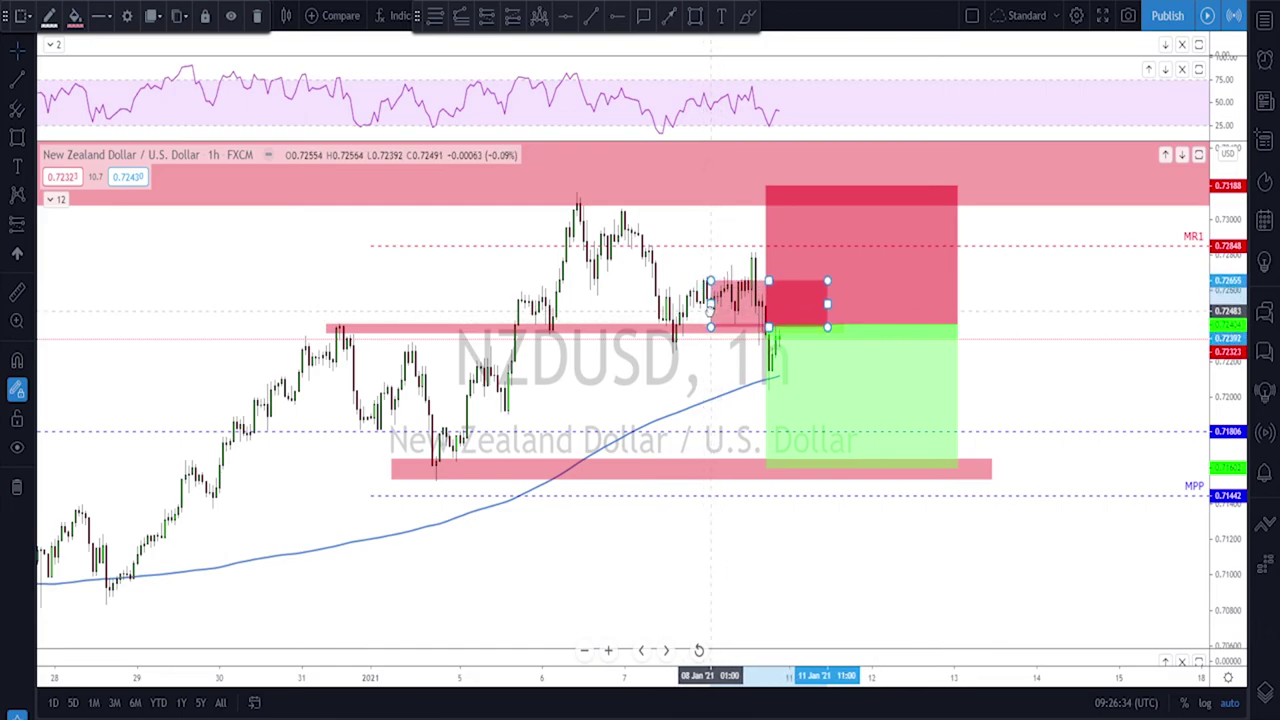
left_click(745, 316)
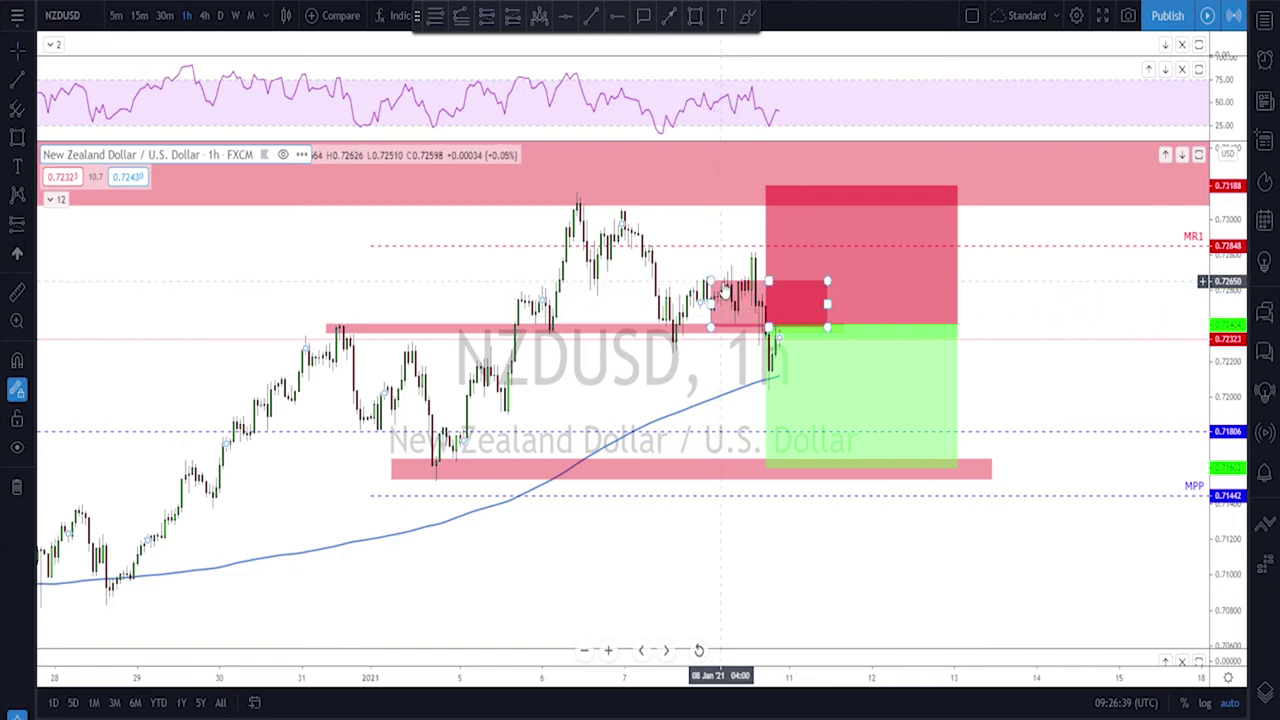
left_click(724, 292)
key("Delete")
left_click(823, 291)
key("Delete")
- Switch NZDUSD to the daily timeframe and ready the Brush tool around the January 2021 high
scroll(852, 287, "down", 5)
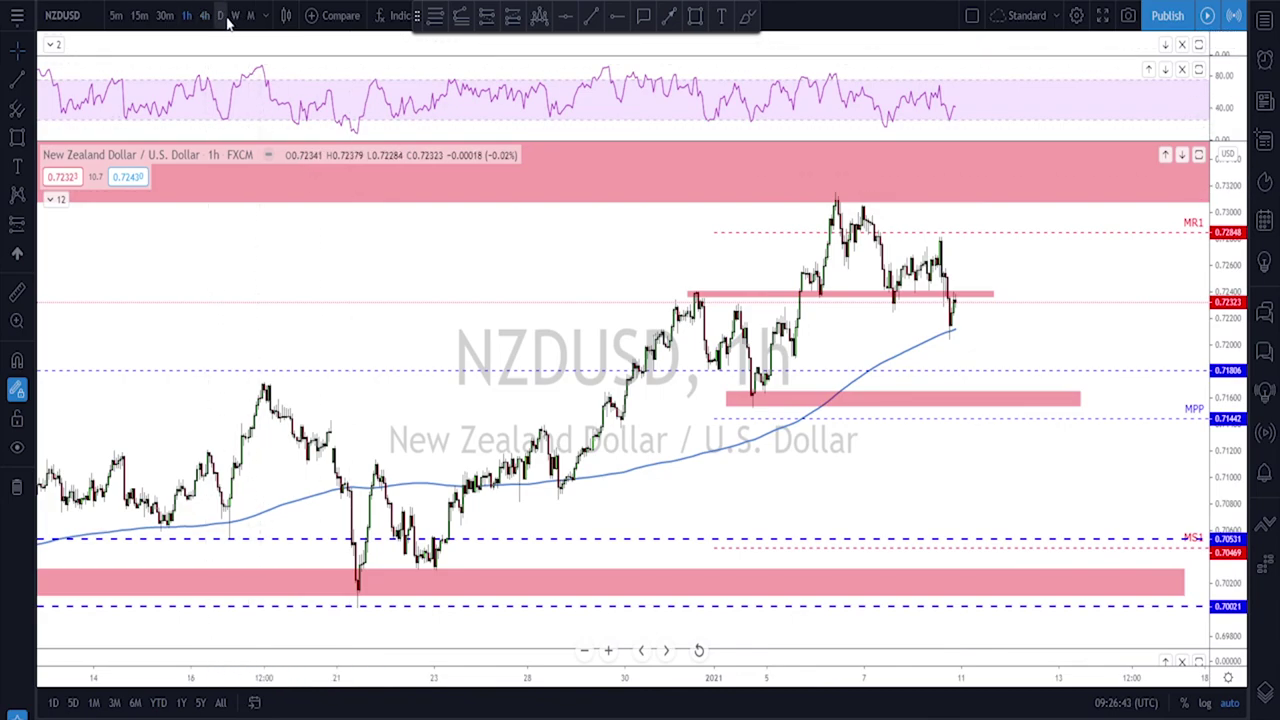
left_click(224, 16)
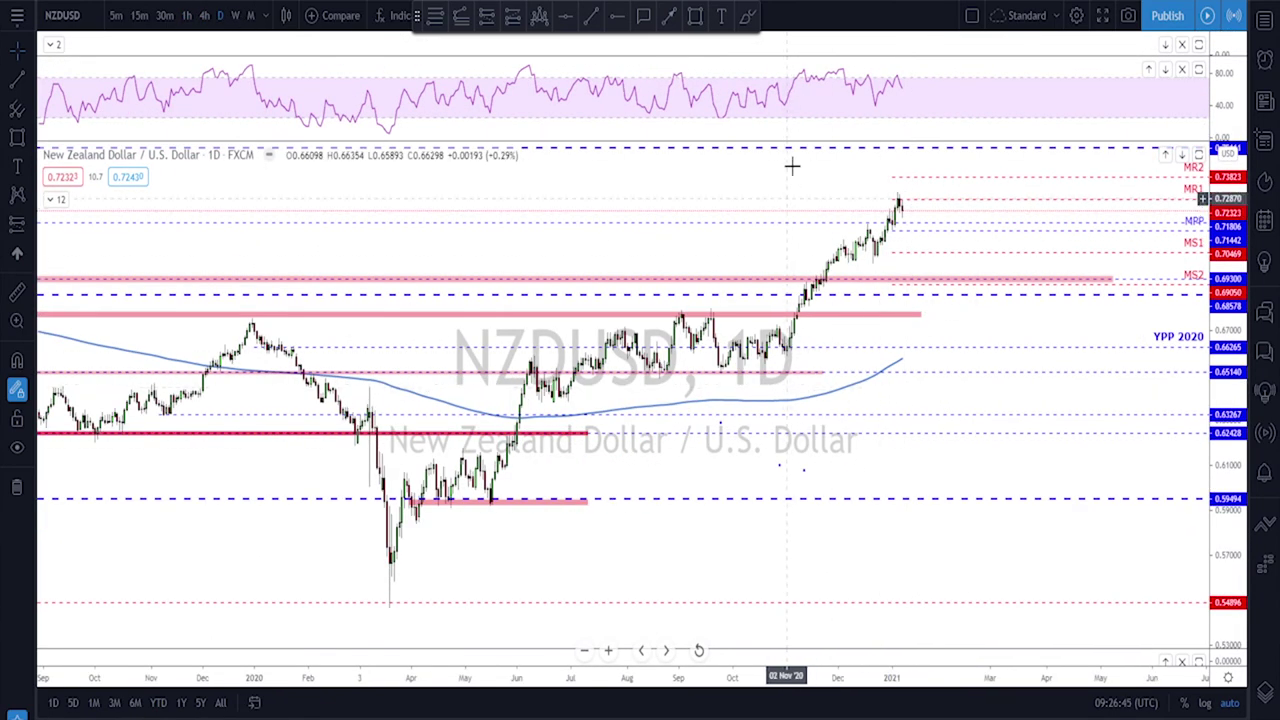
left_click(744, 17)
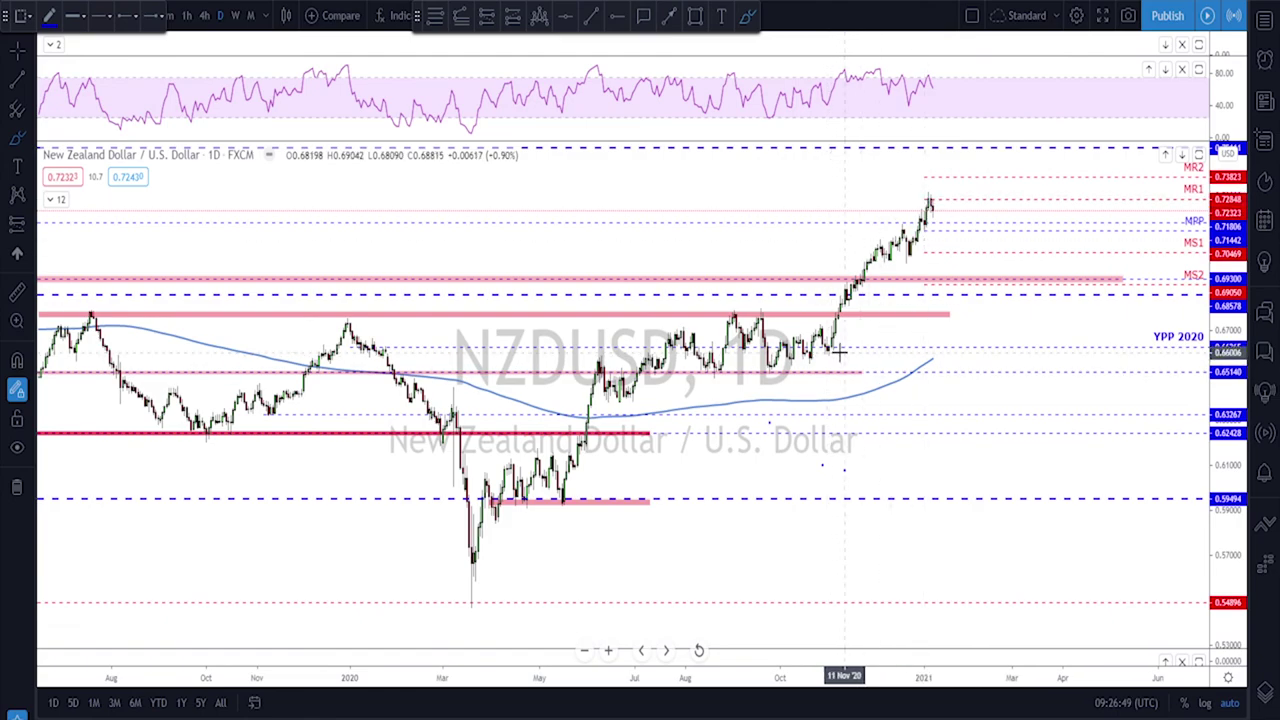
scroll(845, 342, "down", 1)
scroll(920, 331, "up", 1)
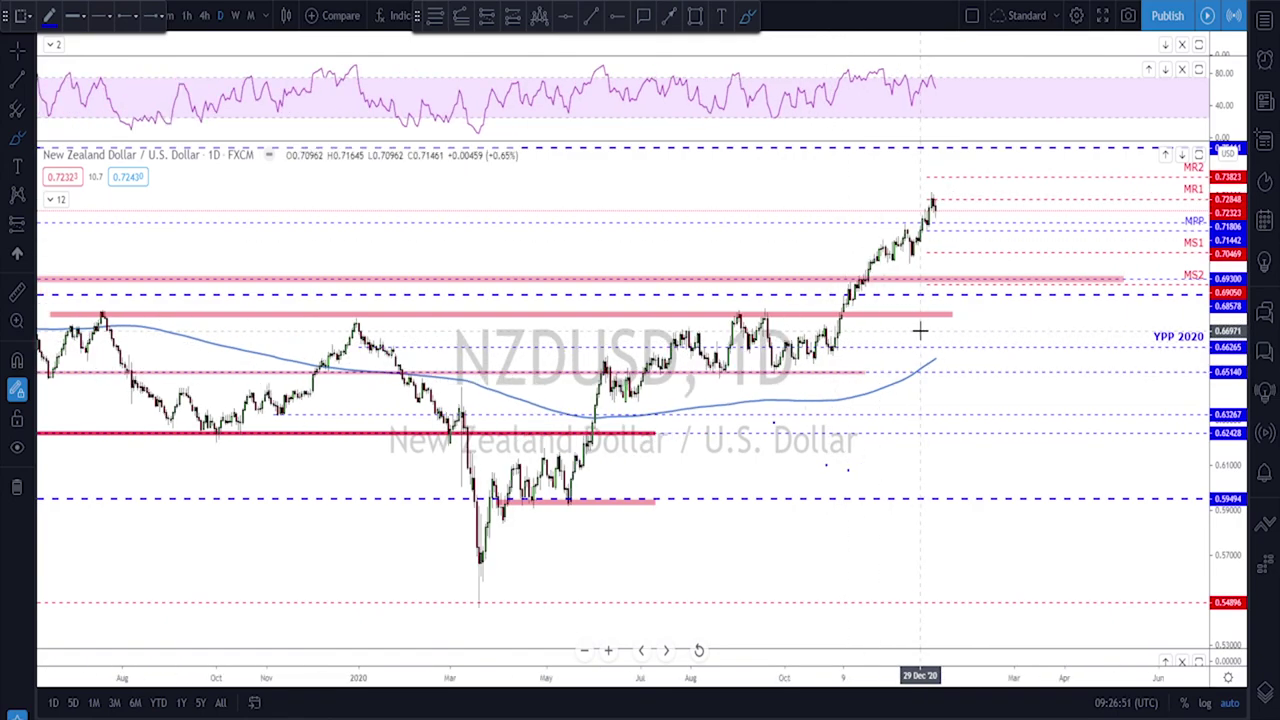
scroll(900, 280, "up", 2)
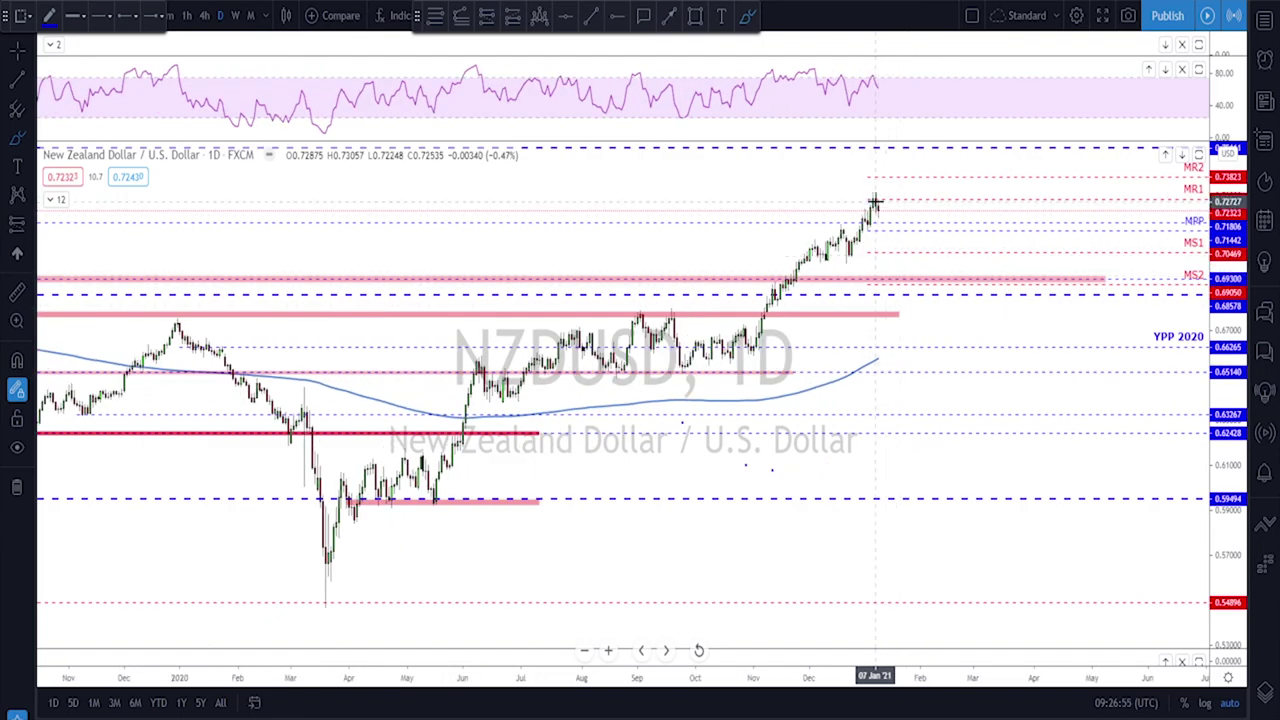
- Brush a projected zigzag decline from the January high to about 0.6910 on the daily chart, circle it, and undo both strokes
left_click_drag(875, 196, 920, 280)
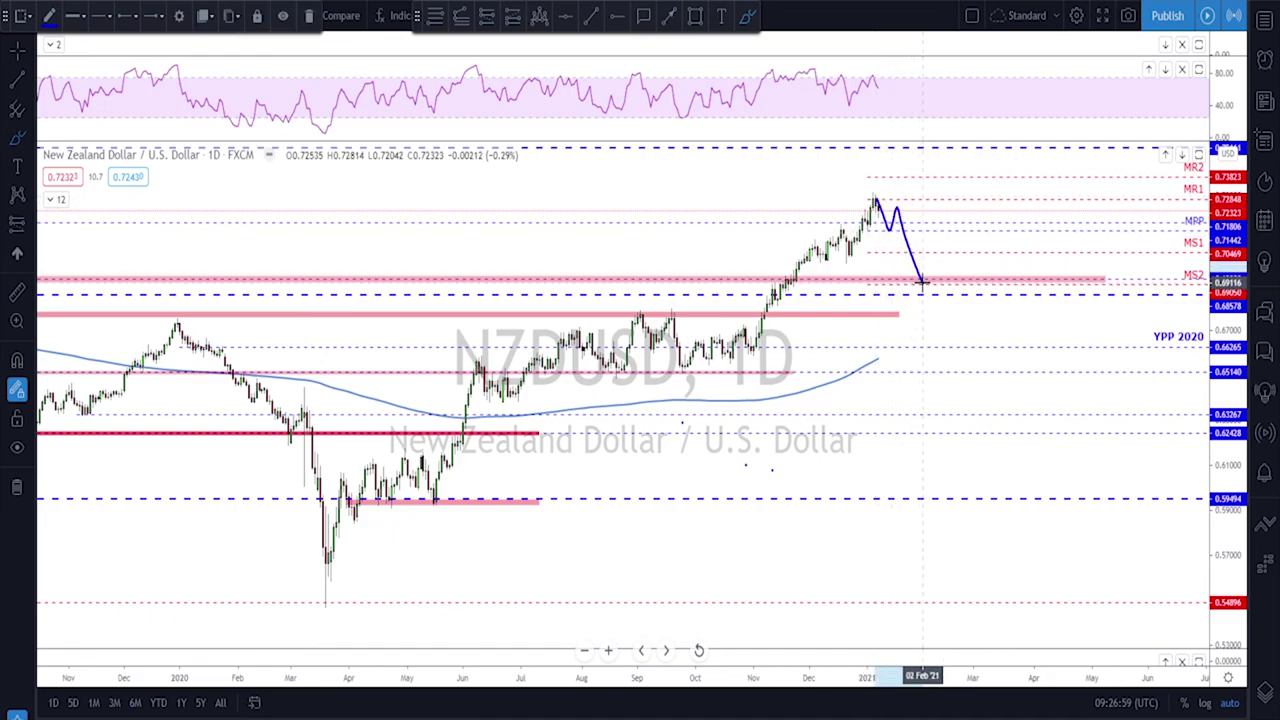
mouse_move(906, 206)
left_mouse_down()
mouse_move(872, 212)
mouse_move(934, 222)
mouse_move(910, 203)
left_mouse_up()
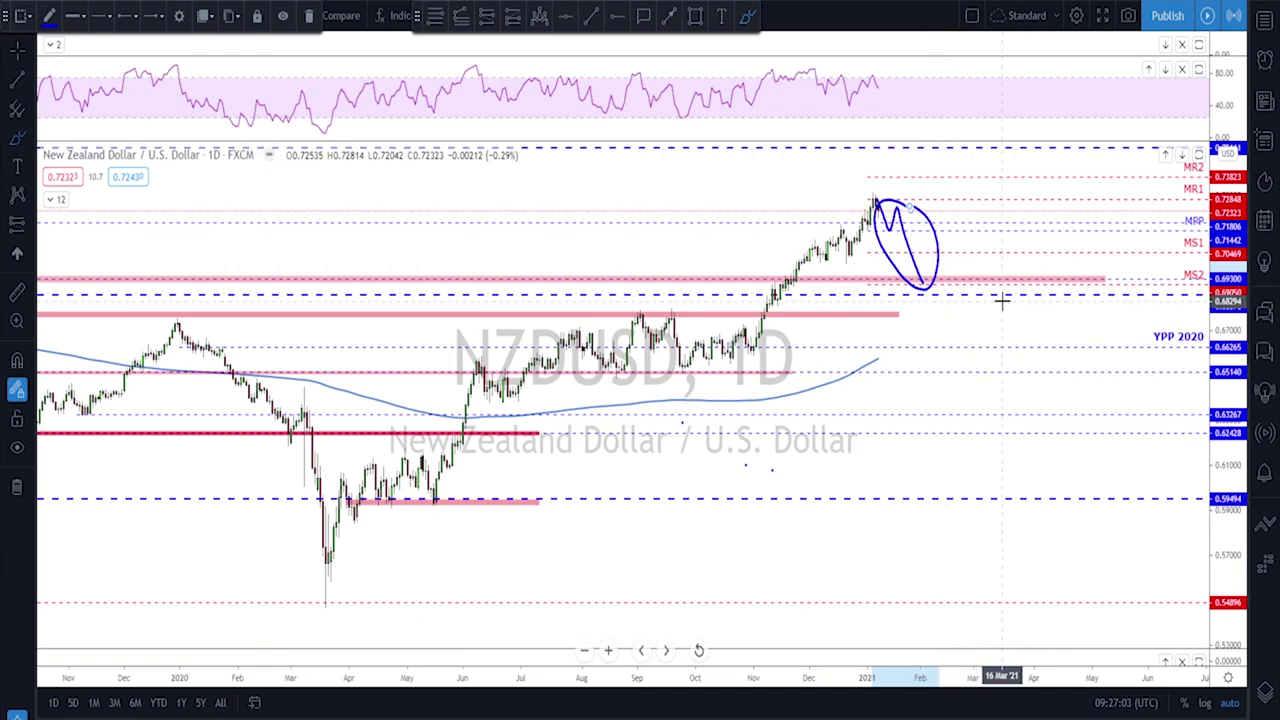
key("ctrl+z")
key("ctrl+z")
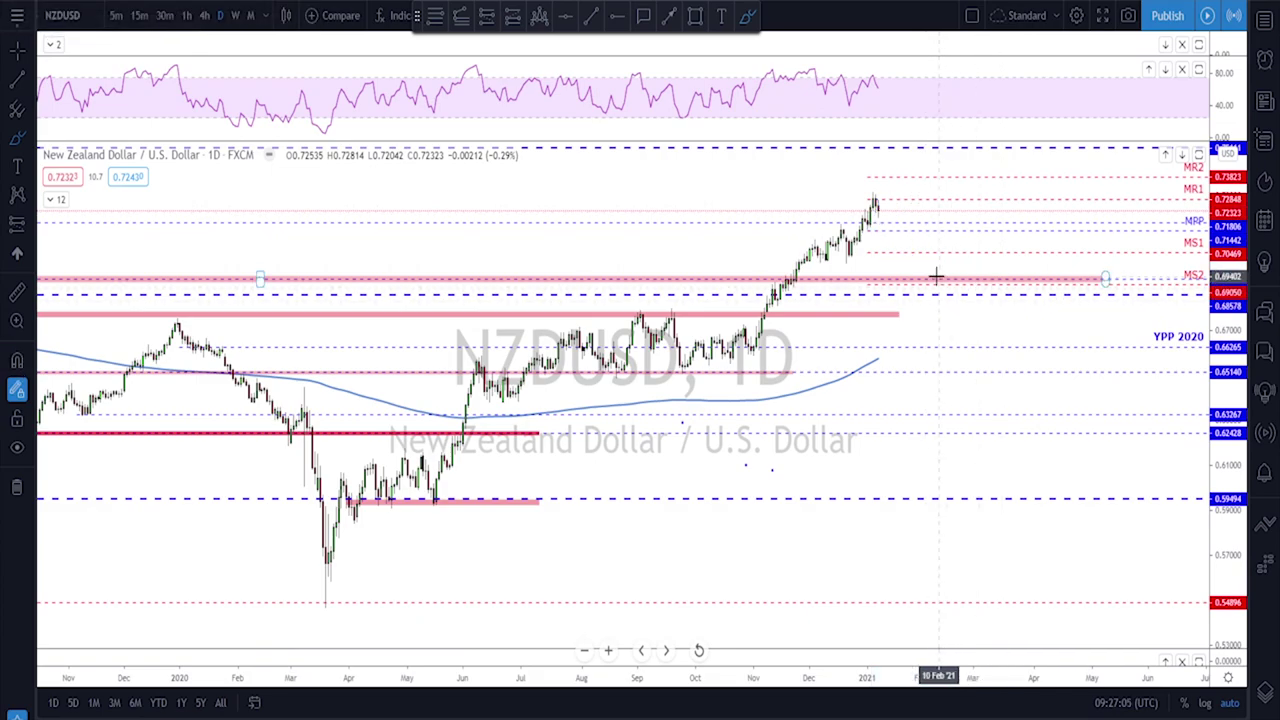
scroll(934, 278, "down", 2)
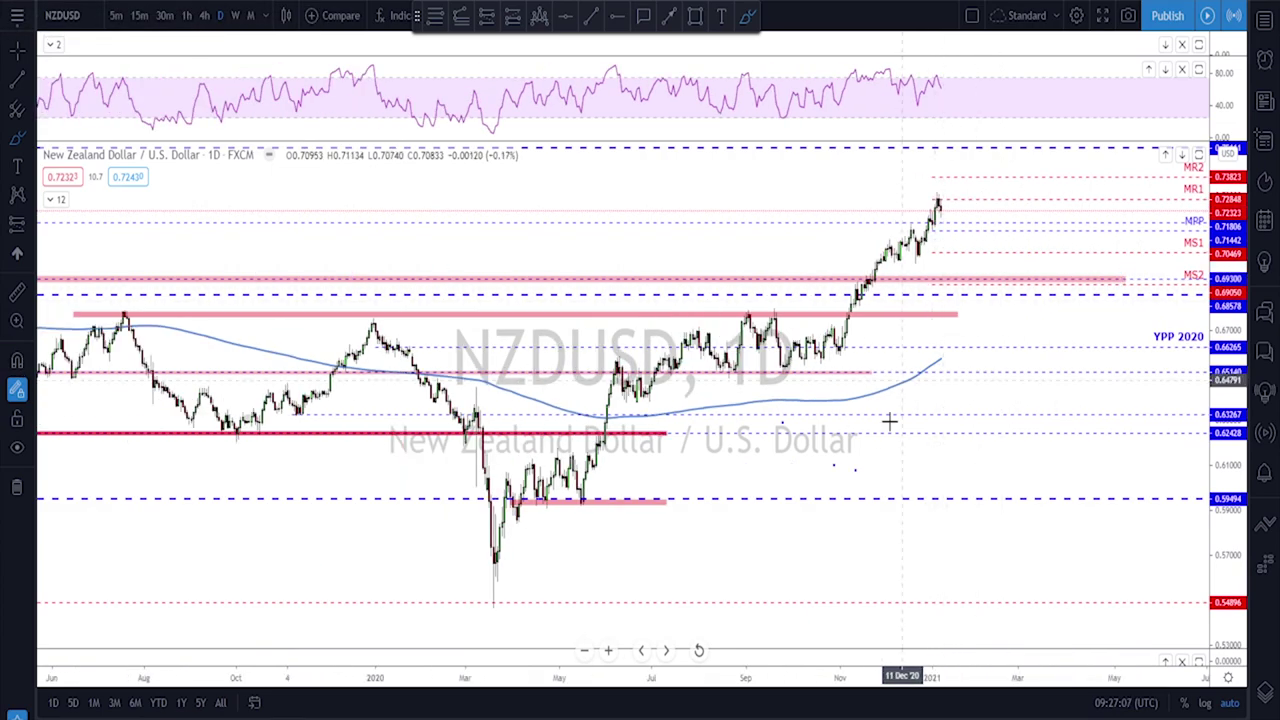